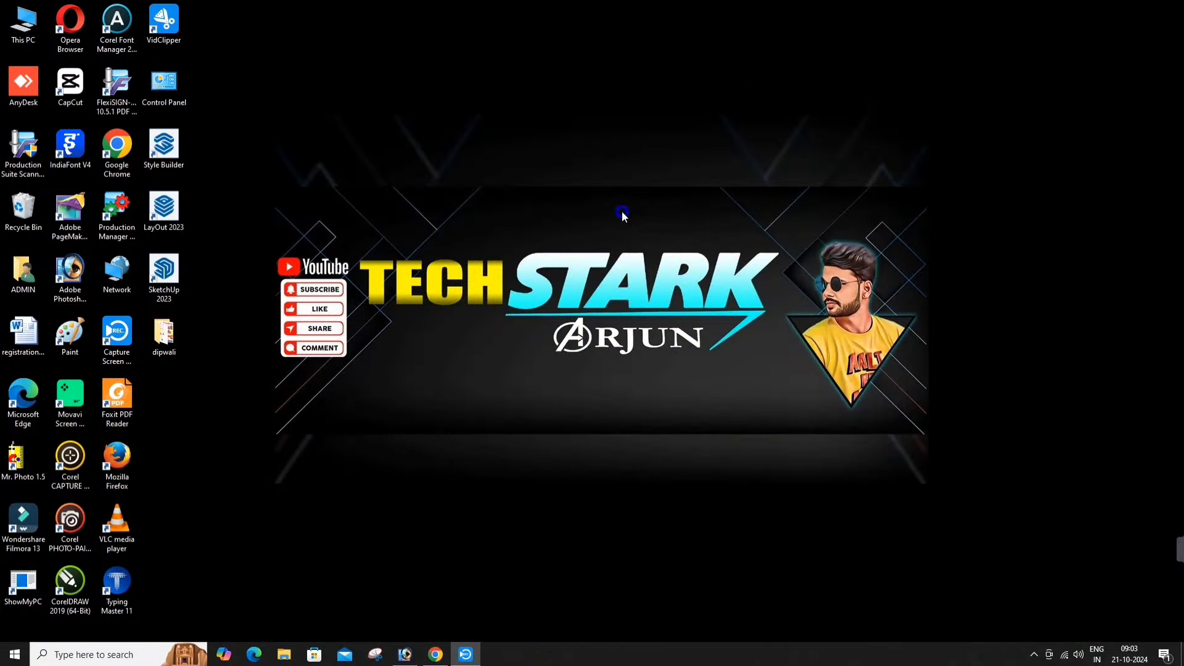
# Refresh the Windows desktop and restore the Photoshop window from the taskbar.
pyautogui.rightClick(624, 216)
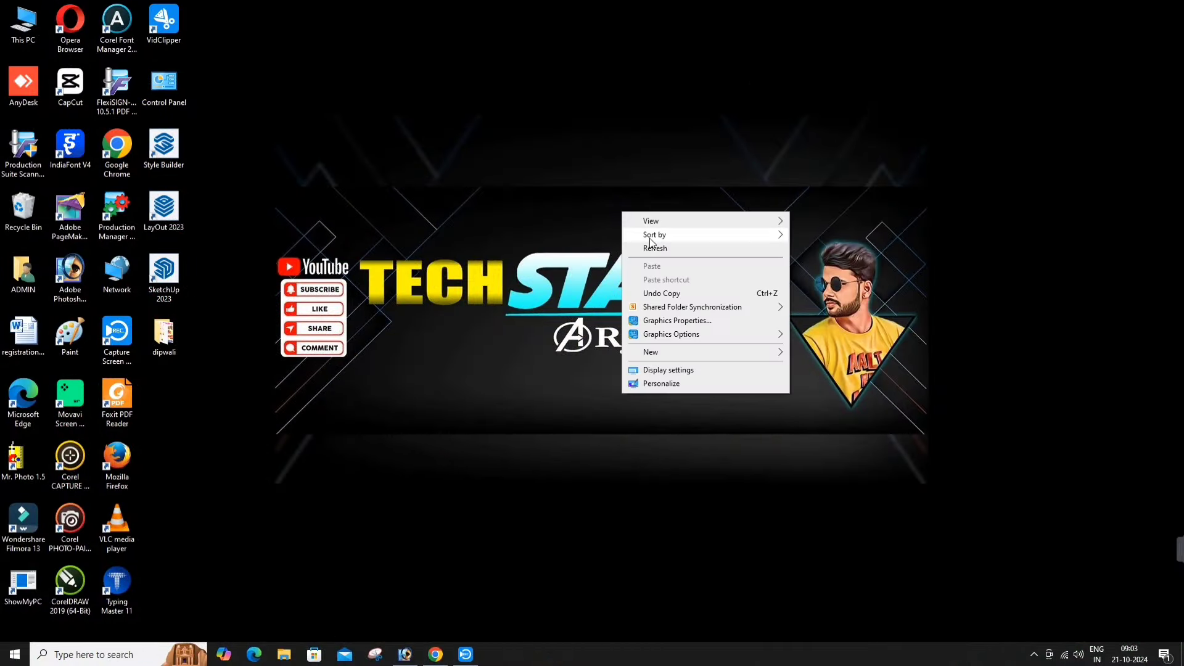
pyautogui.click(653, 248)
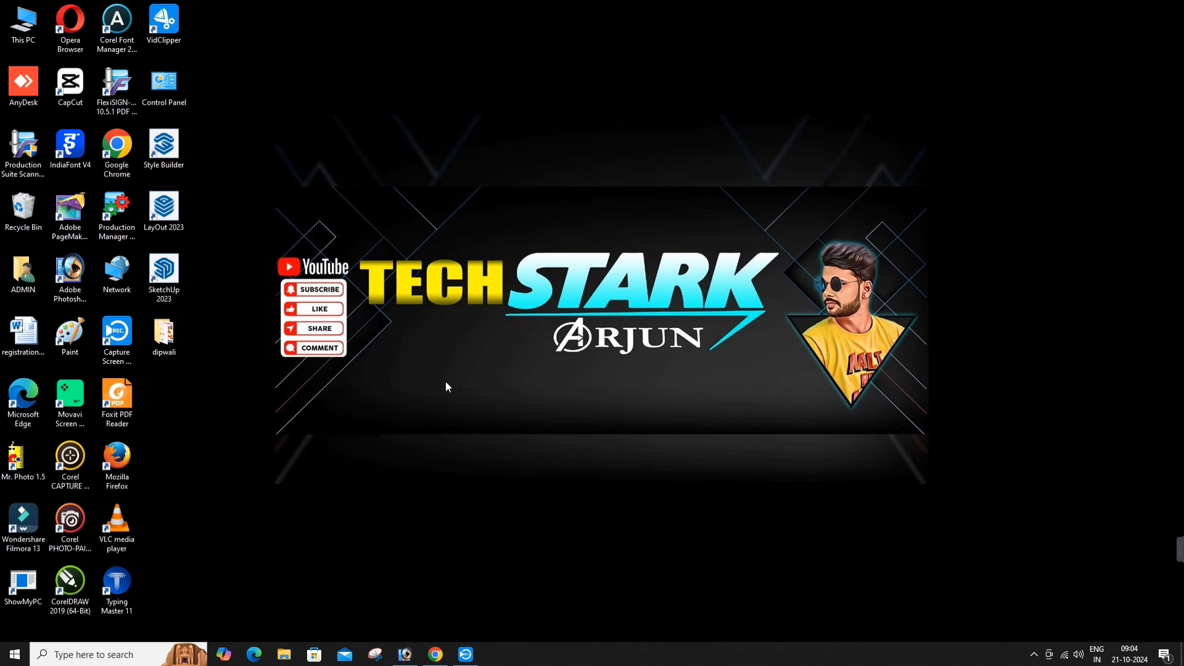
pyautogui.click(415, 651)
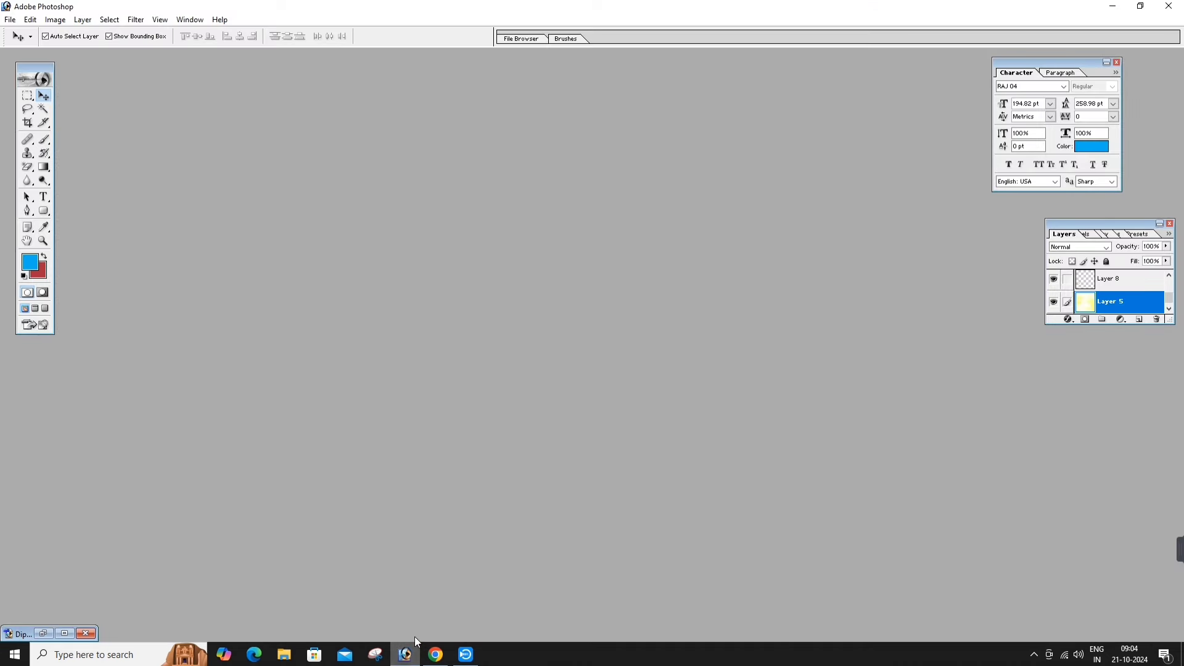
pyautogui.click(65, 634)
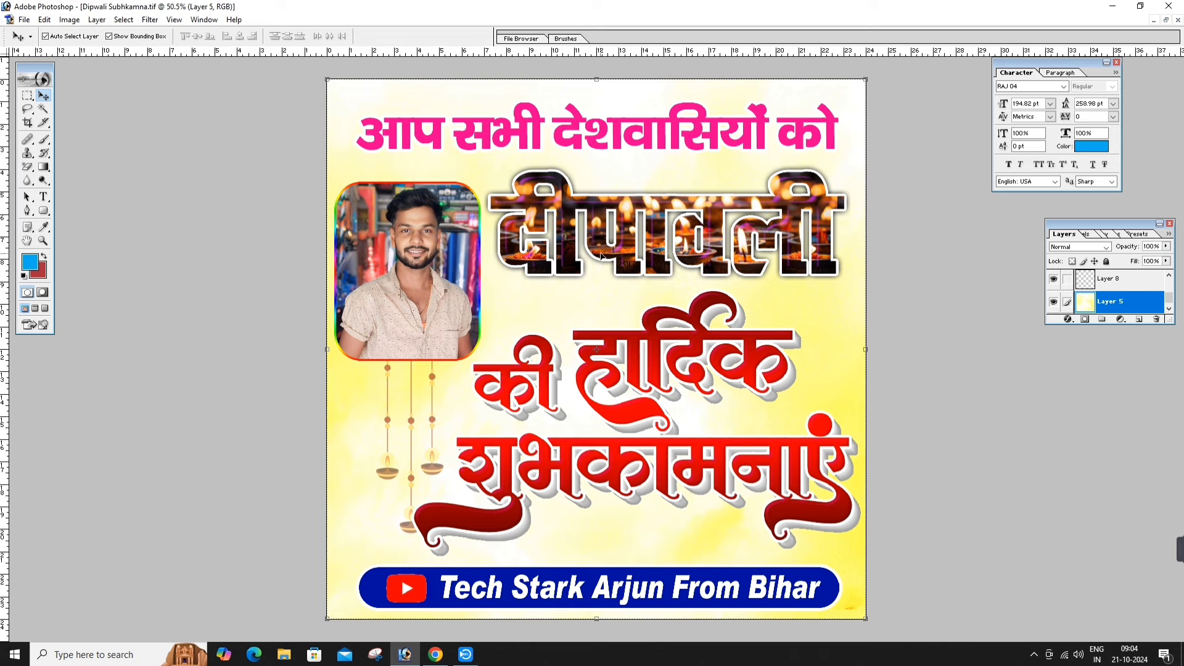
pyautogui.scroll(-2, 612, 272)
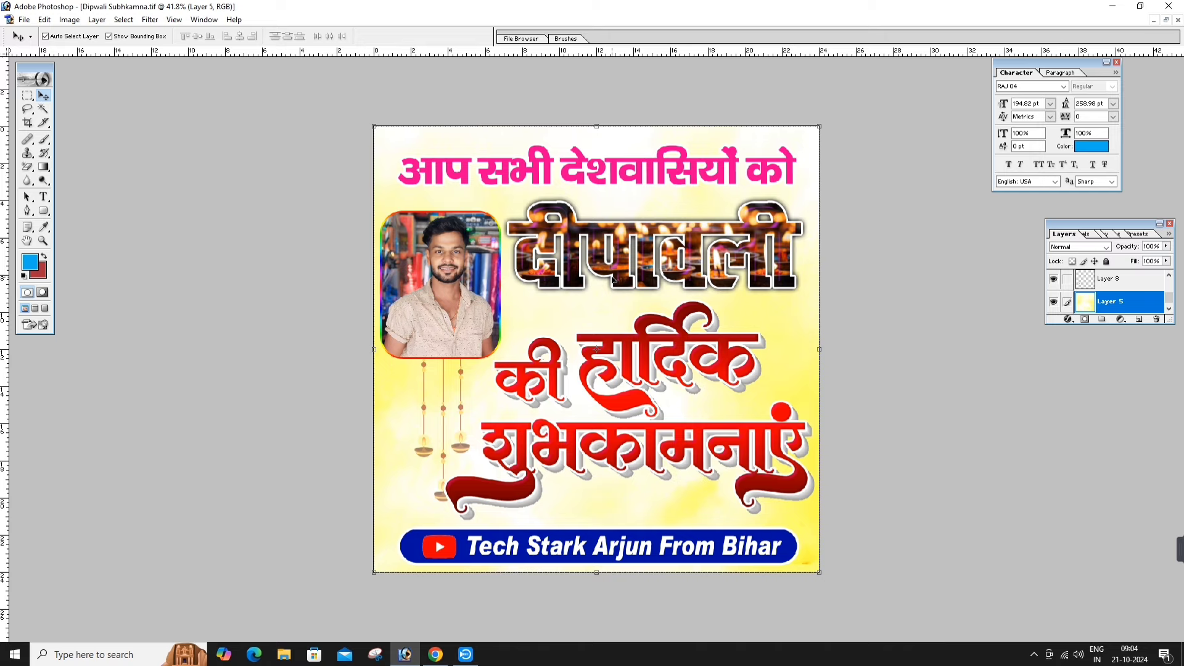
pyautogui.scroll(1, 612, 279)
pyautogui.scroll(1, 654, 215)
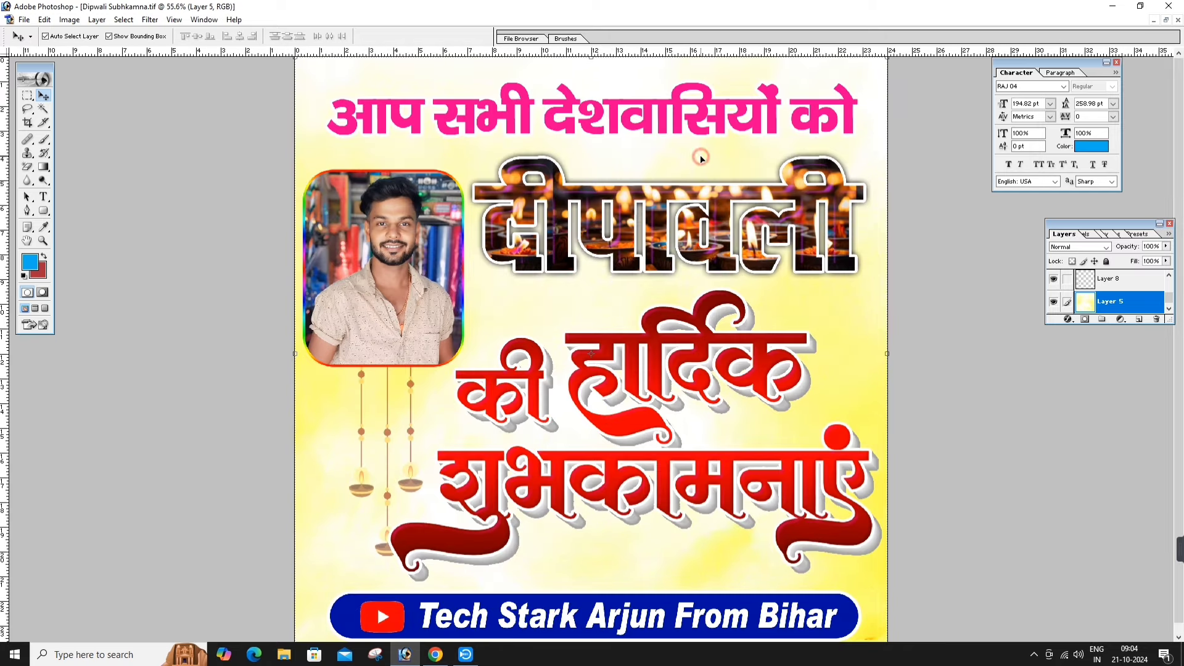
pyautogui.click(1152, 20)
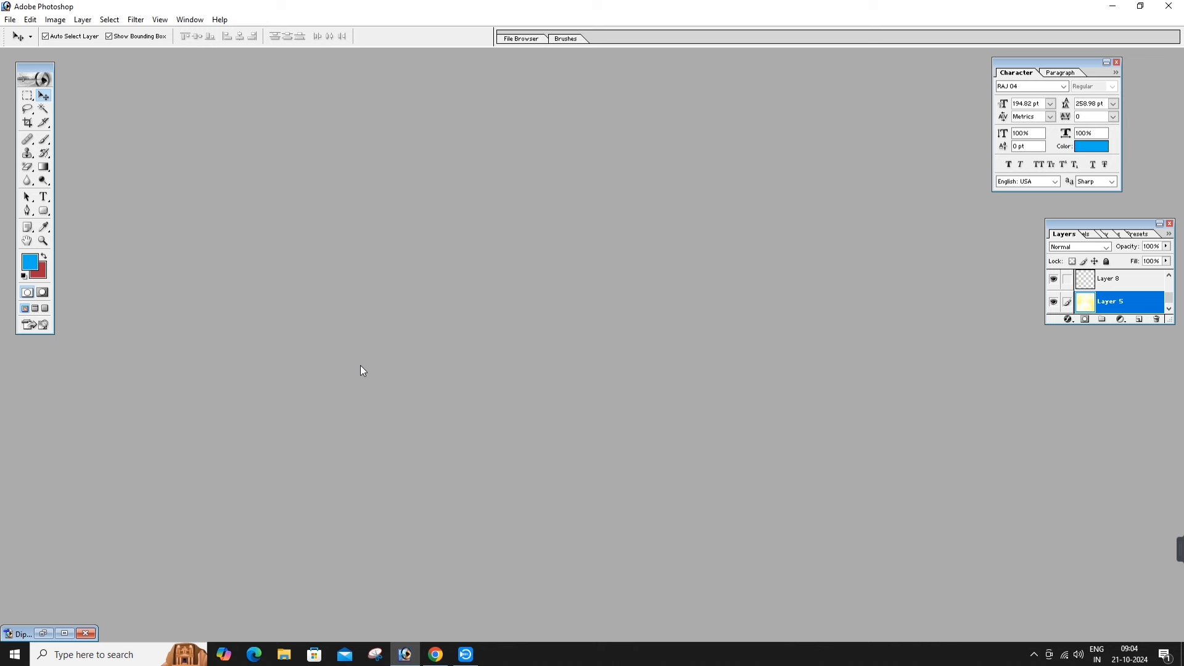
# Create a new 24 × 24 inch document at 72 pixels/inch.
pyautogui.hotkey('ctrl', 'n')
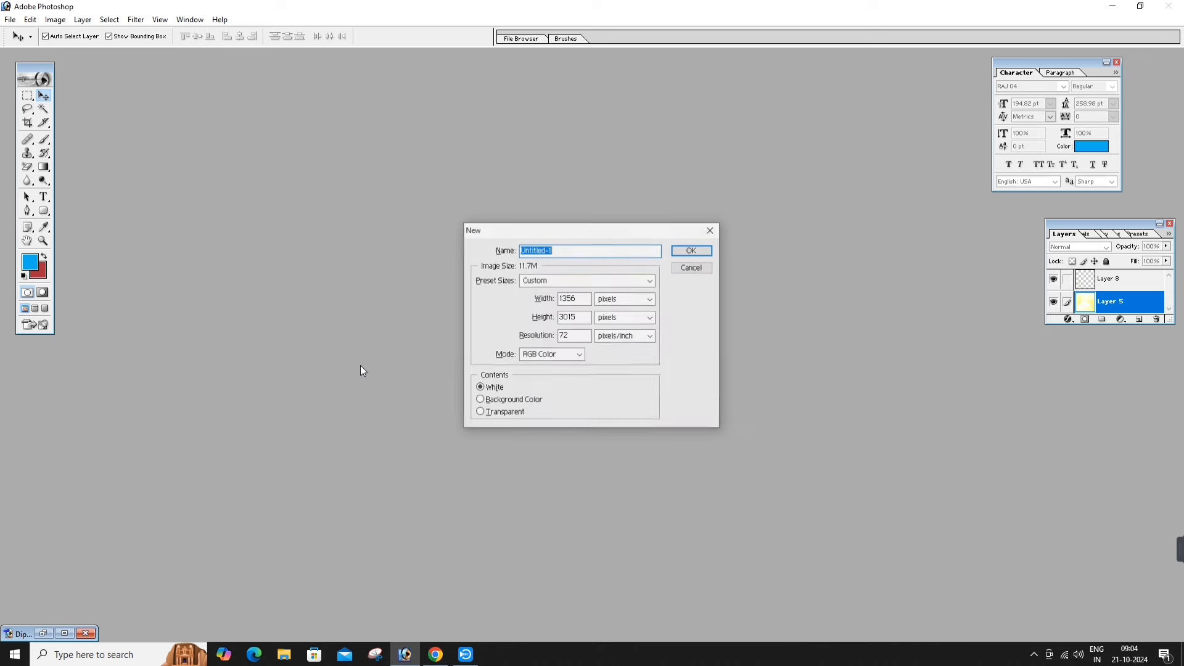
pyautogui.moveTo(527, 237); pyautogui.dragTo(567, 211)
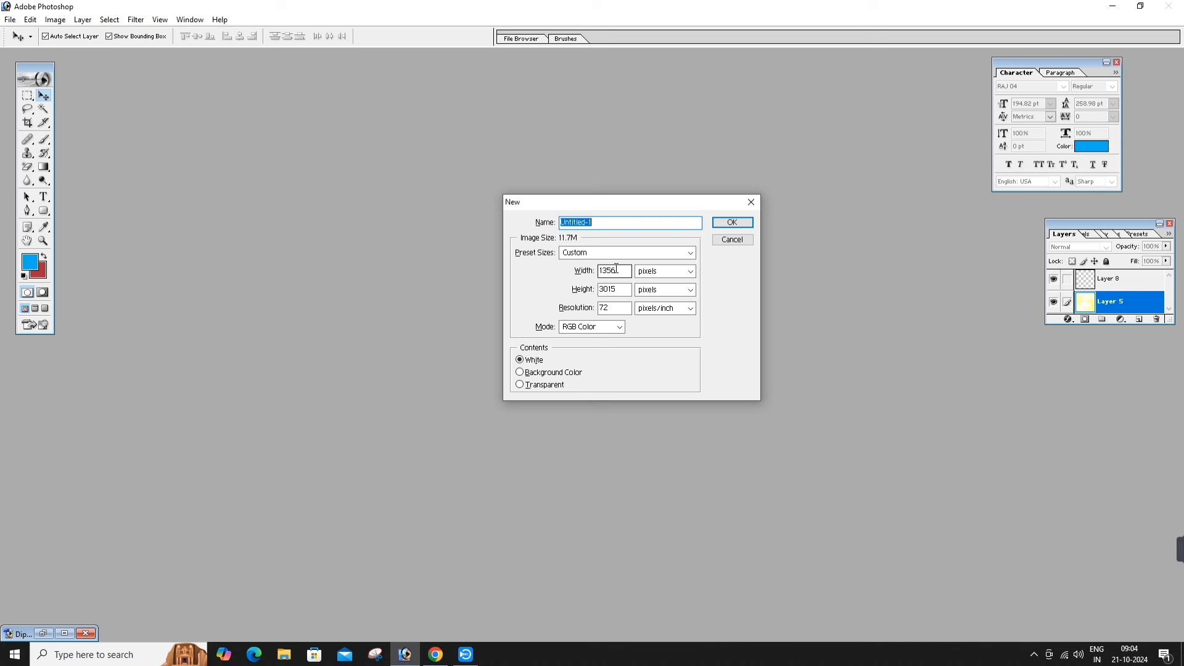
pyautogui.doubleClick(623, 270)
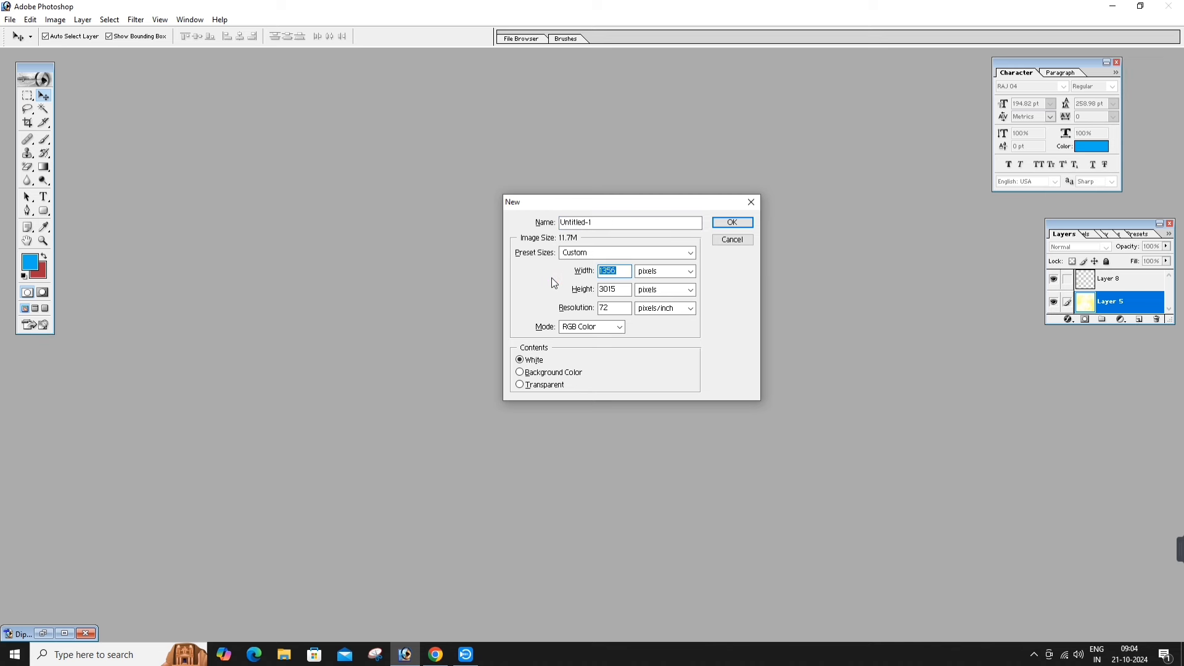
pyautogui.click(644, 271)
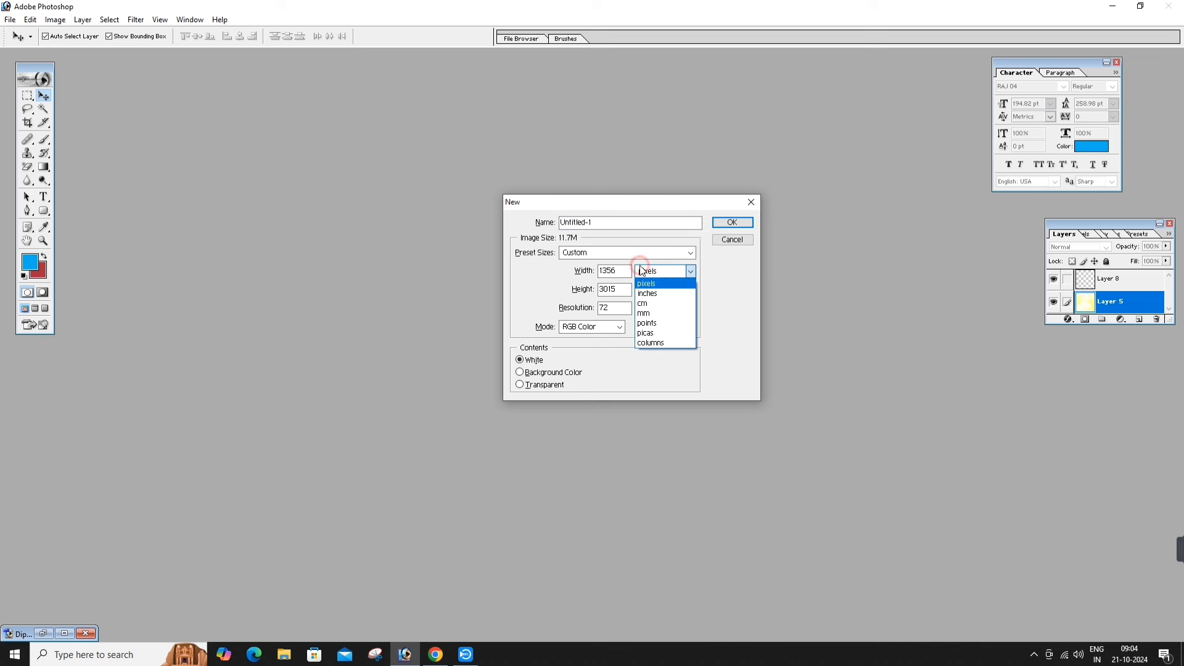
pyautogui.click(649, 295)
pyautogui.click(690, 289)
pyautogui.click(649, 313)
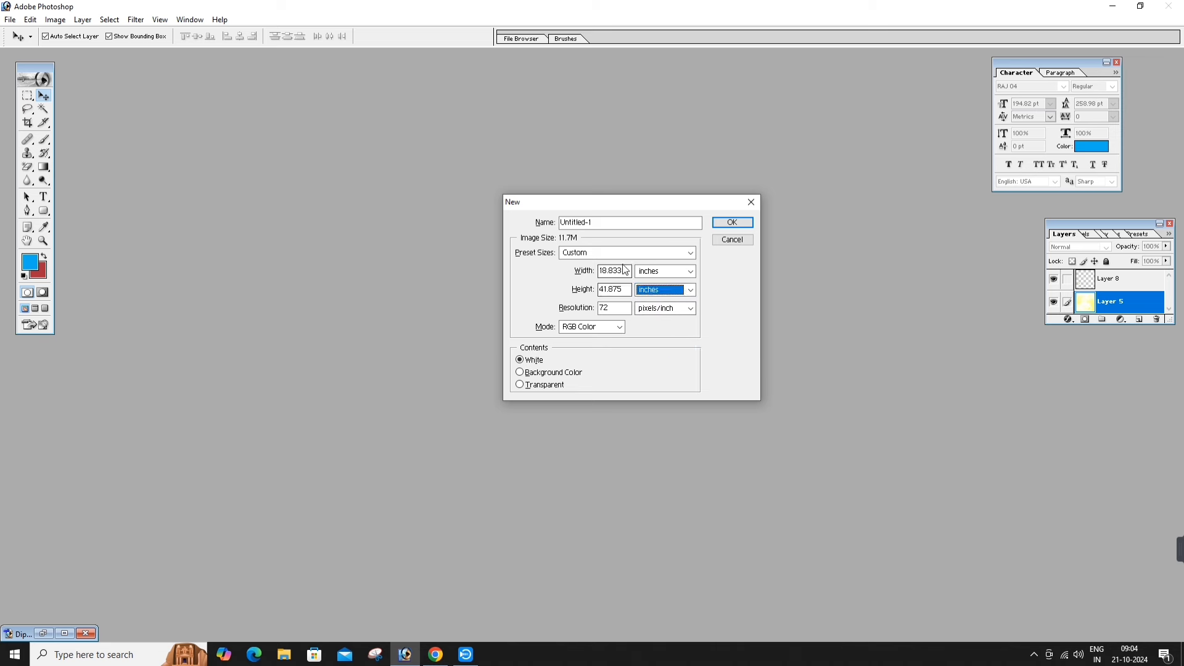
pyautogui.doubleClick(624, 269)
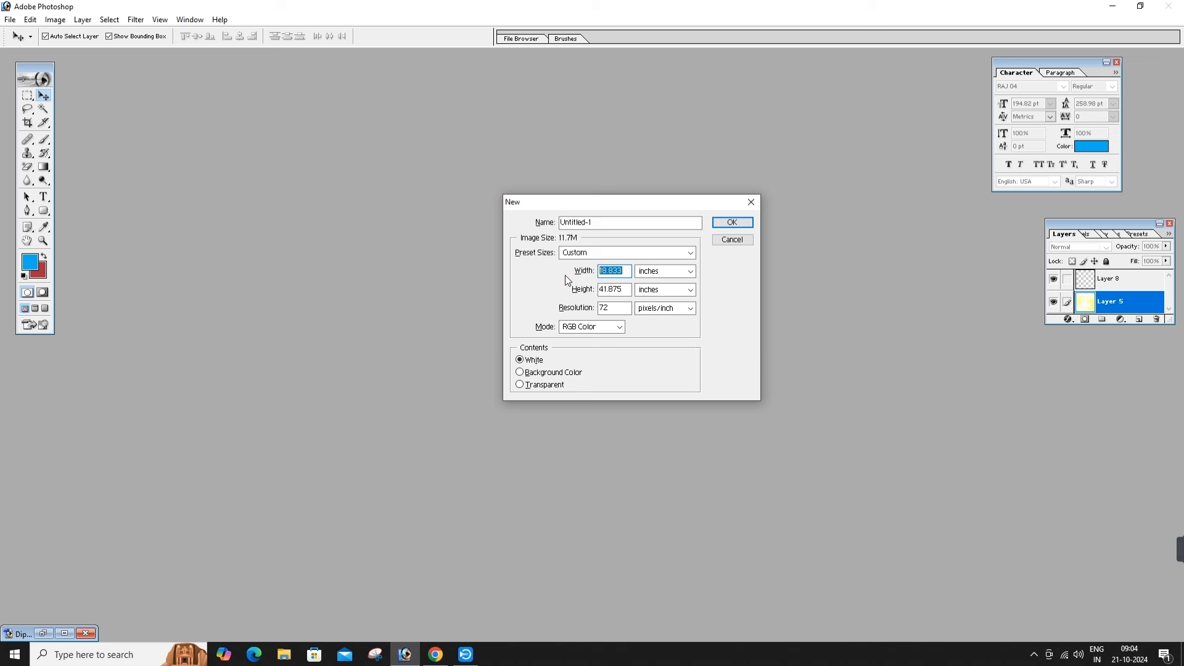
pyautogui.write('24')
pyautogui.press('Tab')
pyautogui.press('Tab')
pyautogui.write('24')
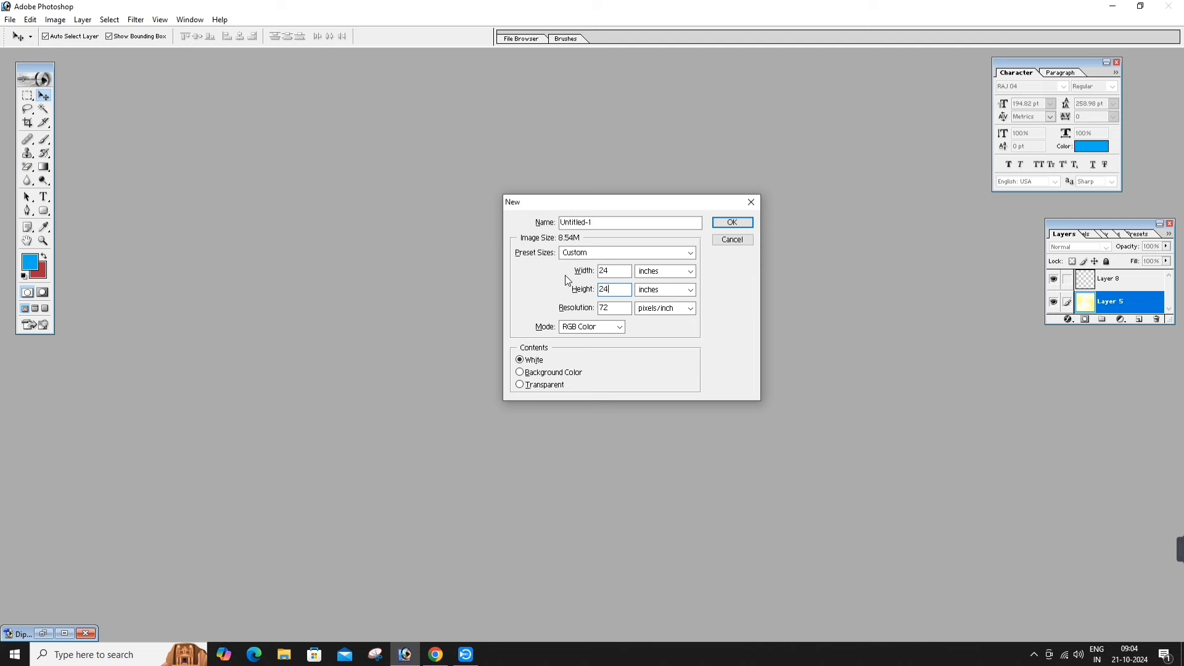
pyautogui.press('Return')
# Convert the Background into Layer 0.
pyautogui.click(541, 76)
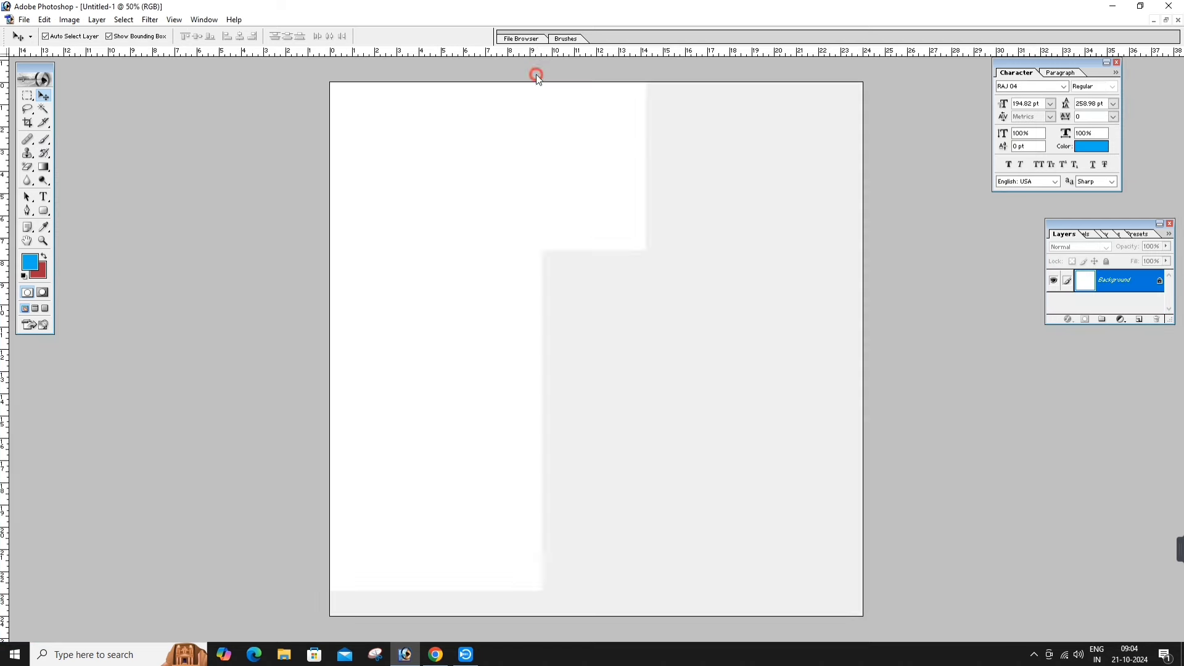
pyautogui.doubleClick(1118, 284)
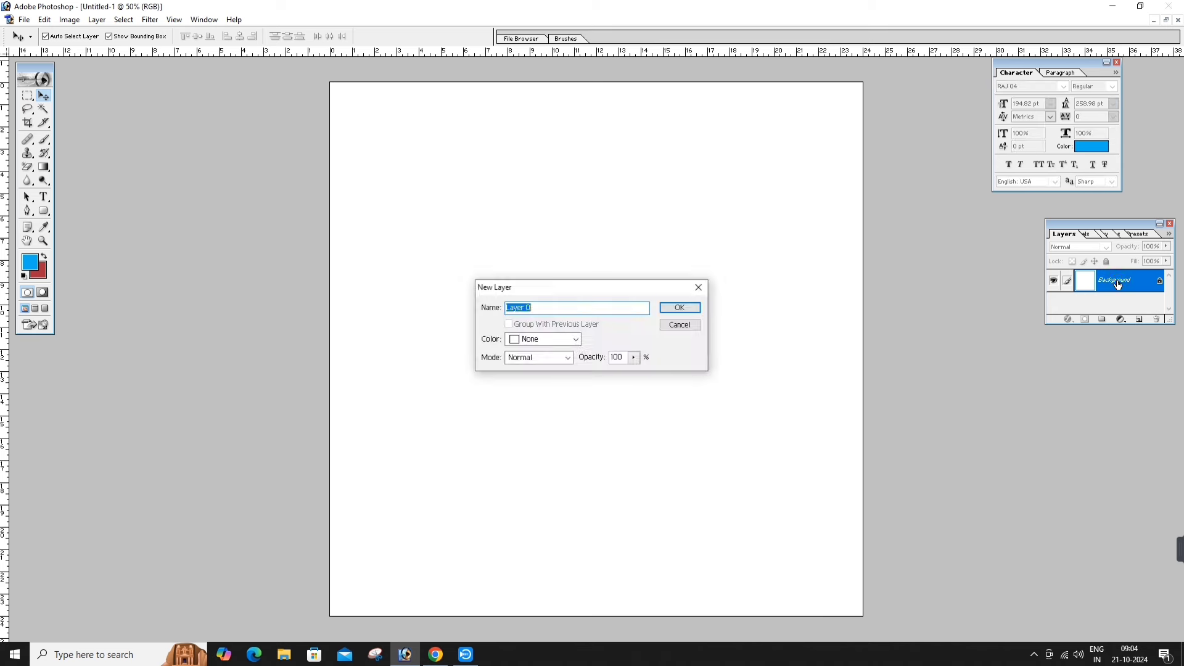
pyautogui.press('Return')
pyautogui.click(763, 269)
# Float the document window and open the pale-yellow-background image.
pyautogui.click(1166, 20)
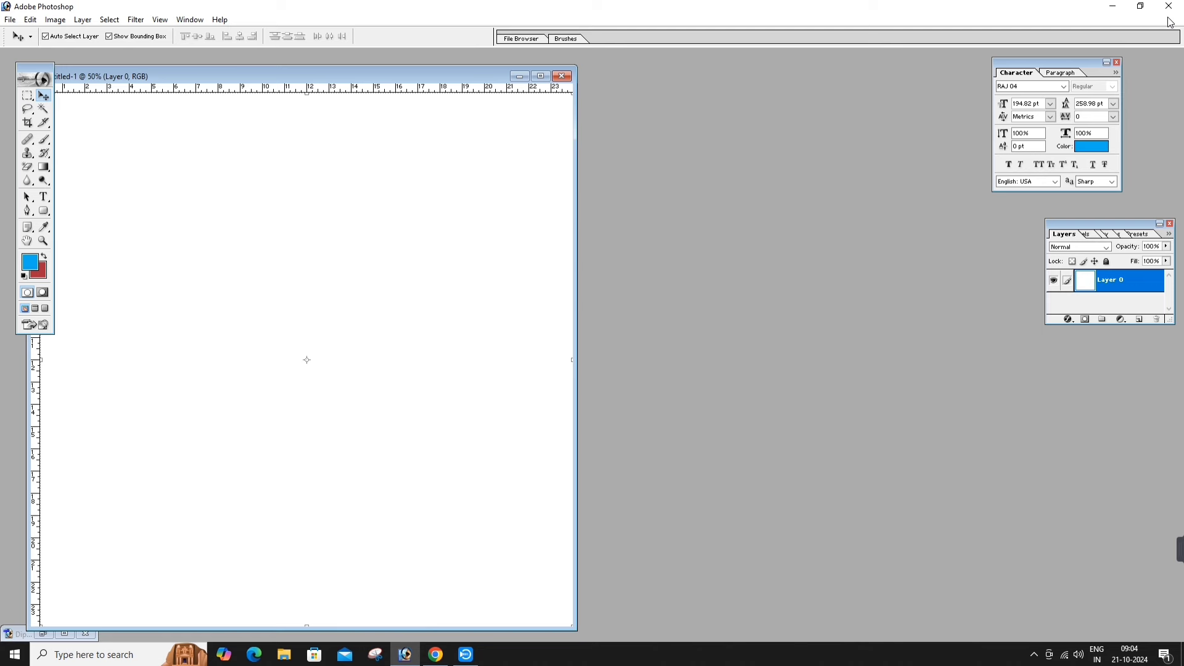
pyautogui.moveTo(447, 75); pyautogui.dragTo(650, 64)
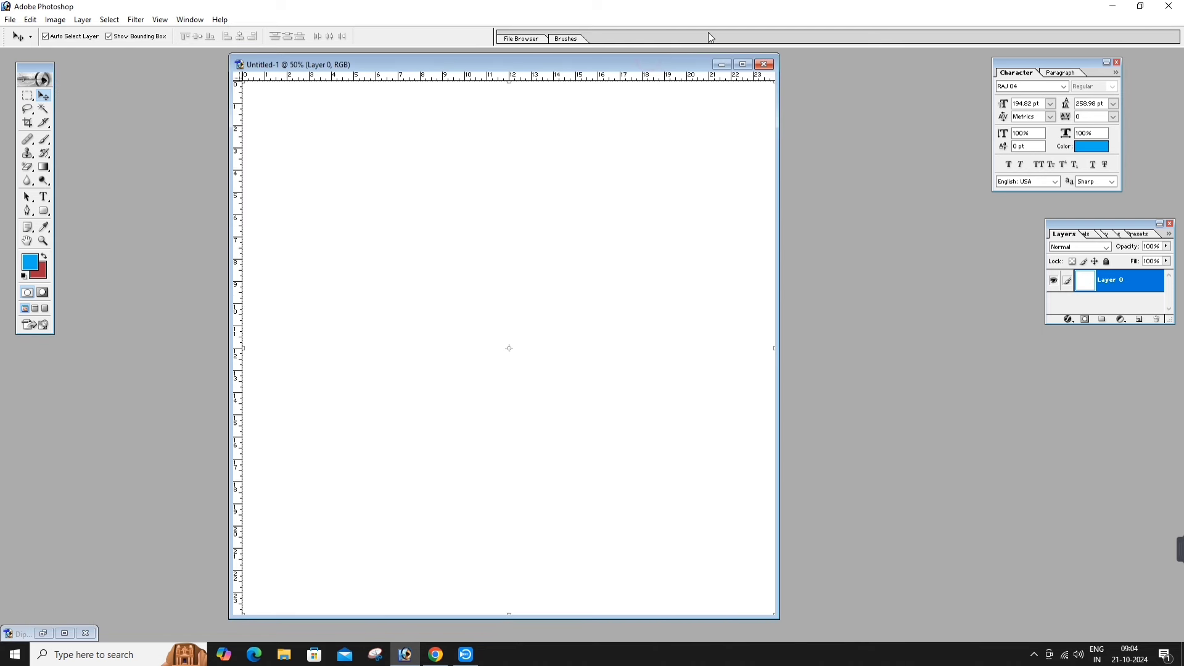
pyautogui.doubleClick(924, 226)
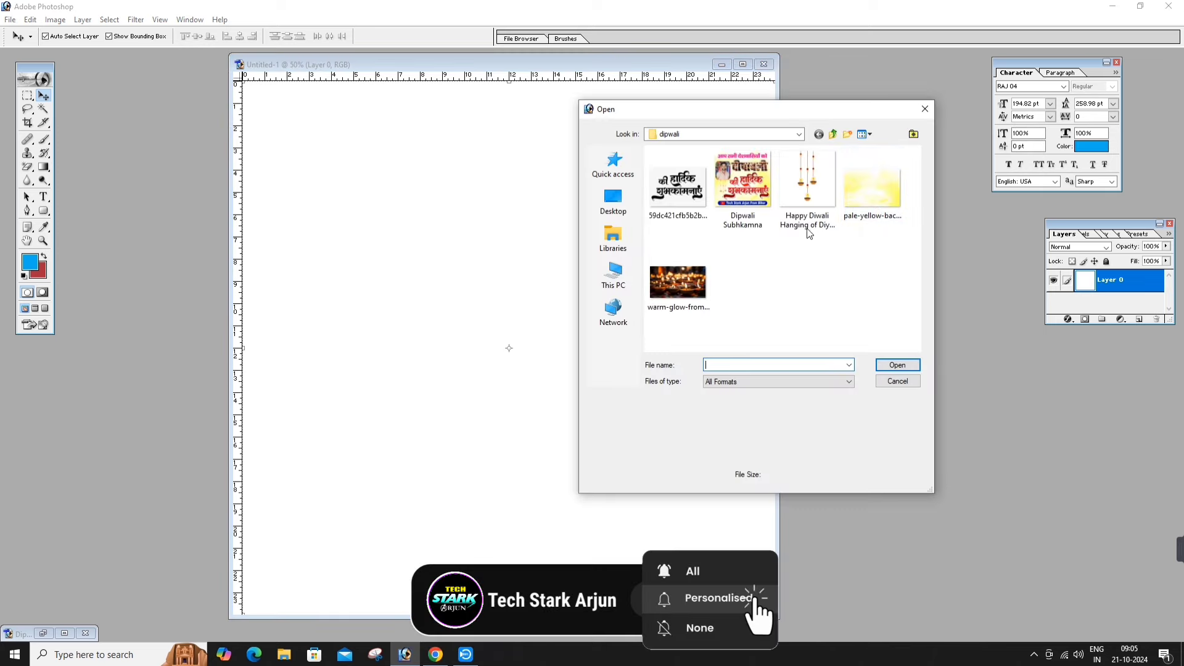
pyautogui.click(888, 232)
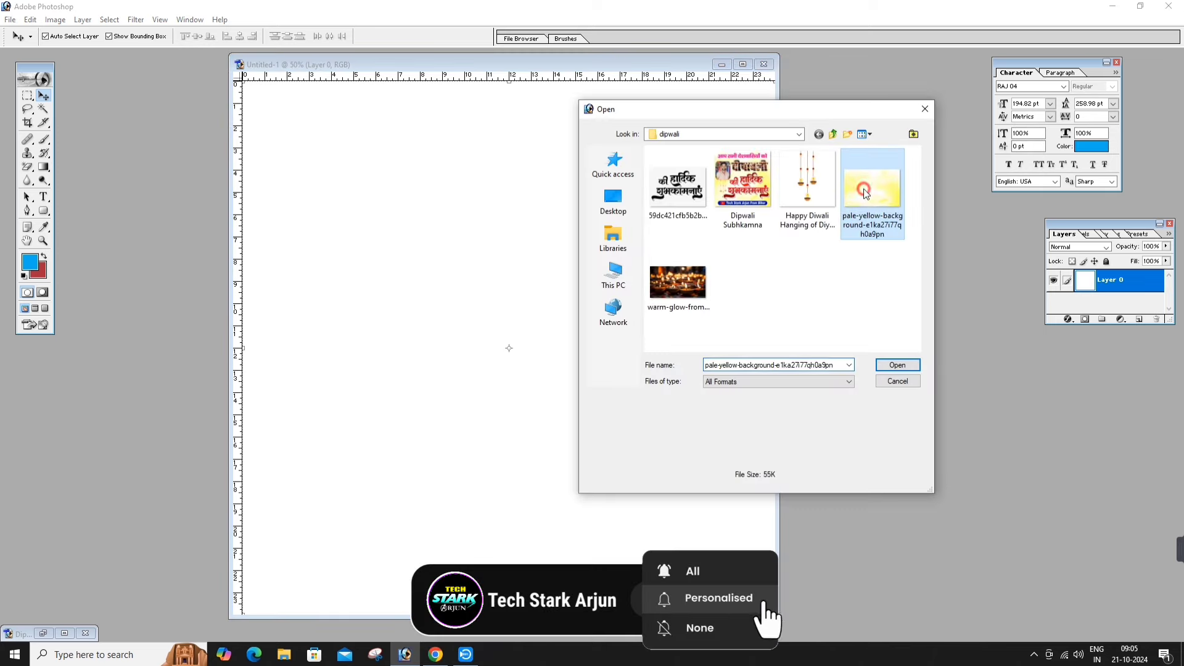
pyautogui.click(886, 370)
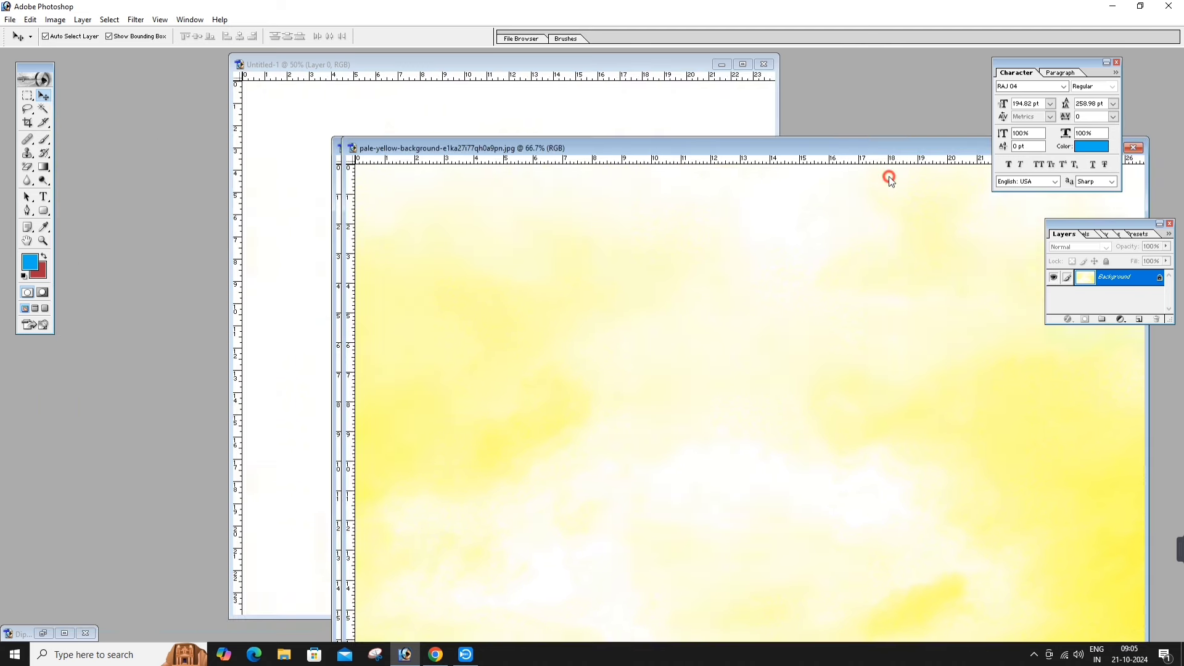
# Drag the pale yellow image into Untitled-1 as Layer 1, stretched to fill the canvas.
pyautogui.moveTo(517, 80); pyautogui.dragTo(925, 216)
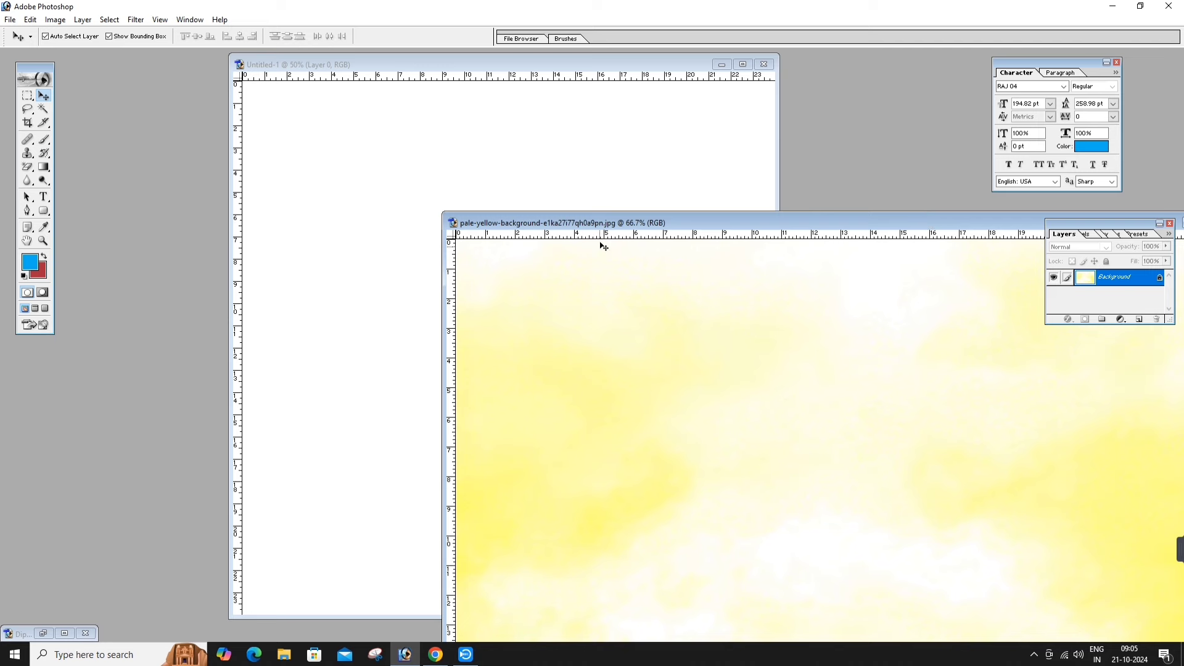
pyautogui.moveTo(528, 323); pyautogui.dragTo(457, 246)
pyautogui.click(742, 65)
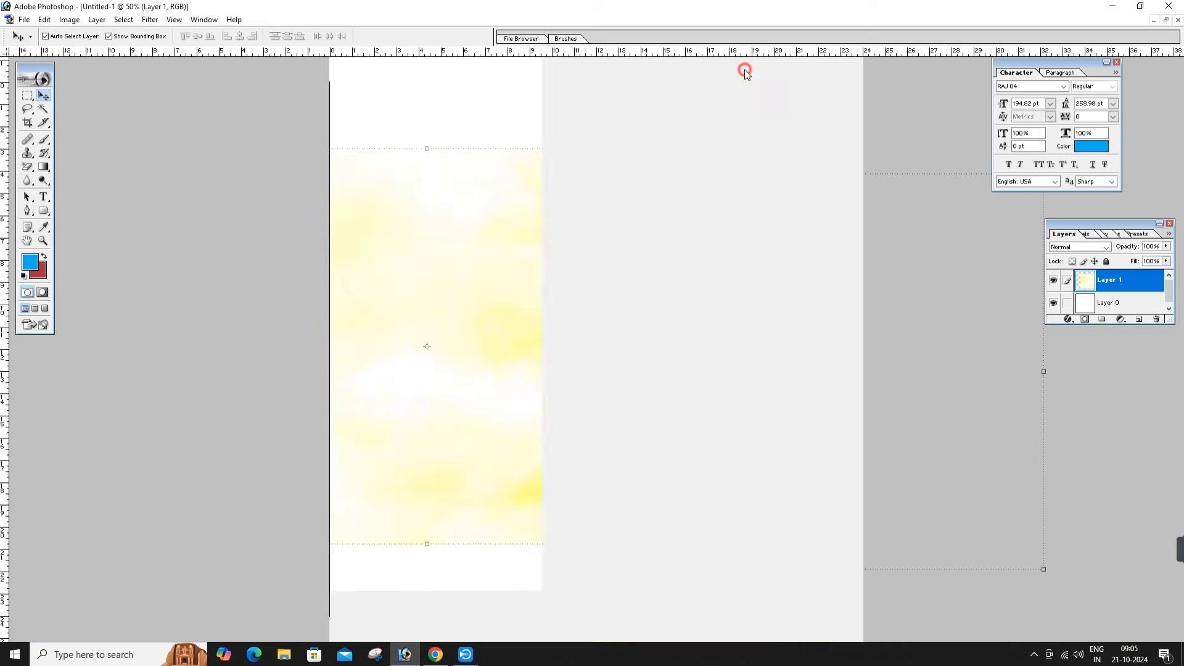
pyautogui.moveTo(686, 277); pyautogui.dragTo(629, 206)
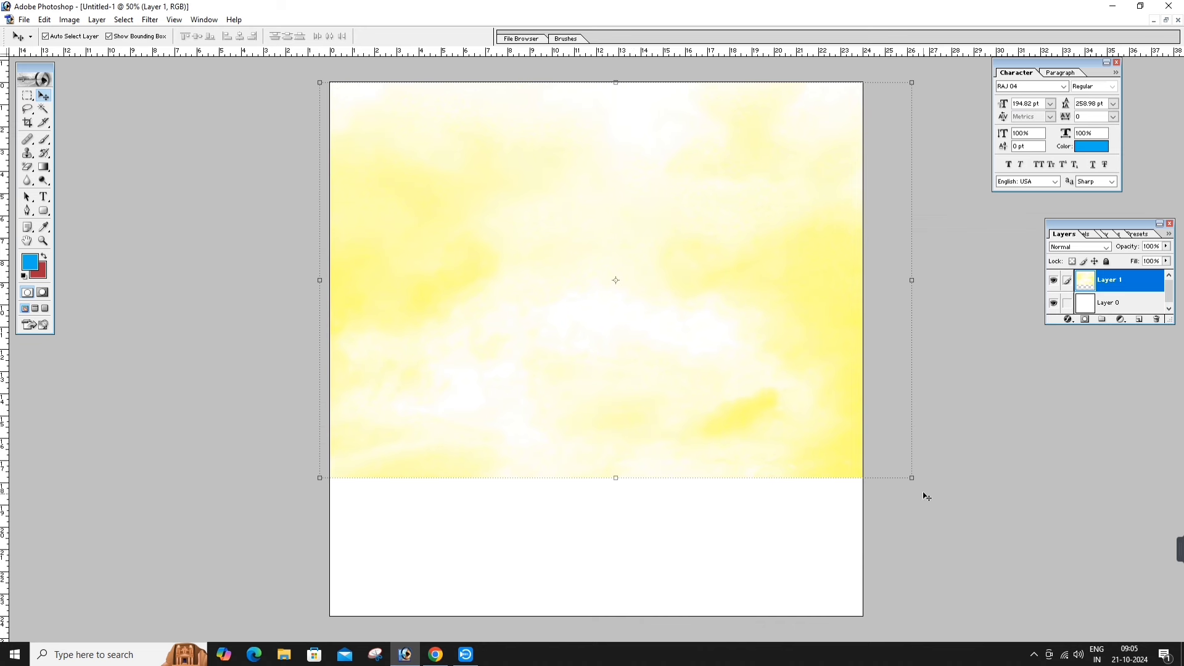
pyautogui.moveTo(910, 475); pyautogui.dragTo(867, 616)
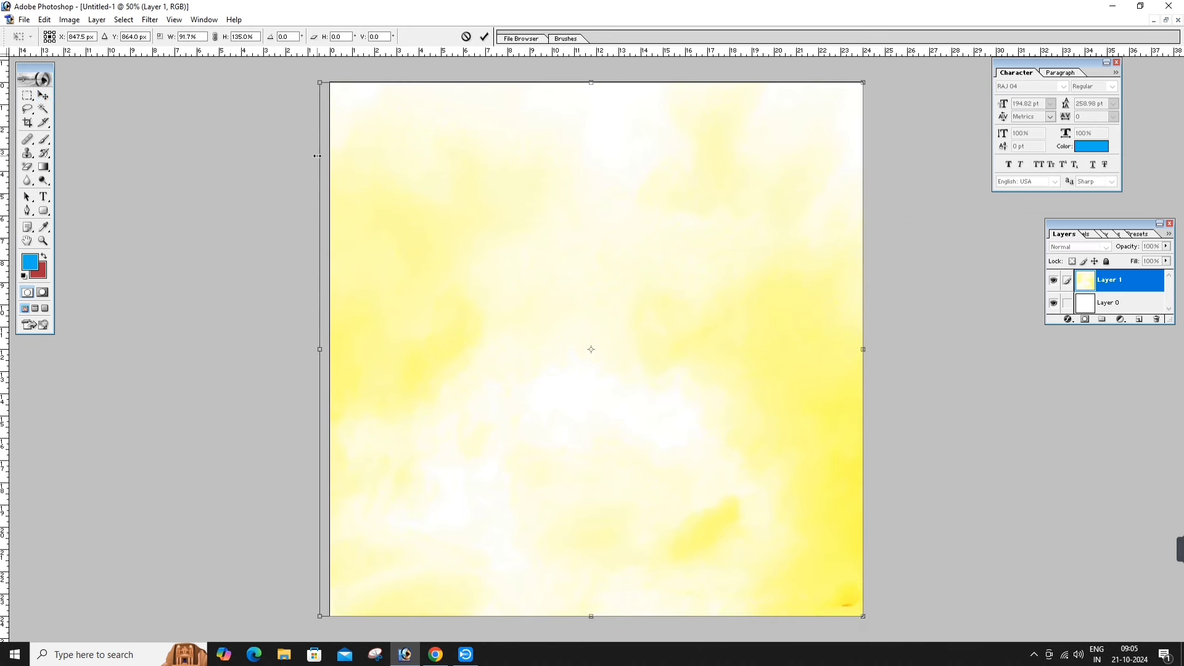
pyautogui.moveTo(317, 156); pyautogui.dragTo(329, 156)
pyautogui.doubleClick(449, 124)
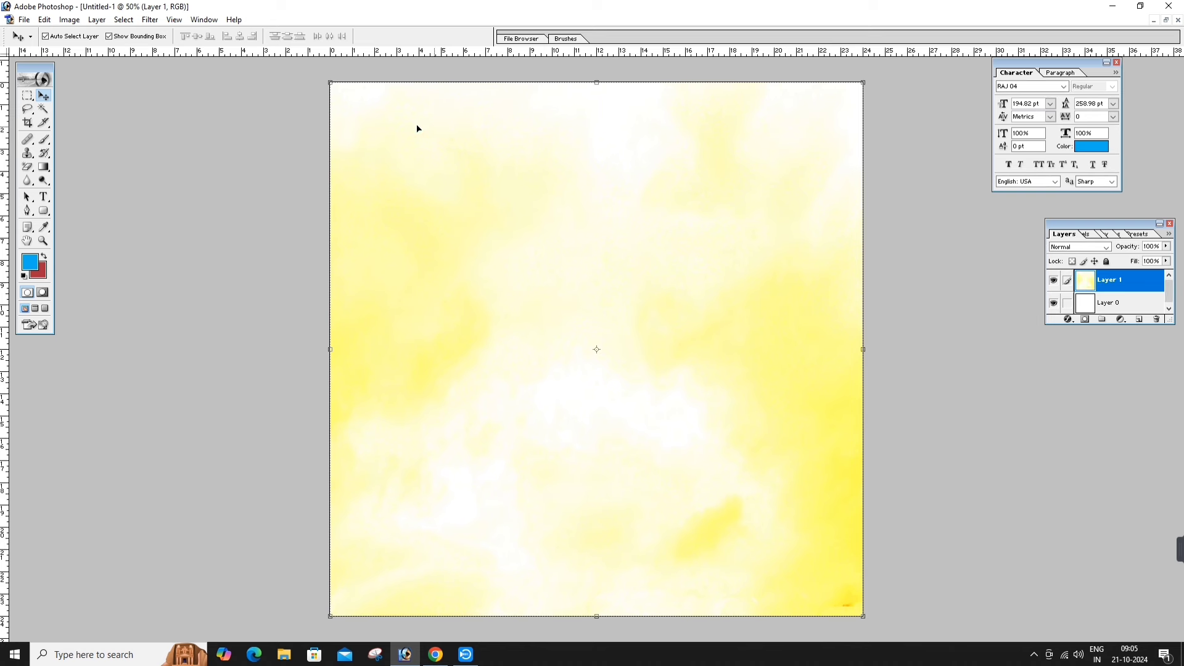
pyautogui.click(541, 197)
# Type the Hindi headline 'आप सभी देशविसीयों को' on the canvas.
pyautogui.click(399, 371)
pyautogui.press('t')
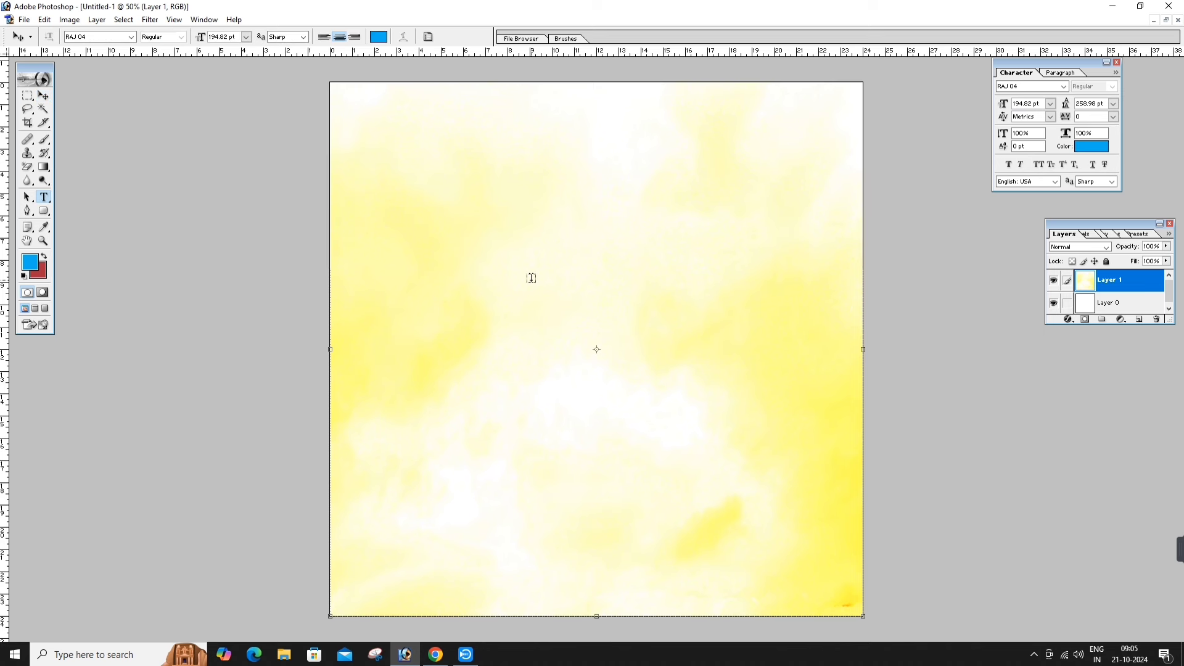
pyautogui.click(529, 276)
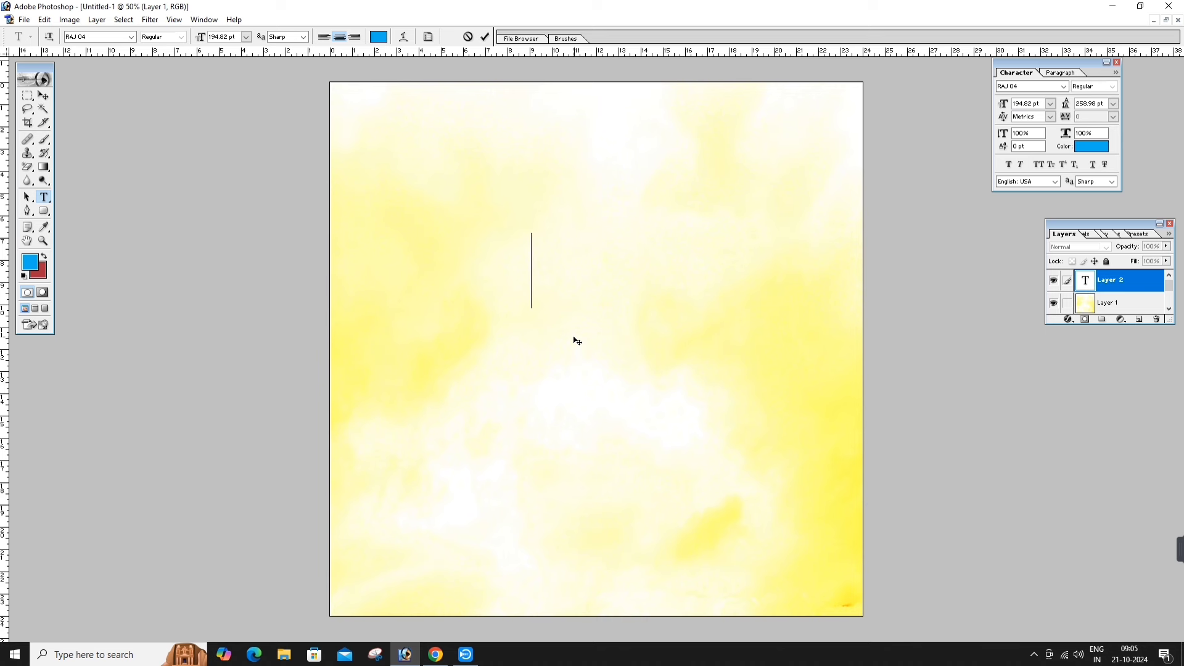
pyautogui.write('देश')
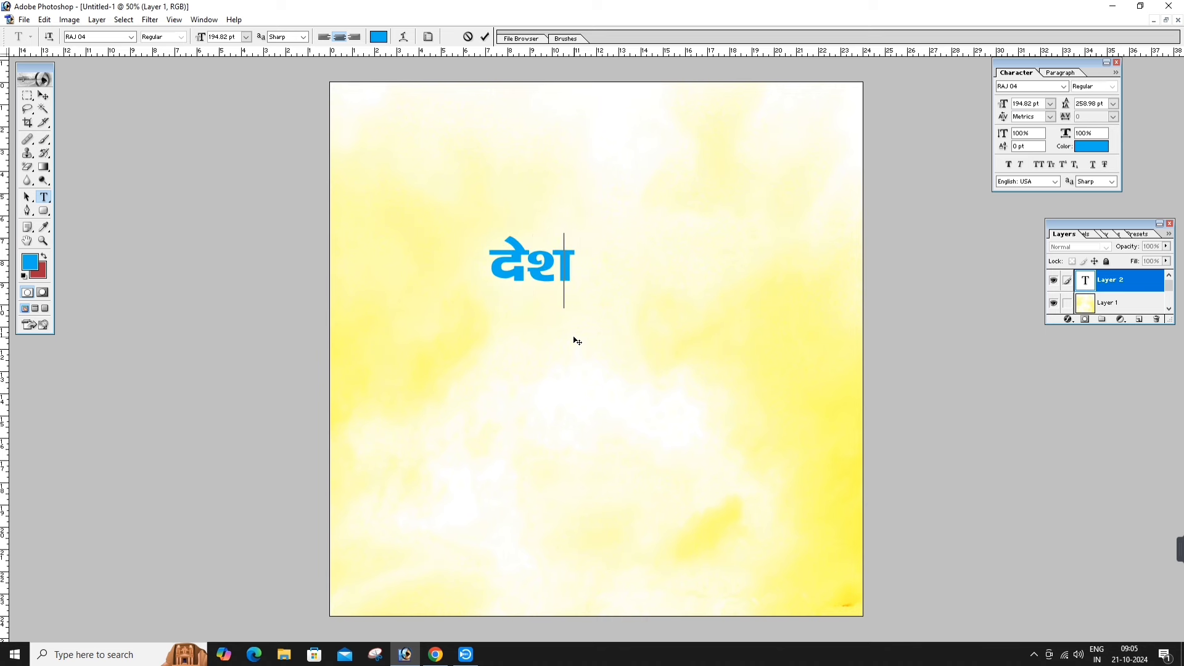
pyautogui.press('BackSpace')
pyautogui.press('BackSpace')
pyautogui.write('आप सभी द')
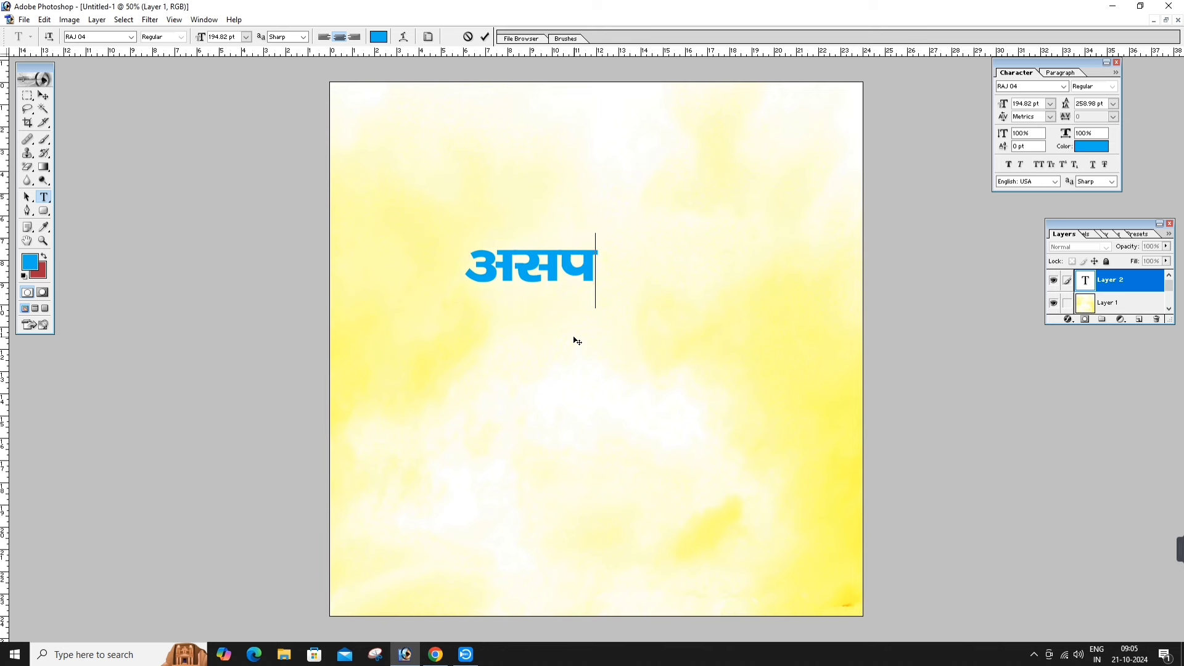
pyautogui.write('ेश')
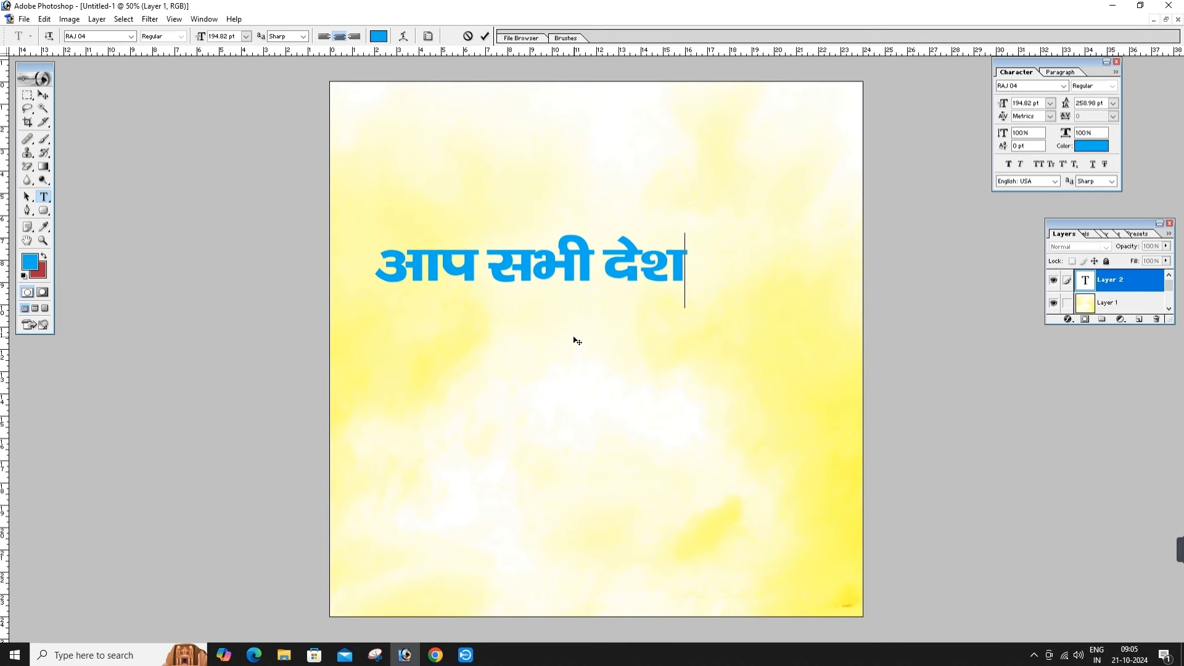
pyautogui.write('वि')
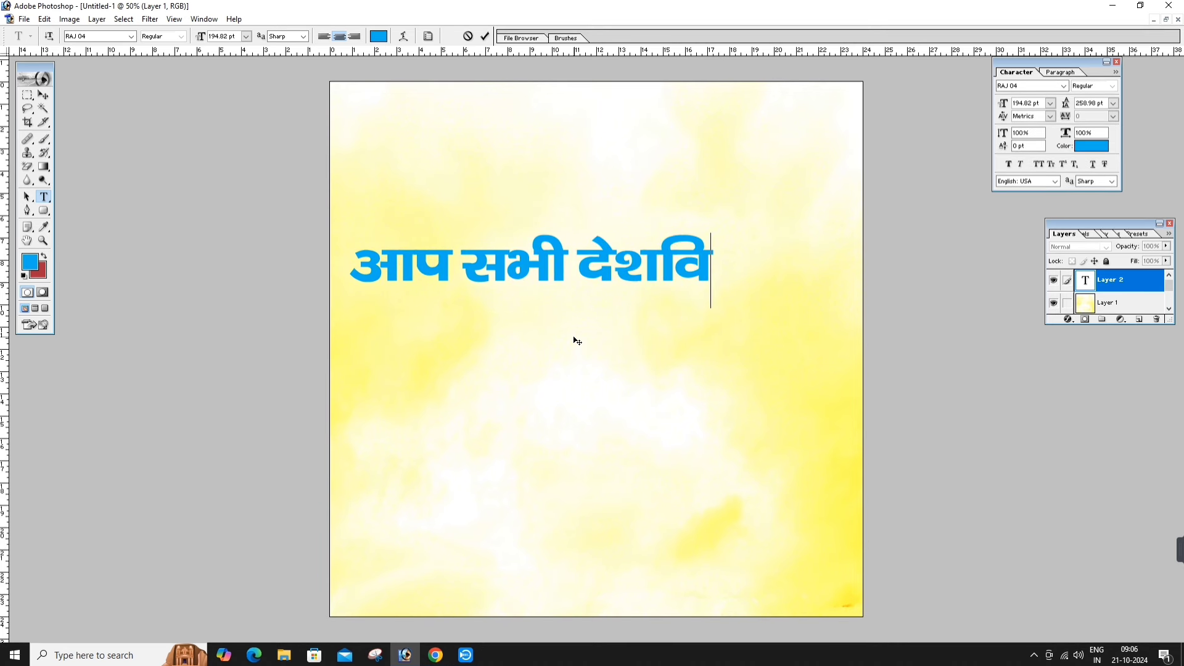
pyautogui.write('सीय')
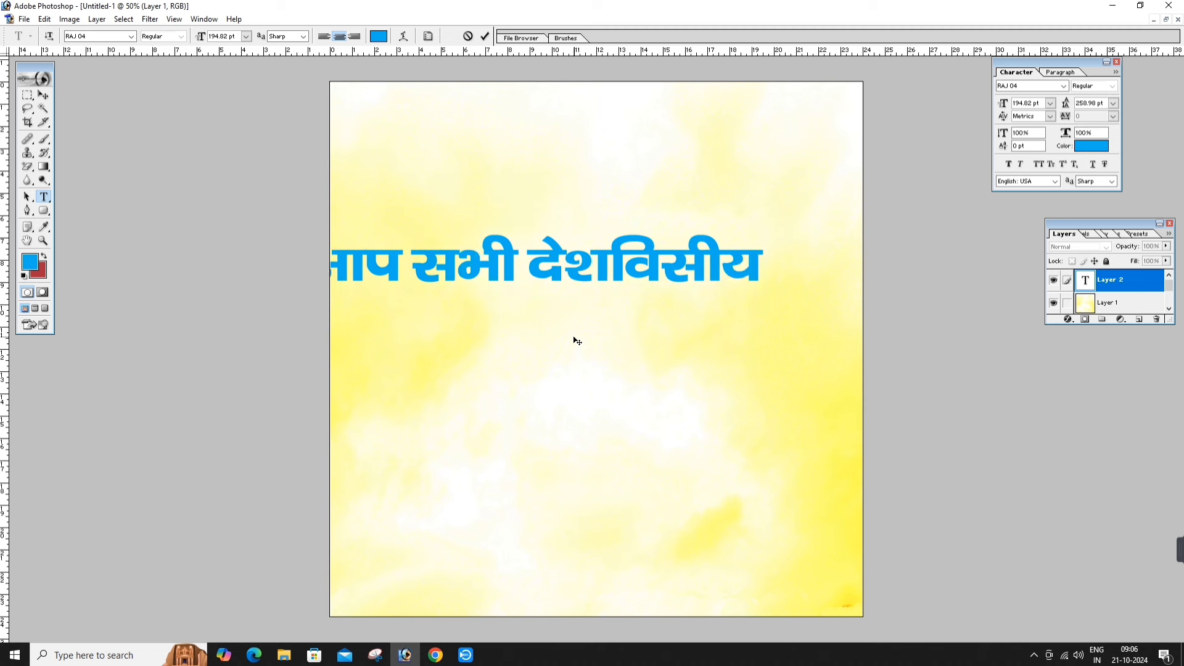
pyautogui.write('ाें का')
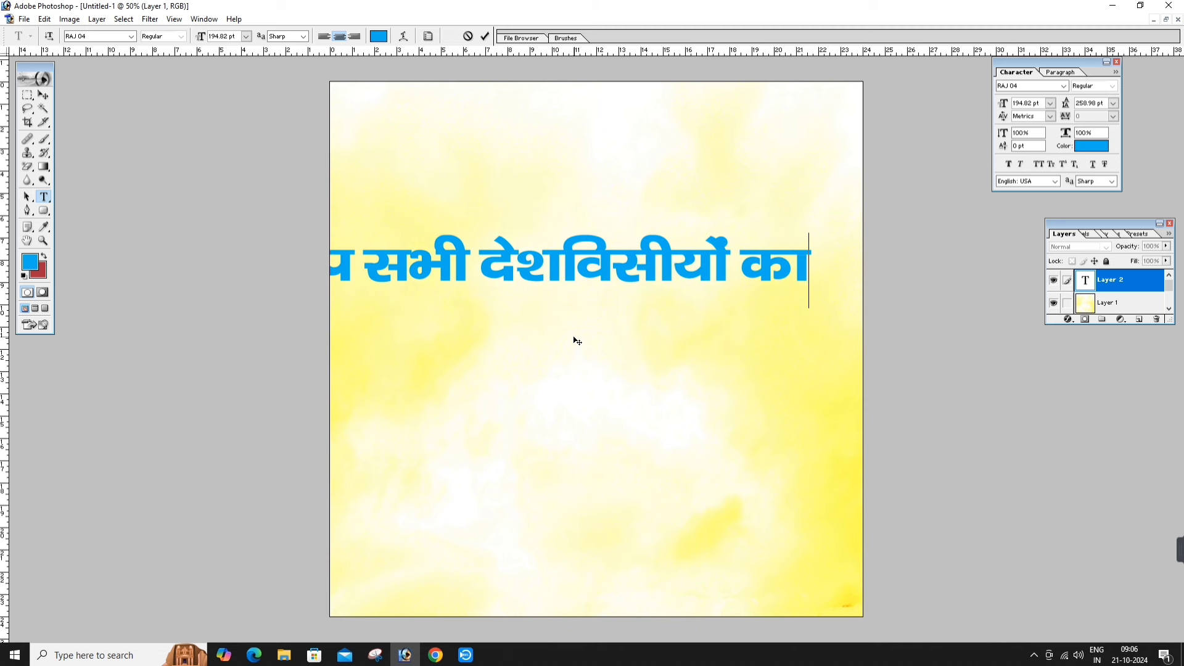
pyautogui.write('े')
pyautogui.hotkey('ctrl', 'Return')
# Move and resize the headline to span the top of the canvas.
pyautogui.press('v')
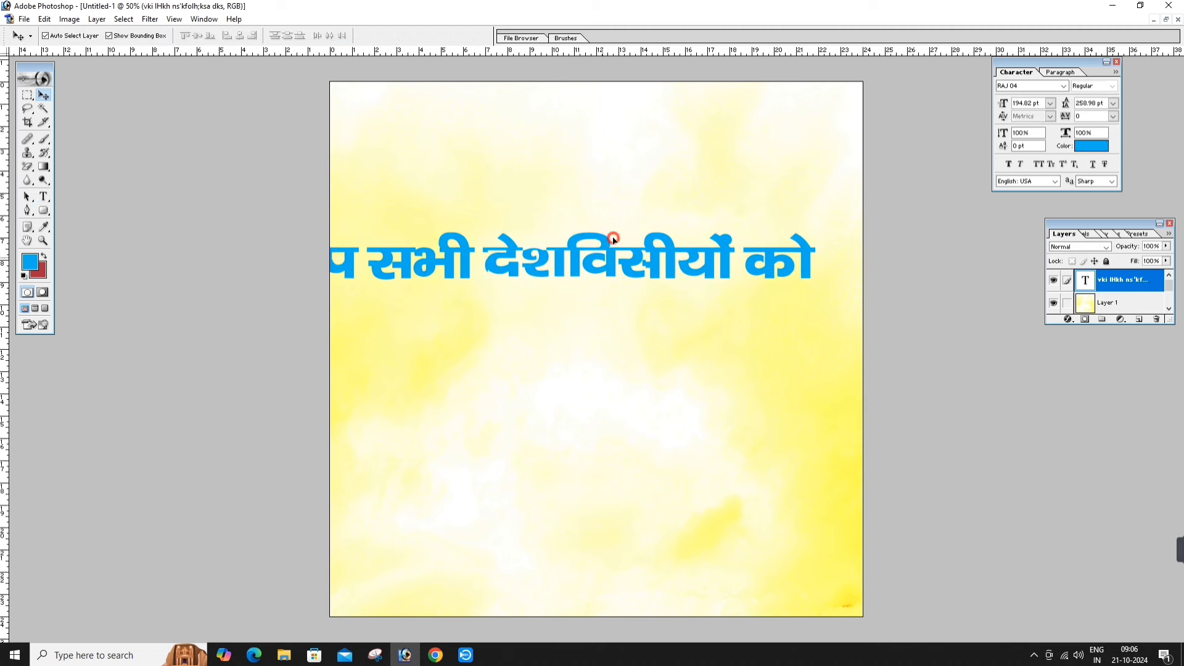
pyautogui.moveTo(608, 238); pyautogui.dragTo(648, 128)
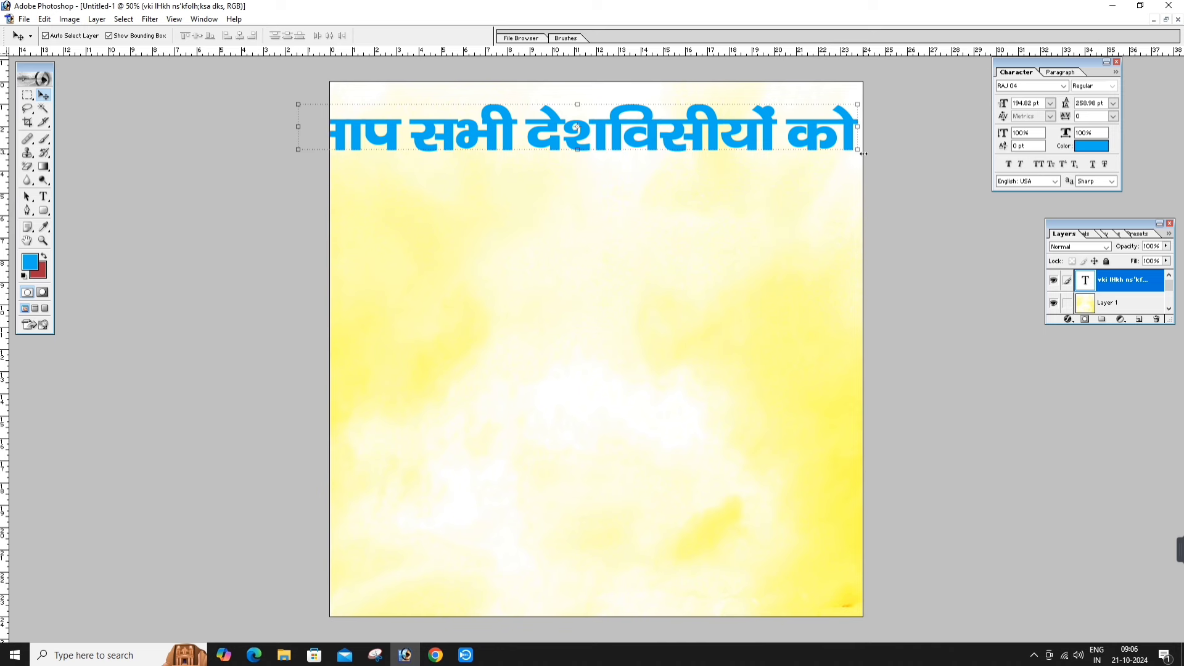
pyautogui.moveTo(859, 149); pyautogui.dragTo(814, 148)
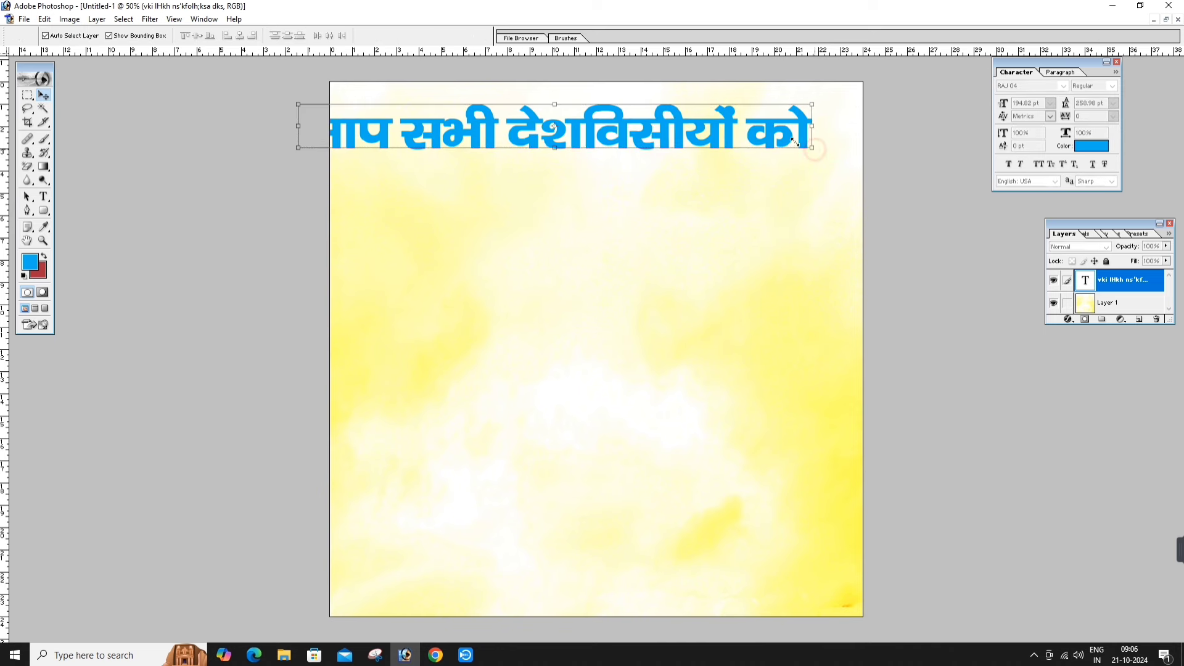
pyautogui.moveTo(735, 130); pyautogui.dragTo(778, 130)
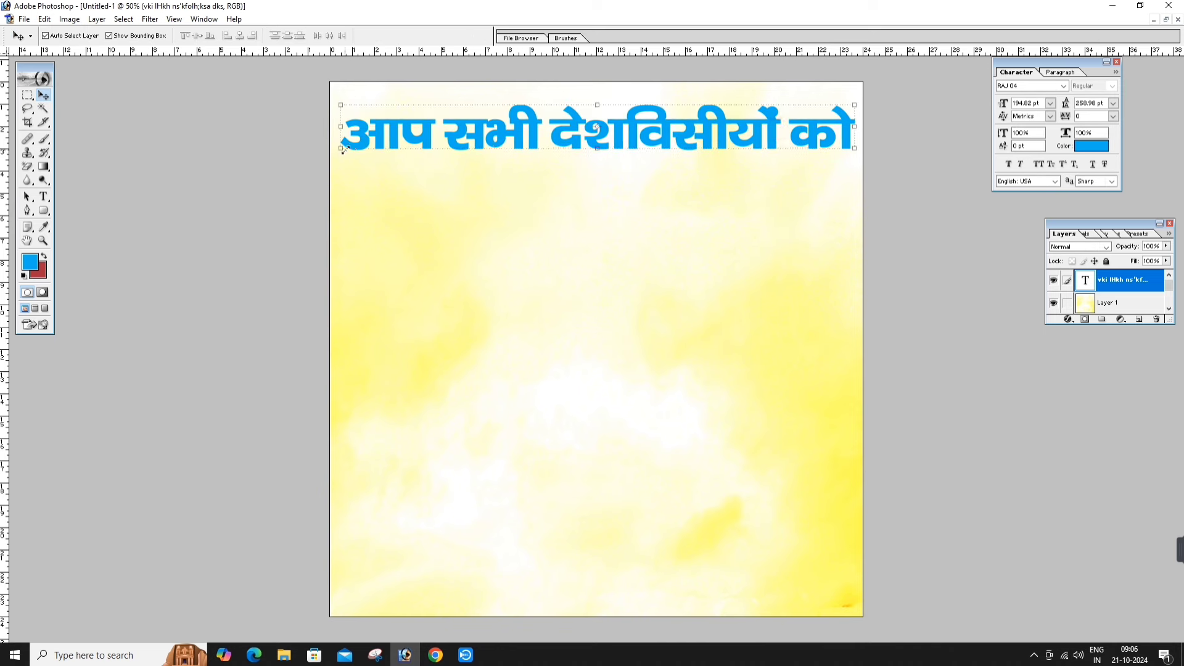
pyautogui.moveTo(342, 149); pyautogui.dragTo(367, 150)
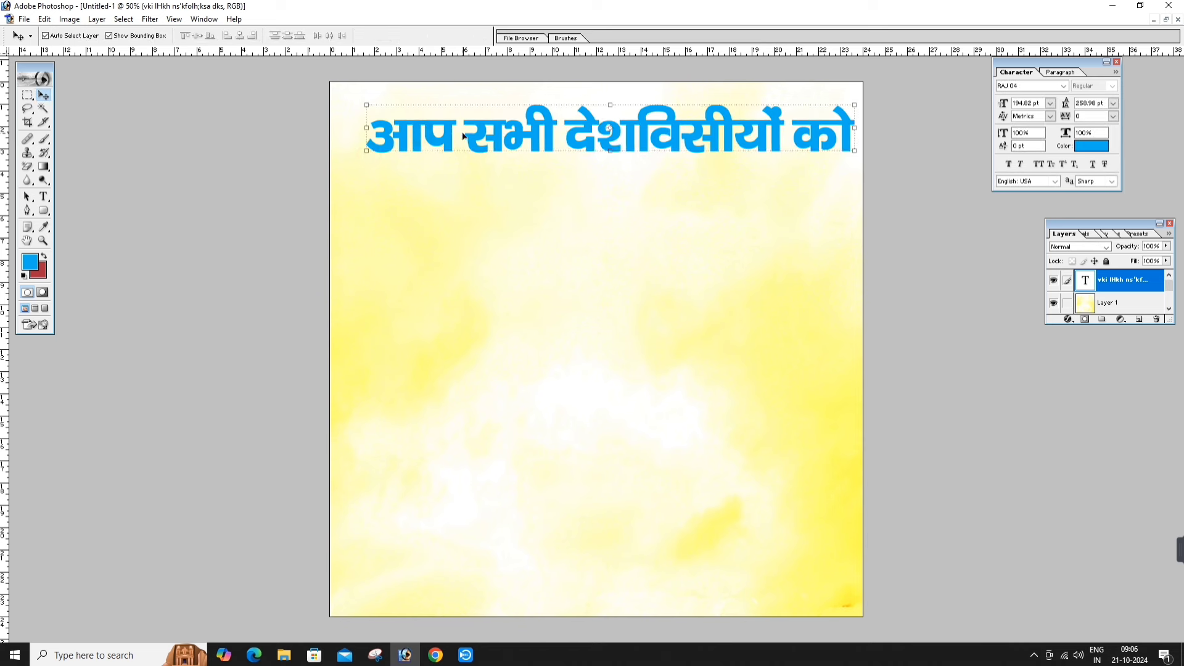
pyautogui.moveTo(463, 136); pyautogui.dragTo(454, 131)
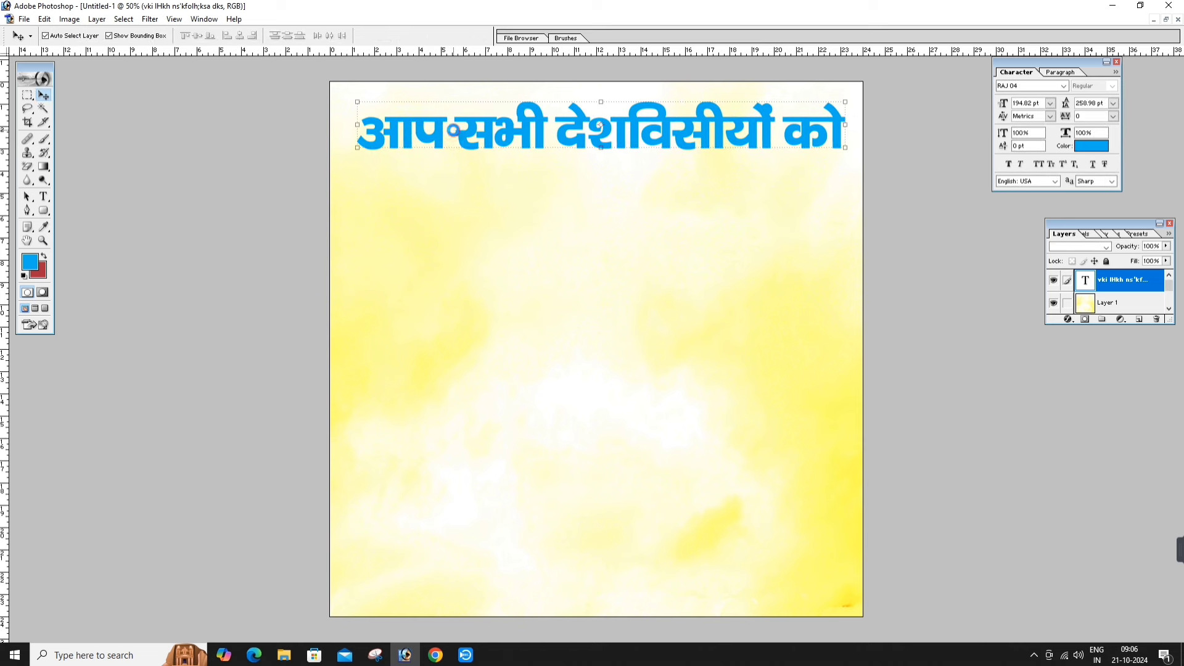
pyautogui.moveTo(533, 148); pyautogui.dragTo(534, 156)
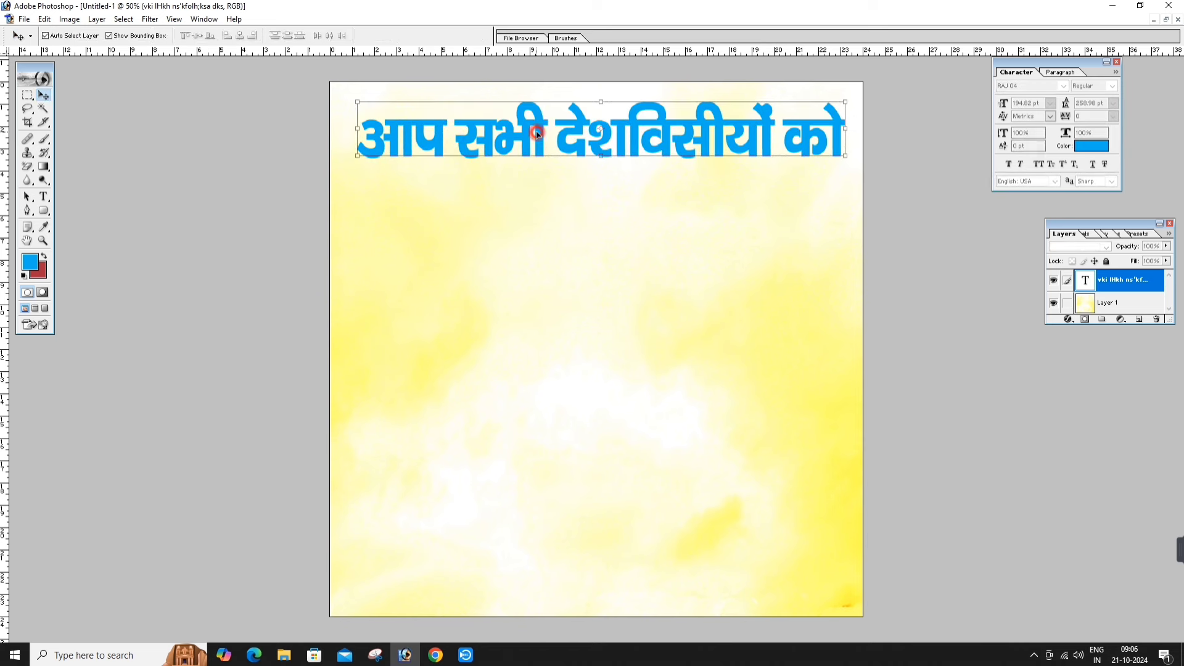
pyautogui.press('Return')
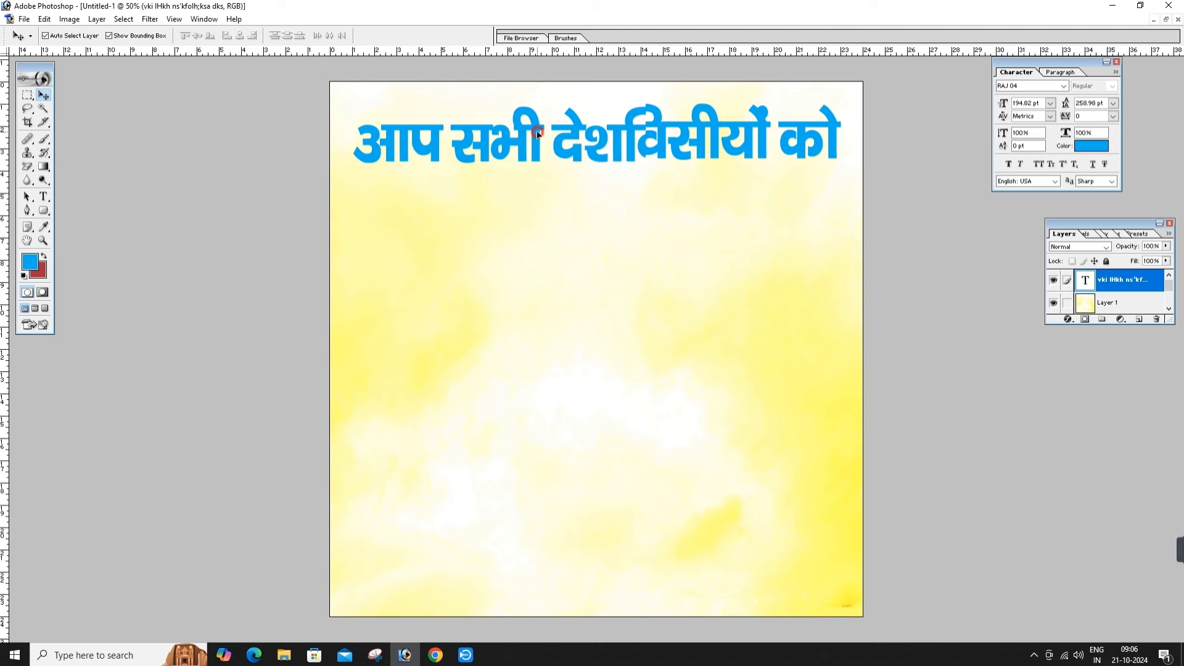
pyautogui.moveTo(538, 133); pyautogui.dragTo(543, 133)
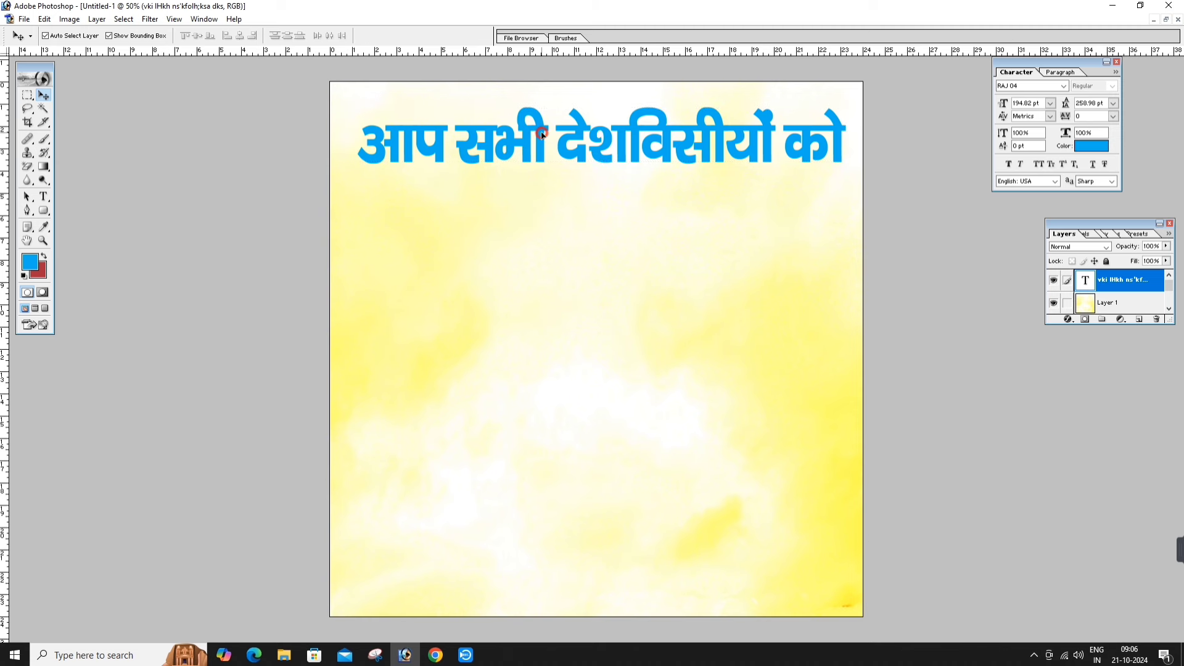
pyautogui.click(619, 246)
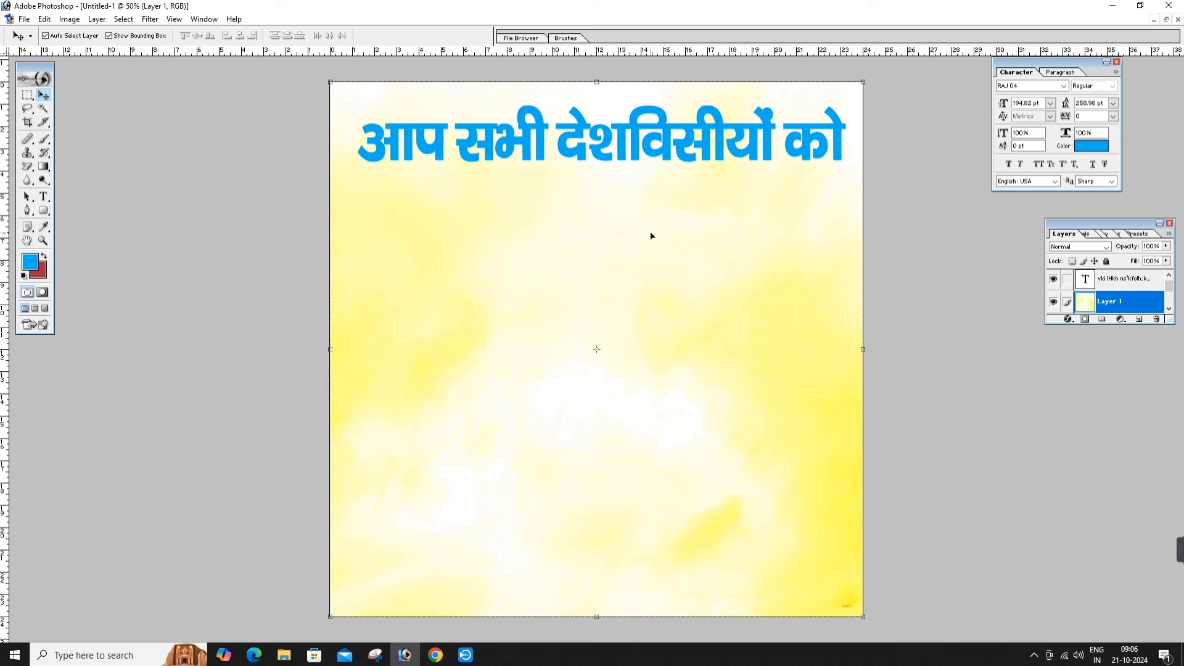
pyautogui.click(620, 134)
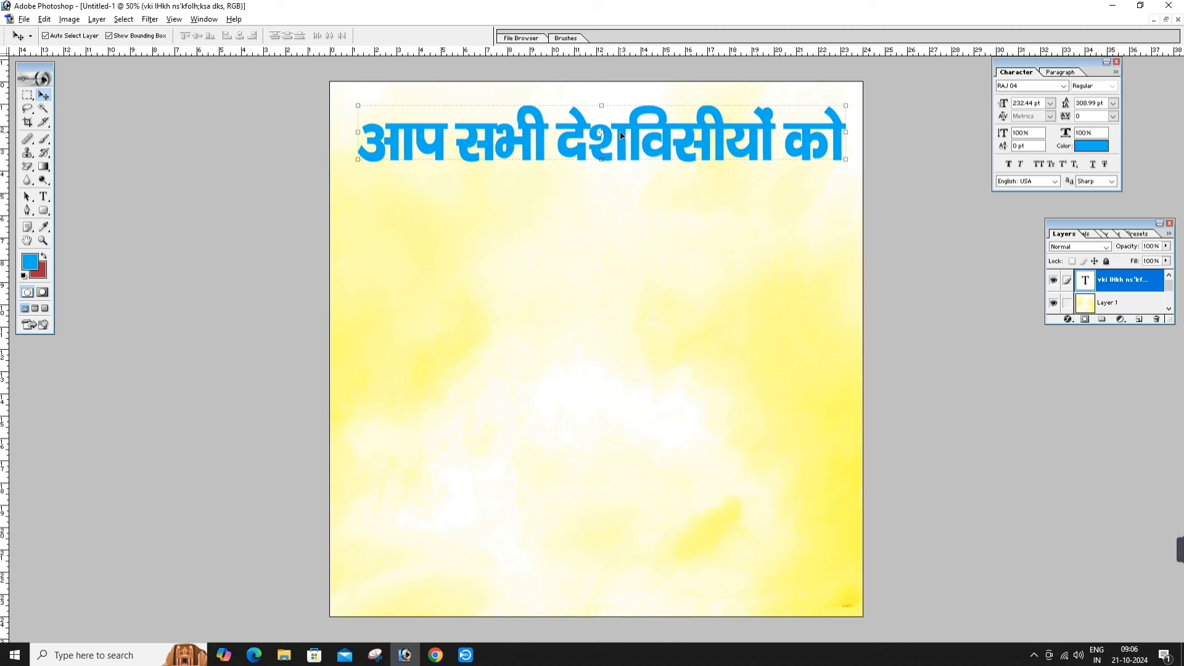
# Duplicate the headline as a second line and retype it as 'दीपावली'.
pyautogui.moveTo(620, 134); pyautogui.dragTo(623, 222)
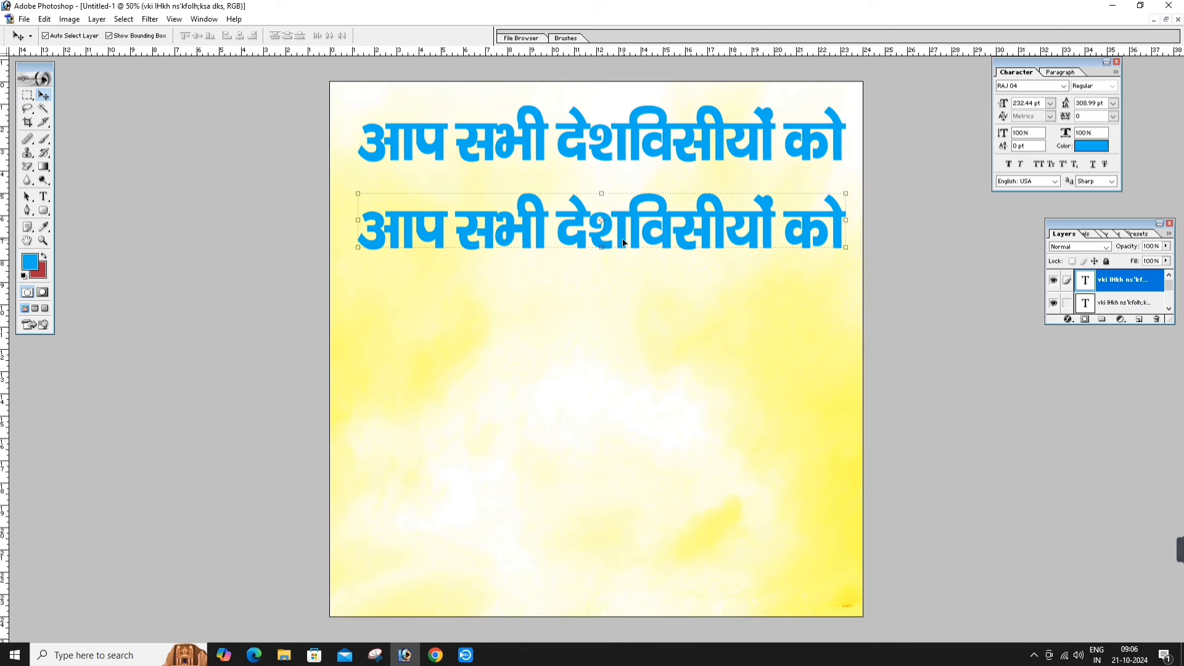
pyautogui.press('t')
pyautogui.click(623, 242)
pyautogui.hotkey('ctrl', 'a')
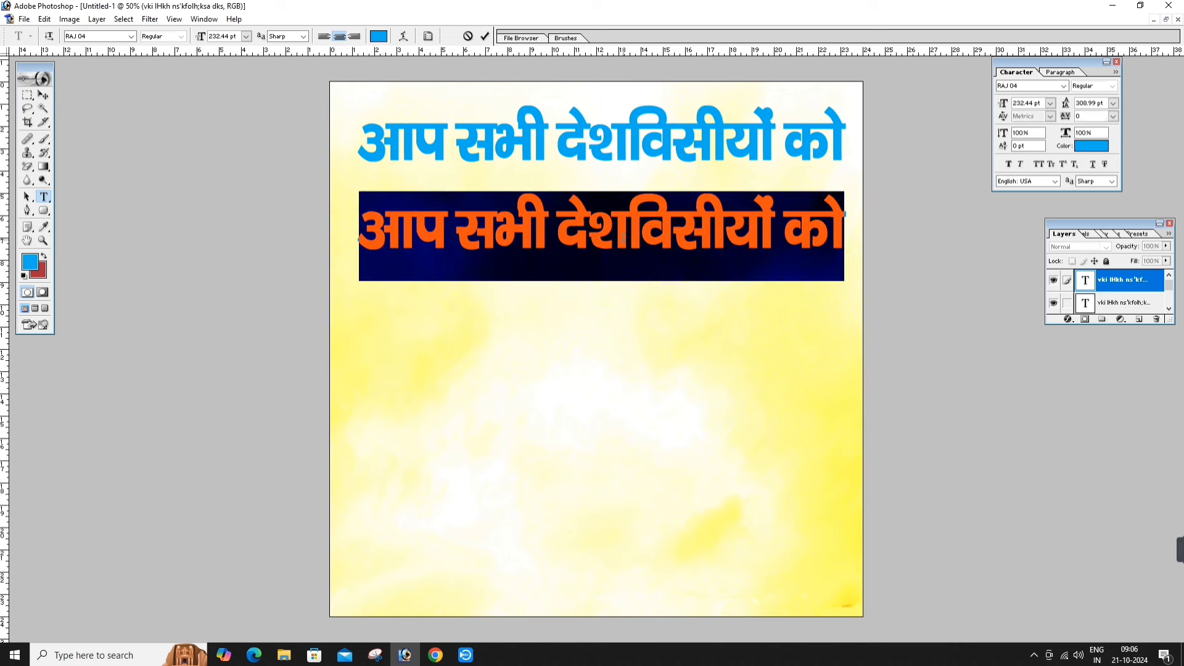
pyautogui.write('n')
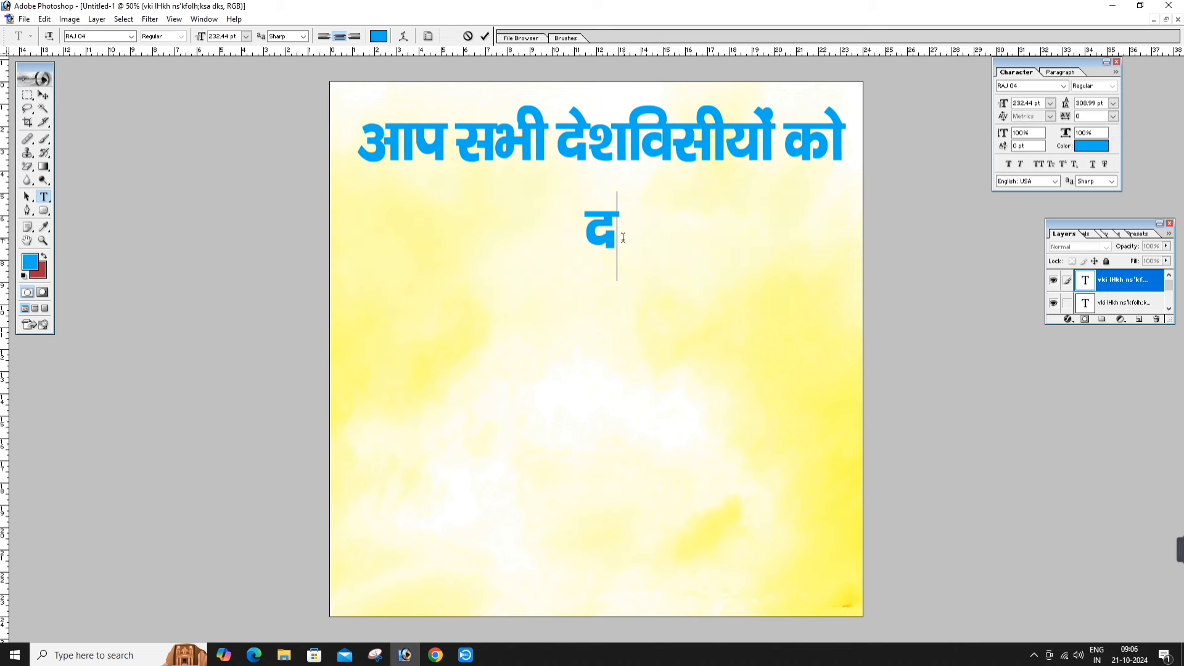
pyautogui.write('hiko')
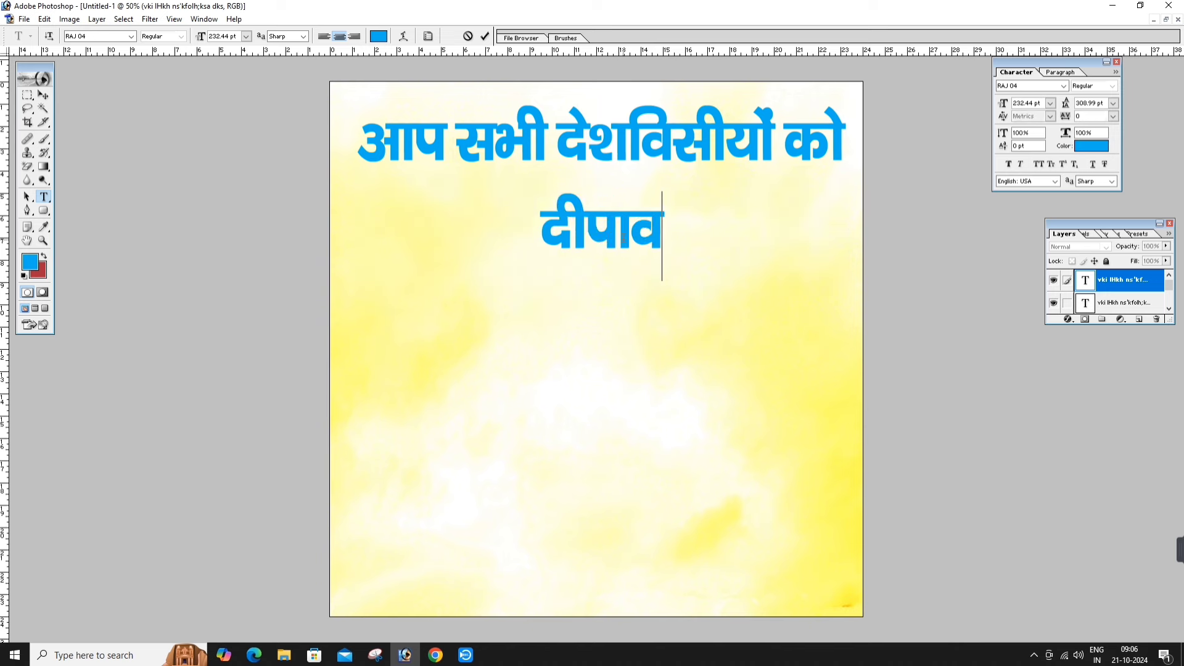
pyautogui.write('yh')
pyautogui.hotkey('ctrl', 'Return')
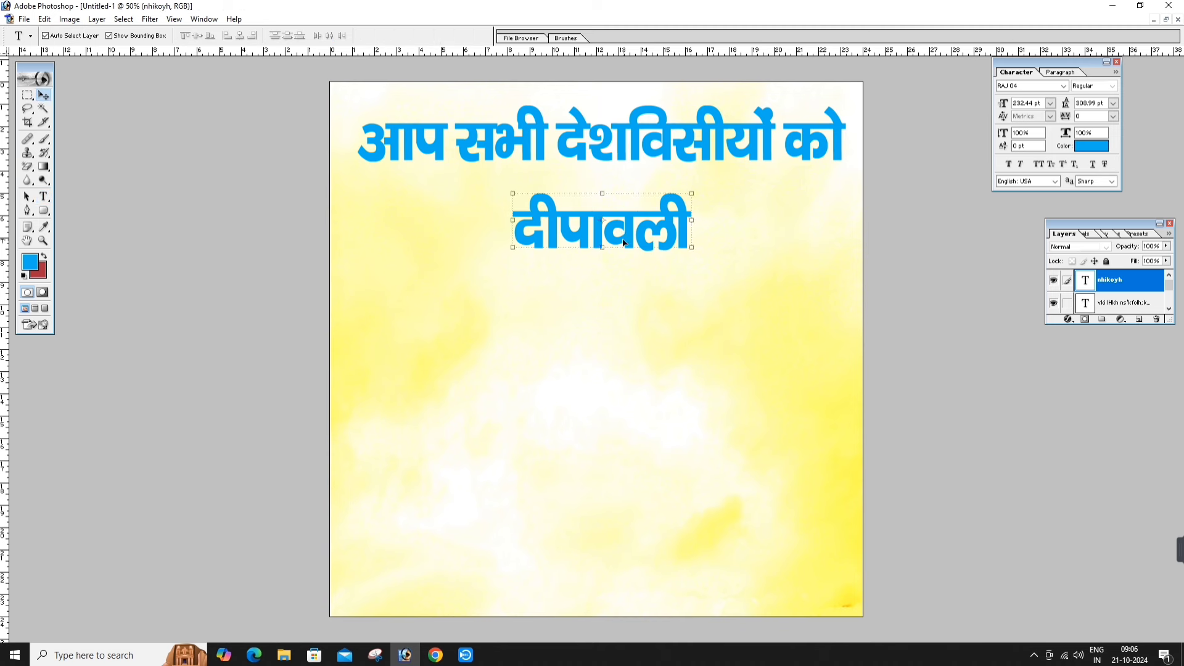
# Change the font of the दीपावली text.
pyautogui.click(622, 230)
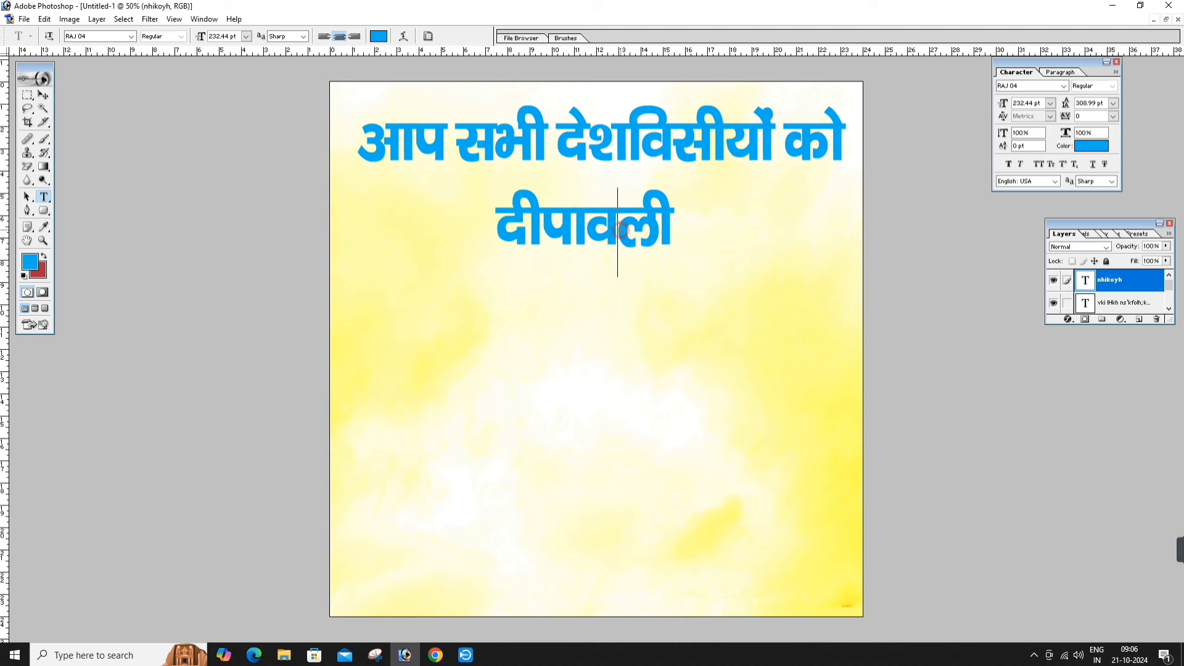
pyautogui.hotkey('ctrl', 'a')
pyautogui.click(99, 37)
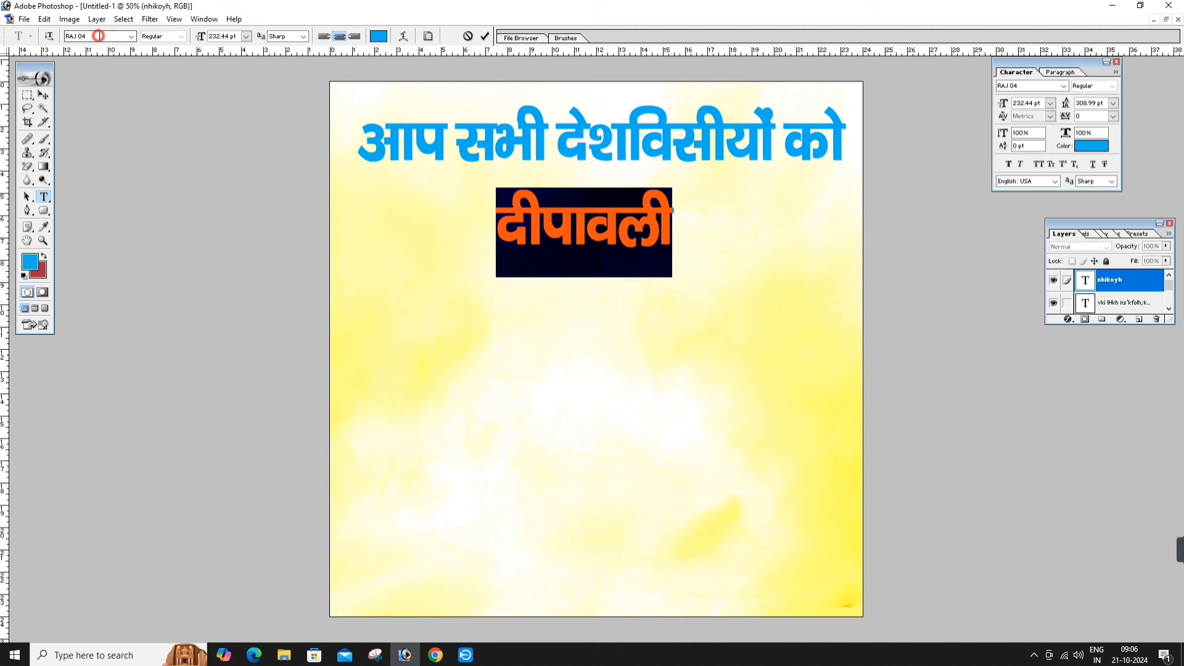
pyautogui.press('Up')
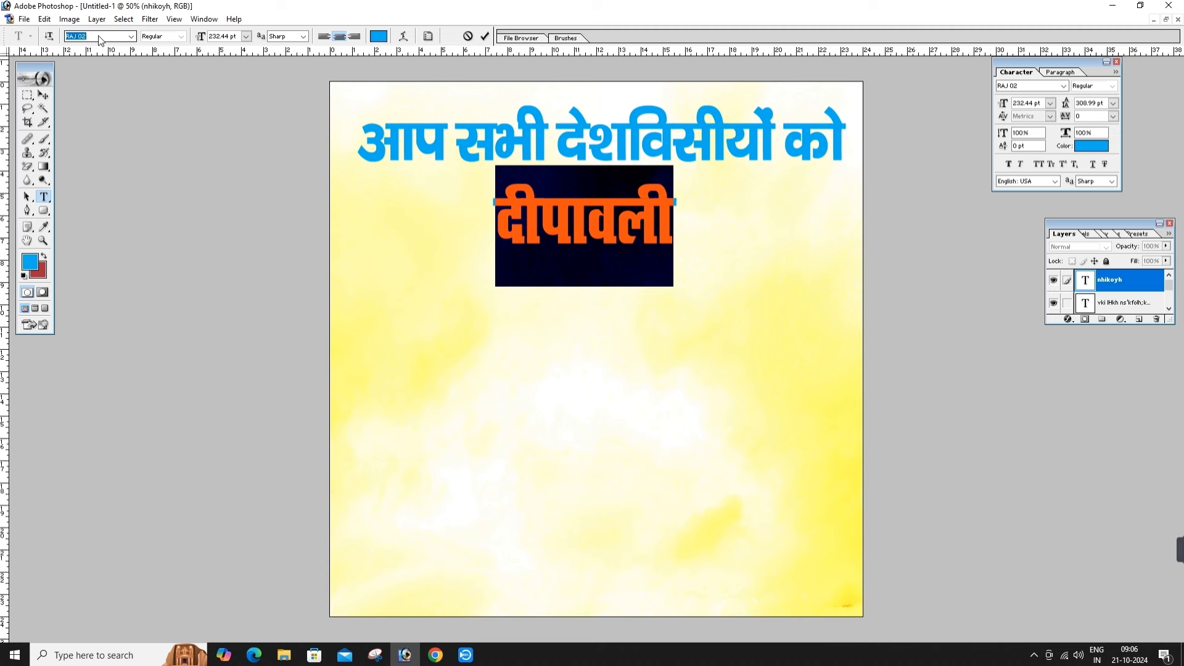
pyautogui.press('Return')
pyautogui.write('v')
pyautogui.hotkey('ctrl', 'z')
pyautogui.hotkey('ctrl', 'Return')
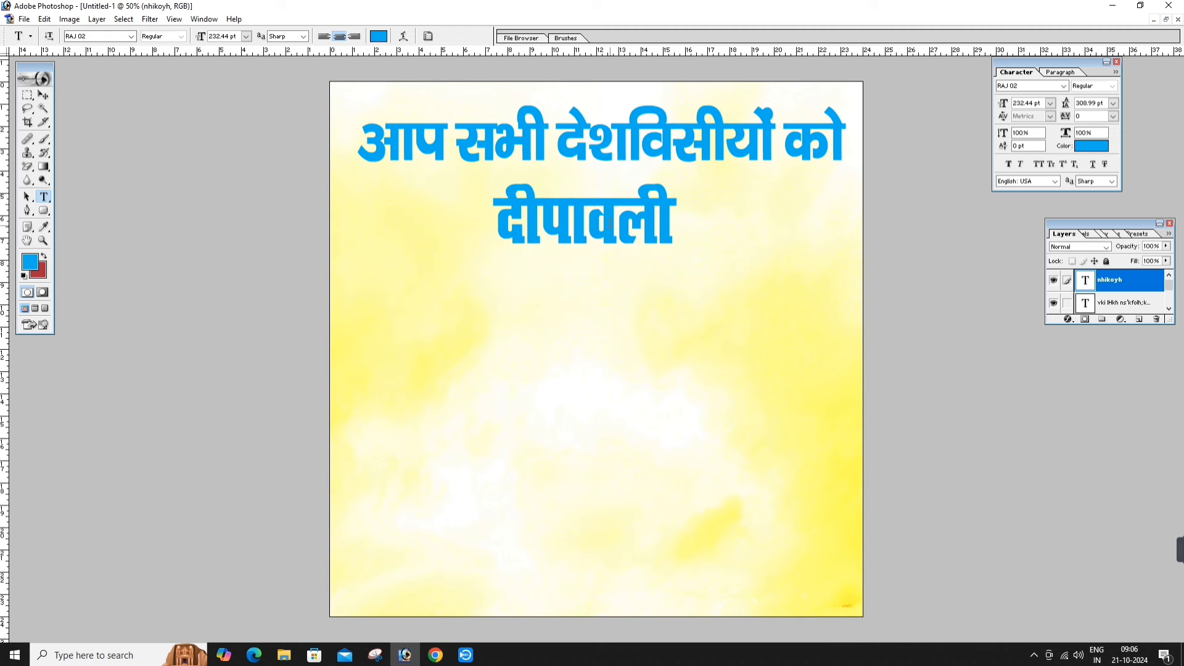
# Enlarge and position दीपावली directly beneath the headline.
pyautogui.press('v')
pyautogui.moveTo(610, 222); pyautogui.dragTo(576, 214)
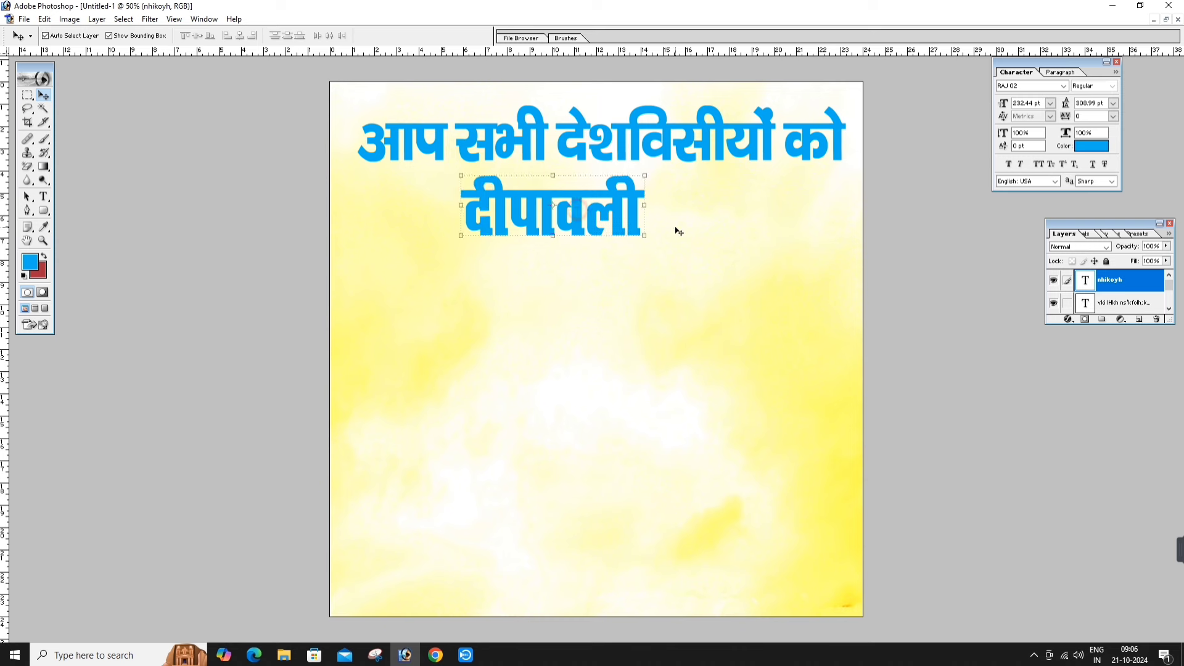
pyautogui.moveTo(644, 234); pyautogui.dragTo(853, 276)
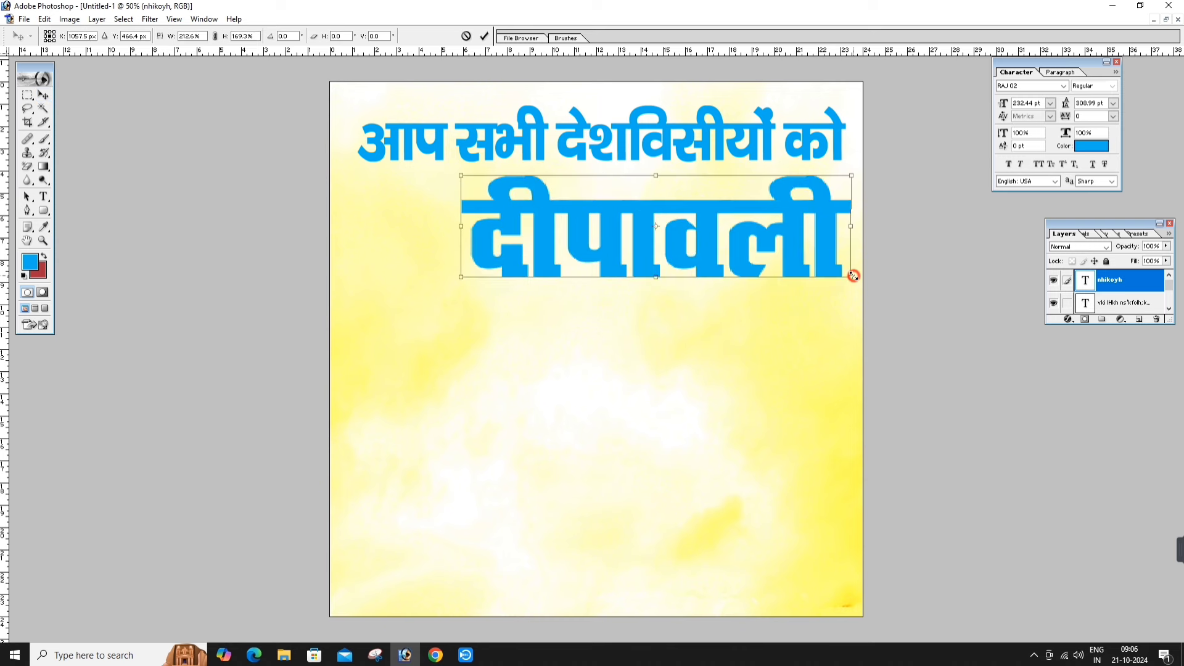
pyautogui.doubleClick(770, 197)
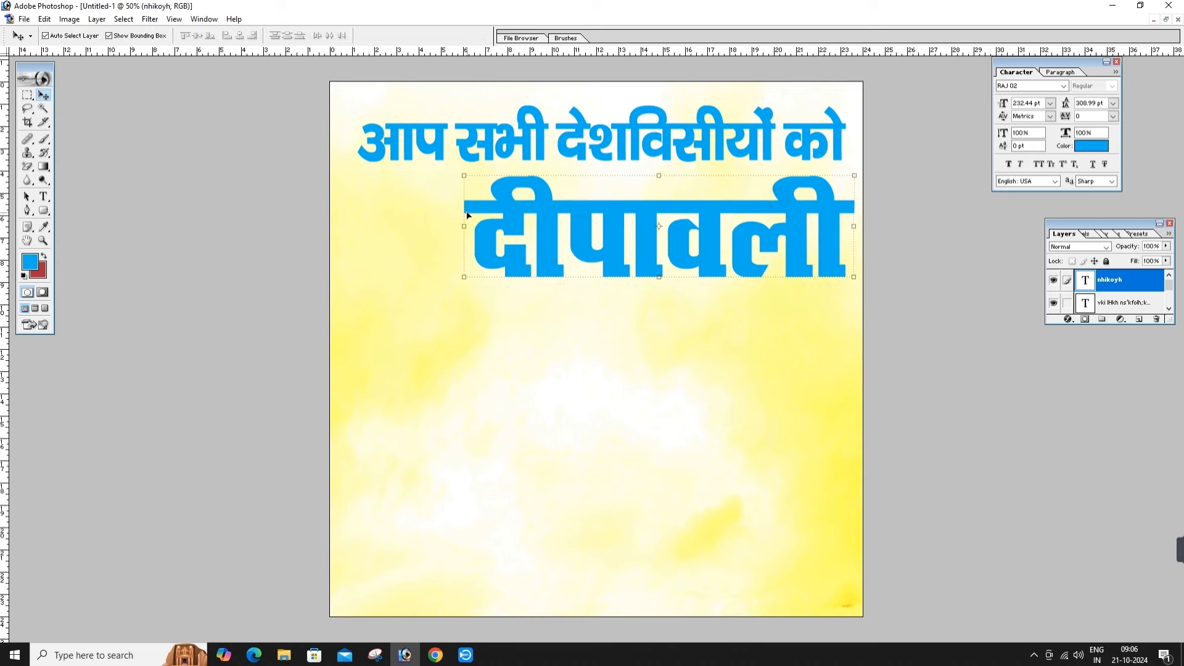
pyautogui.moveTo(467, 215); pyautogui.dragTo(506, 213)
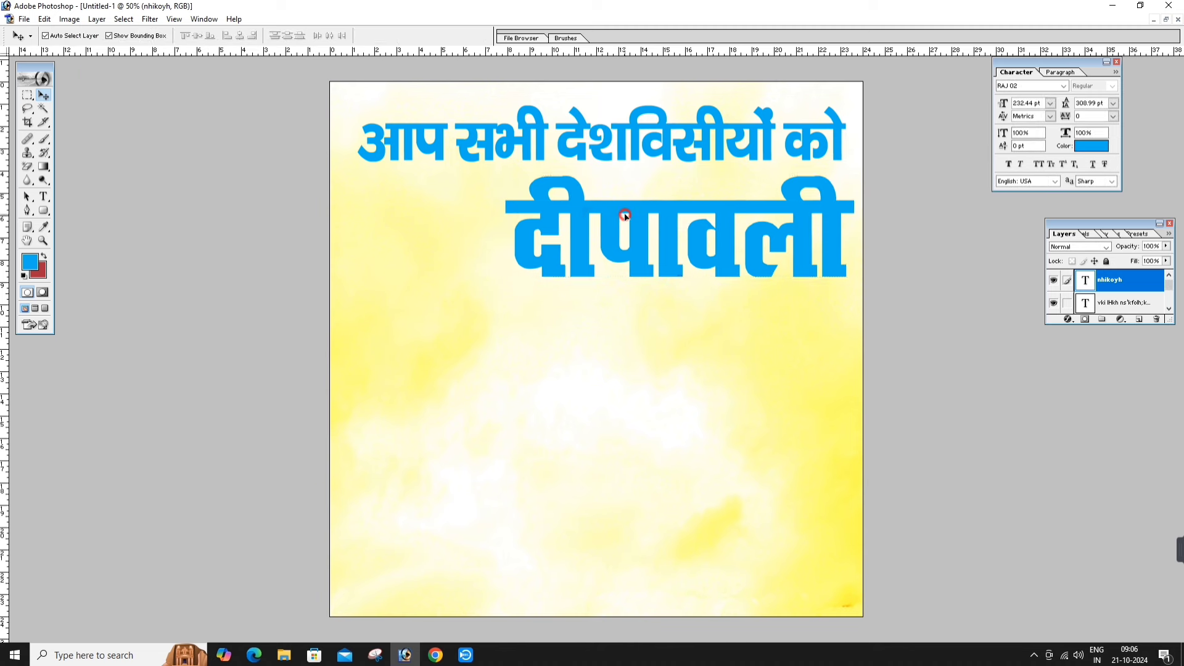
pyautogui.moveTo(624, 215); pyautogui.dragTo(609, 215)
pyautogui.click(616, 351)
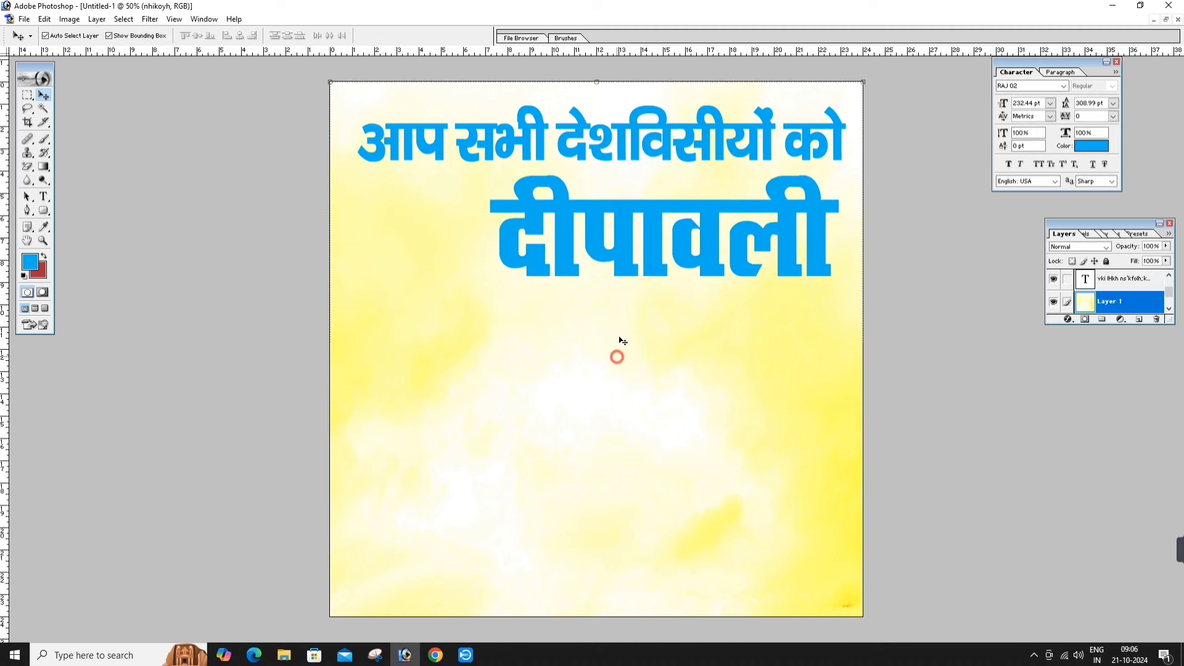
pyautogui.click(629, 210)
pyautogui.moveTo(632, 213); pyautogui.dragTo(654, 226)
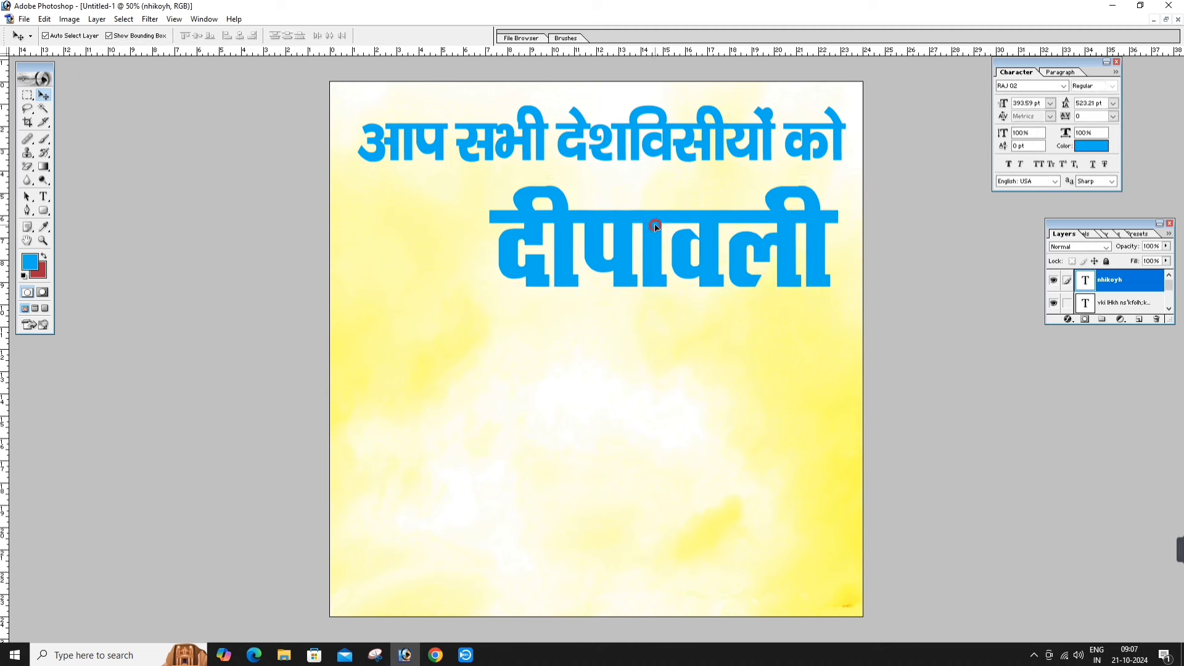
pyautogui.click(677, 357)
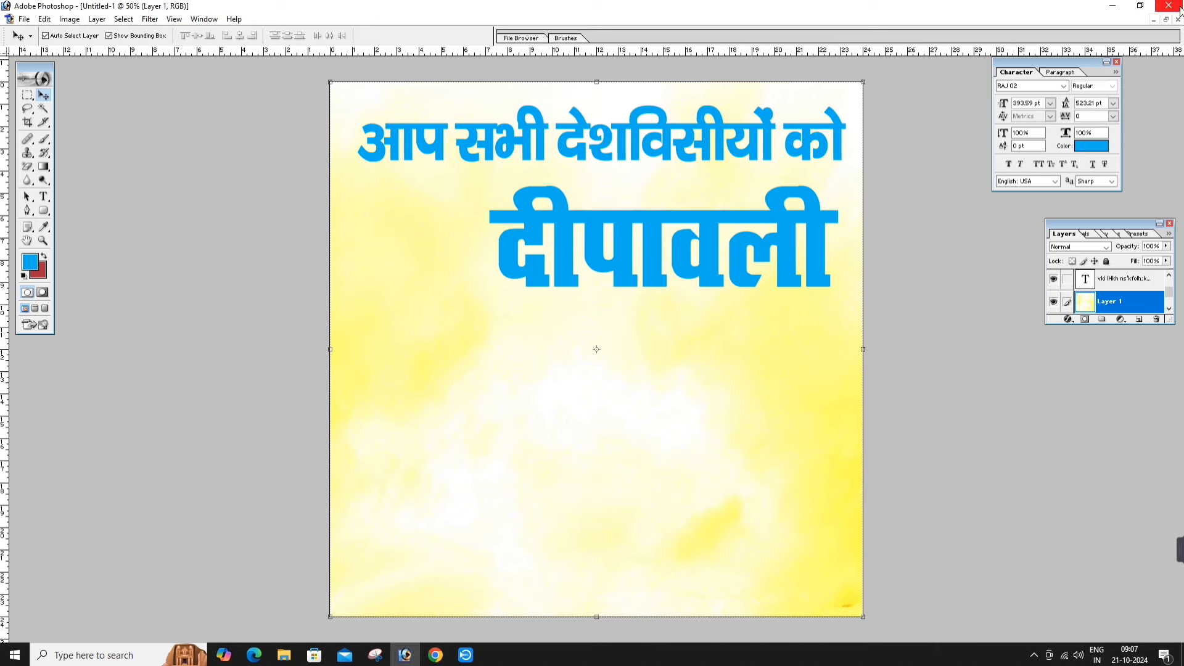
# Open the calligraphy greeting JPG.
pyautogui.click(1165, 19)
pyautogui.hotkey('ctrl', 'o')
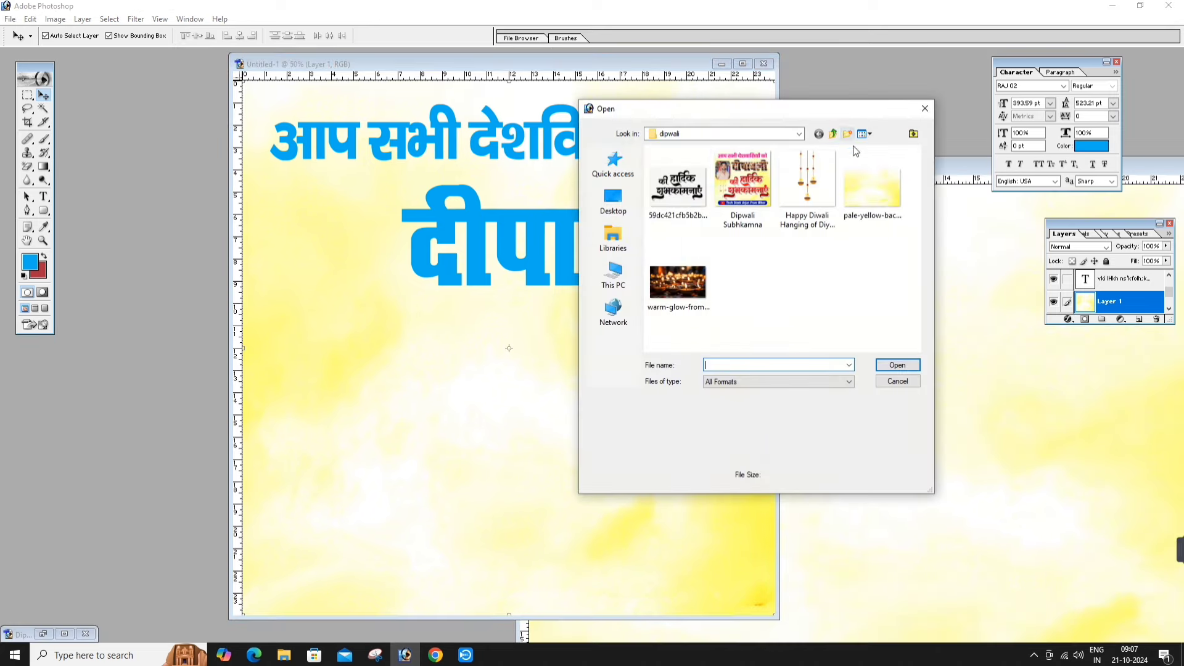
pyautogui.click(677, 182)
pyautogui.click(897, 365)
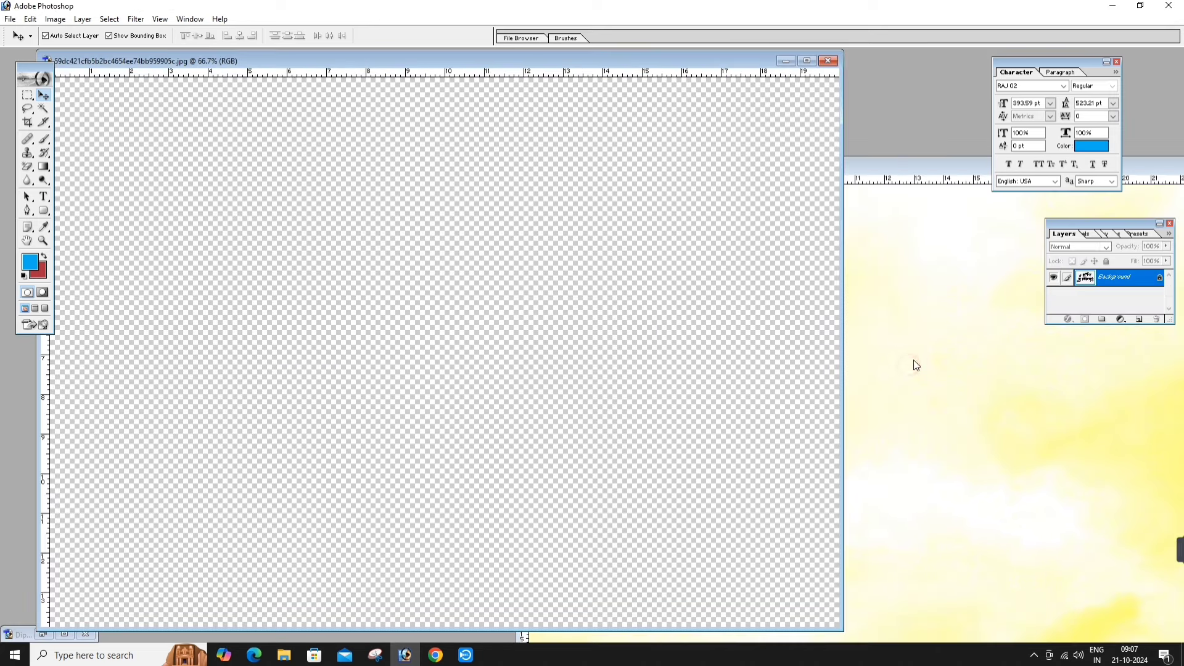
# Drag the calligraphy into the poster as Layer 2, scaled down below दीपावली.
pyautogui.moveTo(596, 67); pyautogui.dragTo(718, 103)
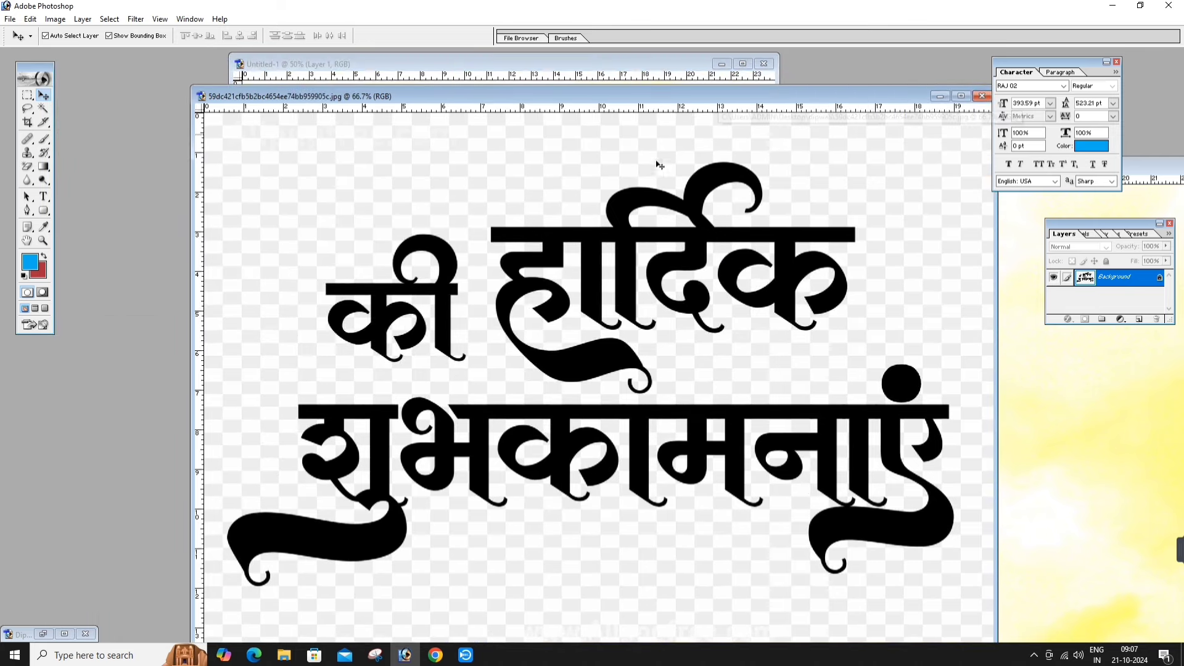
pyautogui.moveTo(620, 97); pyautogui.dragTo(908, 186)
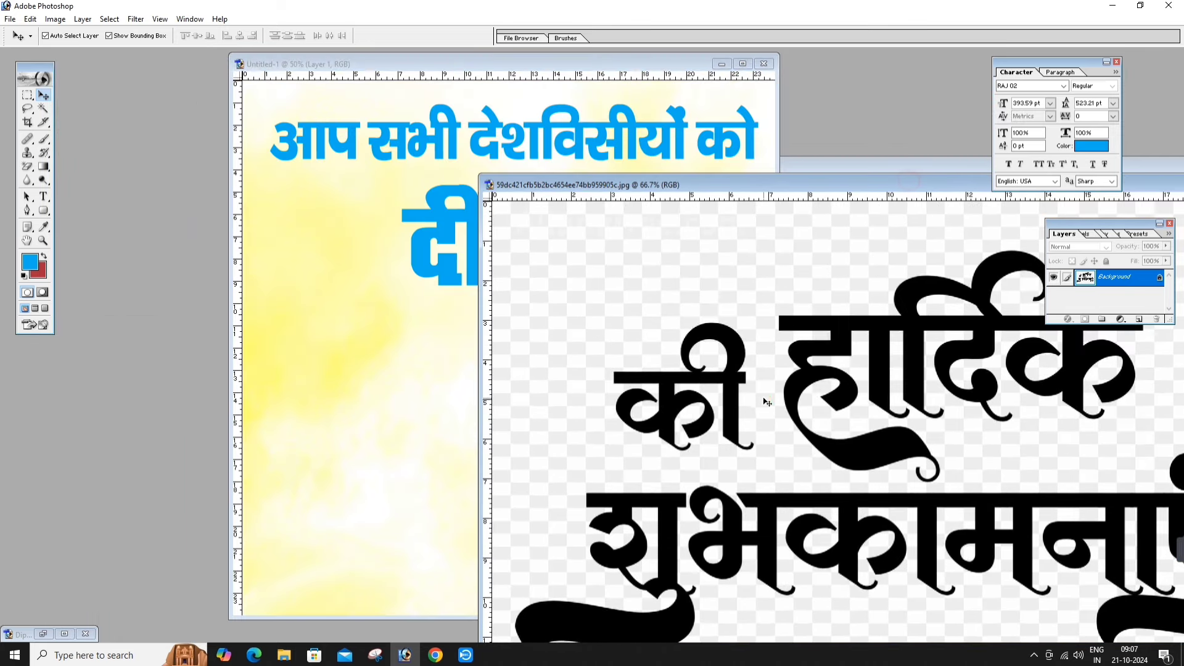
pyautogui.moveTo(763, 397); pyautogui.dragTo(437, 385)
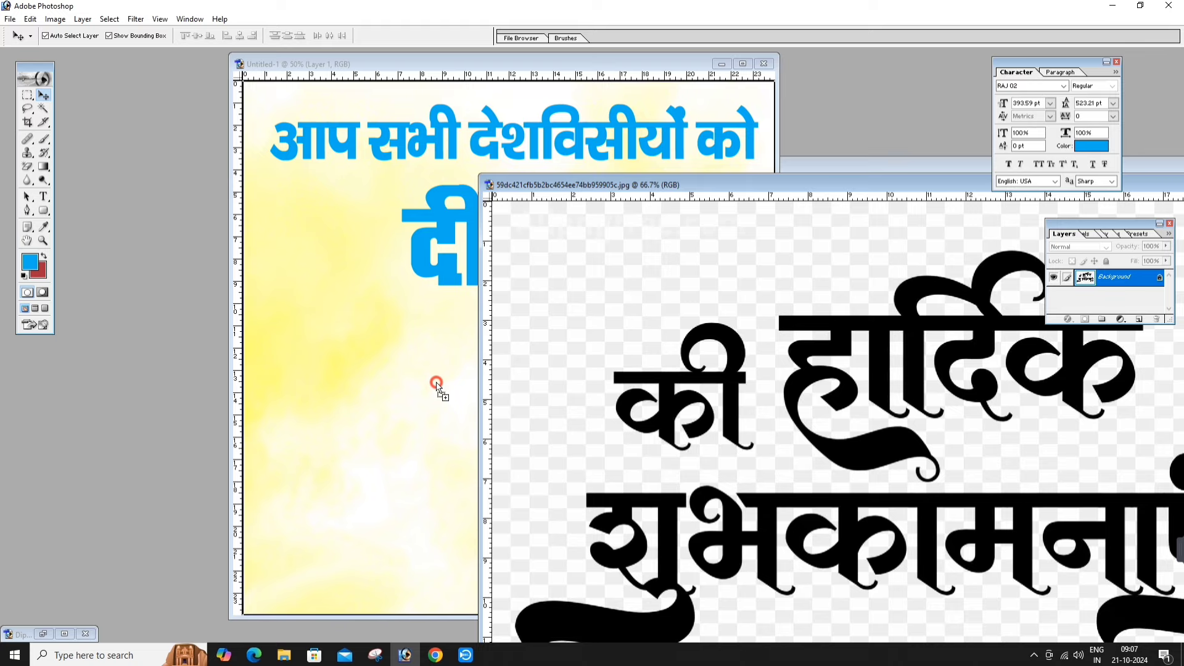
pyautogui.moveTo(437, 386); pyautogui.dragTo(437, 383)
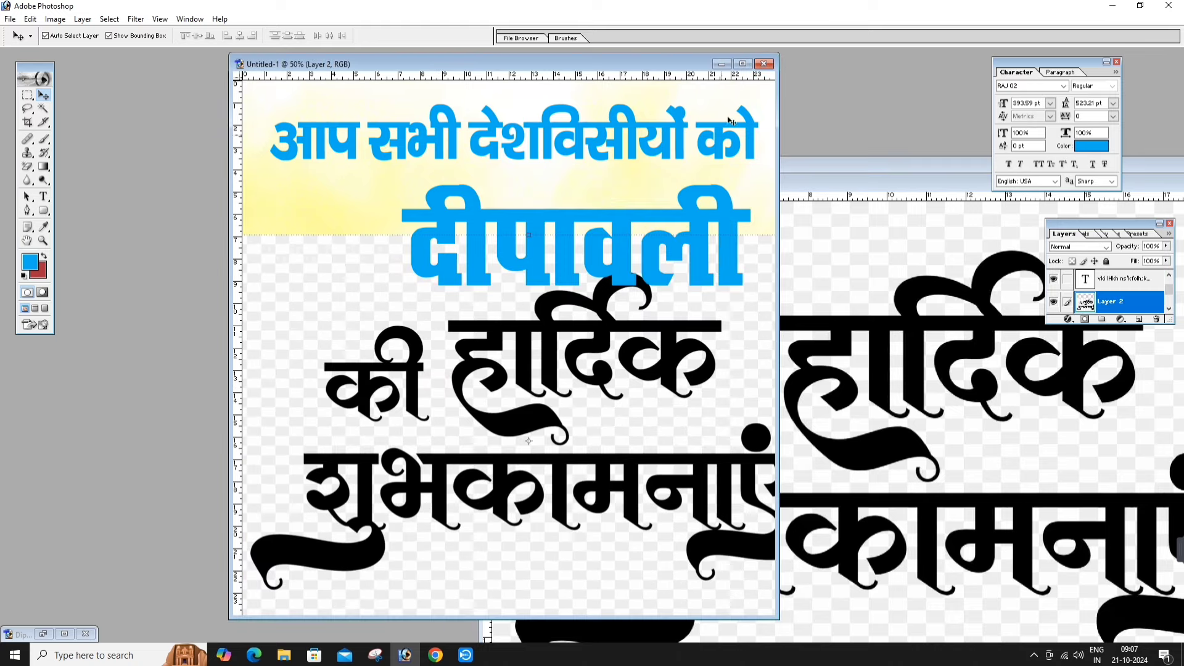
pyautogui.click(742, 64)
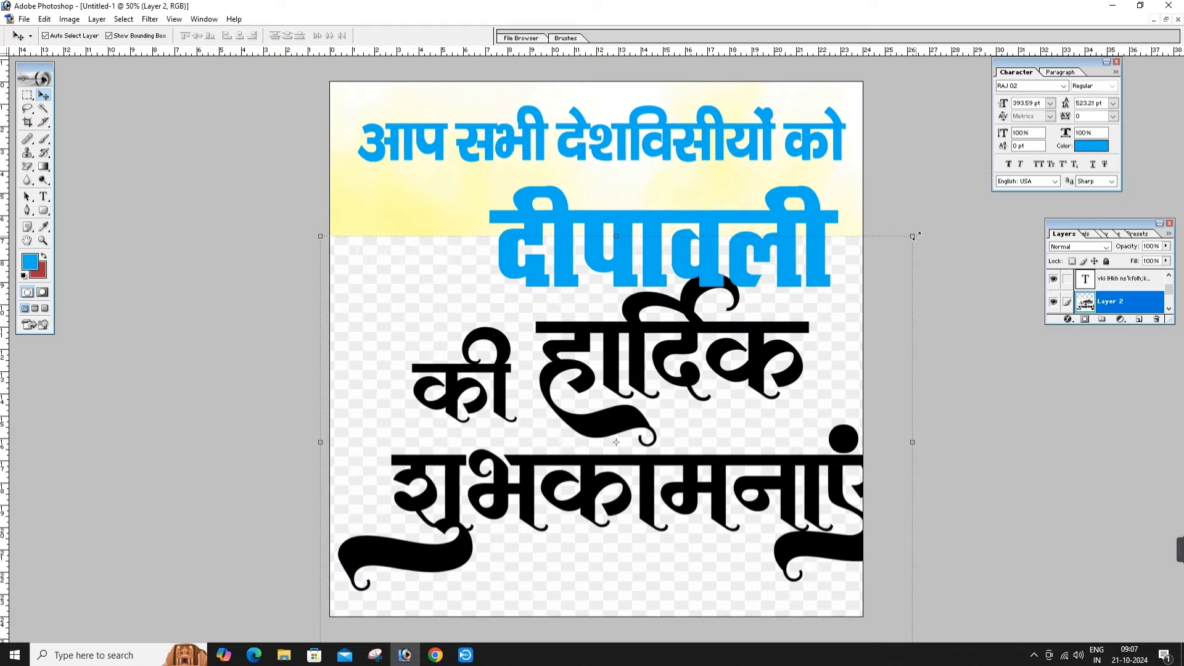
pyautogui.moveTo(913, 235); pyautogui.dragTo(817, 301)
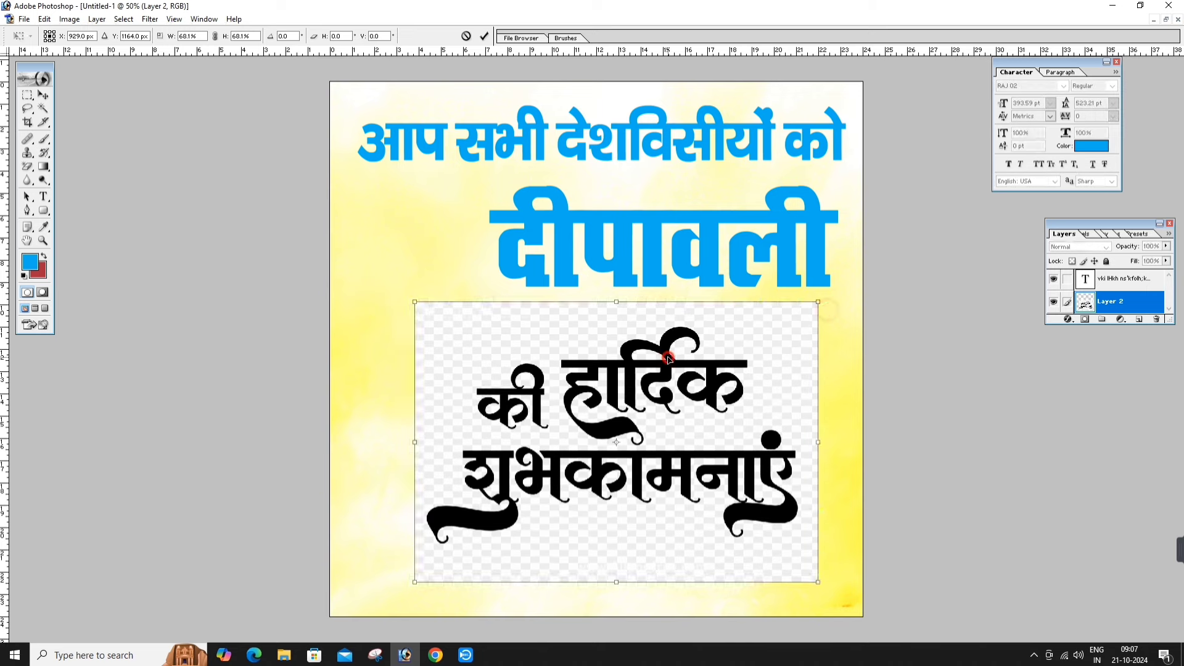
pyautogui.press('Return')
pyautogui.moveTo(678, 354); pyautogui.dragTo(646, 362)
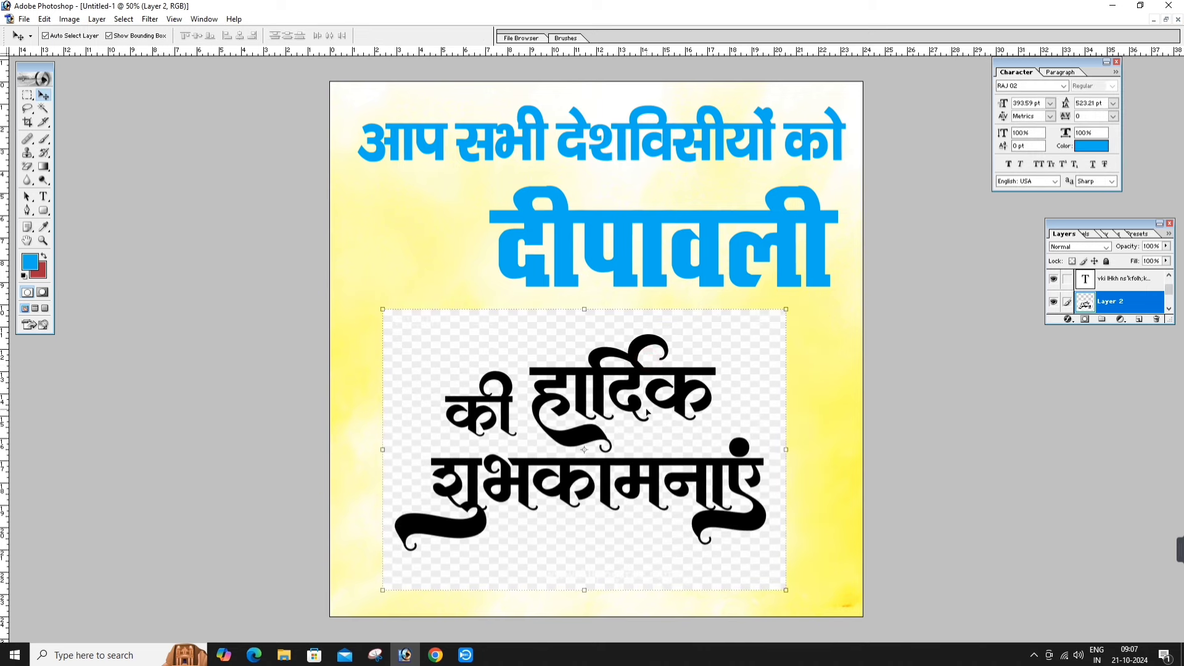
# Select all the black calligraphy lettering with the Magic Wand.
pyautogui.click(43, 109)
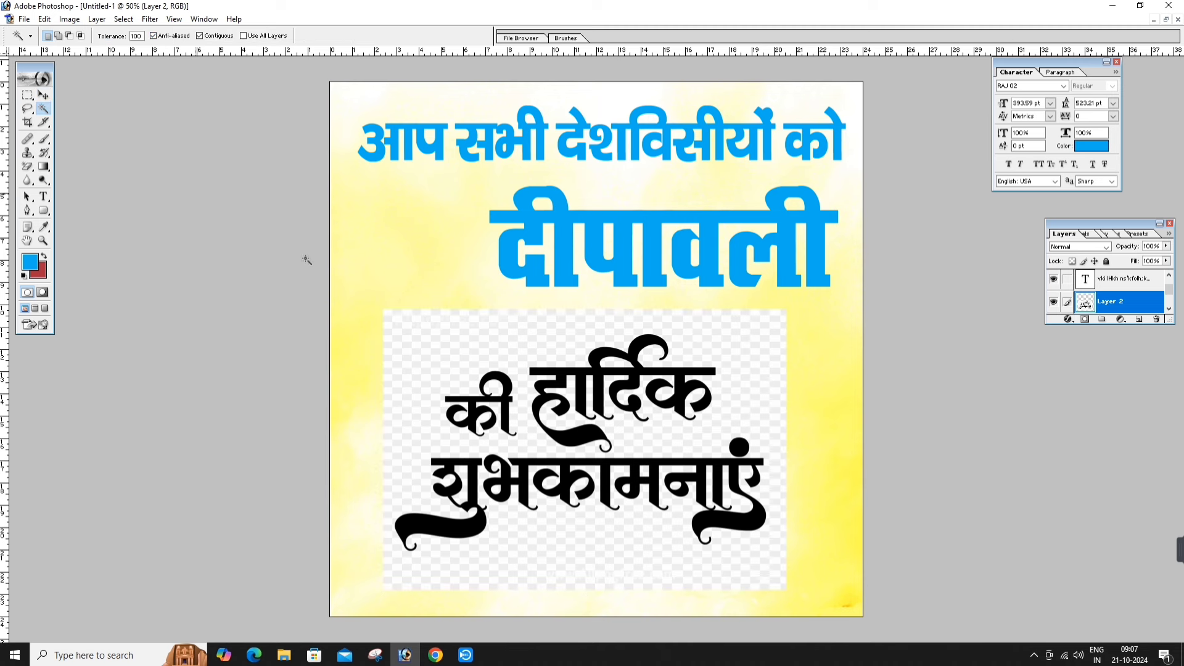
pyautogui.click(507, 387)
pyautogui.press('shift')
pyautogui.click(563, 374)
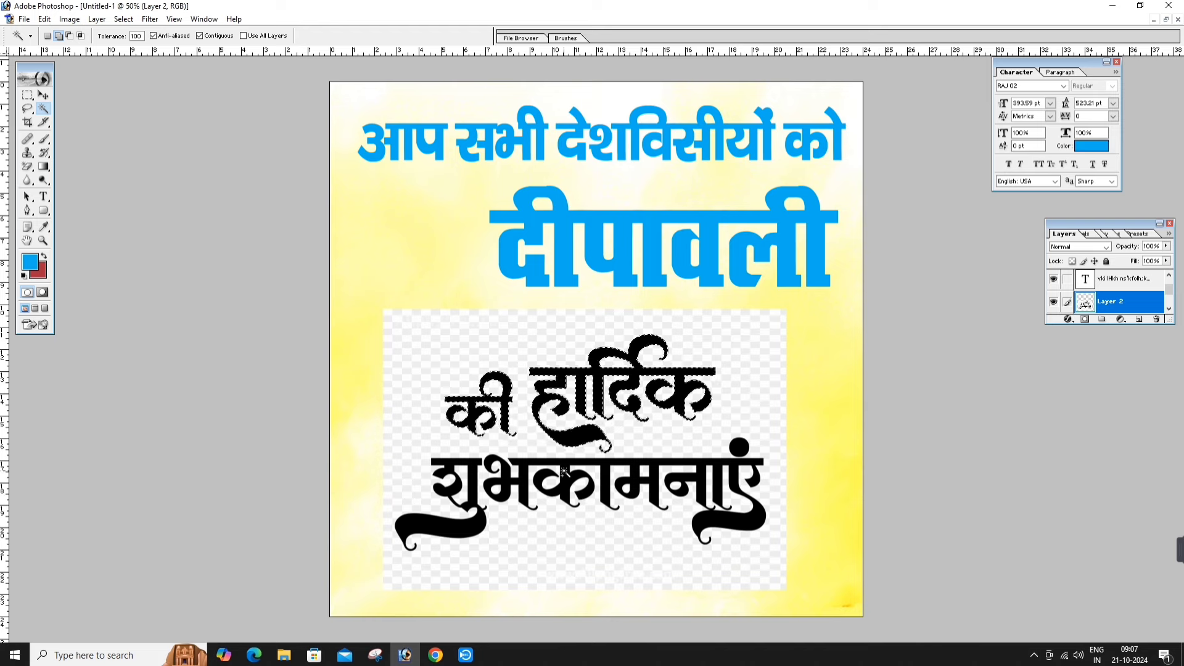
pyautogui.click(563, 471)
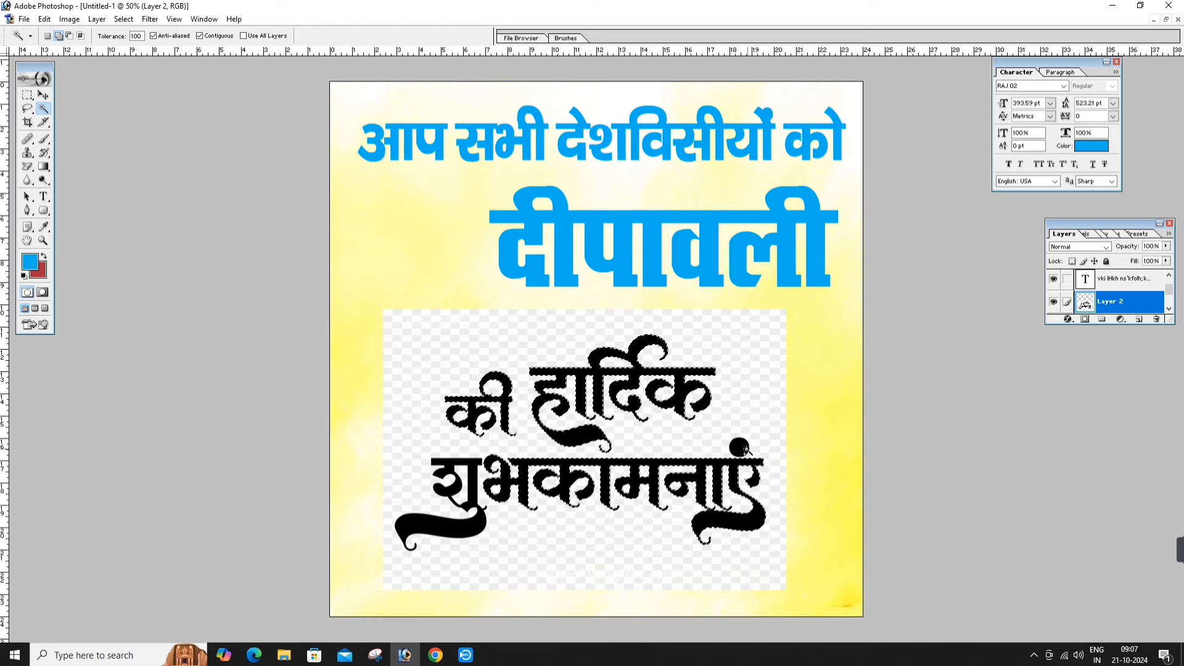
pyautogui.click(746, 449)
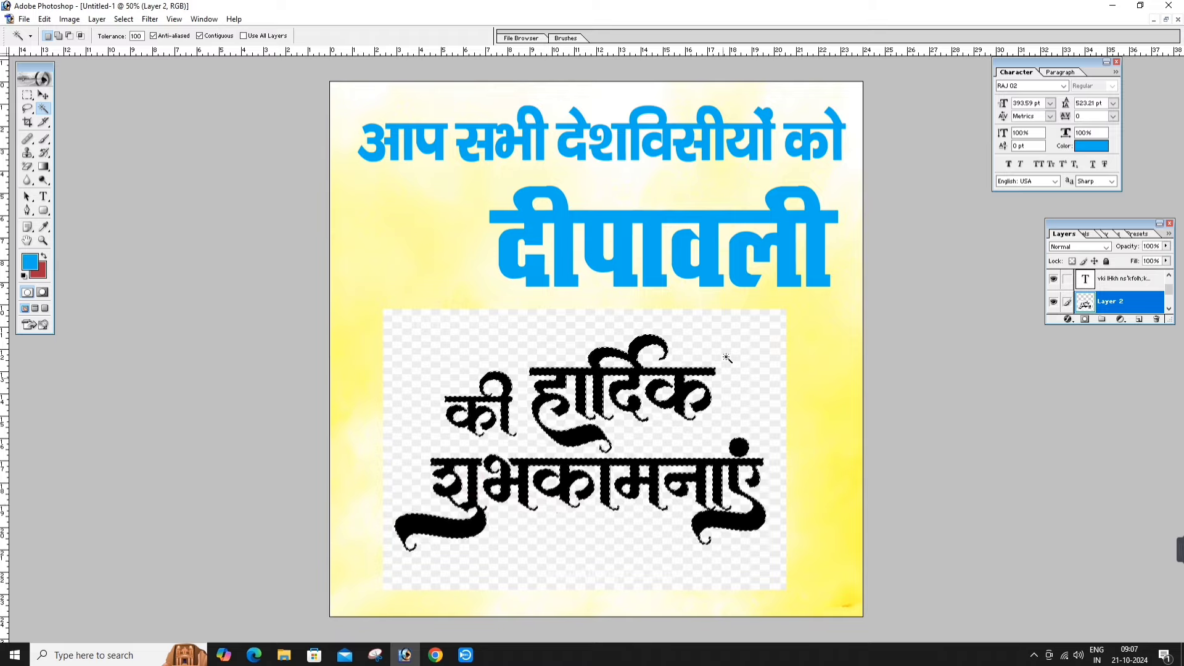
pyautogui.moveTo(333, 302); pyautogui.dragTo(911, 613)
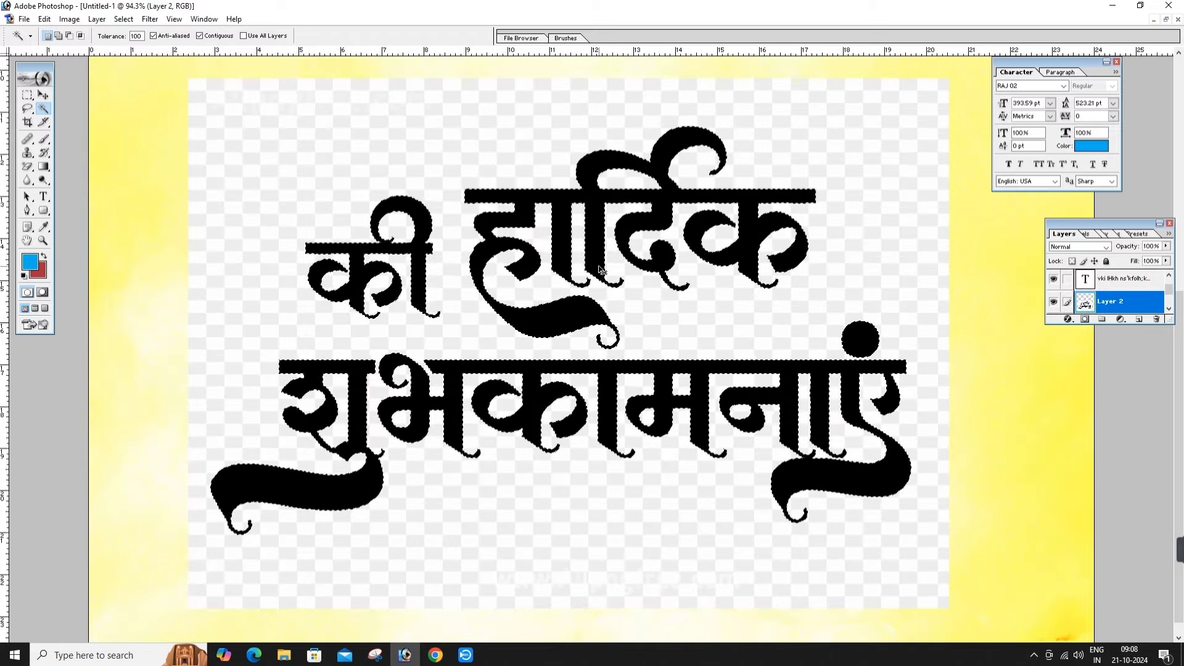
# Cut the lettering, delete the leftover white-box layer, and paste the lettering back.
pyautogui.hotkey('ctrl', 'x')
pyautogui.hotkey('ctrl', 'x')
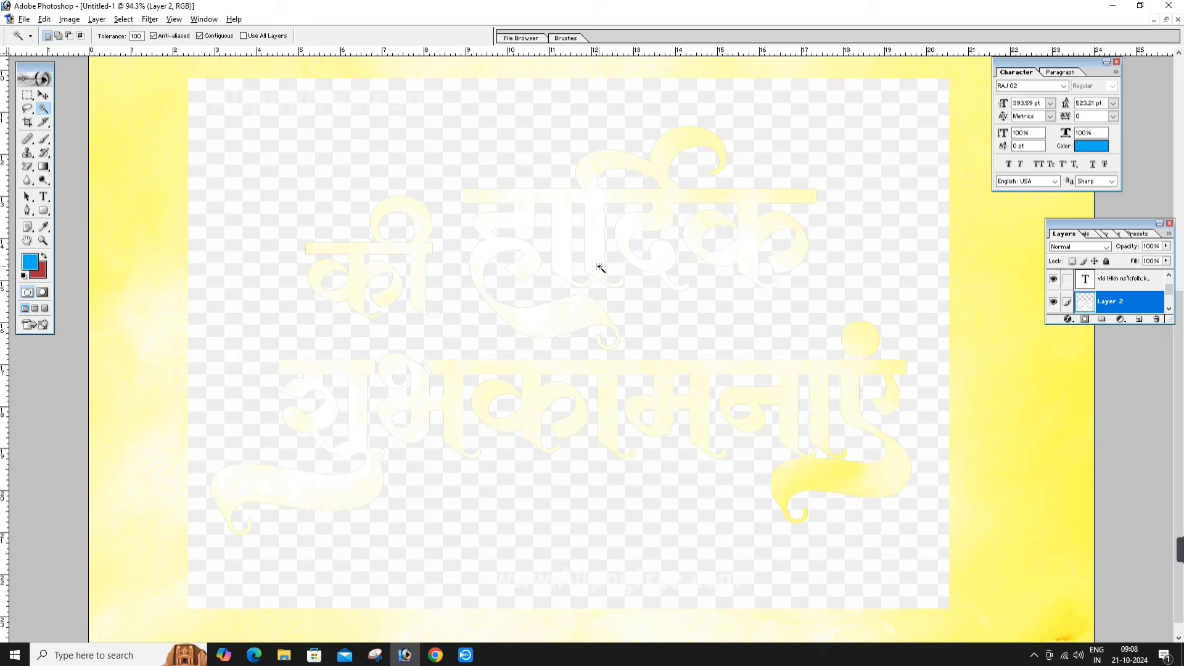
pyautogui.hotkey('alt', 'l')
pyautogui.press('l')
pyautogui.press('l')
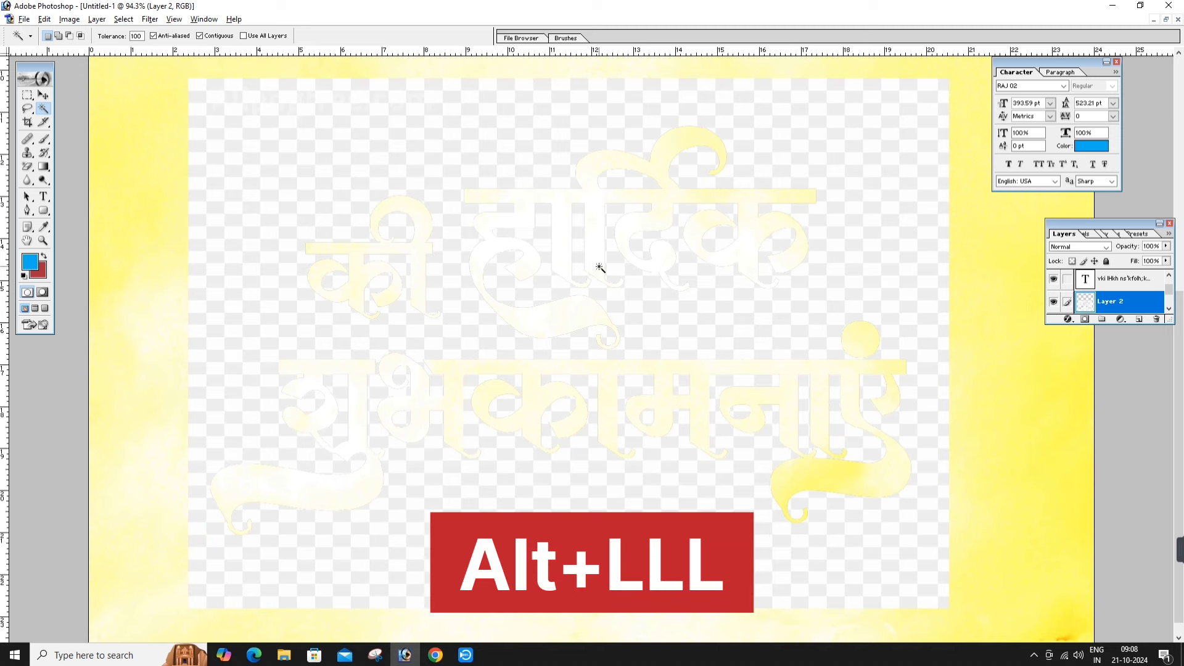
pyautogui.hotkey('alt', 'l')
pyautogui.press('l')
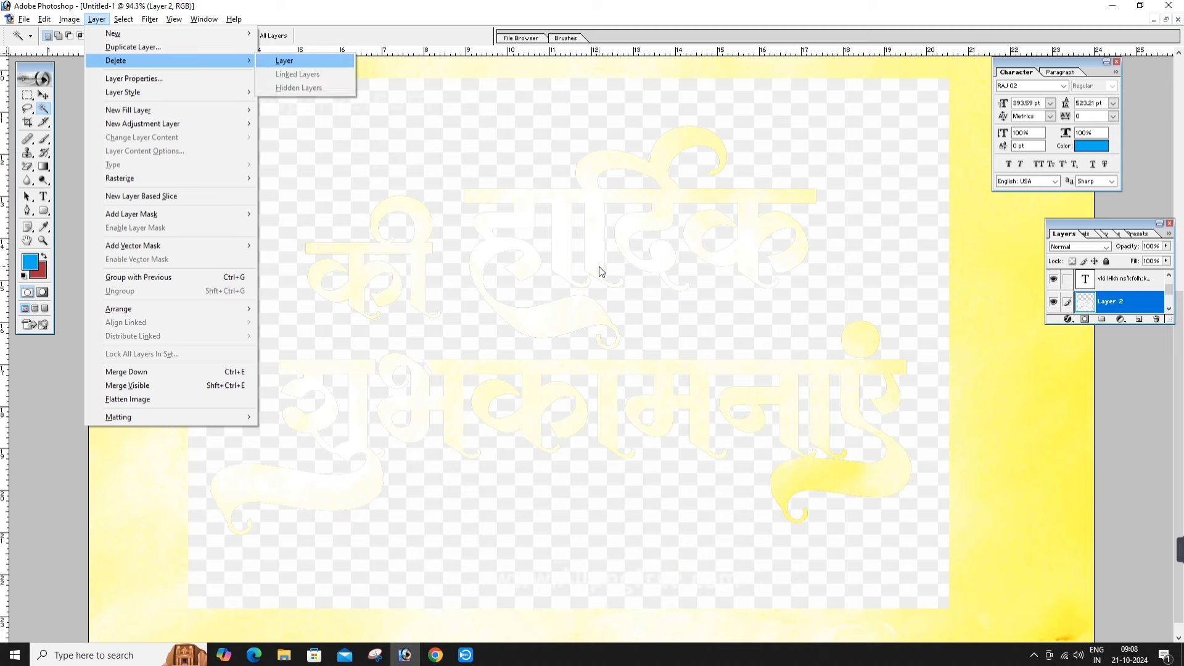
pyautogui.press('l')
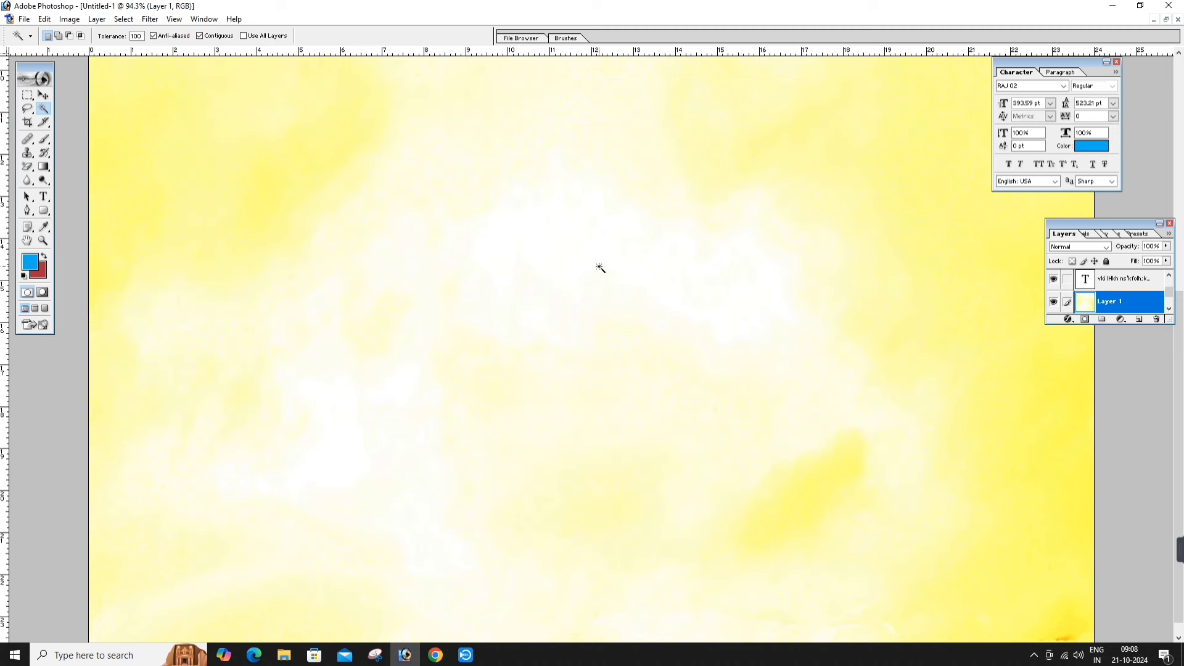
pyautogui.press('v')
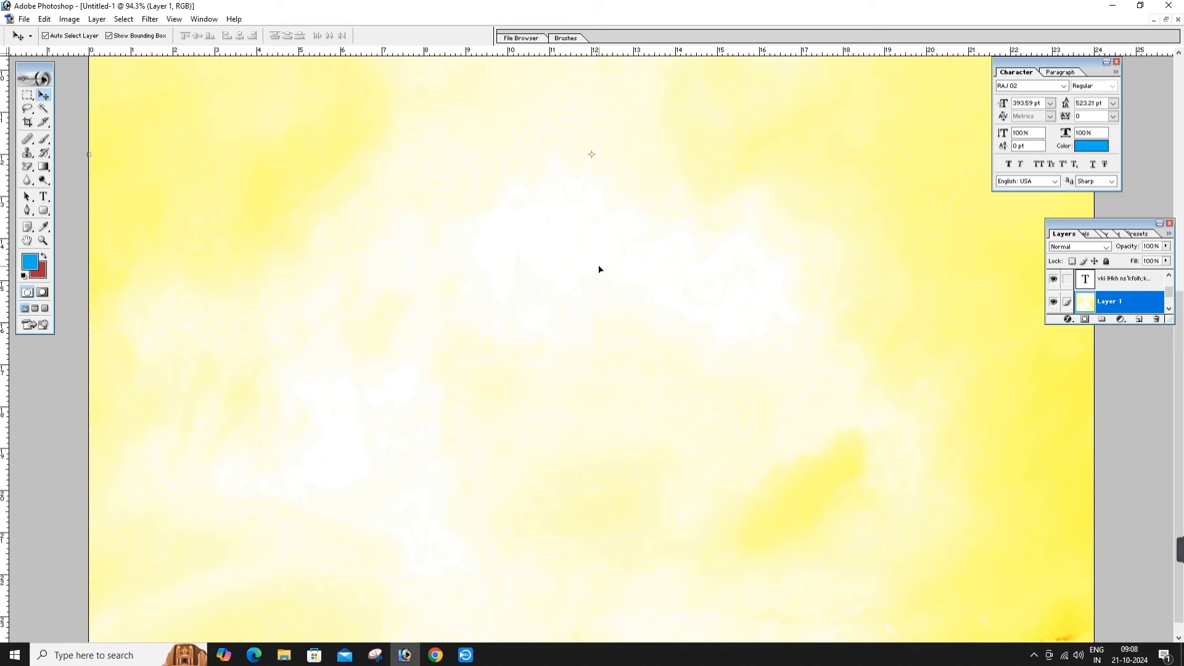
pyautogui.hotkey('ctrl', 'v')
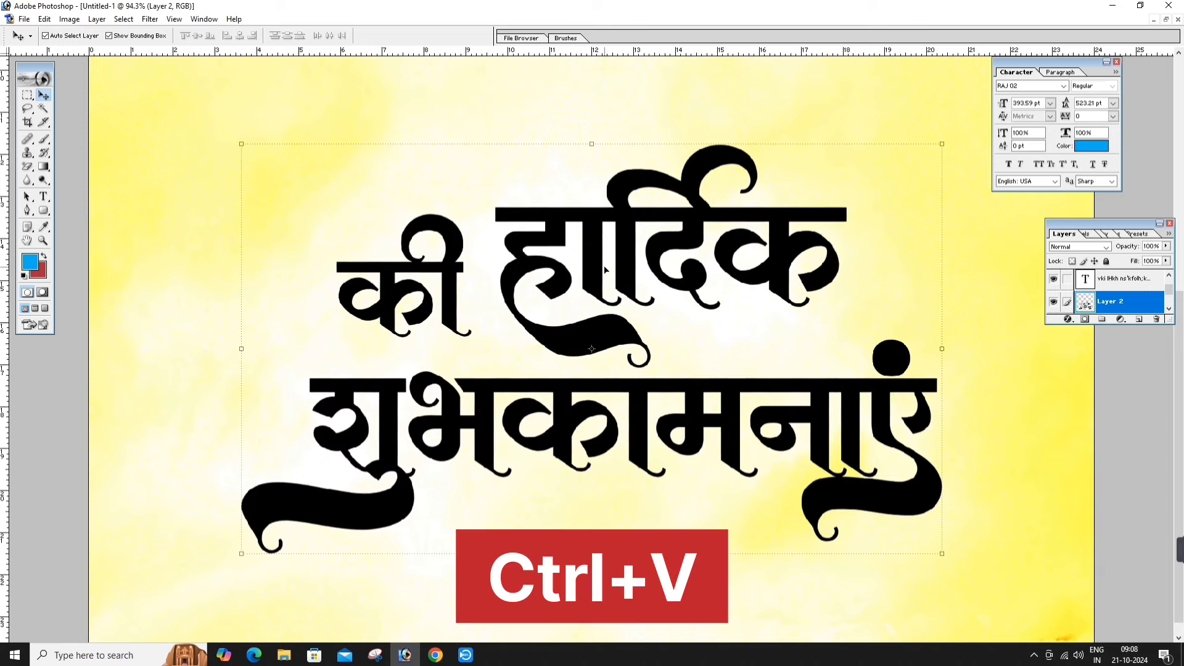
# Move the lettering under दीपावली and enlarge it to about 111%.
pyautogui.hotkey('ctrl', '-')
pyautogui.hotkey('ctrl', '-')
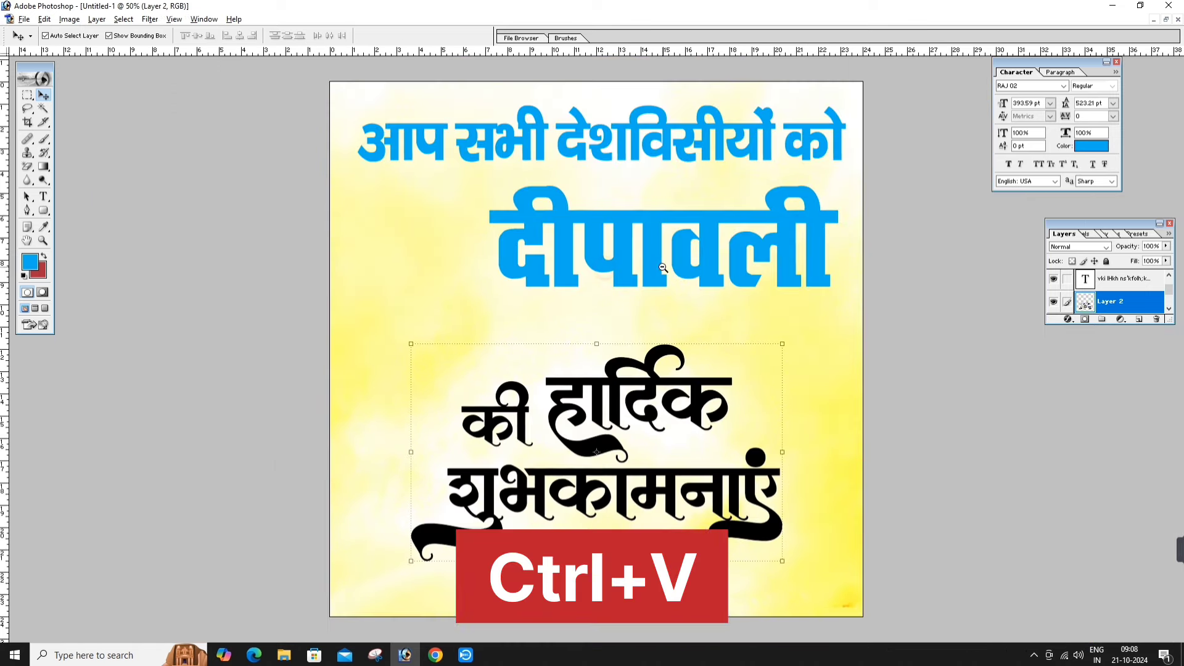
pyautogui.moveTo(659, 435); pyautogui.dragTo(704, 389)
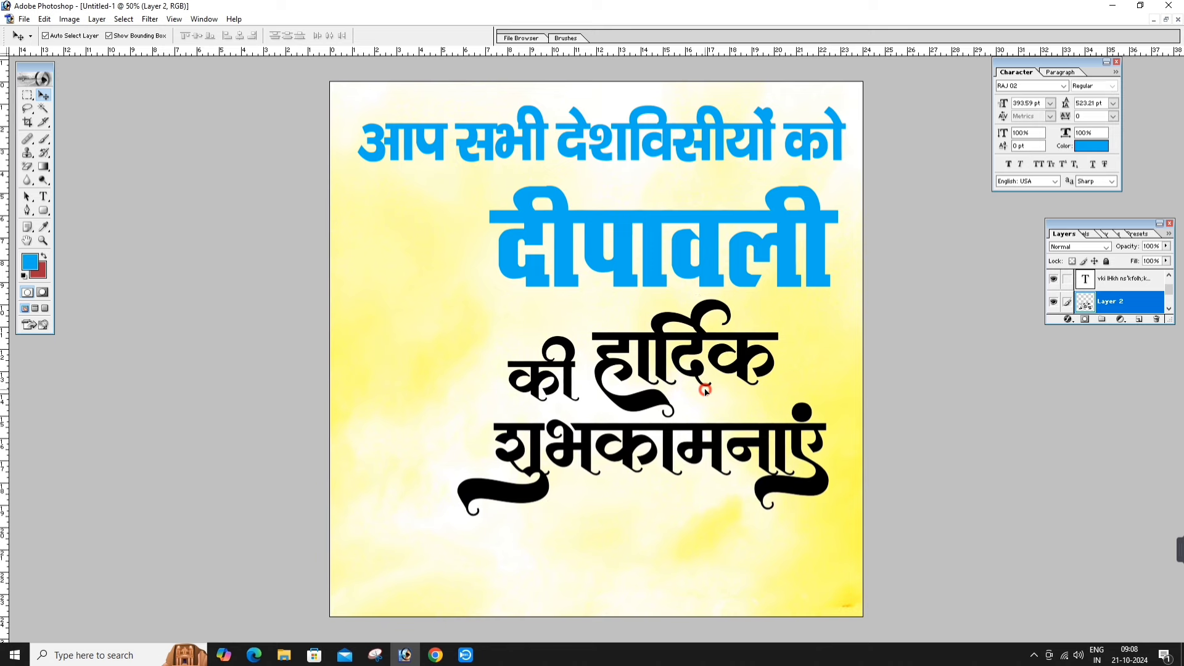
pyautogui.moveTo(704, 387); pyautogui.dragTo(689, 387)
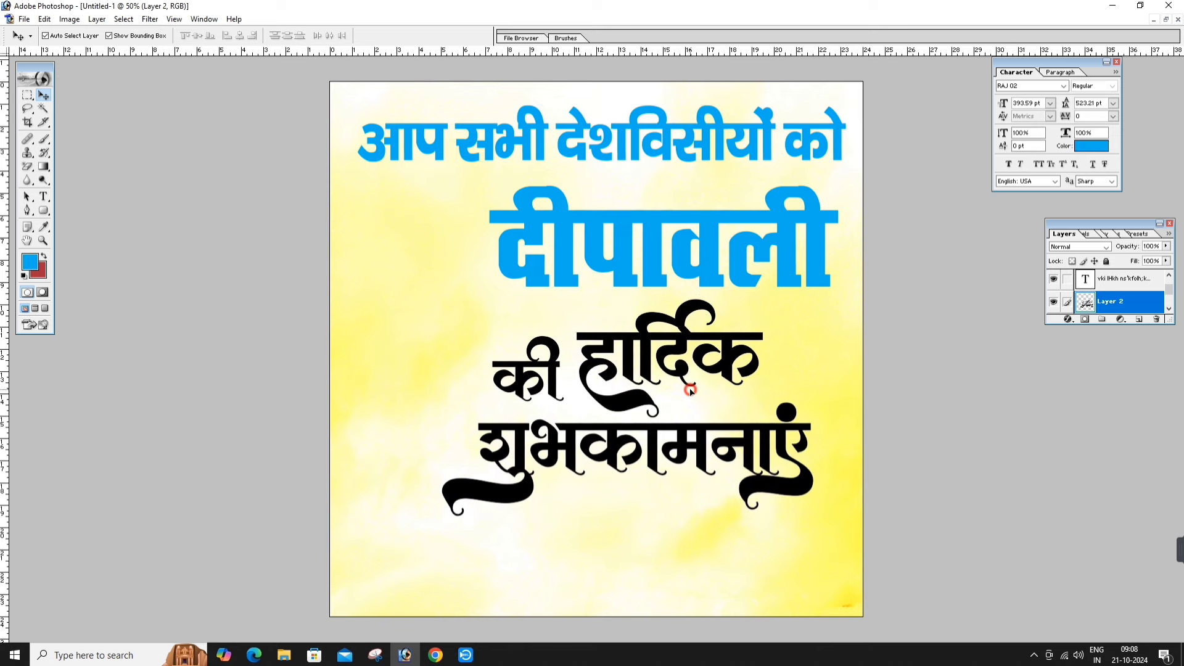
pyautogui.moveTo(822, 521); pyautogui.dragTo(860, 542)
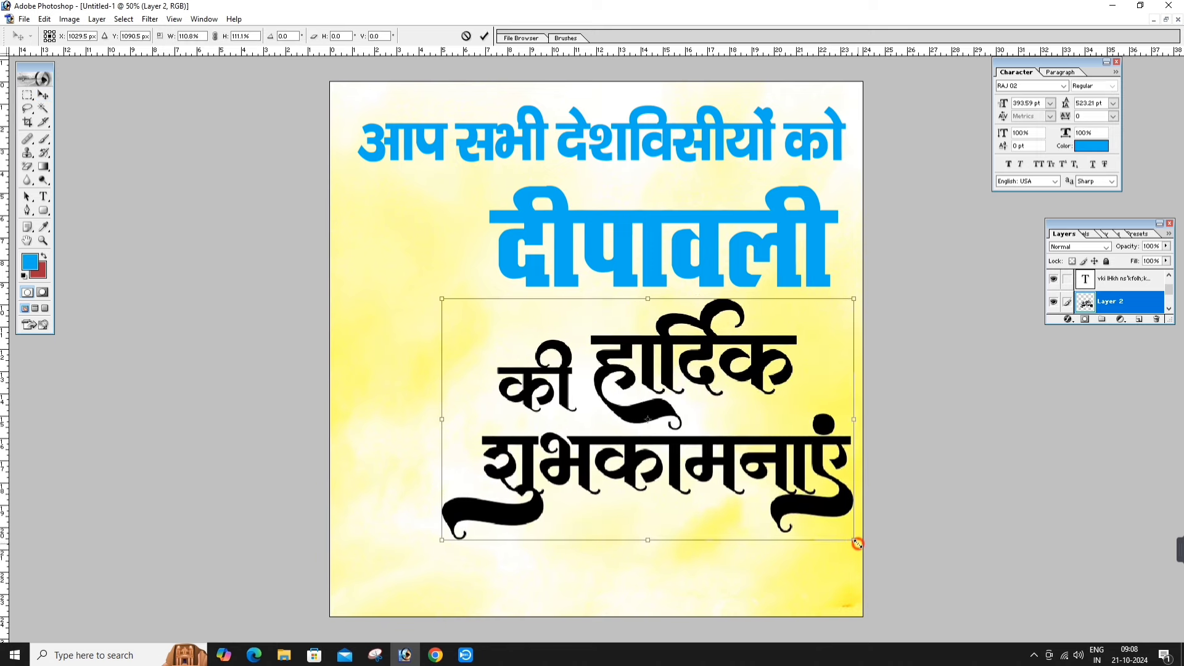
pyautogui.doubleClick(800, 455)
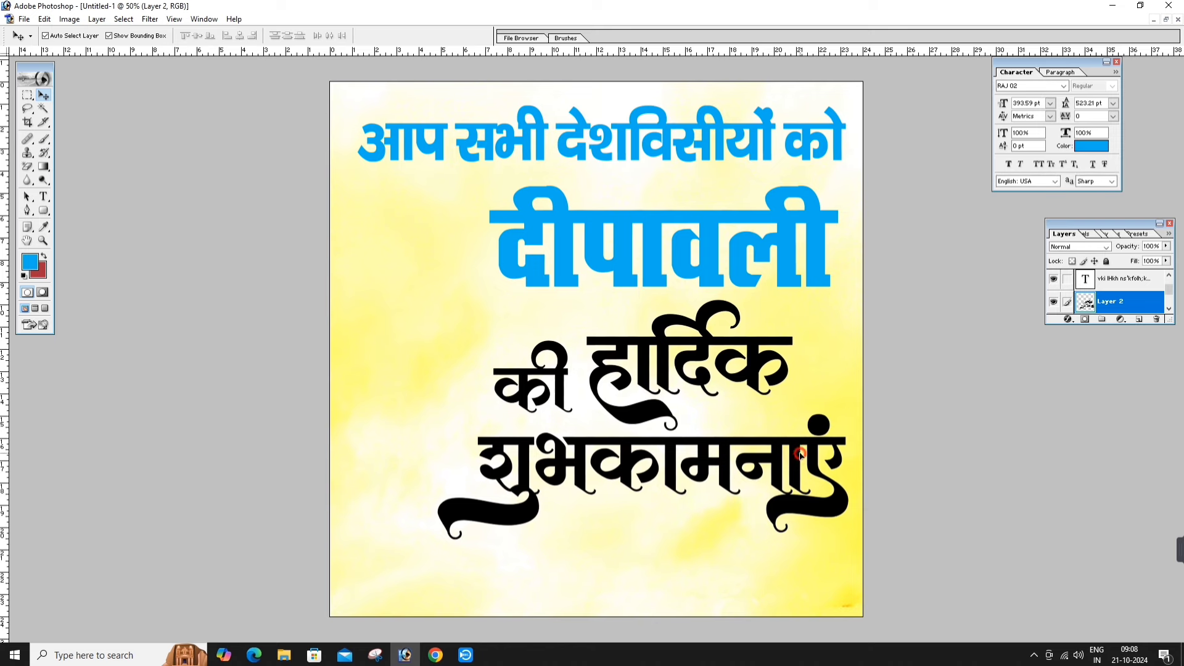
# Draw a long rounded bar across the poster bottom, coloured dark blue (00049F).
pyautogui.click(661, 581)
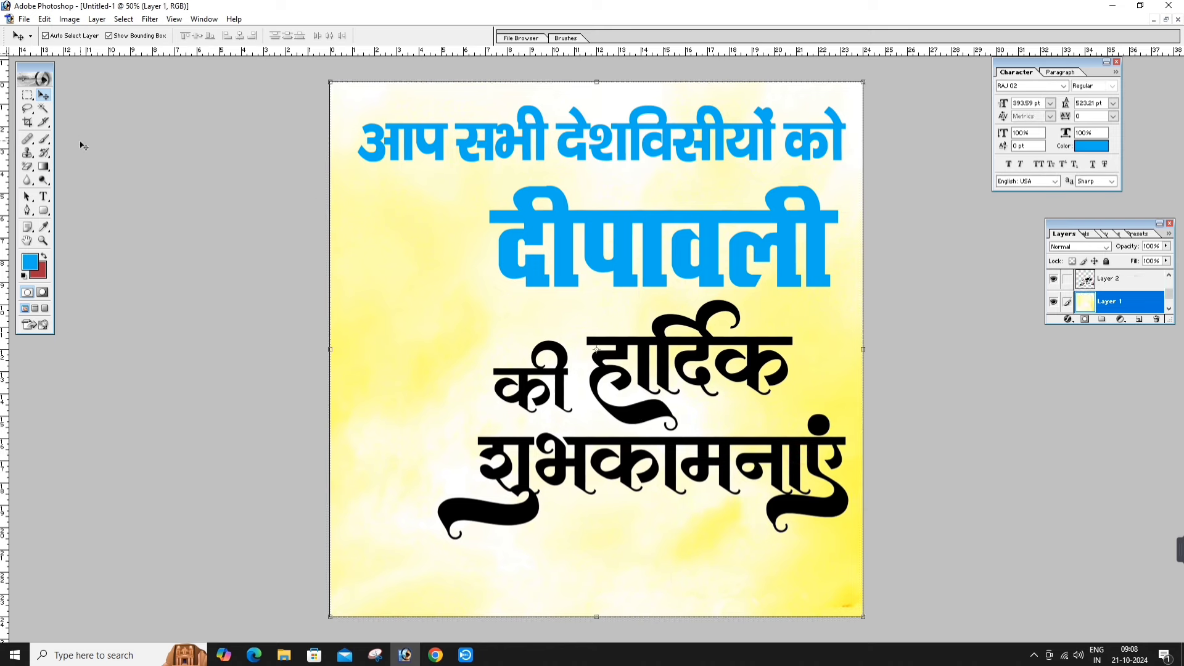
pyautogui.click(47, 211)
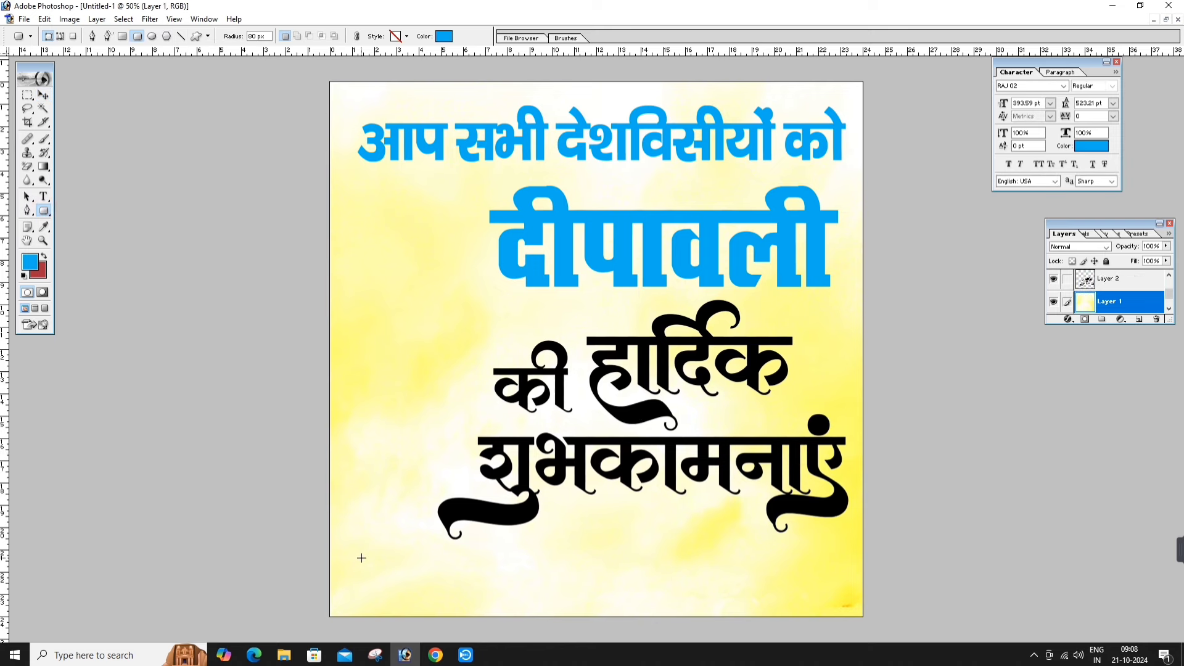
pyautogui.moveTo(357, 565); pyautogui.dragTo(851, 605)
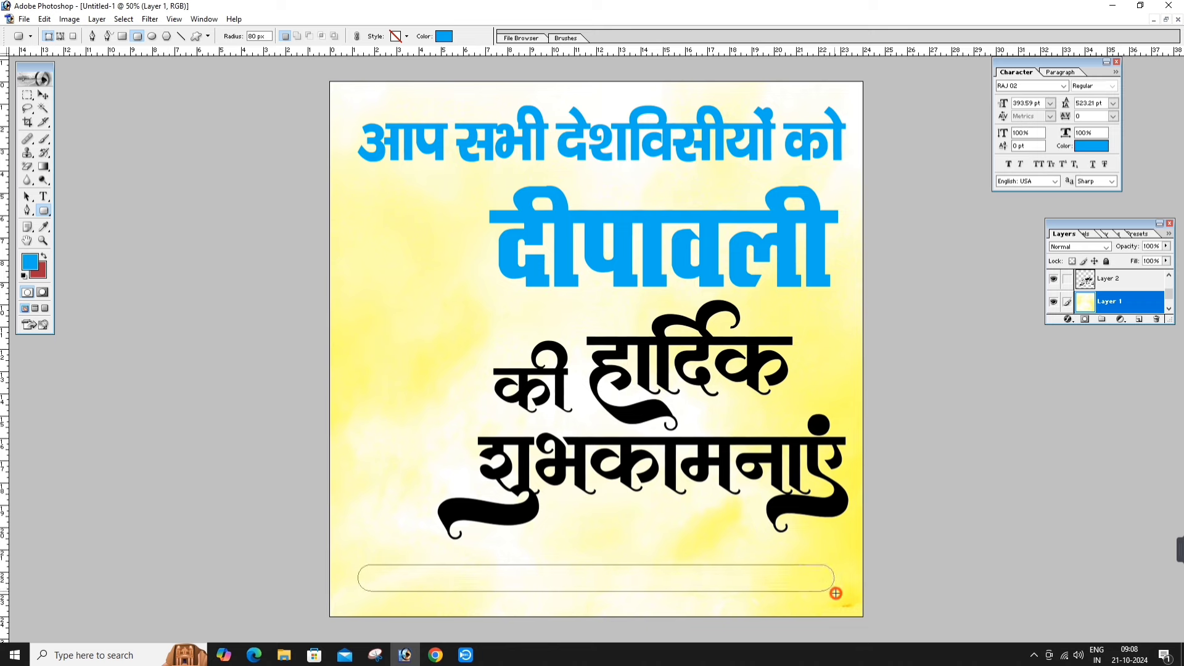
pyautogui.moveTo(850, 605); pyautogui.dragTo(836, 604)
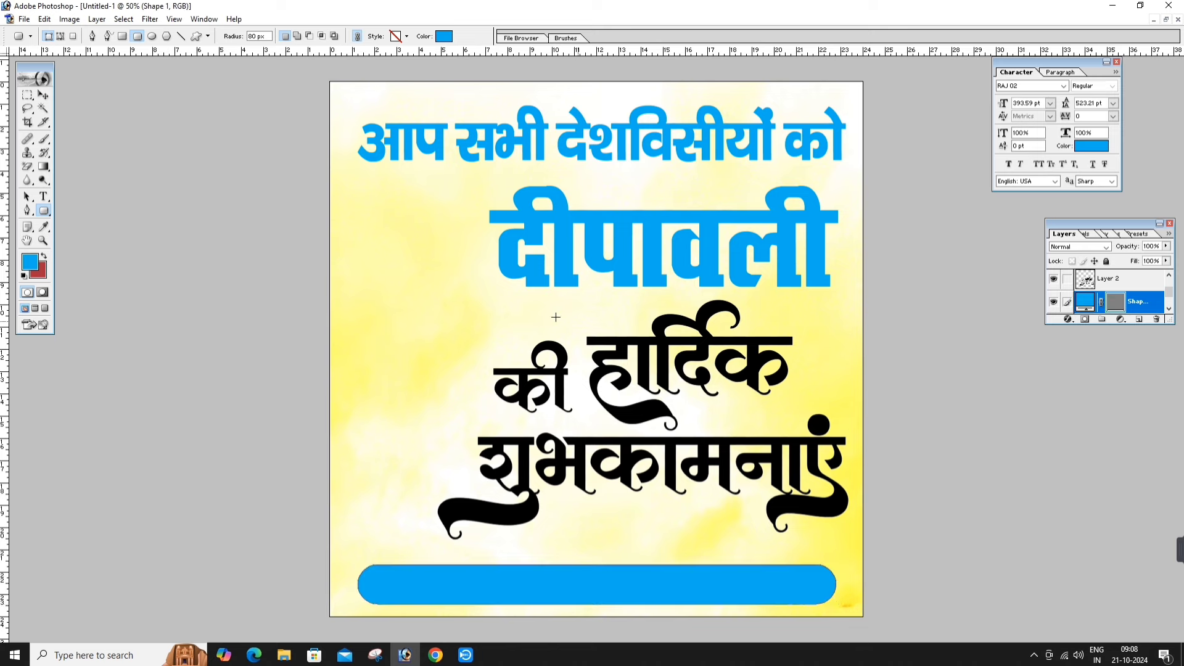
pyautogui.click(444, 37)
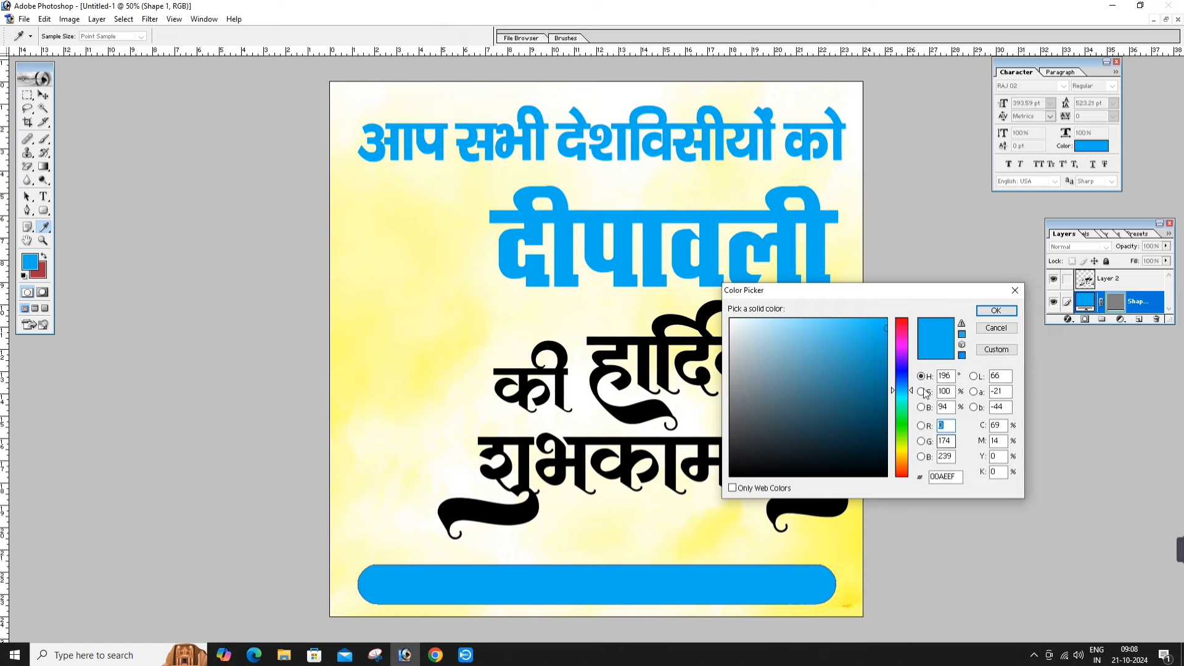
pyautogui.click(901, 372)
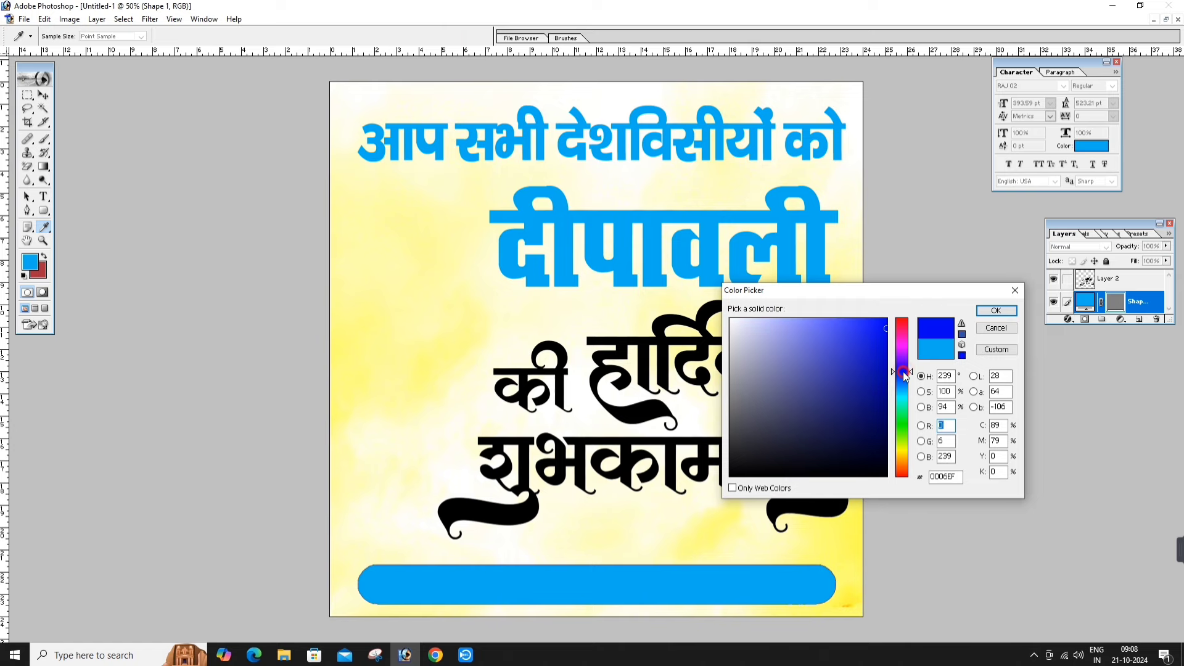
pyautogui.click(994, 310)
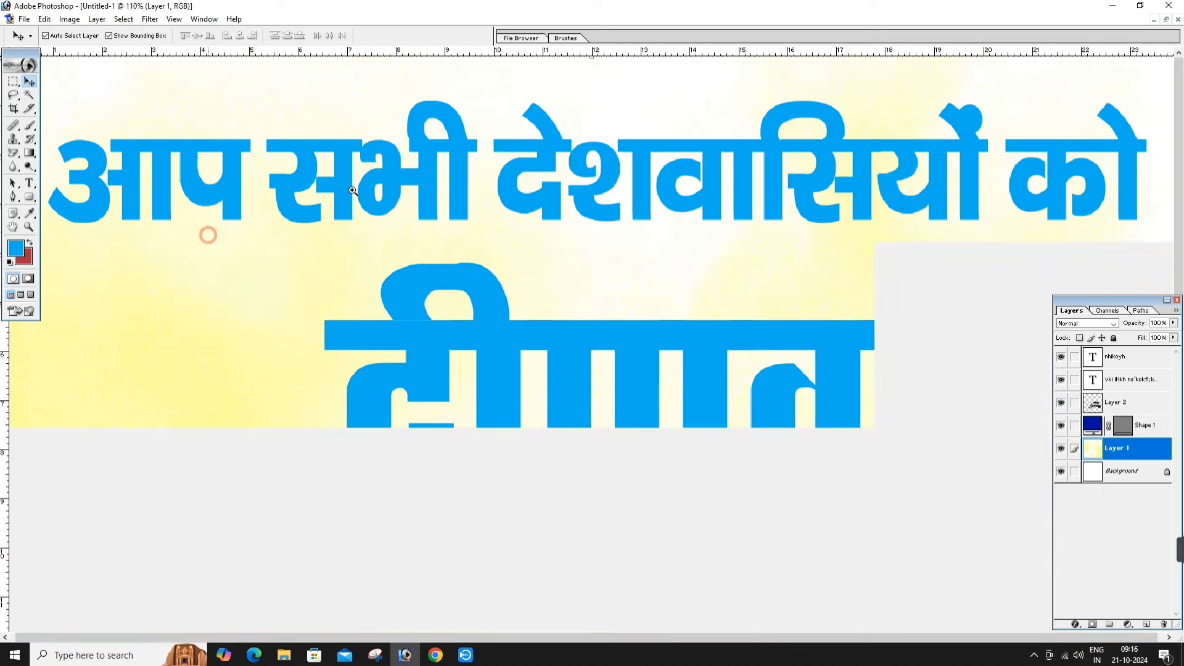
pyautogui.moveTo(748, 120); pyautogui.dragTo(217, 231)
pyautogui.click(458, 139)
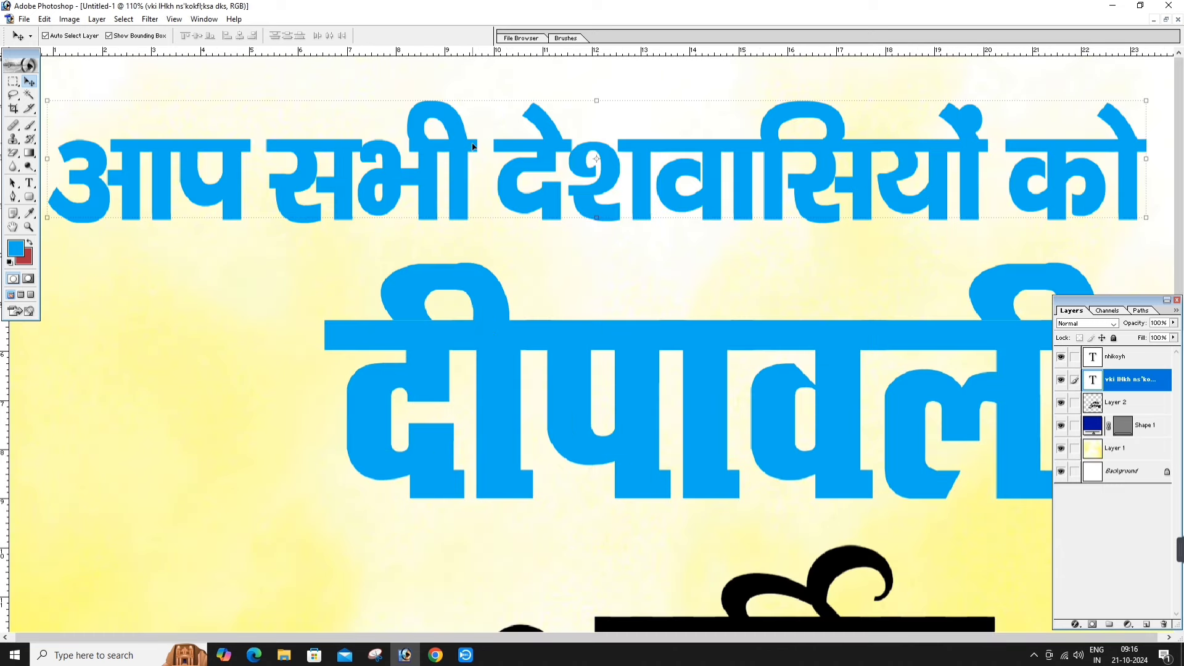
pyautogui.click(628, 153)
pyautogui.hotkey('ctrl', '0')
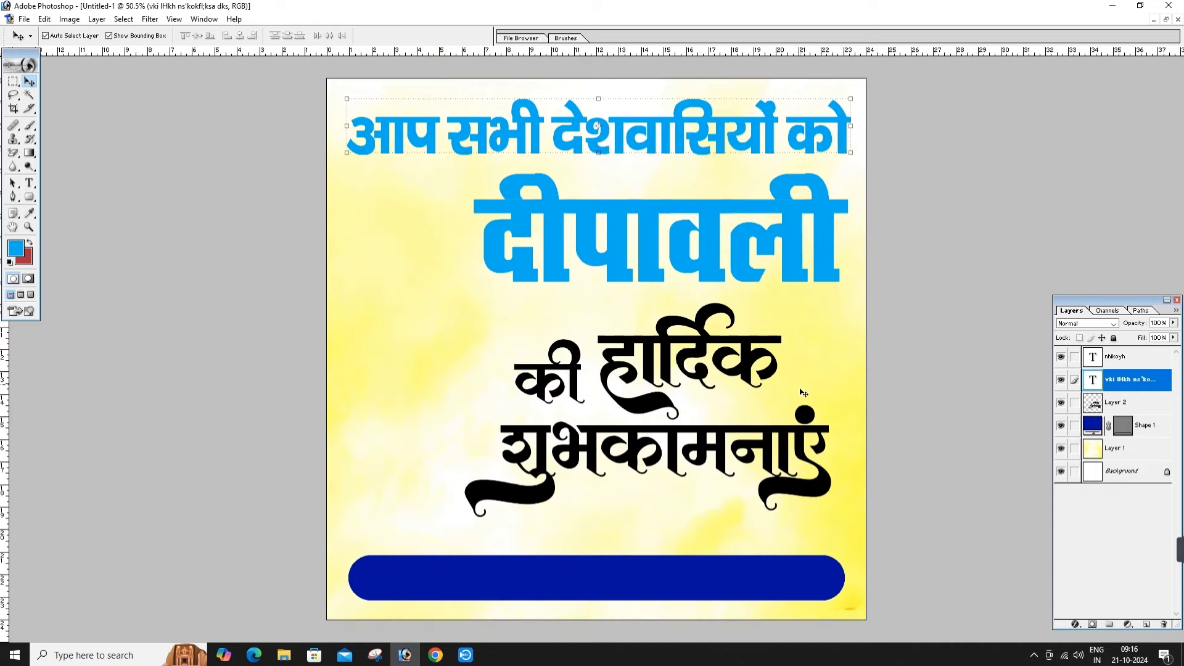
pyautogui.click(1073, 626)
# Give the headline a pink Color Overlay with magenta at 100.
pyautogui.click(1103, 572)
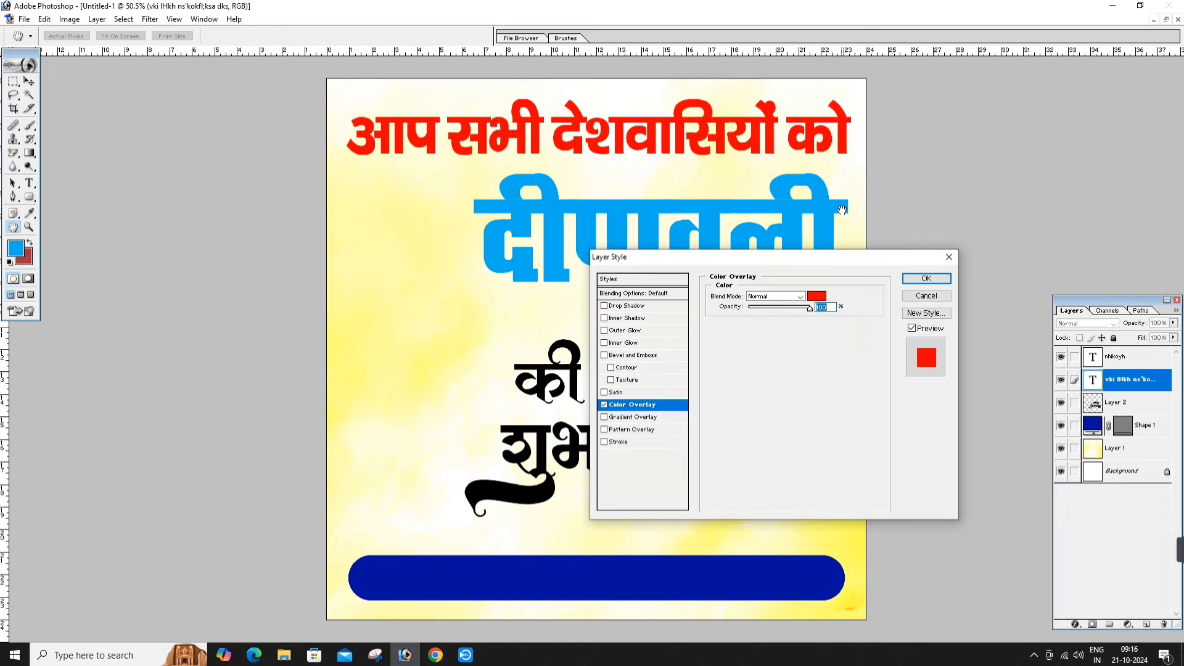
pyautogui.click(816, 296)
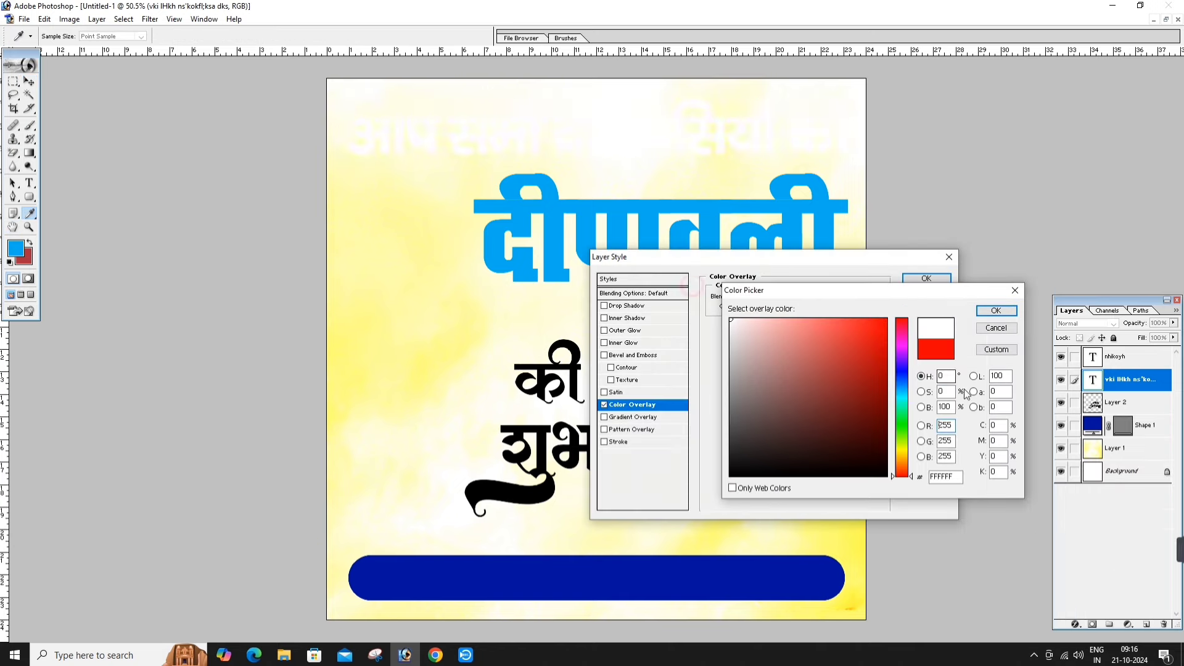
pyautogui.click(730, 319)
pyautogui.click(986, 441)
pyautogui.write('100')
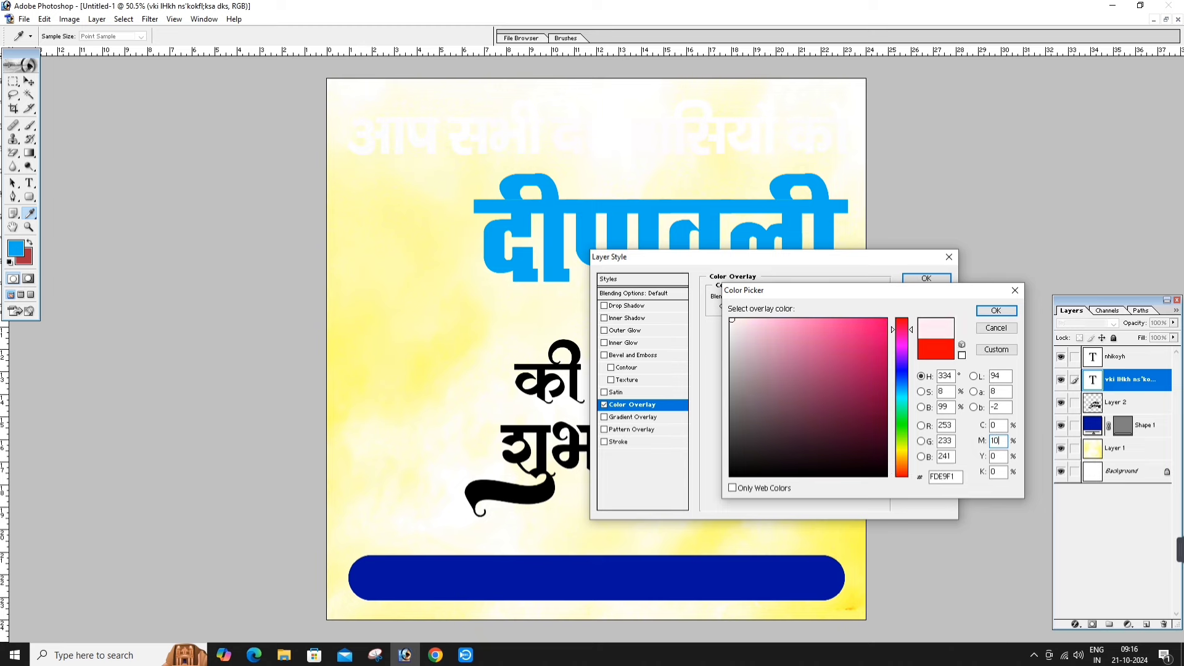
pyautogui.click(995, 310)
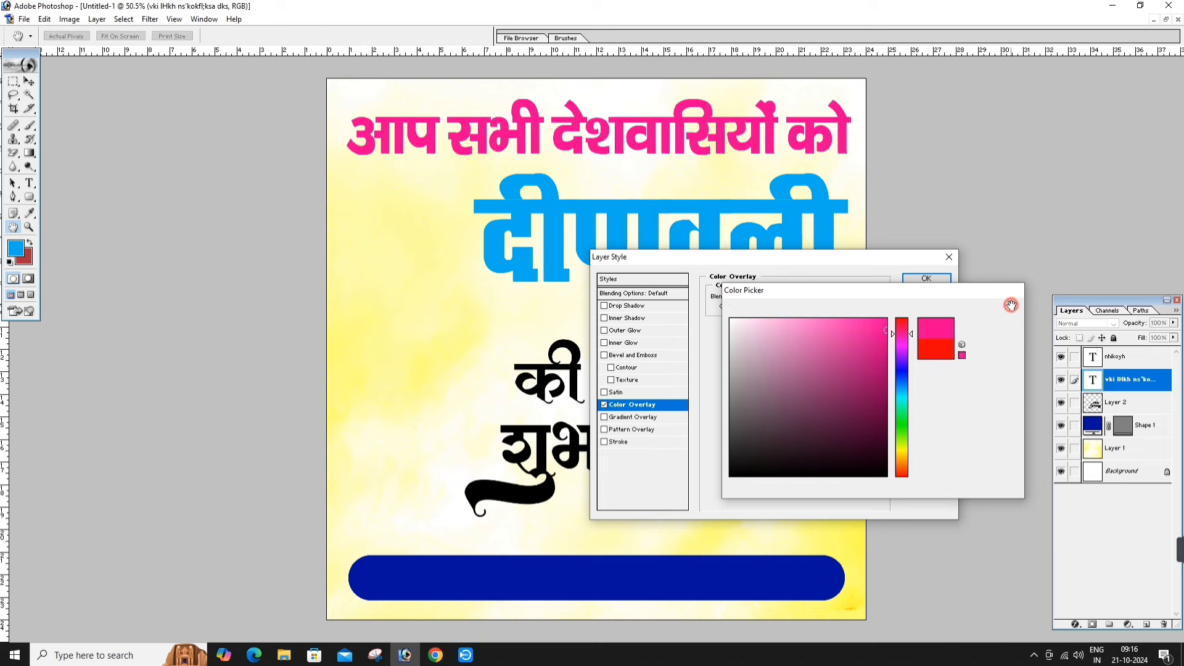
# Add a 6 px white Stroke to the headline and apply the effects.
pyautogui.click(637, 440)
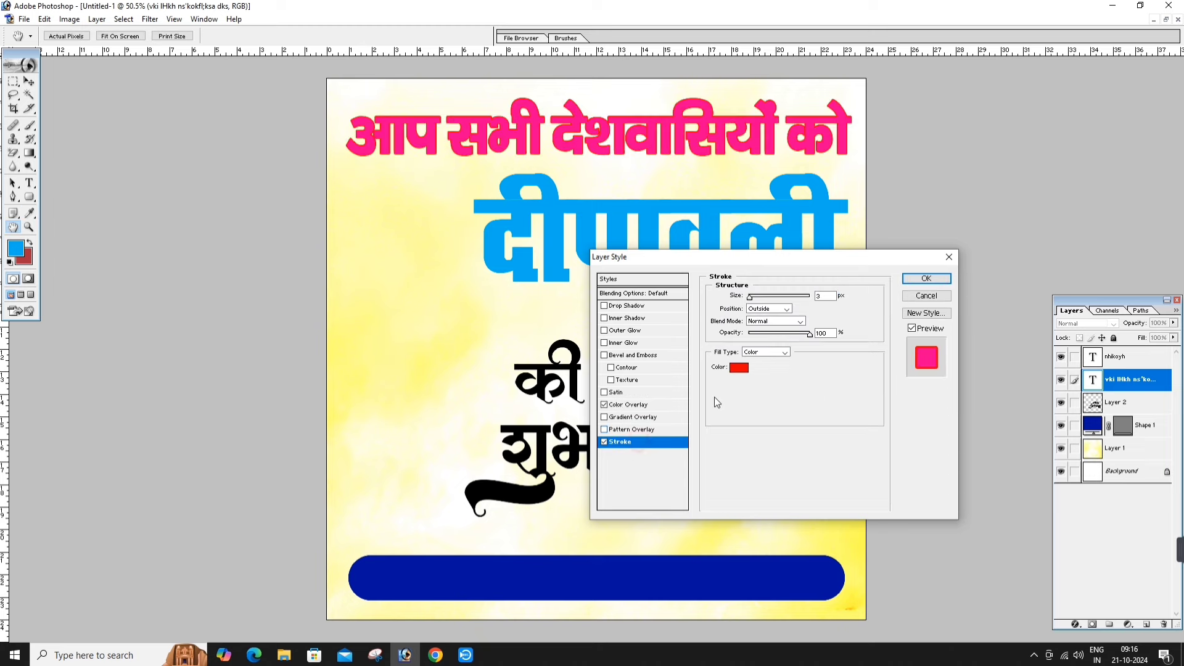
pyautogui.click(738, 368)
pyautogui.moveTo(751, 393); pyautogui.dragTo(670, 259)
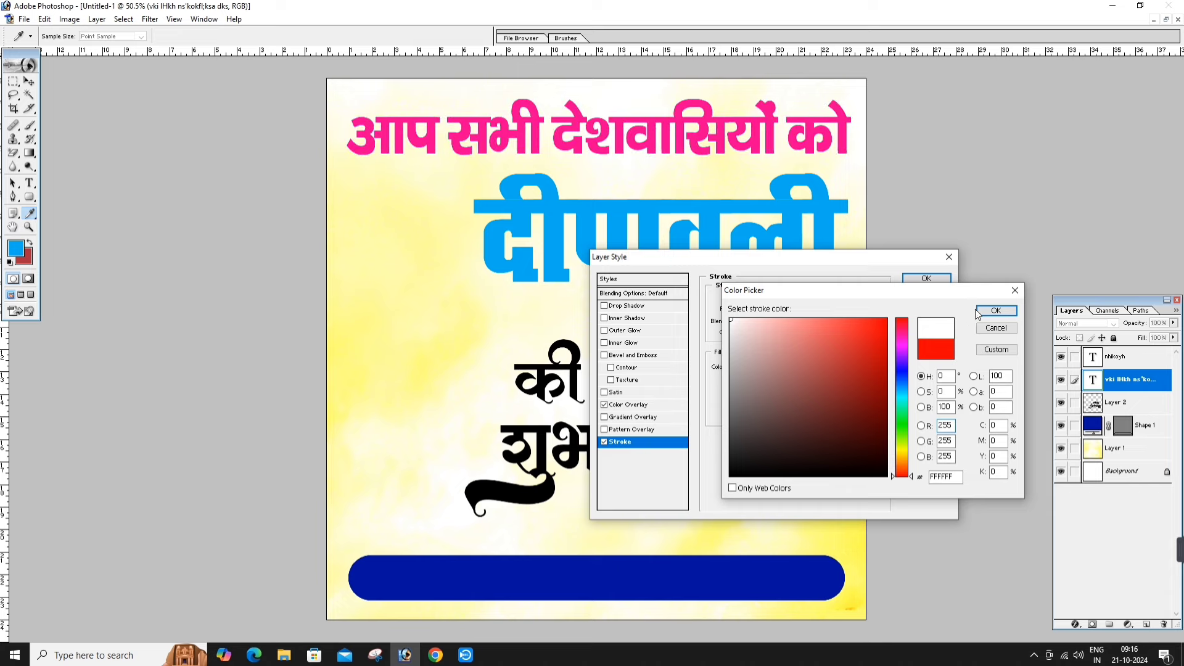
pyautogui.click(994, 310)
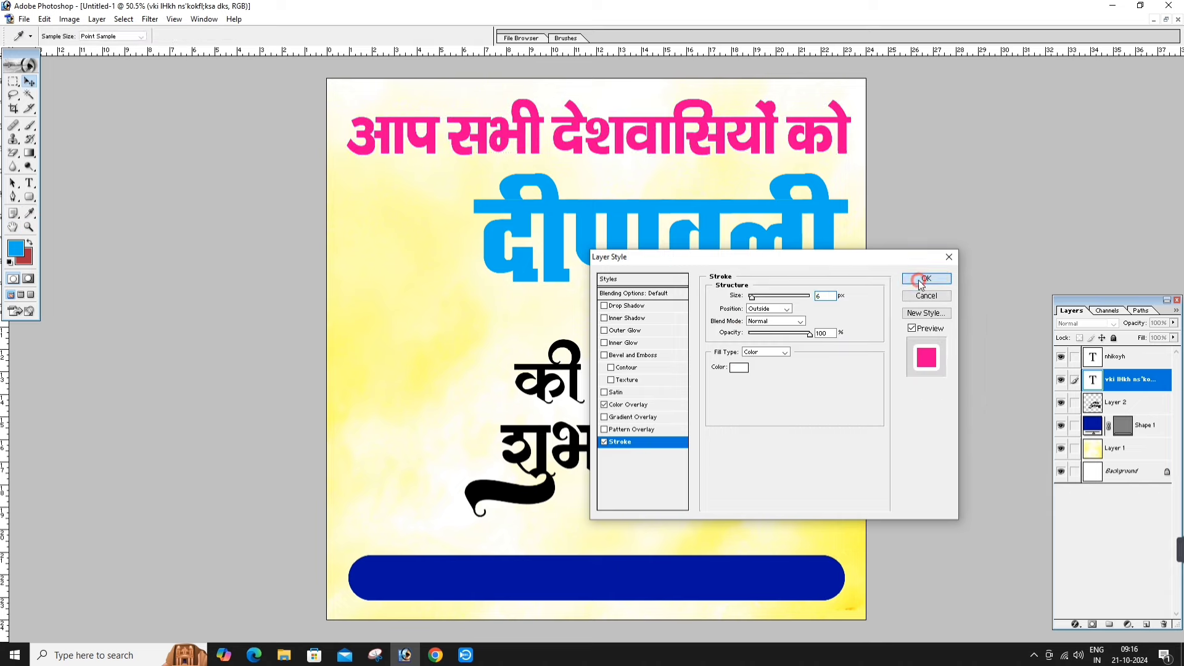
pyautogui.click(926, 278)
pyautogui.click(808, 308)
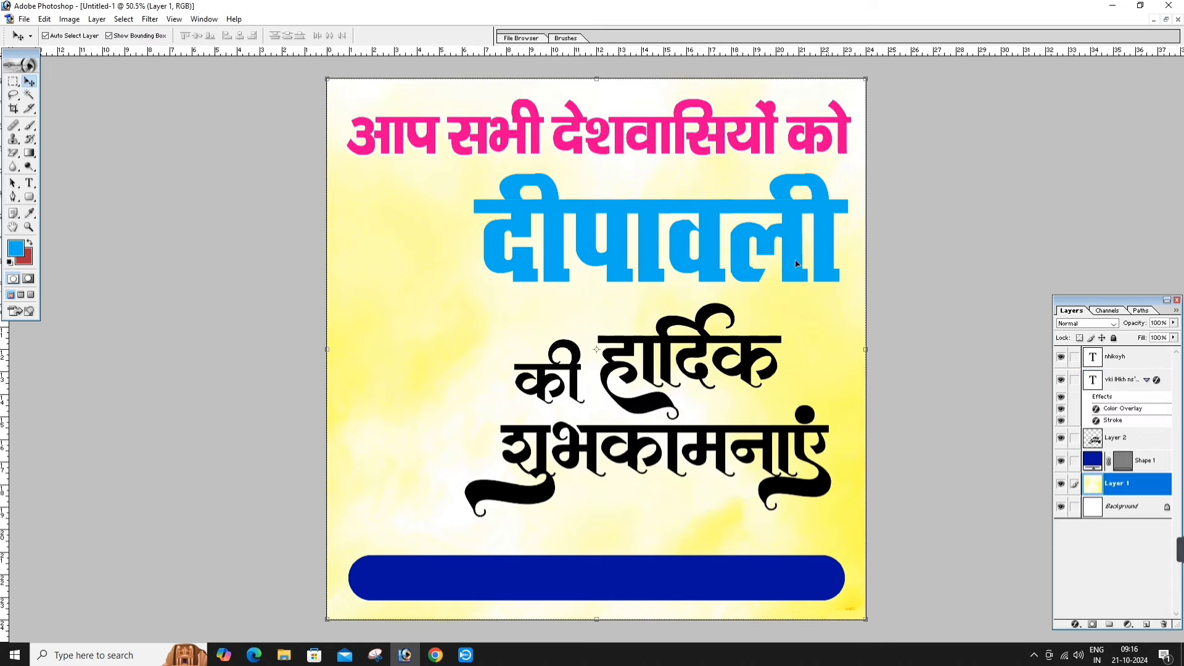
pyautogui.click(580, 223)
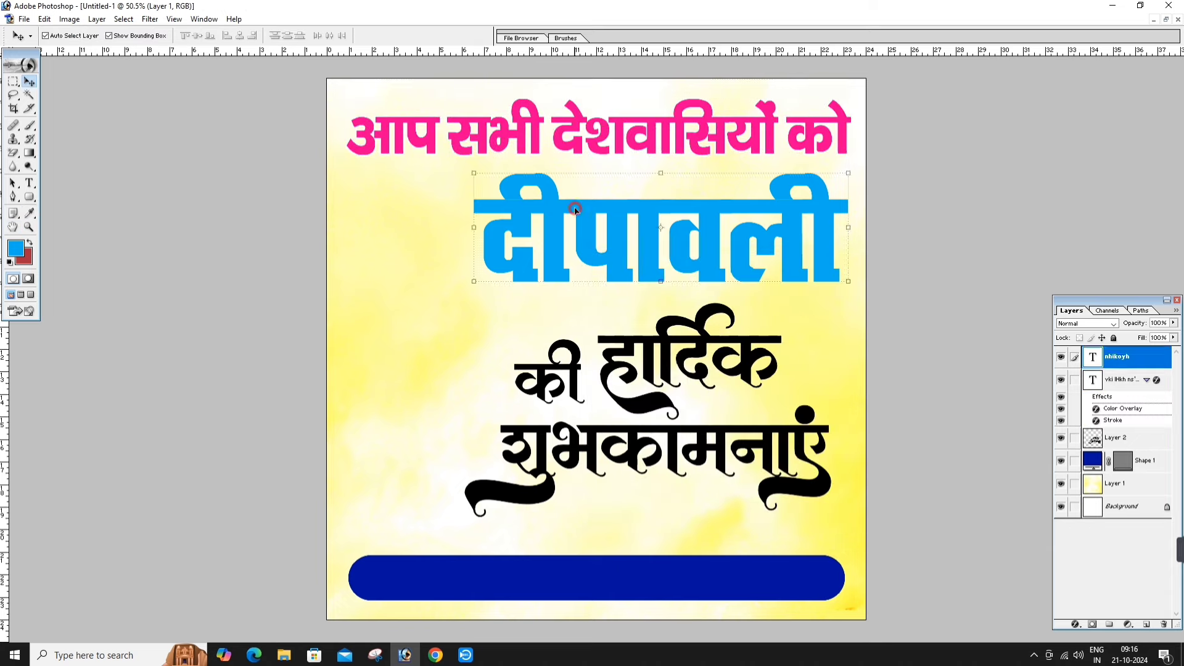
# Select the yellow background layer and zoom in on the upper part of the poster.
pyautogui.click(492, 301)
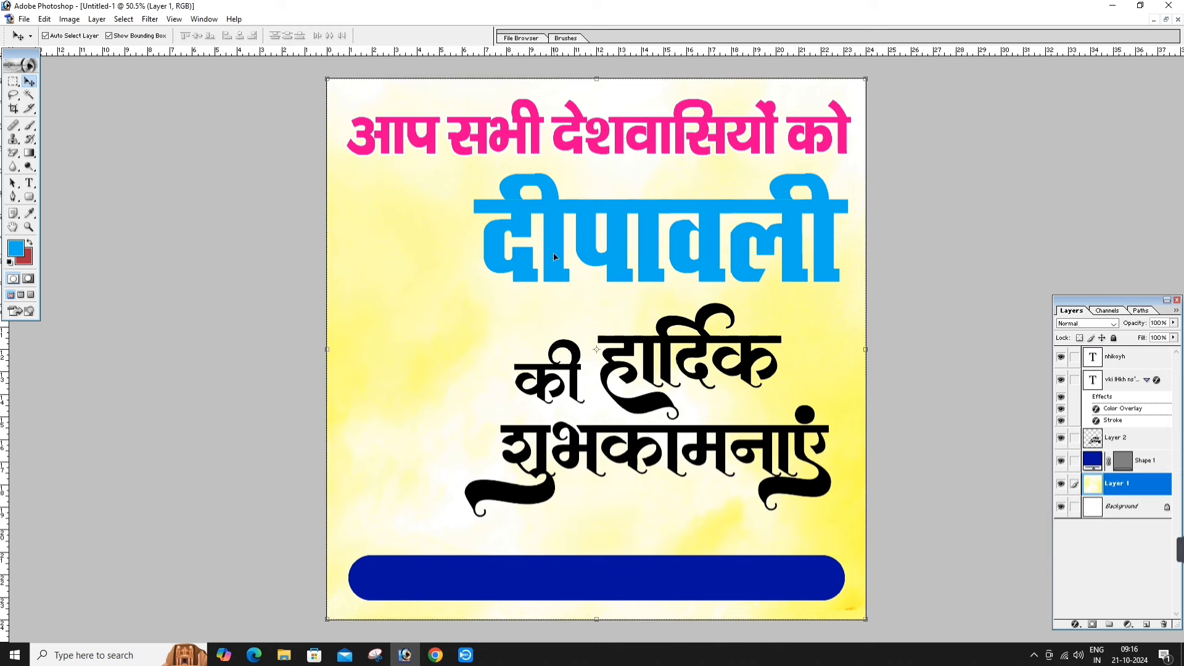
pyautogui.click(435, 335)
pyautogui.moveTo(304, 124); pyautogui.dragTo(1008, 342)
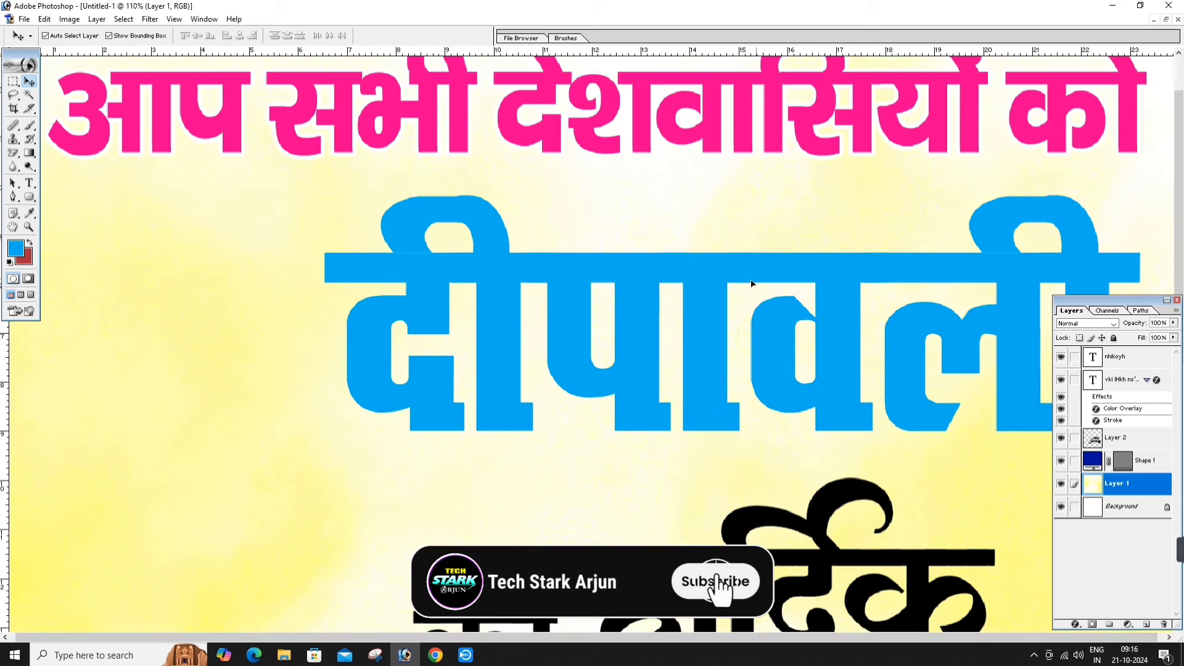
# Fit the poster on screen as a floating window, with the calligraphy image window in view.
pyautogui.rightClick(699, 220)
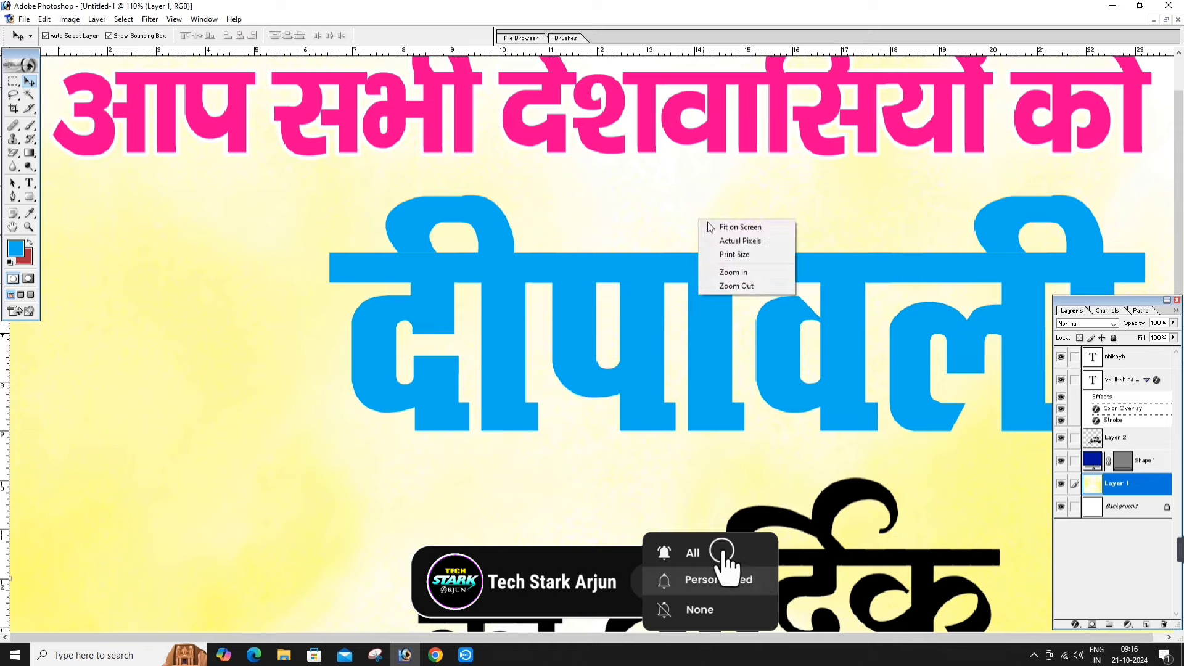
pyautogui.click(709, 227)
pyautogui.click(1165, 21)
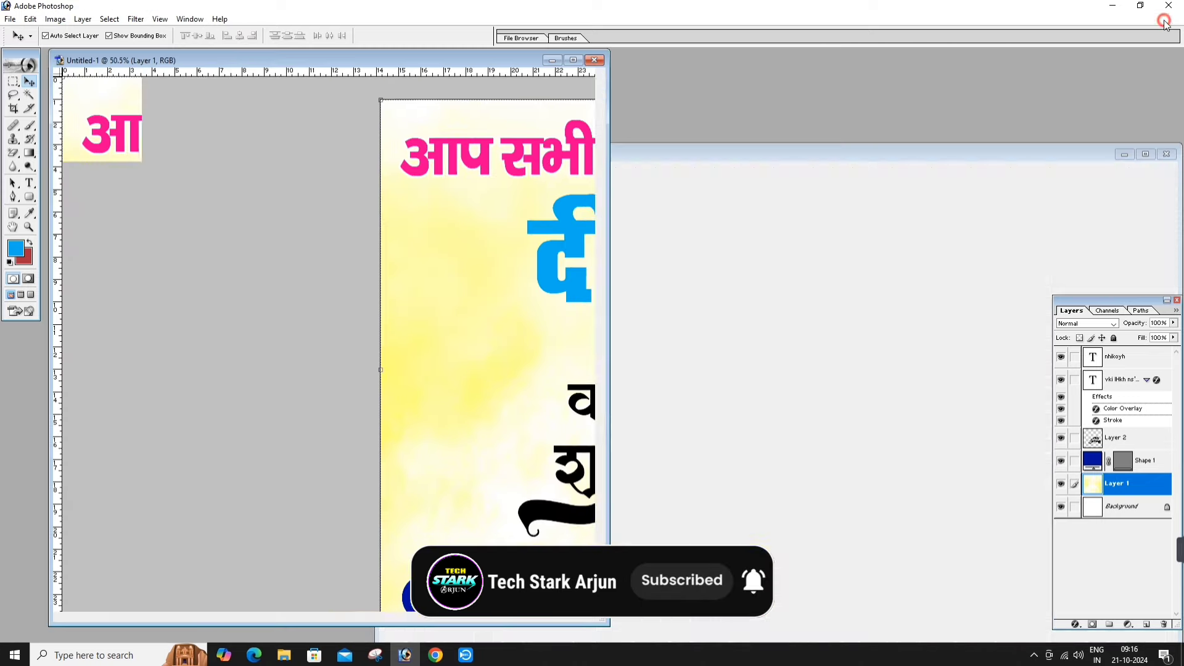
pyautogui.moveTo(922, 166); pyautogui.dragTo(841, 183)
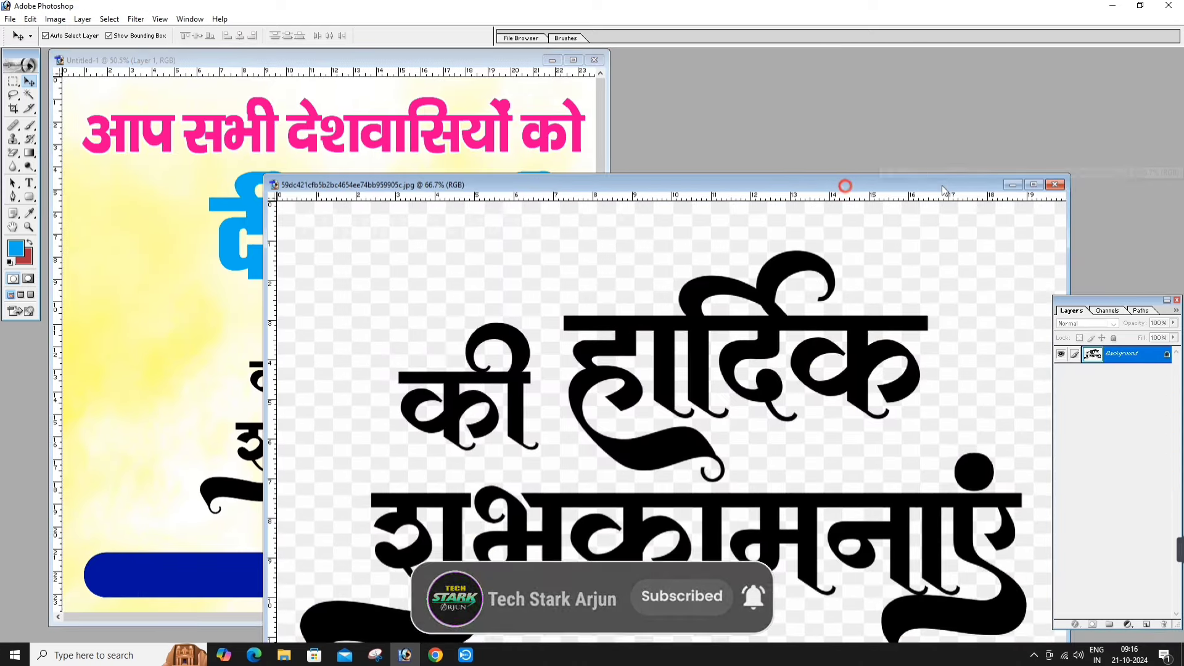
# Close the calligraphy window and open the warm-glow diyas photo beside the poster.
pyautogui.click(1056, 185)
pyautogui.hotkey('ctrl', 'o')
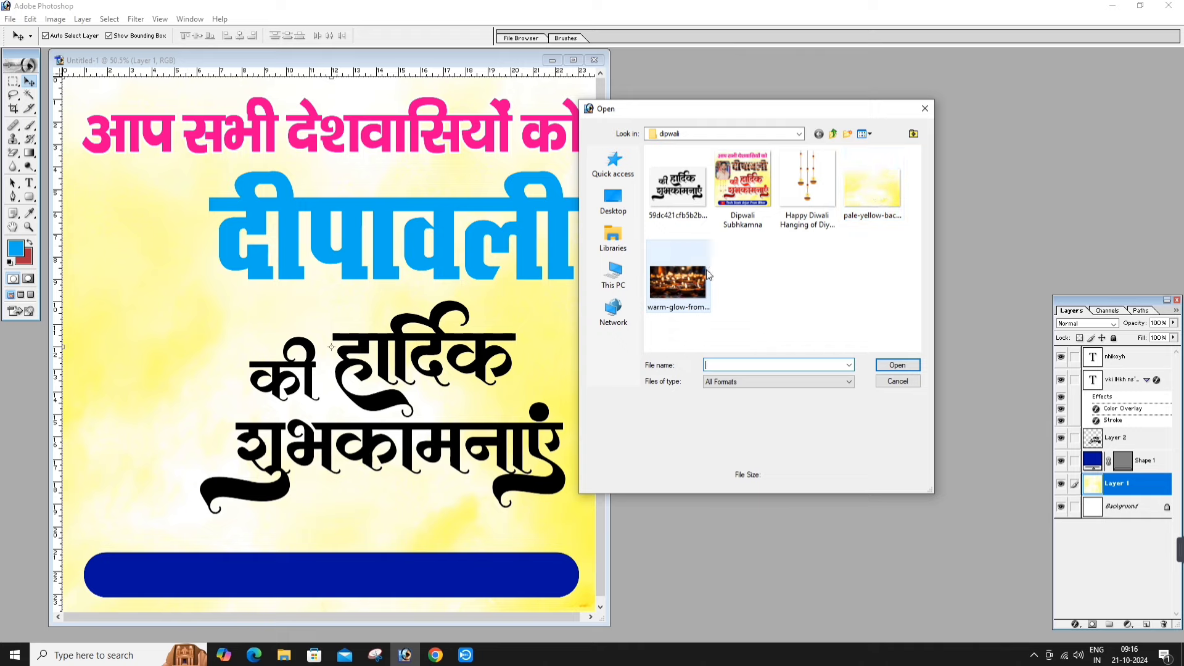
pyautogui.click(706, 272)
pyautogui.click(899, 368)
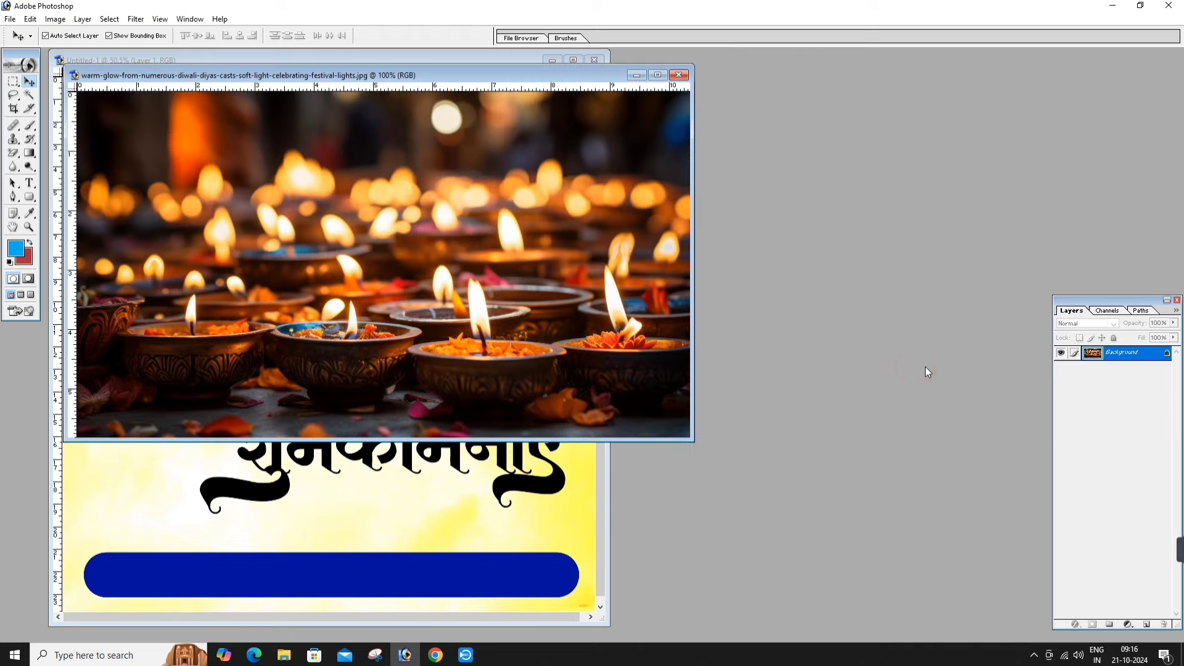
pyautogui.moveTo(345, 75); pyautogui.dragTo(812, 126)
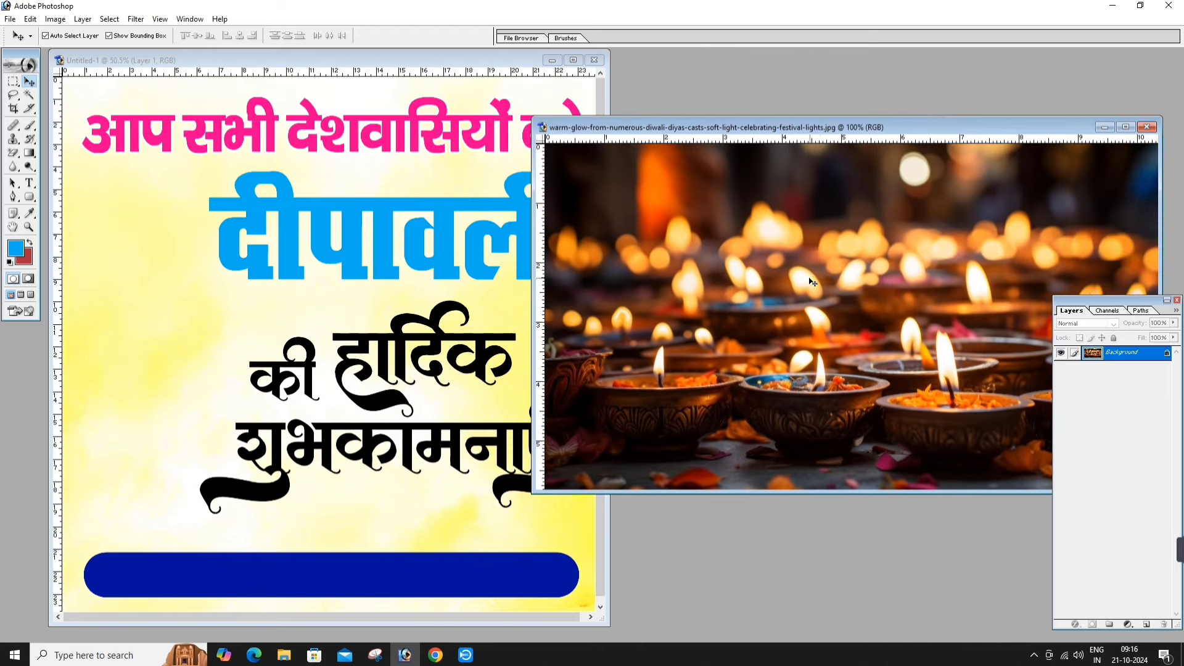
# Drag the diyas photo onto the poster as Layer 3 and maximize the poster window.
pyautogui.click(417, 222)
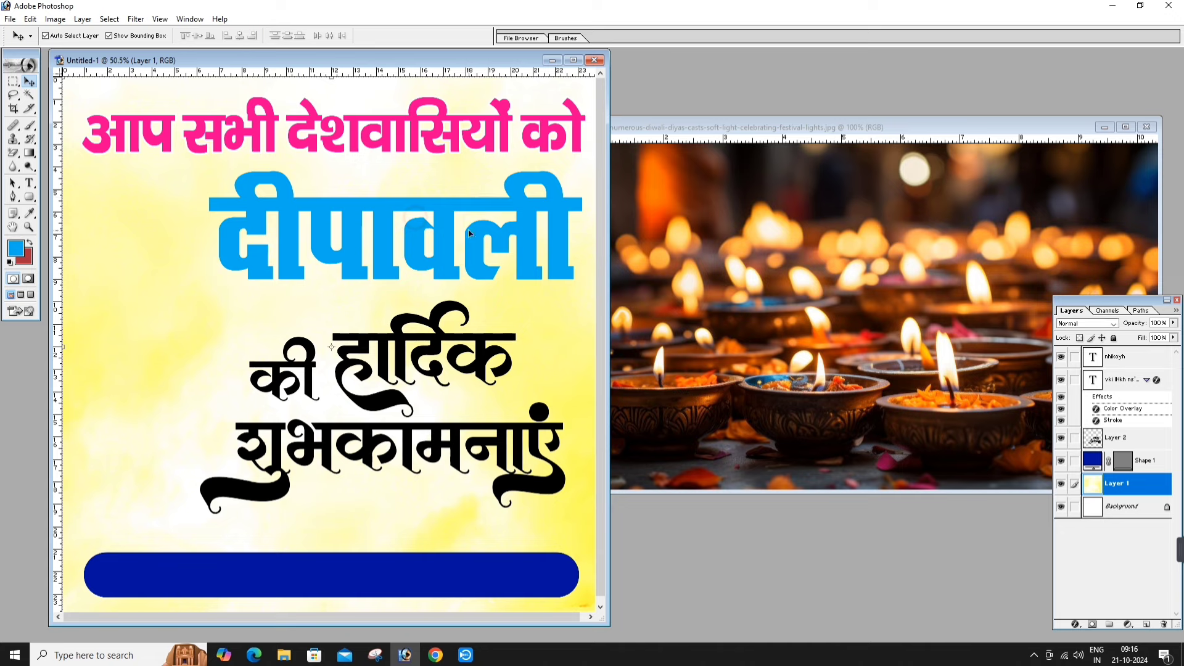
pyautogui.click(691, 144)
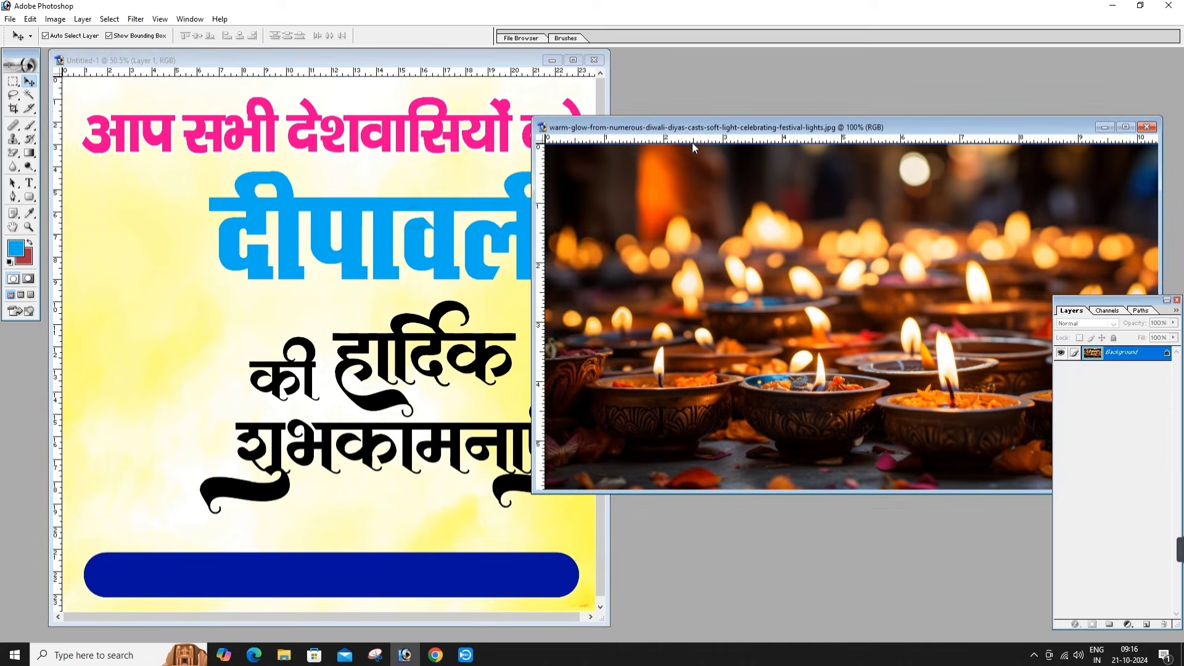
pyautogui.click(434, 196)
pyautogui.click(709, 244)
pyautogui.click(512, 305)
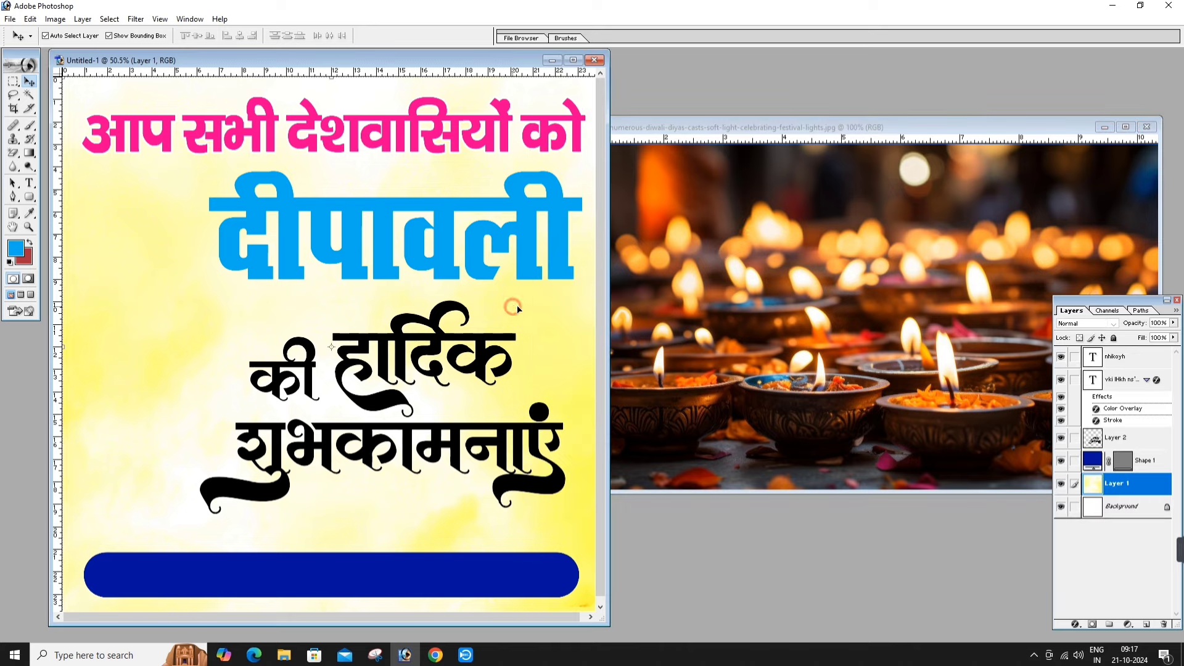
pyautogui.click(682, 284)
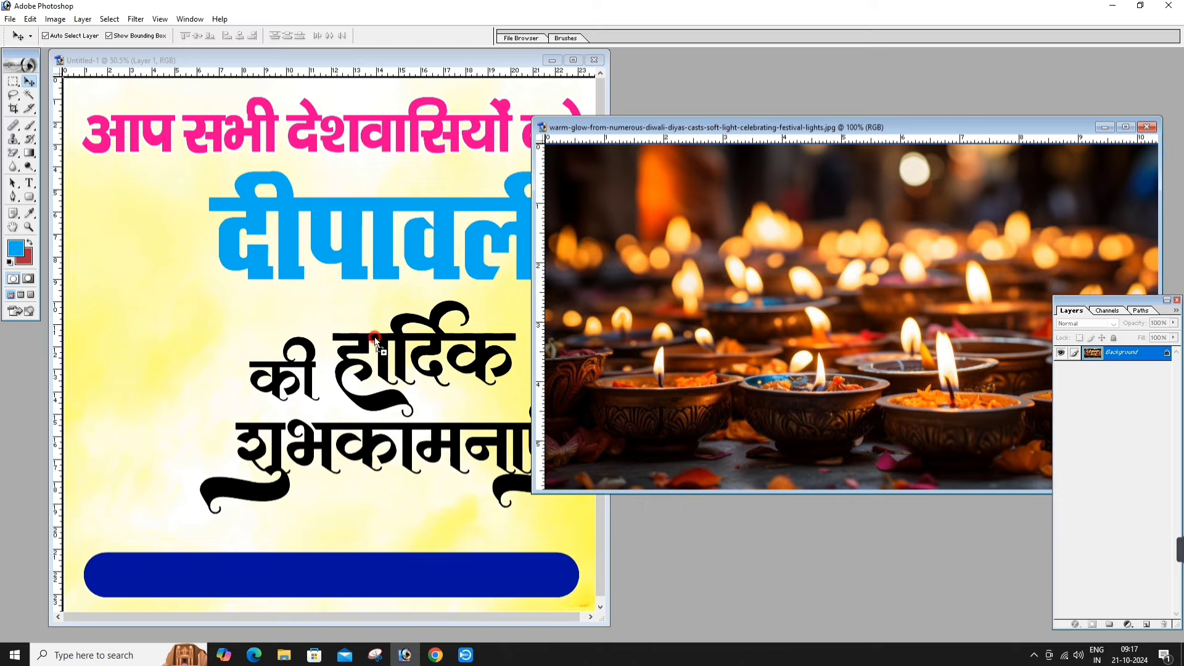
pyautogui.moveTo(764, 324); pyautogui.dragTo(379, 342)
pyautogui.click(573, 60)
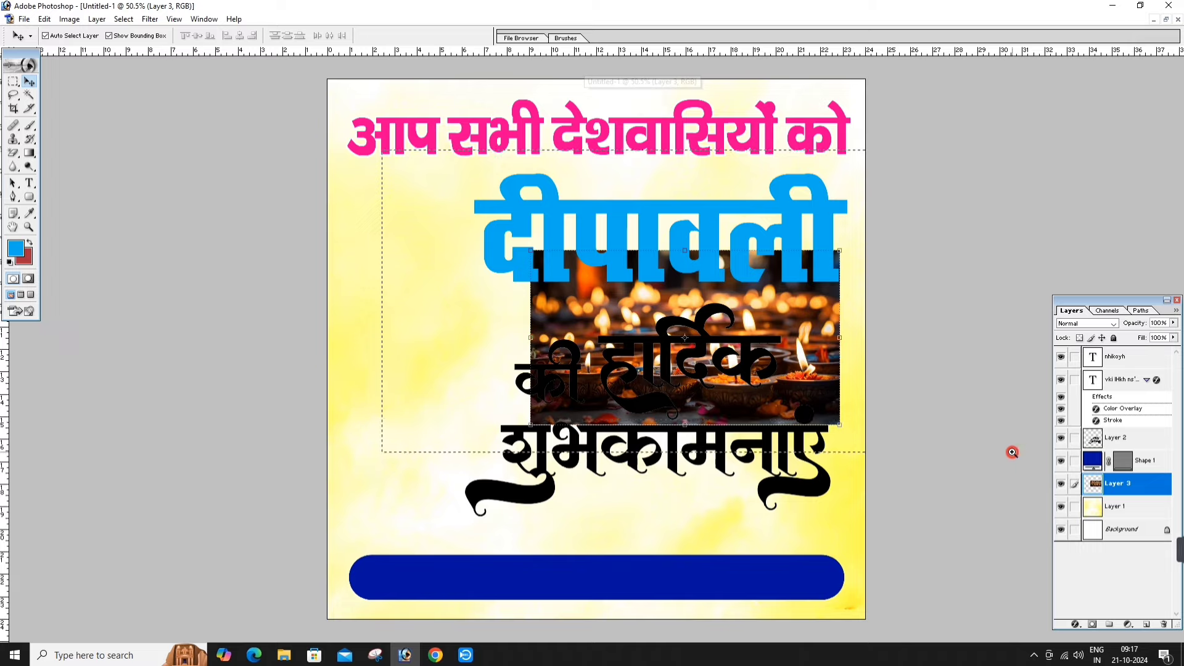
# Stretch the diyas photo wider behind the blue दीपावली headline and shift it slightly down.
pyautogui.moveTo(382, 150); pyautogui.dragTo(1013, 449)
pyautogui.moveTo(850, 288); pyautogui.dragTo(796, 137)
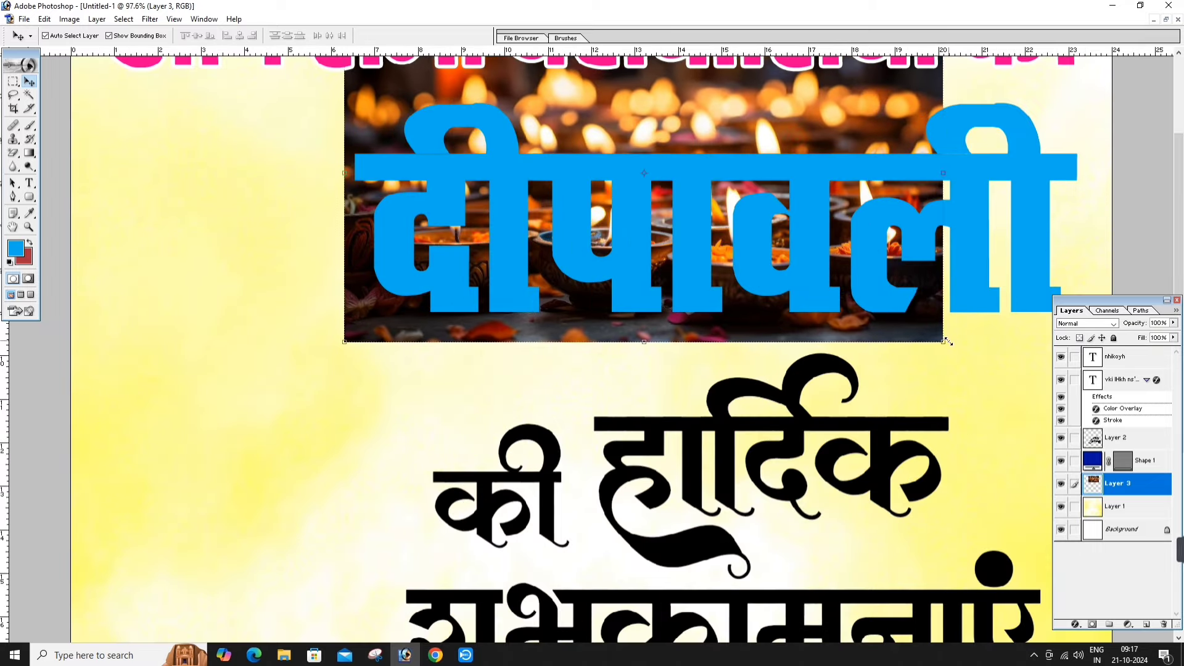
pyautogui.moveTo(945, 280); pyautogui.dragTo(1072, 274)
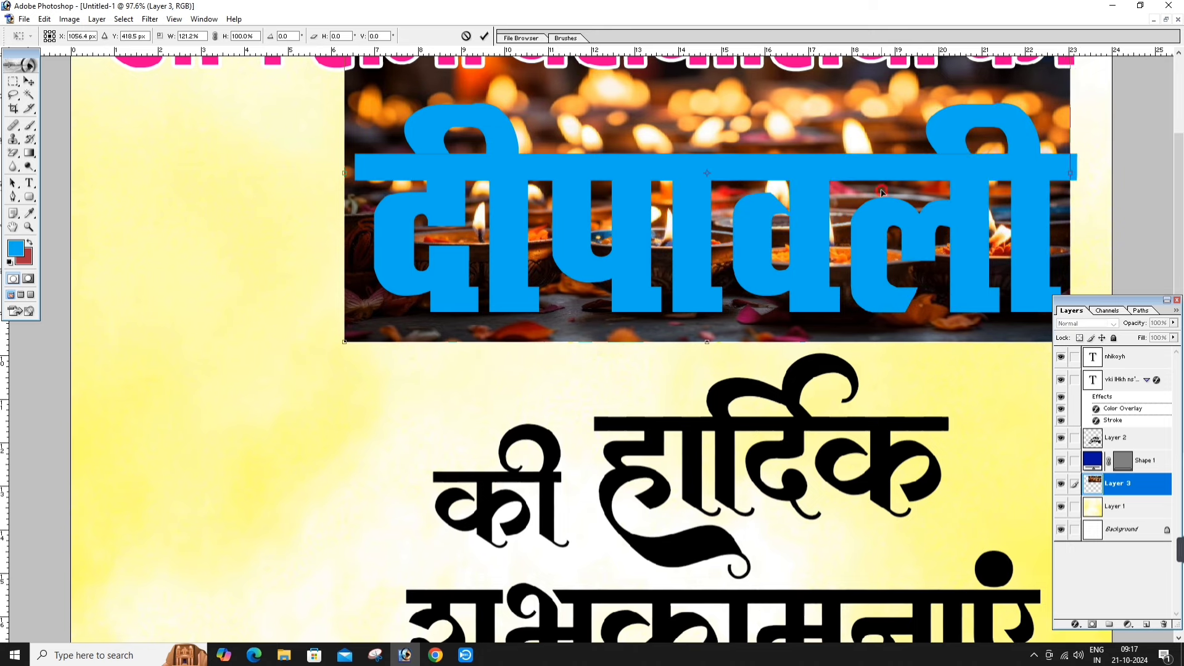
pyautogui.moveTo(881, 192); pyautogui.dragTo(878, 205)
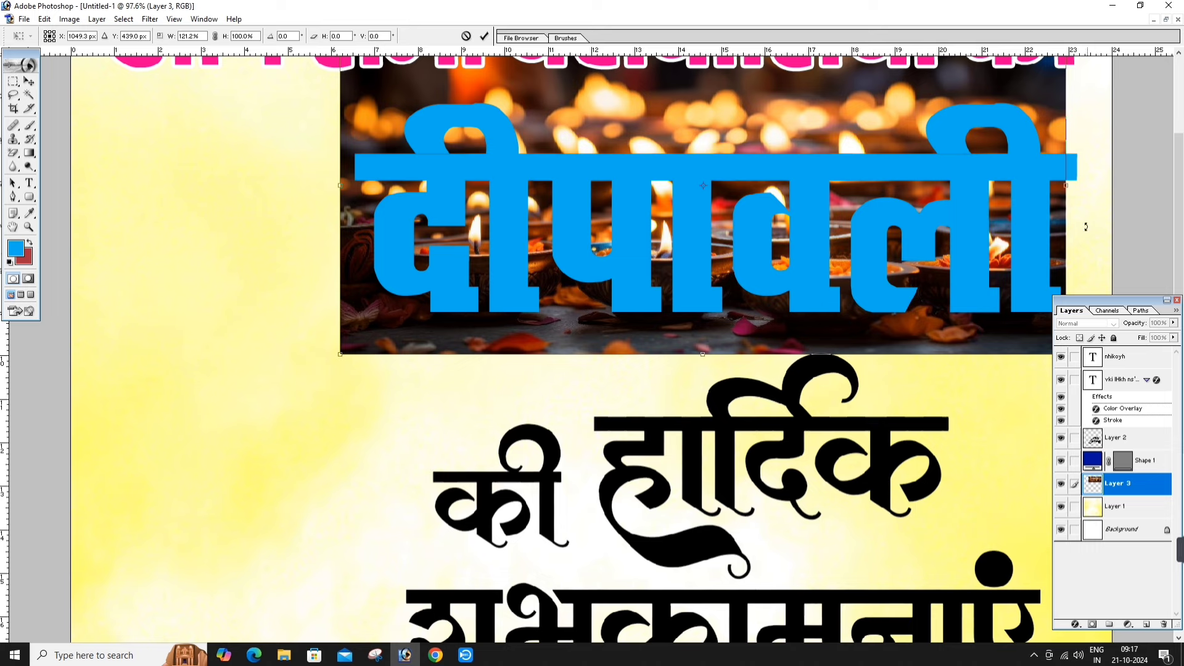
pyautogui.moveTo(1069, 218); pyautogui.dragTo(1078, 218)
pyautogui.press('Return')
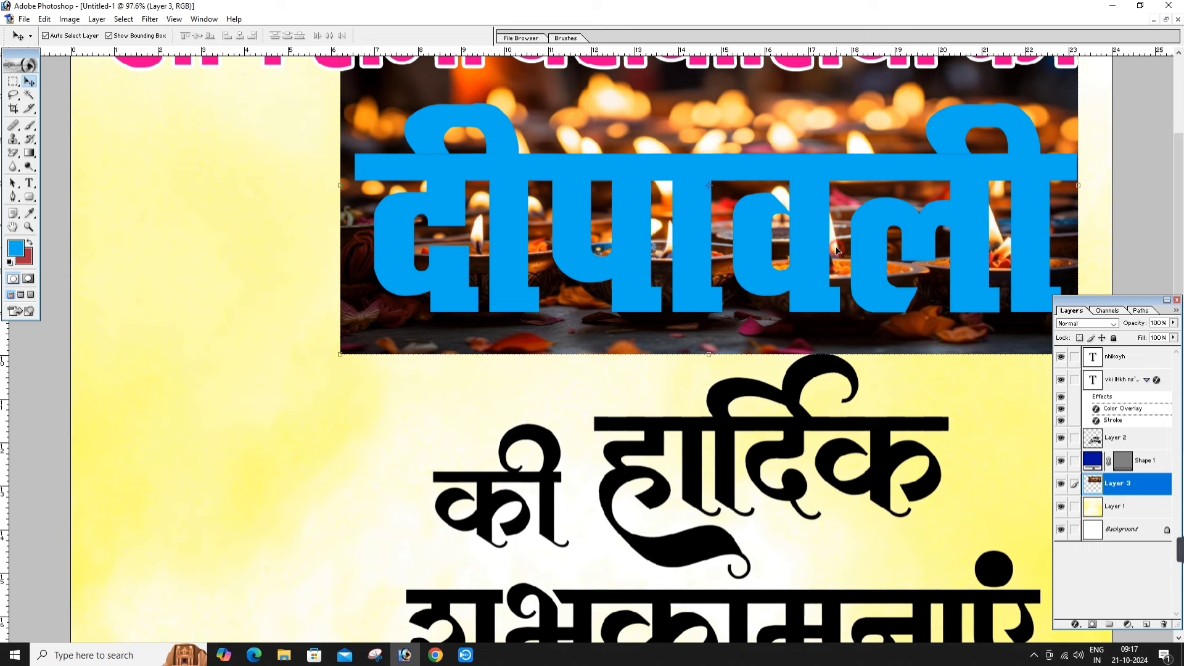
pyautogui.moveTo(836, 250); pyautogui.dragTo(837, 258)
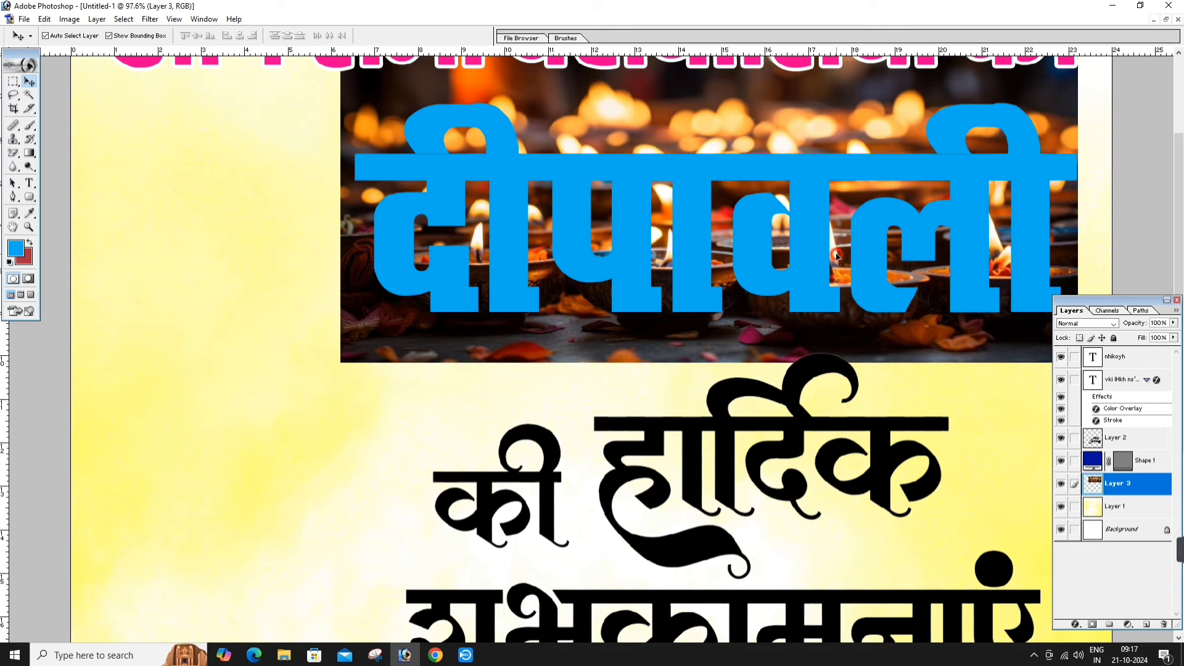
pyautogui.click(670, 177)
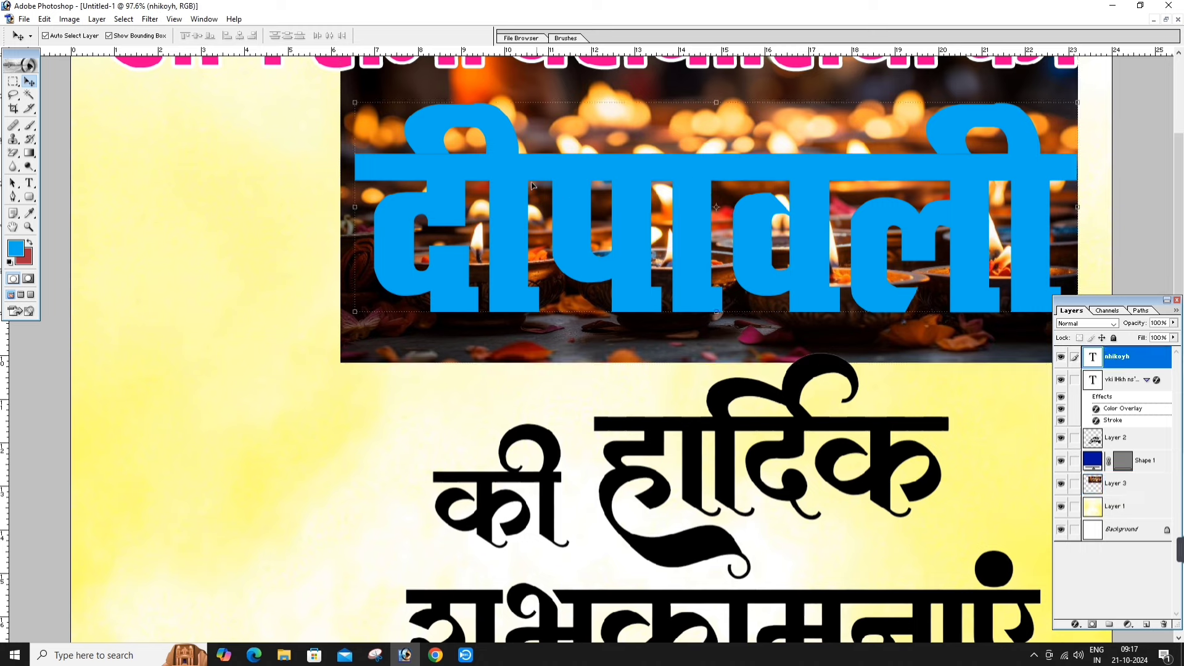
# Rasterize the blue दीपावली nhikoyh text layer via the Magic Eraser prompt.
pyautogui.click(566, 81)
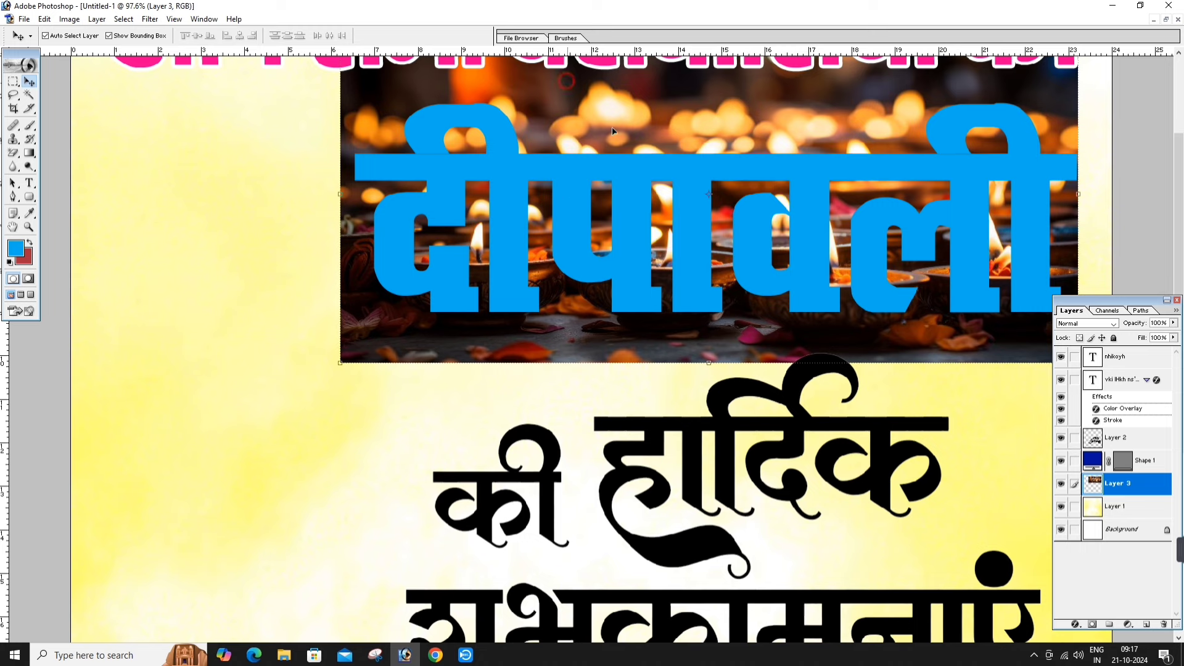
pyautogui.rightClick(647, 178)
pyautogui.click(664, 180)
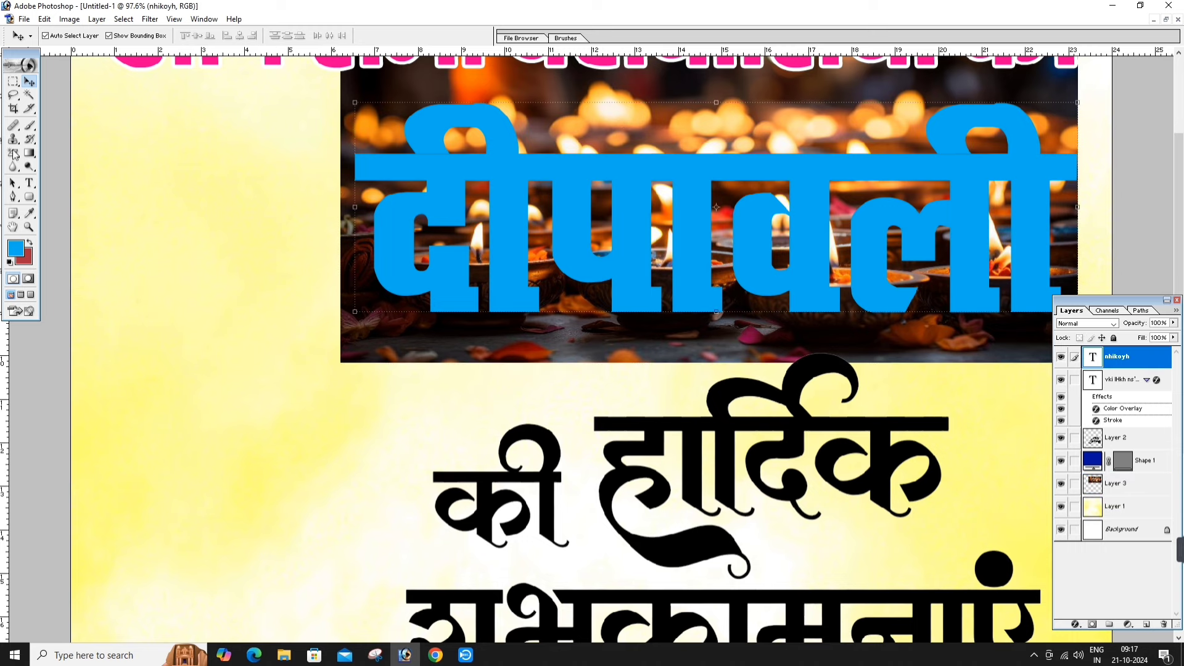
pyautogui.click(14, 154)
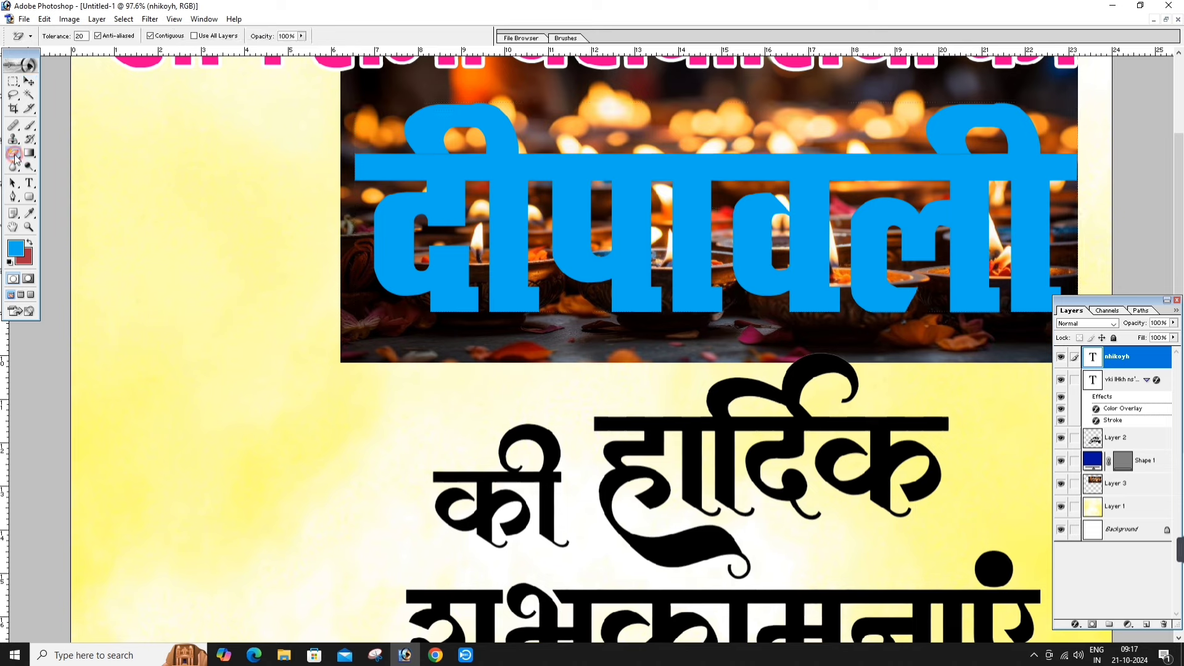
pyautogui.click(629, 181)
pyautogui.click(575, 246)
# Reposition the blue दीपावली text and start a new text layer over it.
pyautogui.press('v')
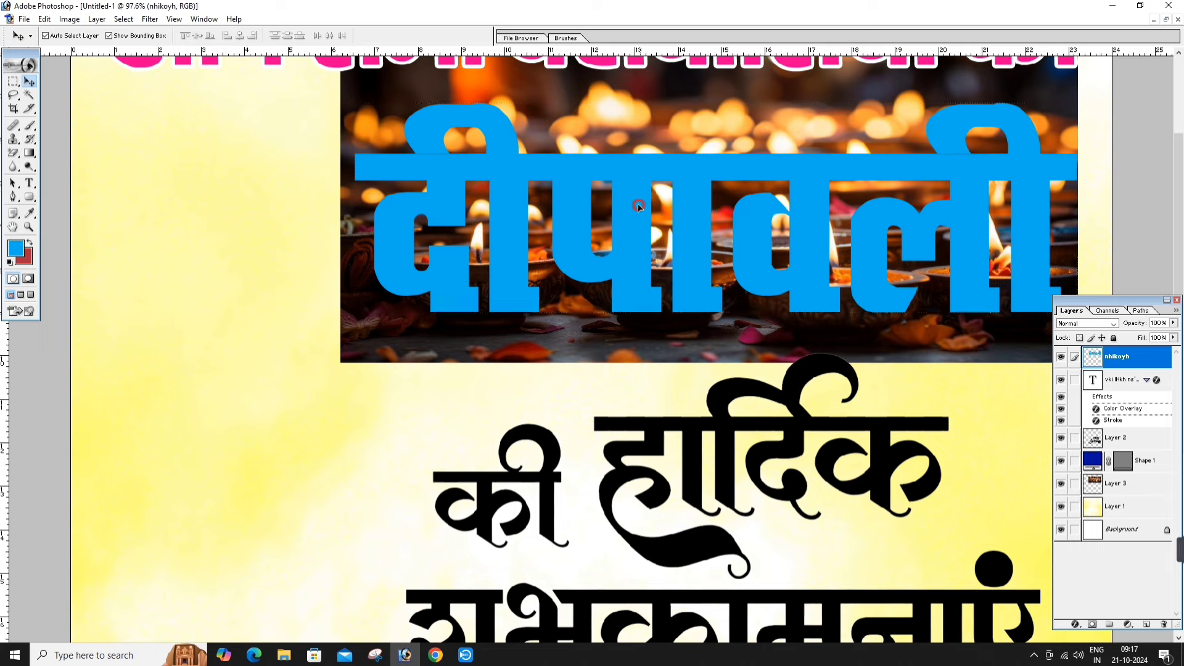
pyautogui.moveTo(639, 198)
pyautogui.mouseDown()
pyautogui.moveTo(609, 228)
pyautogui.moveTo(673, 212)
pyautogui.mouseUp()
pyautogui.press('t')
pyautogui.click(683, 239)
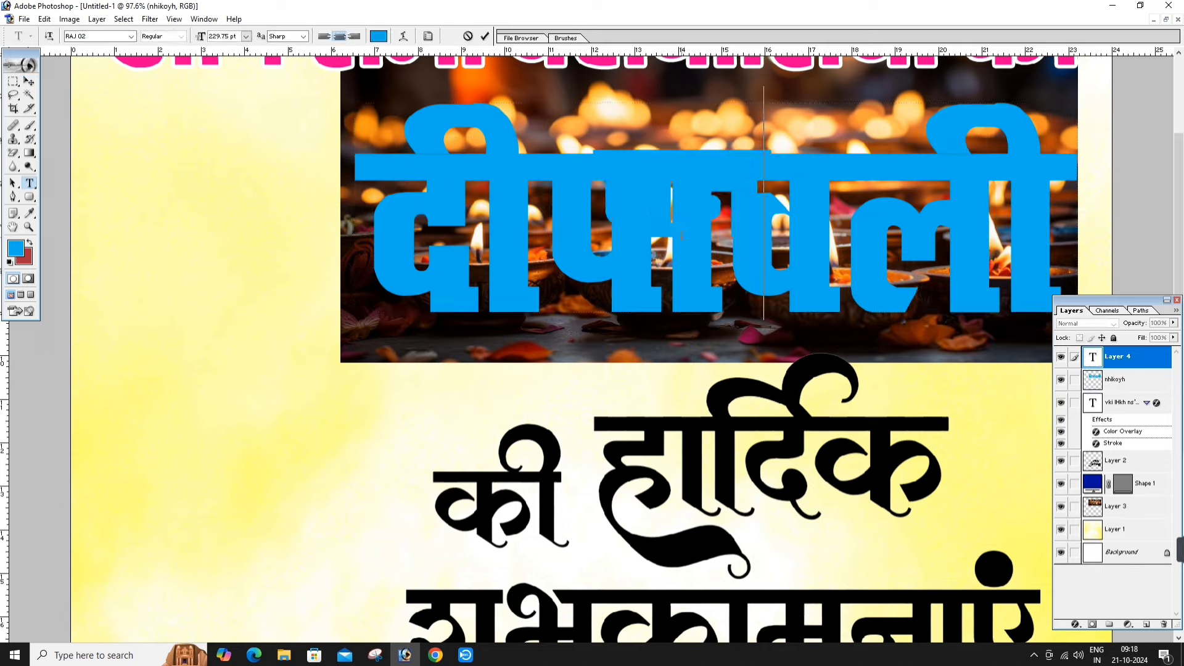
# Commit the new 'k' text layer and Magic Wand–select the blue दीपावली letters.
pyautogui.write('k')
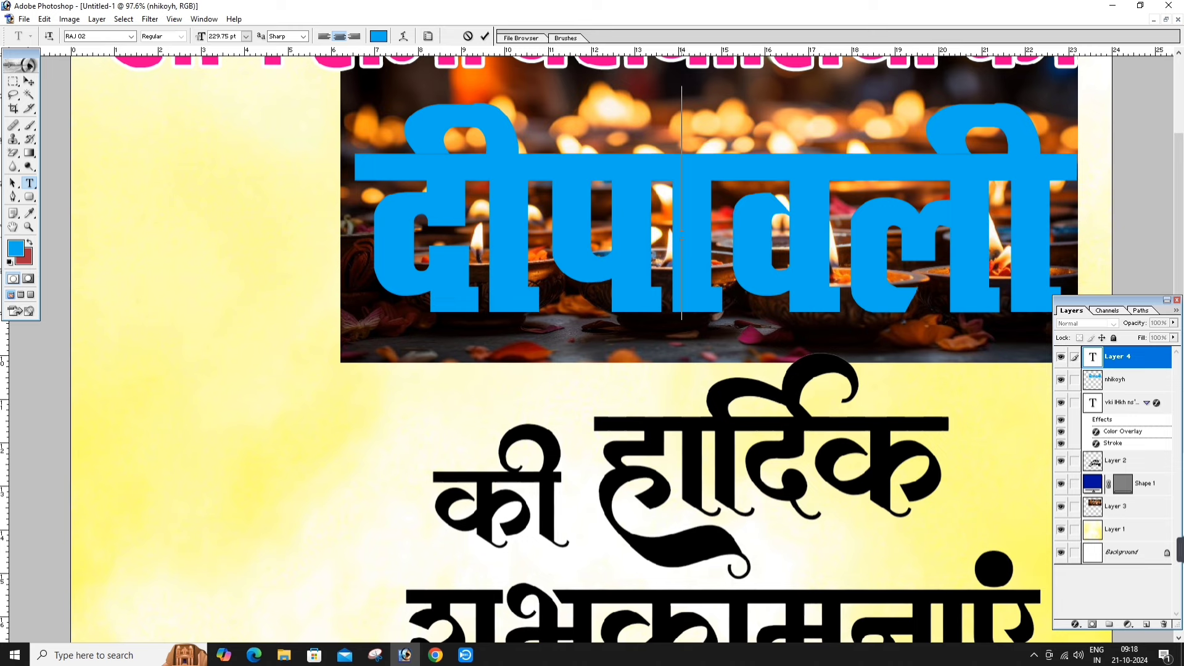
pyautogui.hotkey('ctrl', 'Return')
pyautogui.press('v')
pyautogui.click(681, 234)
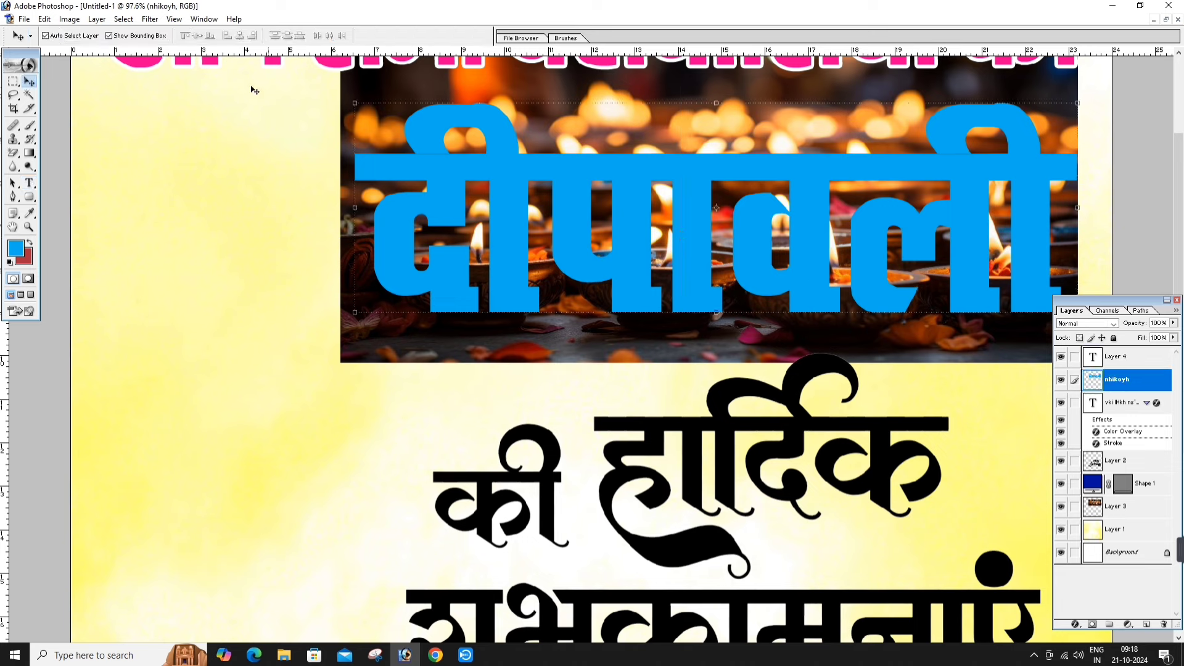
pyautogui.click(29, 94)
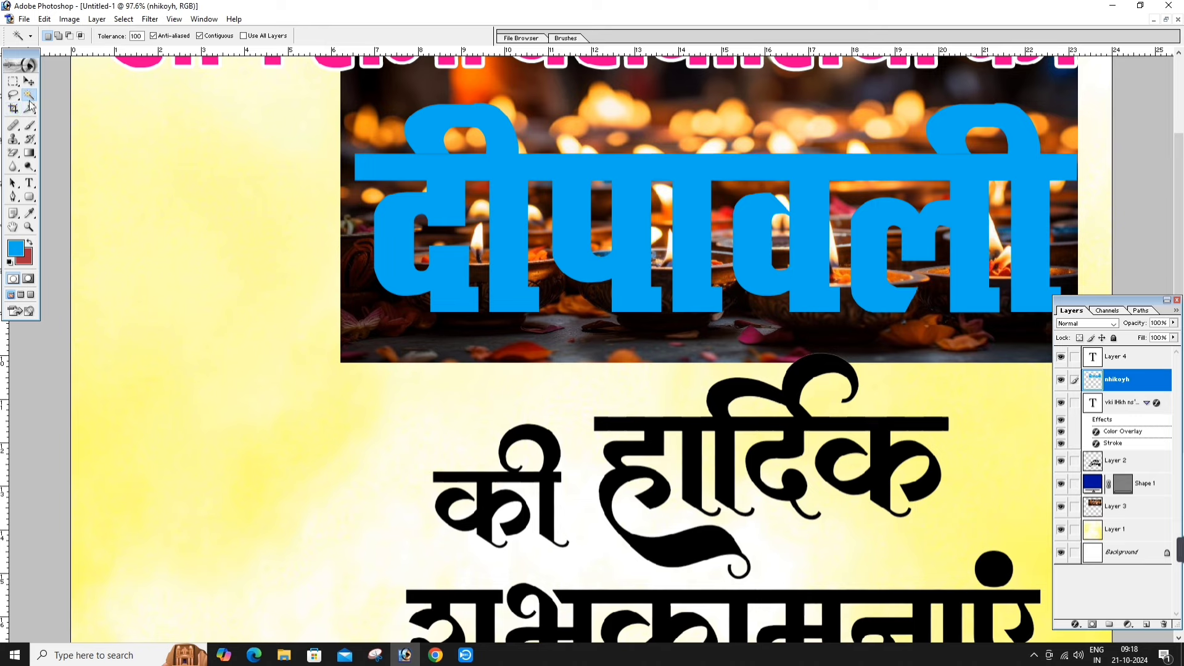
pyautogui.click(441, 184)
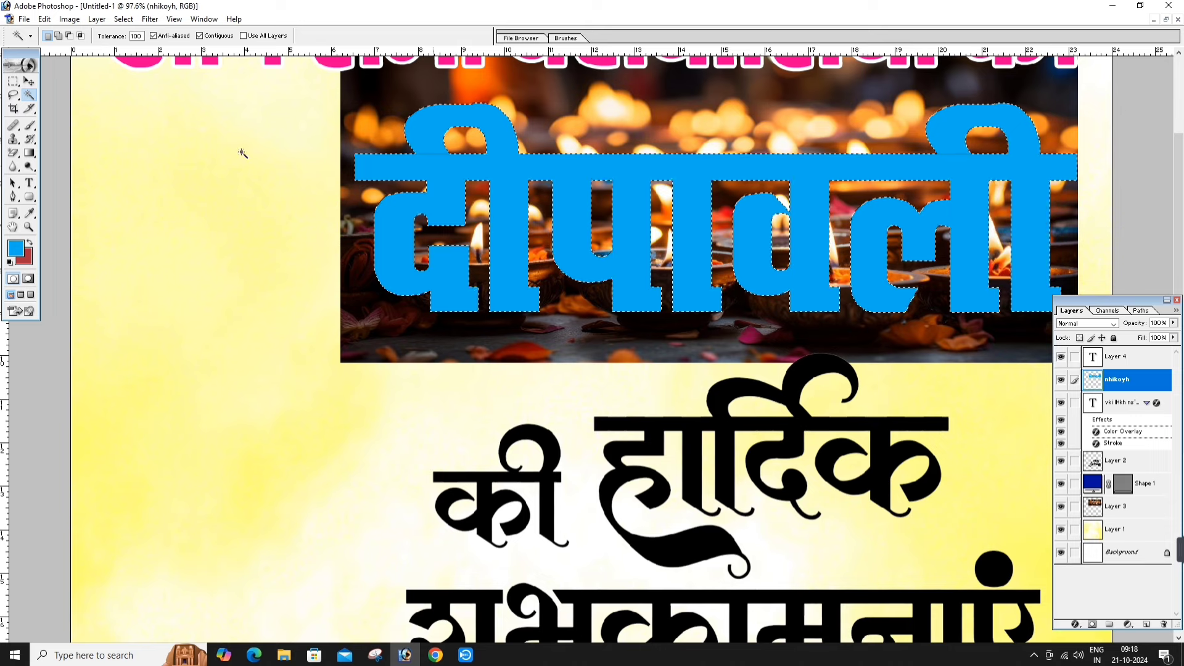
# Make the diya photo Layer 3 active while keeping the letter selection.
pyautogui.click(28, 82)
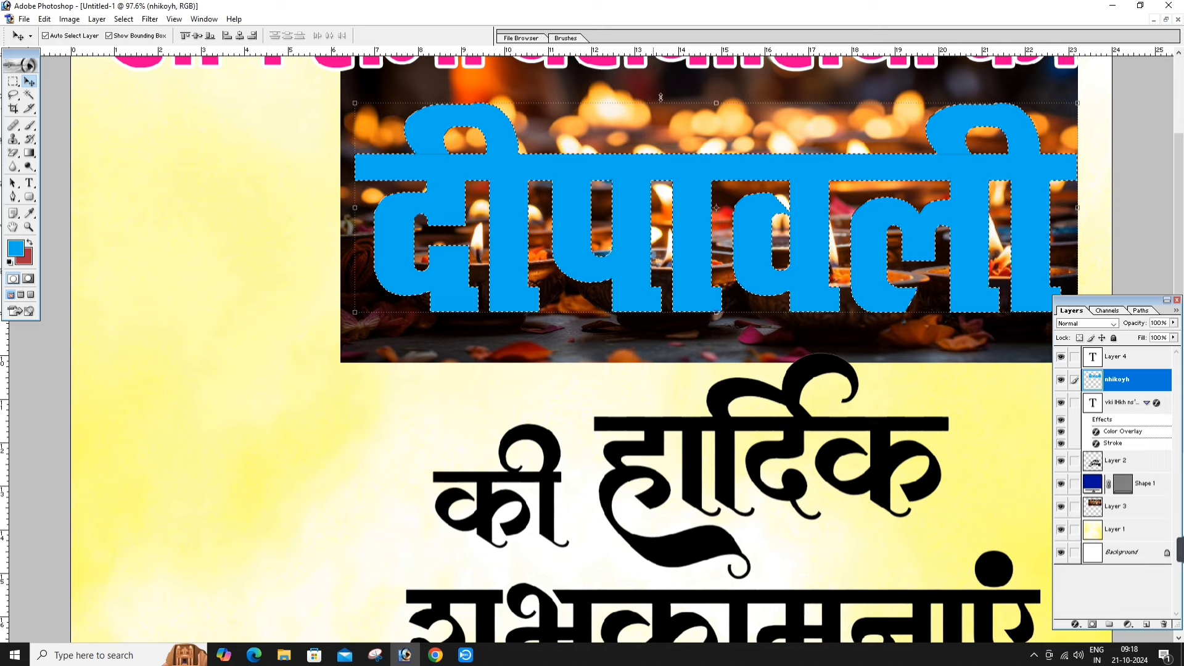
pyautogui.rightClick(522, 79)
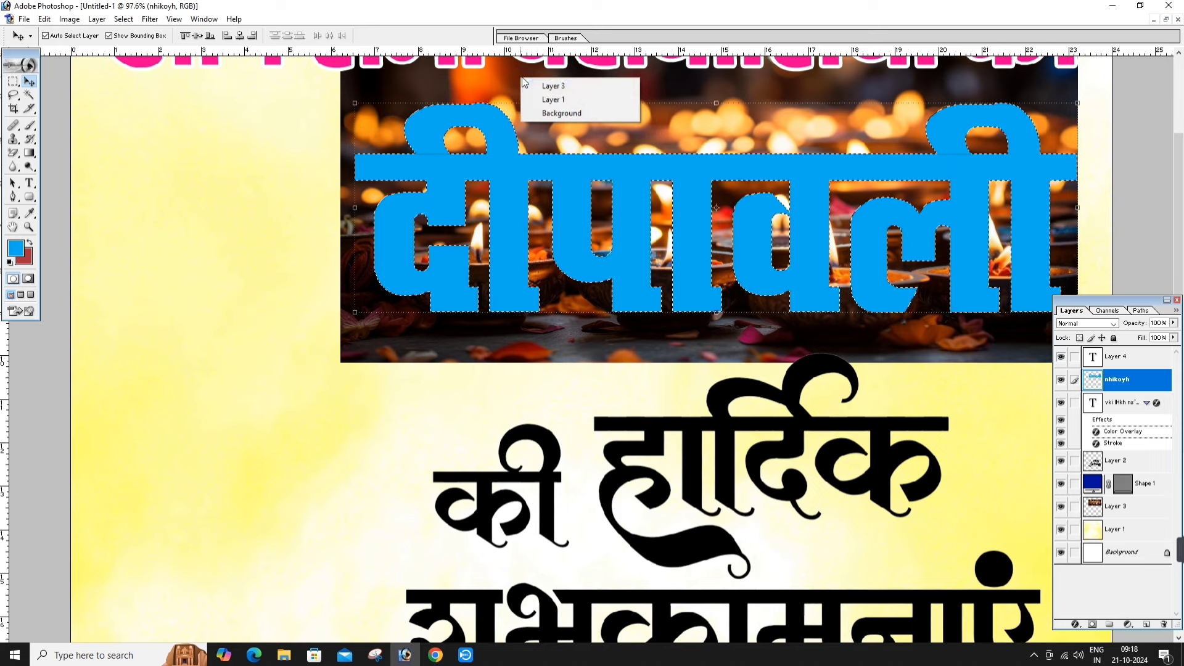
pyautogui.click(577, 86)
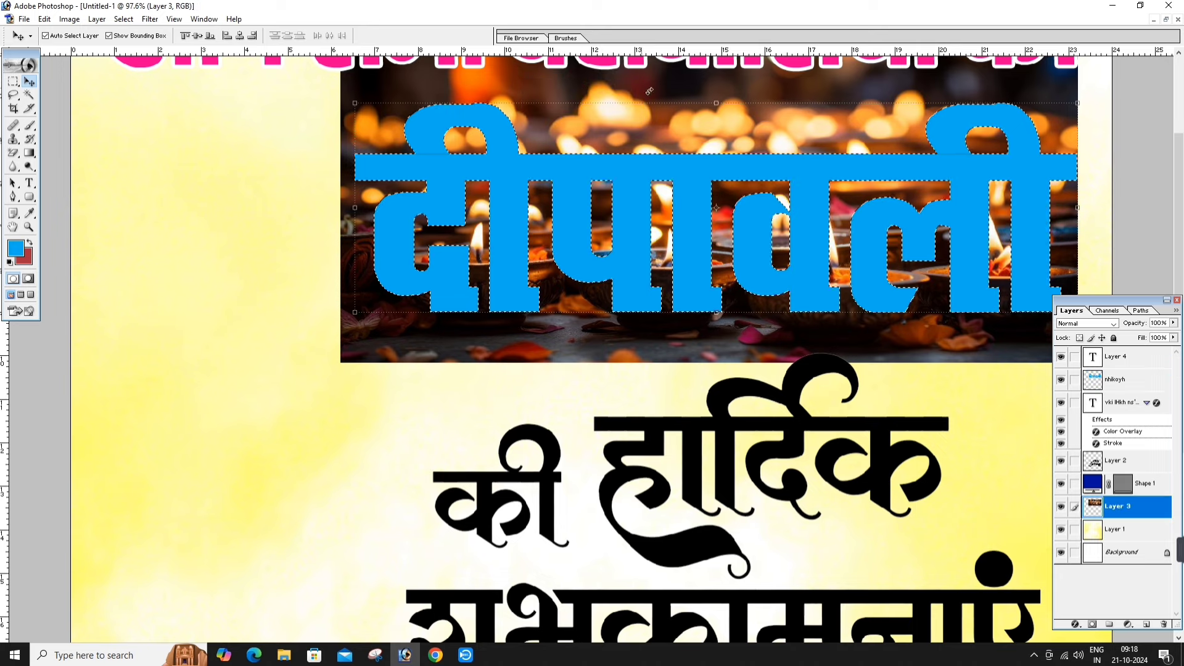
pyautogui.click(29, 97)
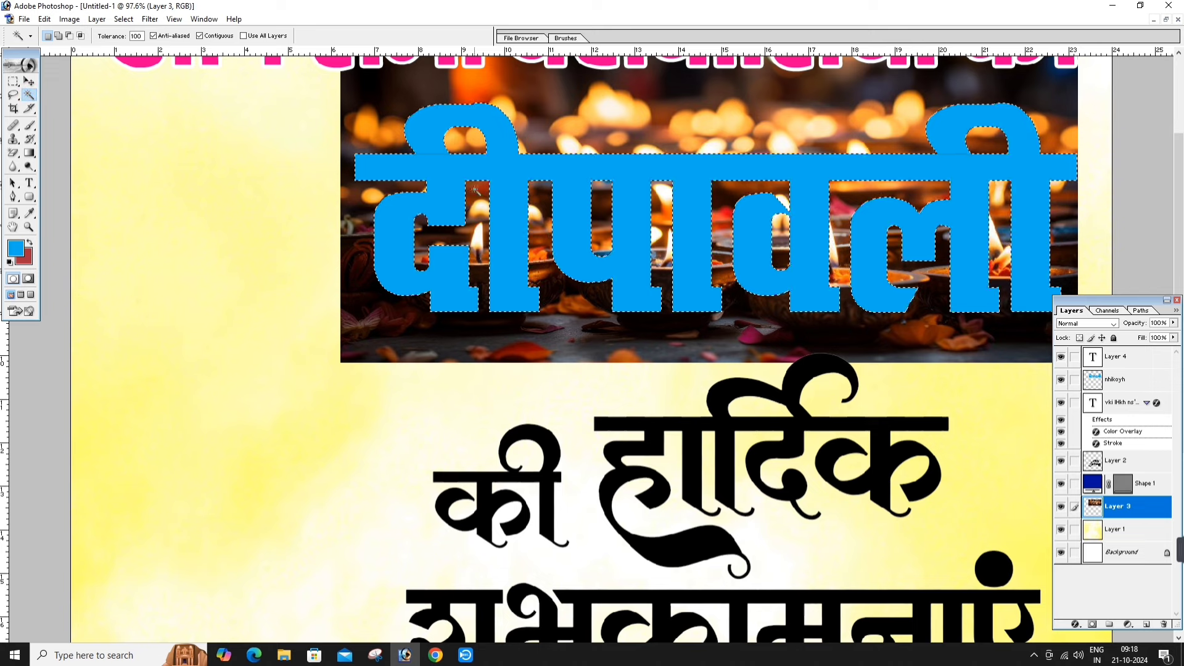
# Copy the letter-shaped part of the diya photo to a top layer placed over the blue text.
pyautogui.hotkey('ctrl', 'd')
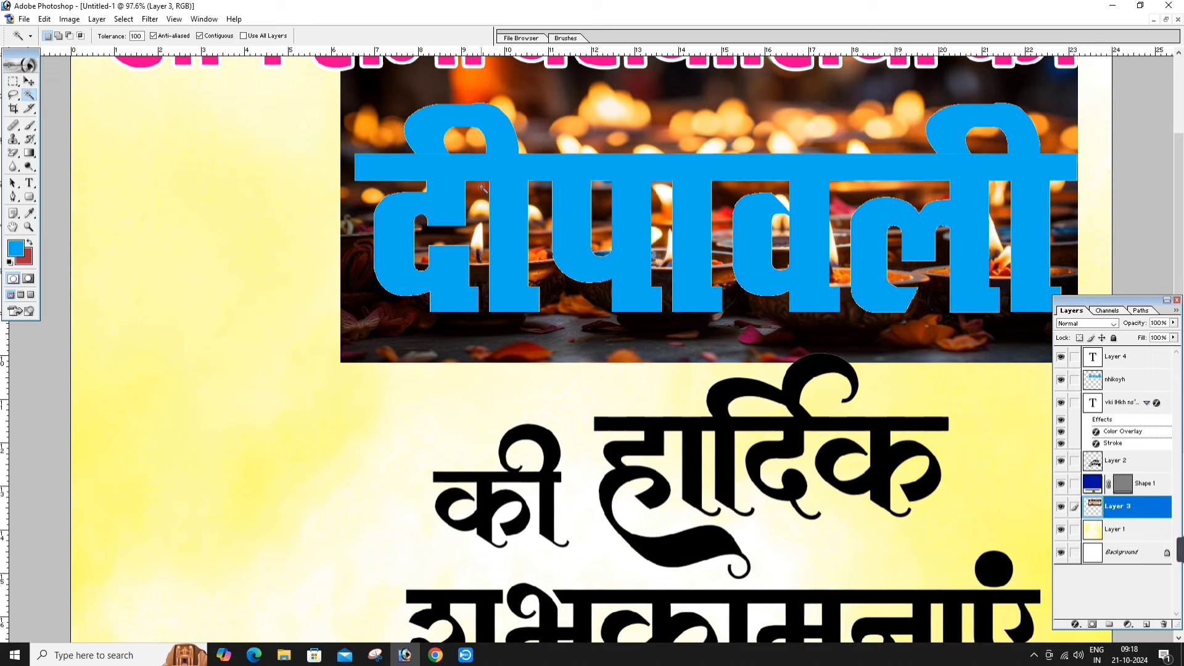
pyautogui.hotkey('ctrl', 'v')
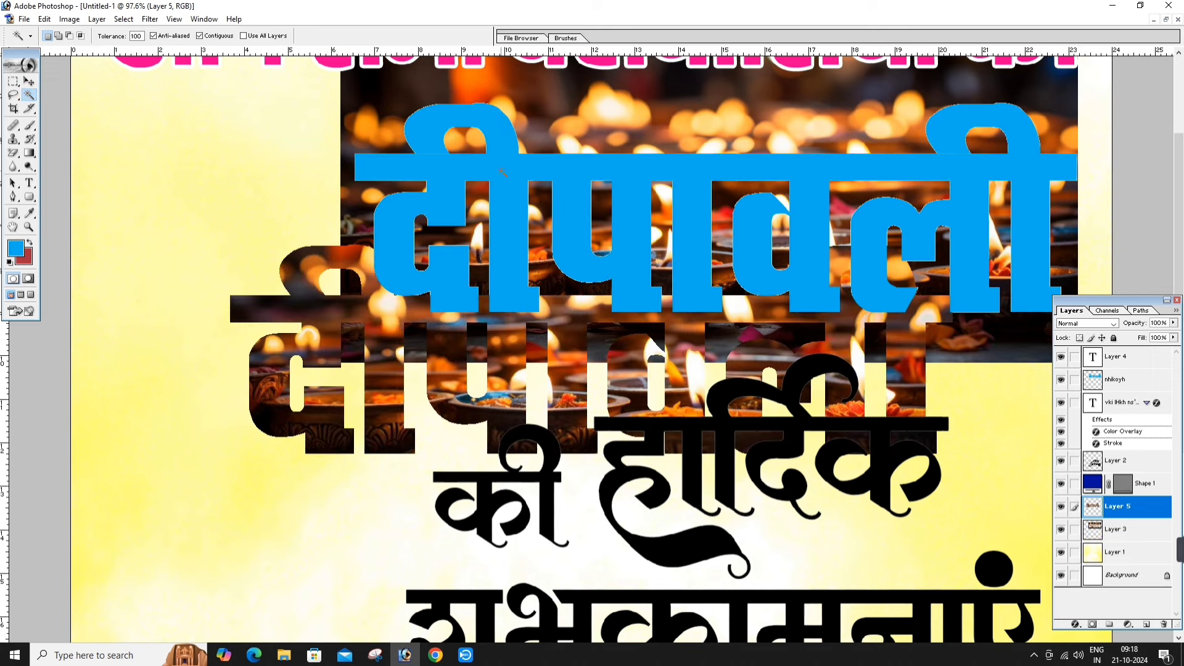
pyautogui.press('v')
pyautogui.moveTo(602, 360); pyautogui.dragTo(493, 476)
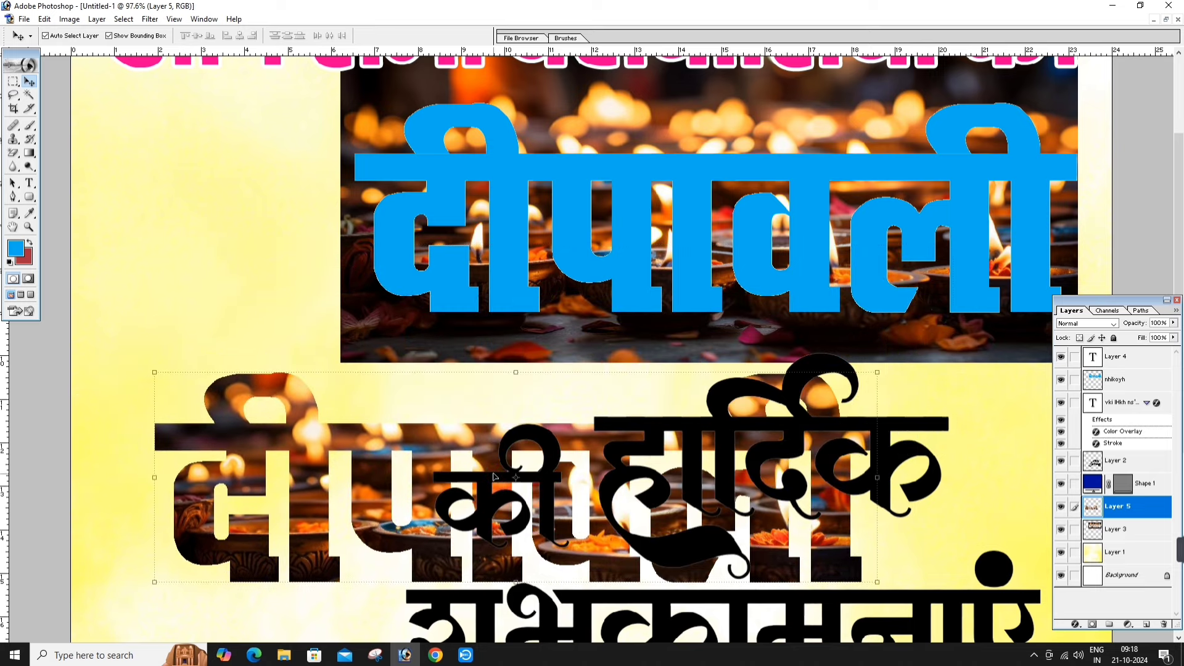
pyautogui.hotkey('ctrl', 'shift', ']')
pyautogui.moveTo(581, 514); pyautogui.dragTo(769, 238)
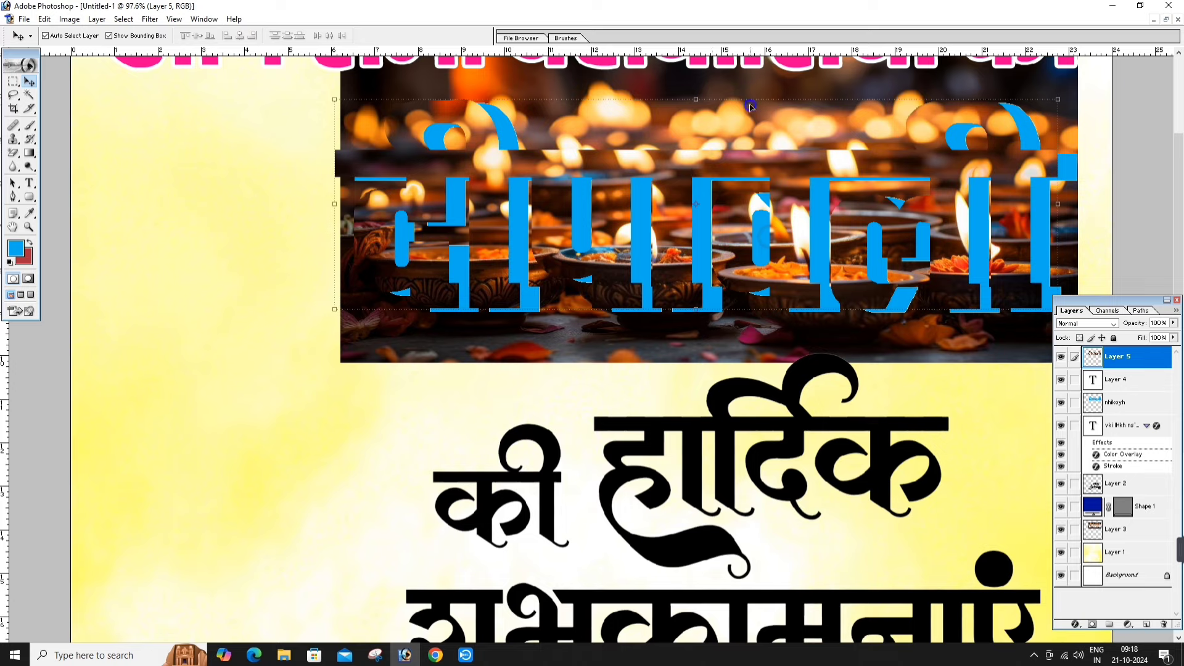
# Select the full rectangular diya photo layer and delete it.
pyautogui.rightClick(750, 107)
pyautogui.click(773, 124)
pyautogui.moveTo(758, 114)
pyautogui.mouseDown()
pyautogui.moveTo(572, 330)
pyautogui.moveTo(543, 320)
pyautogui.mouseUp()
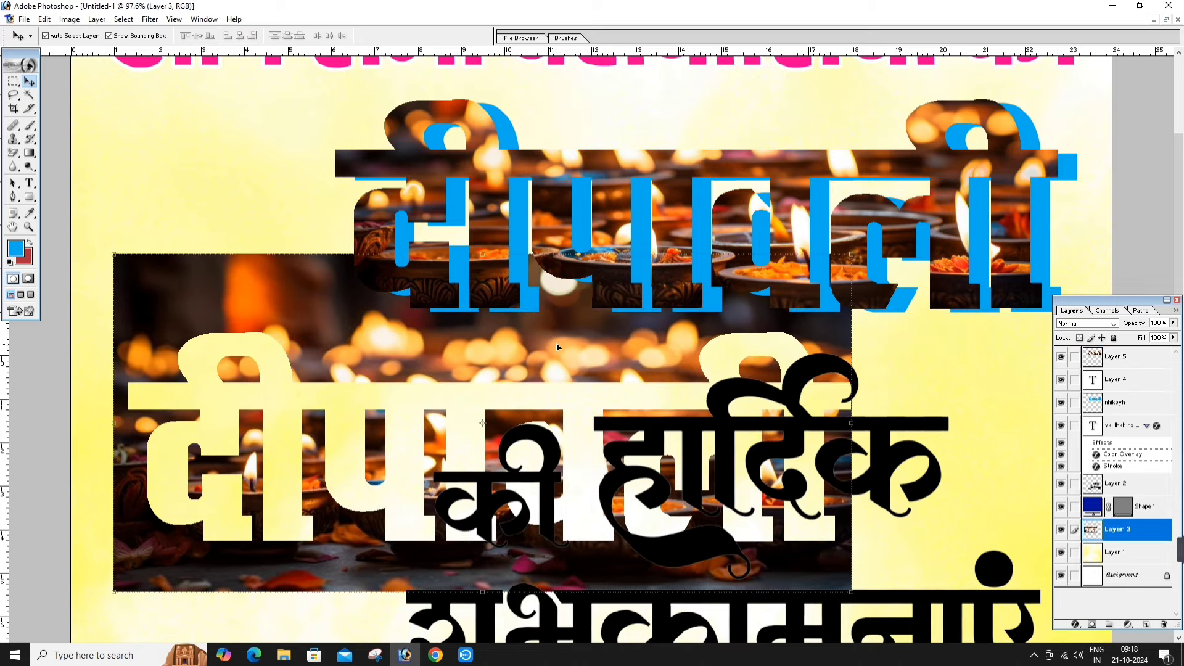
pyautogui.press('Delete')
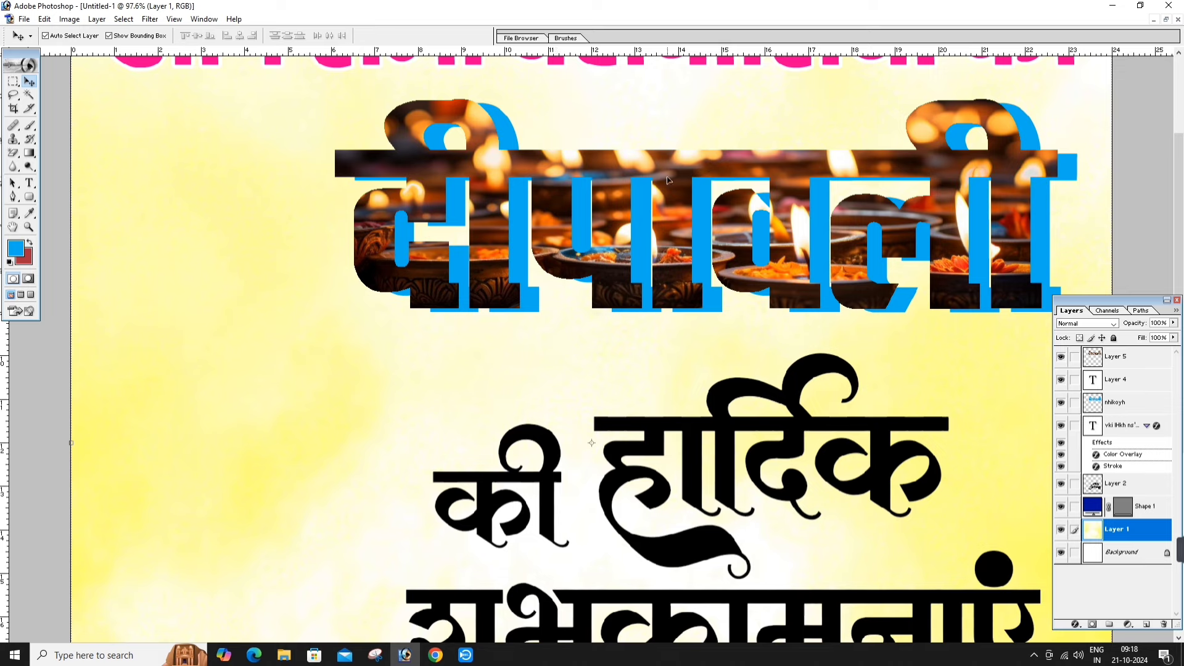
# Align the photo letters to hide blue fringes, then delete the leftover diya layer.
pyautogui.click(667, 180)
pyautogui.moveTo(671, 166); pyautogui.dragTo(690, 168)
pyautogui.click(572, 349)
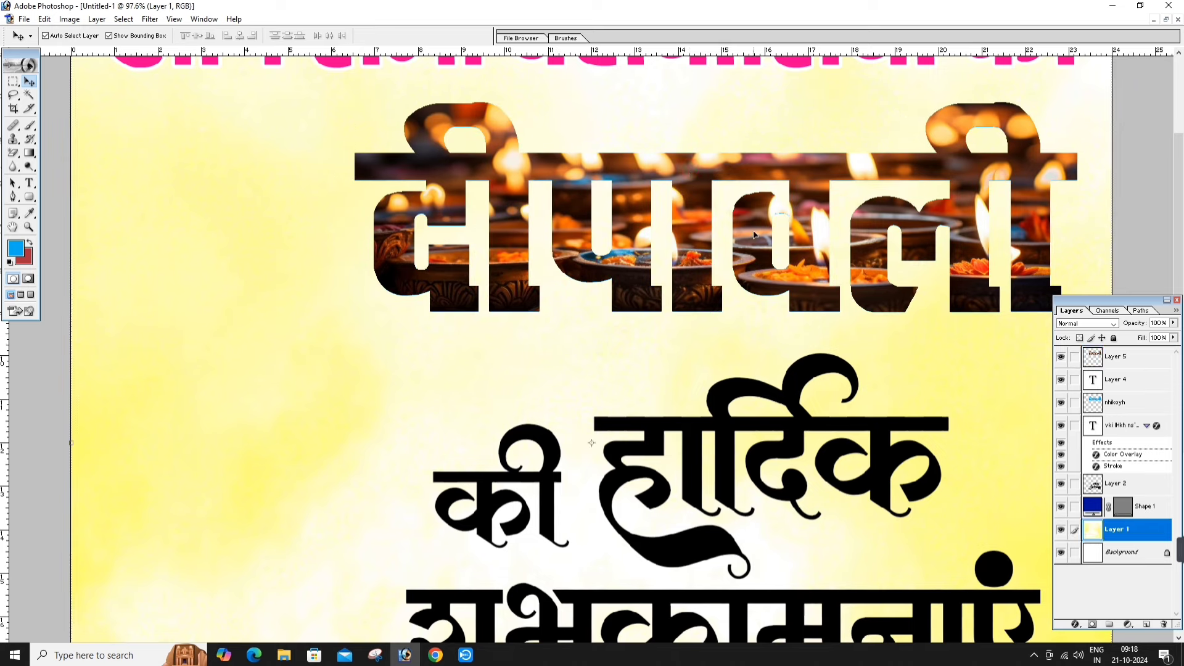
pyautogui.click(823, 188)
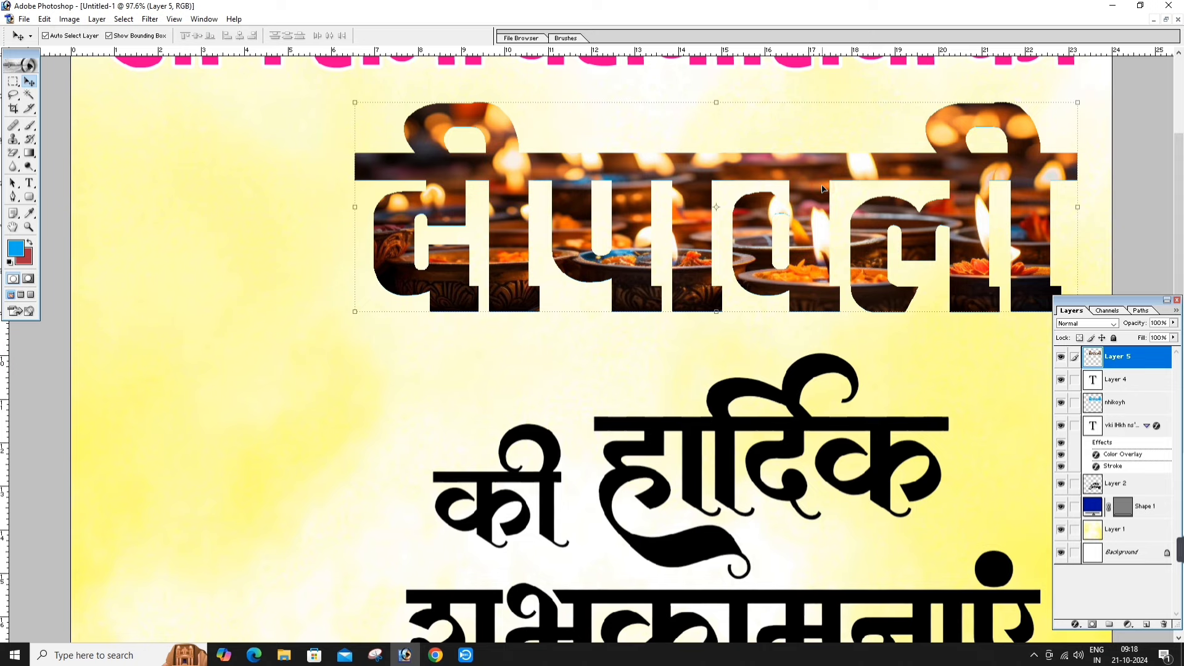
pyautogui.hotkey('alt', 'l')
pyautogui.press('Down')
pyautogui.press('Down')
pyautogui.press('Right')
# Finish deleting the leftover layer, select the दीपावली layer, and bring up the diyas photo window.
pyautogui.press('Return')
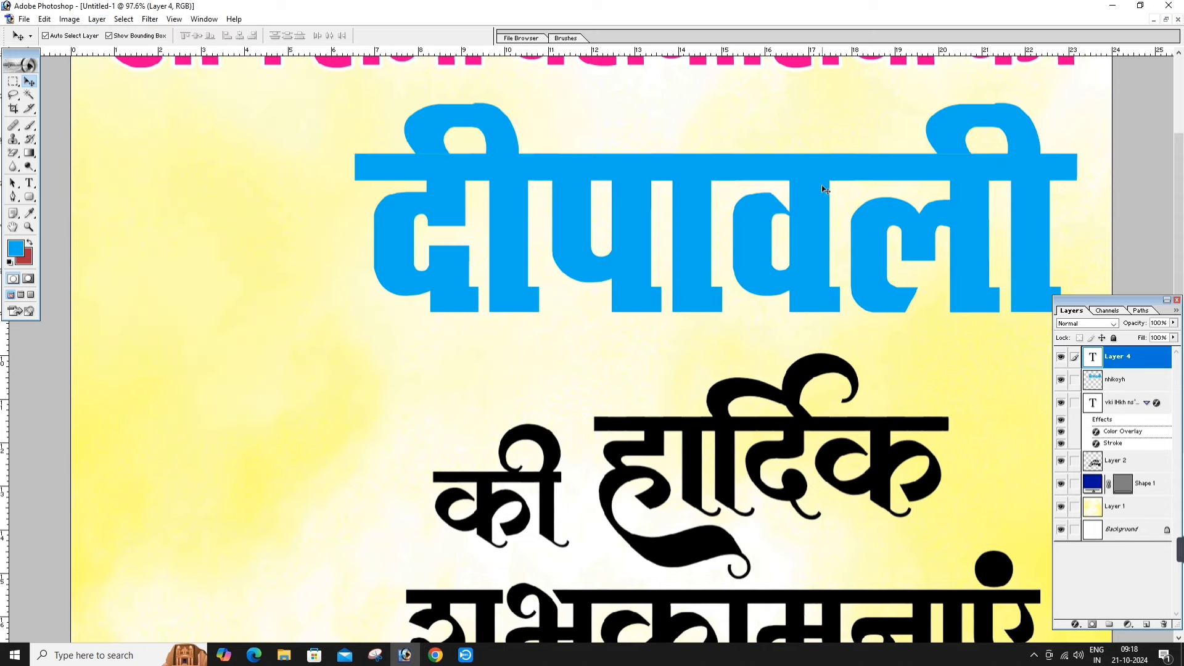
pyautogui.click(823, 189)
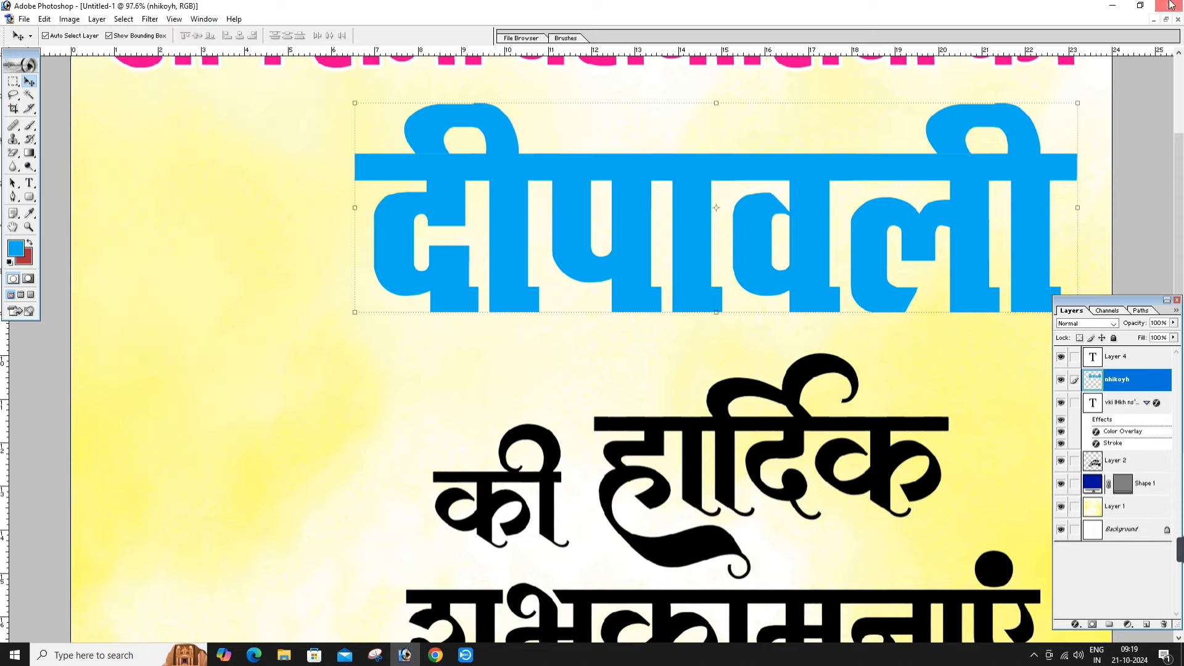
pyautogui.click(1165, 19)
pyautogui.click(834, 298)
pyautogui.moveTo(837, 137); pyautogui.dragTo(649, 112)
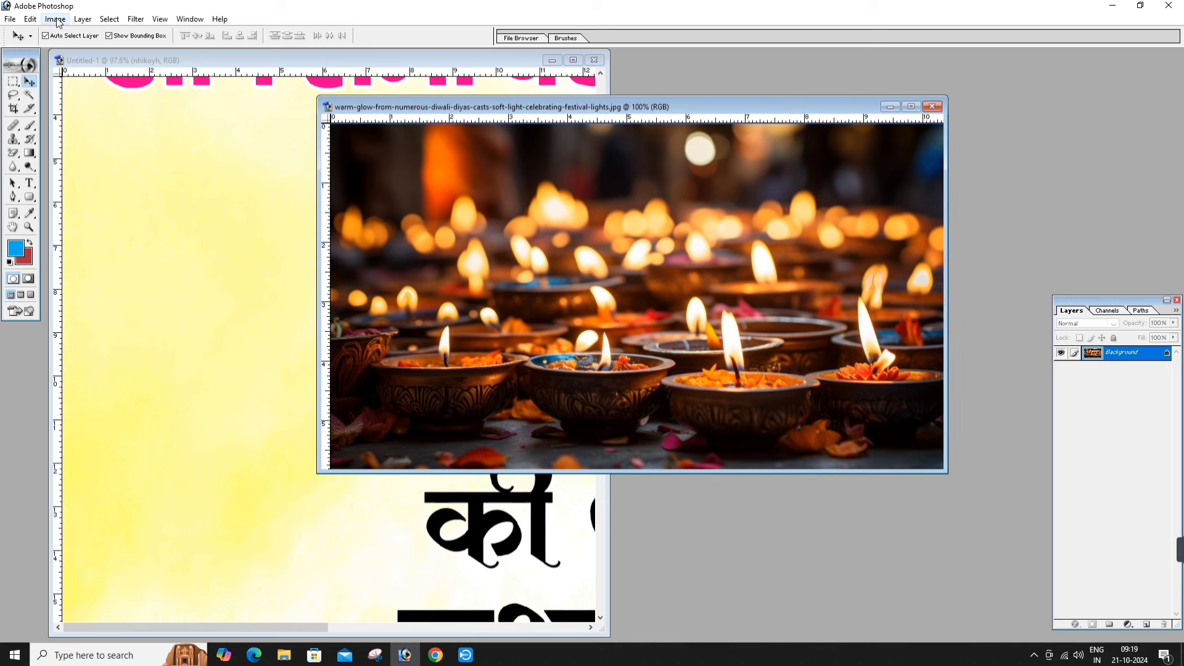
# Define the diyas photo as a pattern and return to the maximized poster.
pyautogui.click(31, 19)
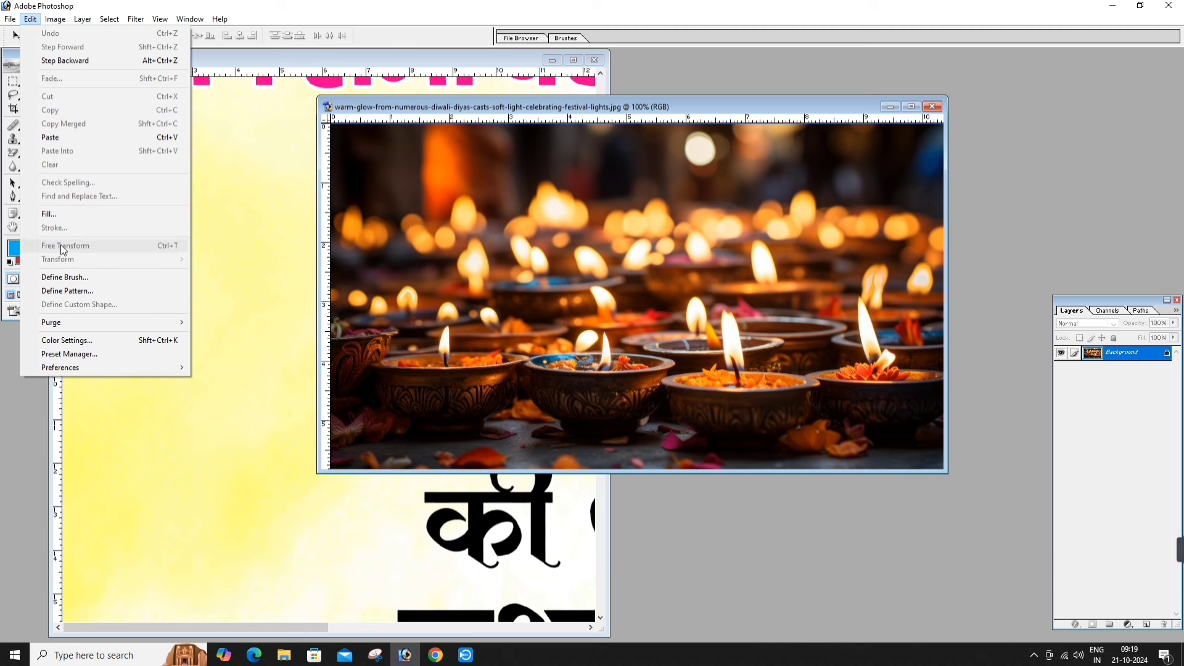
pyautogui.click(94, 289)
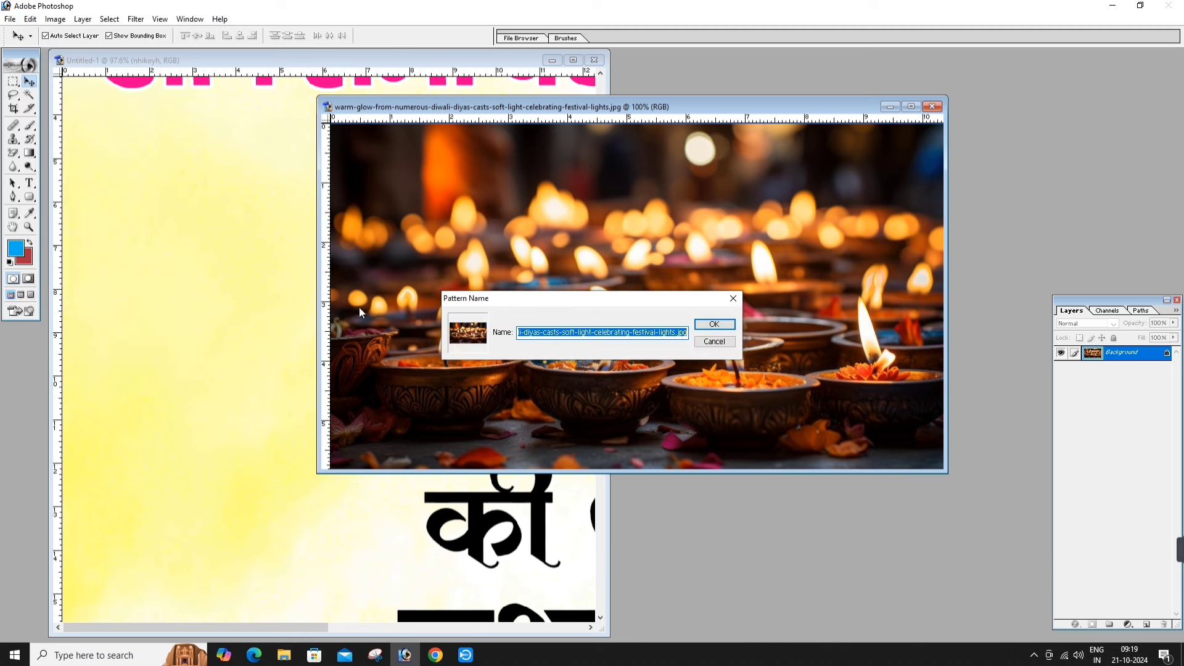
pyautogui.click(713, 324)
pyautogui.click(573, 60)
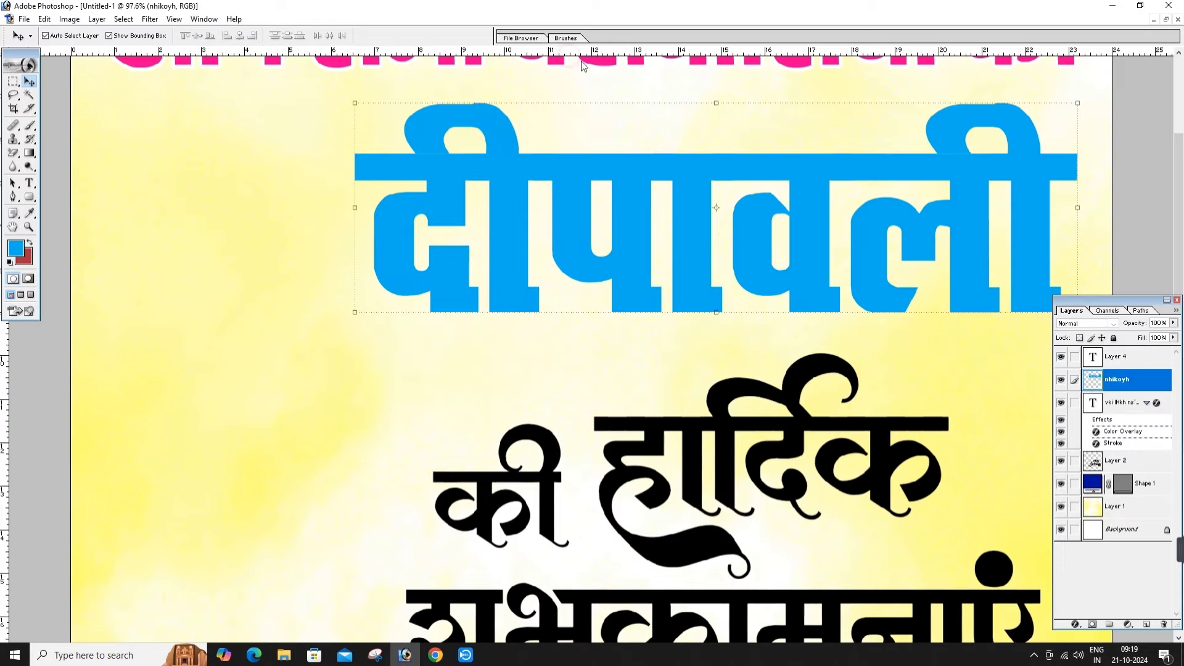
# Add a Pattern Overlay to the दीपावली lettering using the diya candle photo pattern.
pyautogui.click(1075, 624)
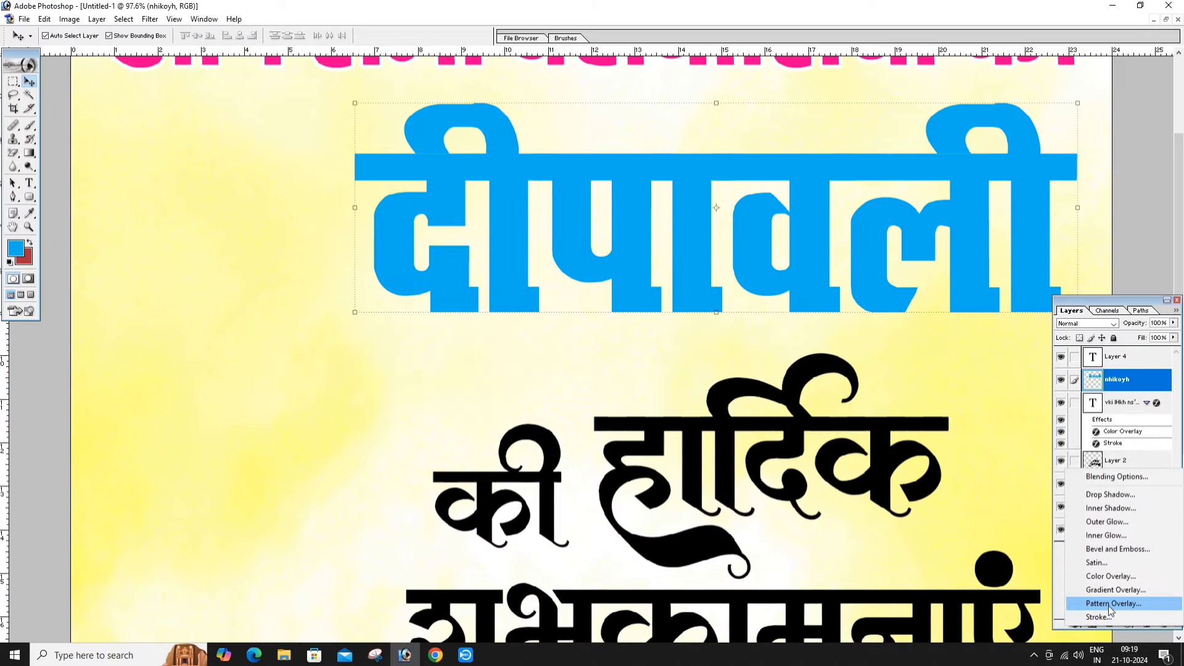
pyautogui.click(1108, 604)
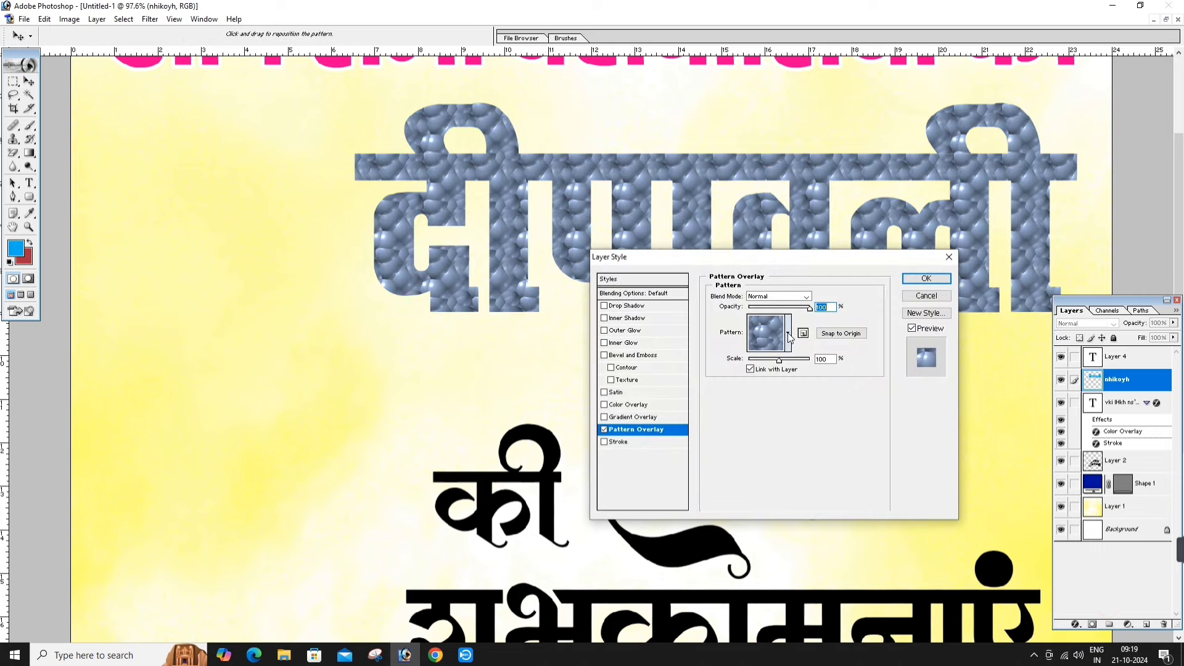
pyautogui.click(788, 338)
pyautogui.click(806, 370)
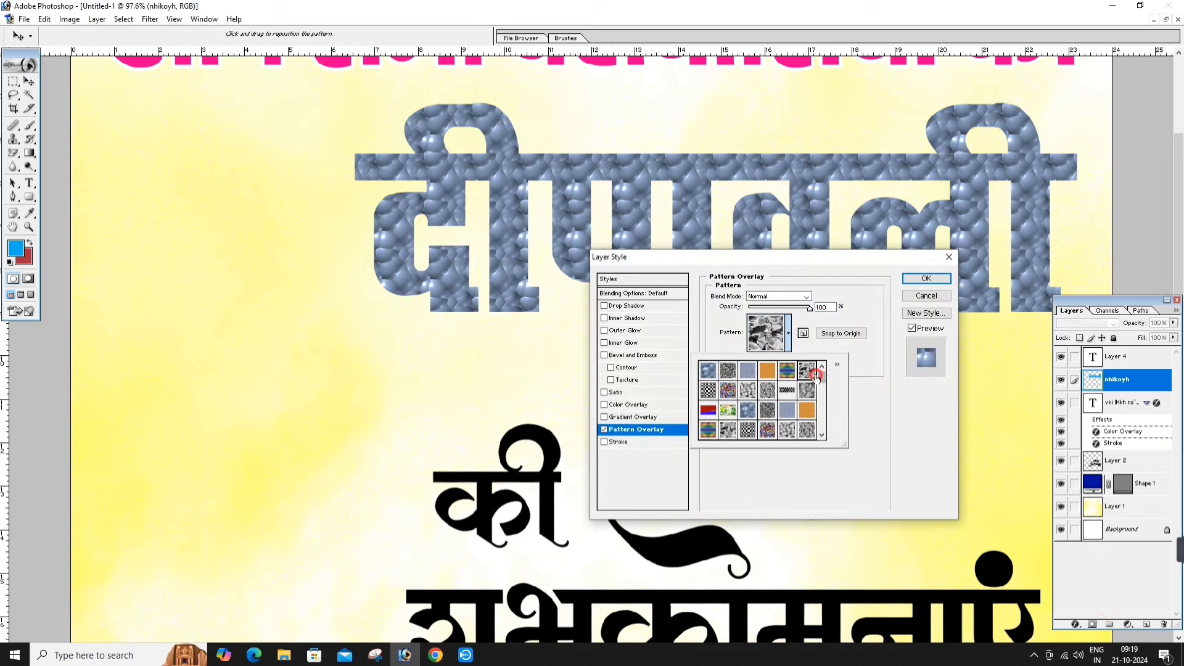
pyautogui.moveTo(820, 377); pyautogui.dragTo(821, 426)
pyautogui.click(787, 429)
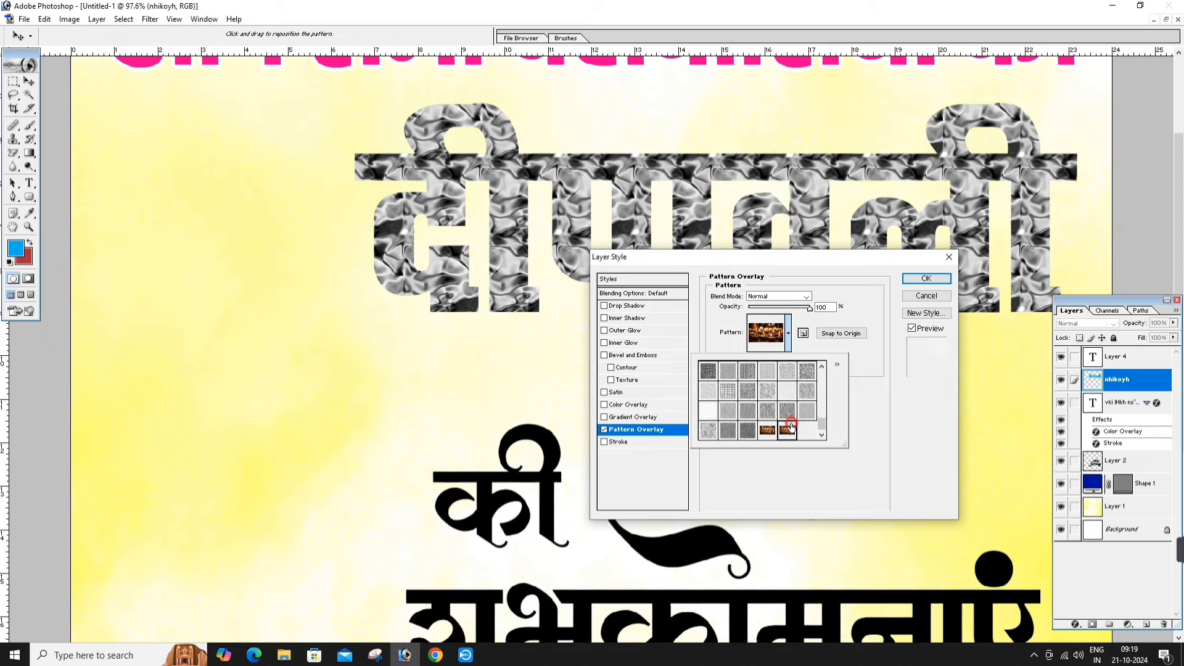
pyautogui.moveTo(797, 265); pyautogui.dragTo(1058, 113)
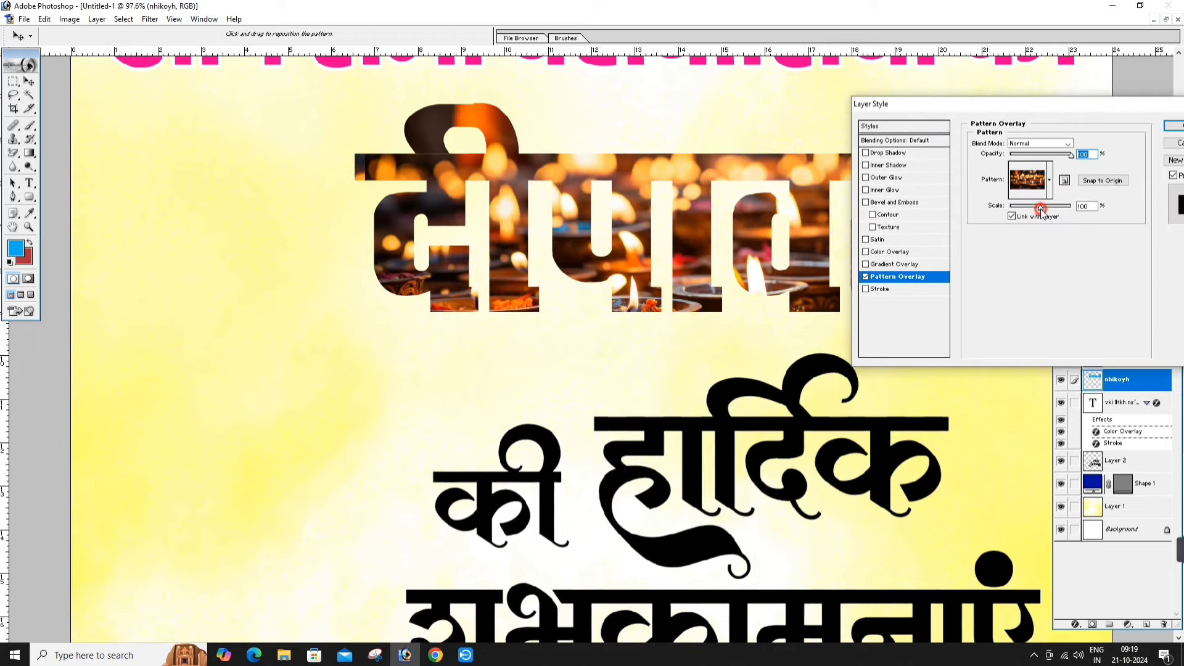
# Set the pattern overlay scale to about 91%.
pyautogui.press('Tab')
pyautogui.press('Down')
pyautogui.press('Down')
pyautogui.press('Down')
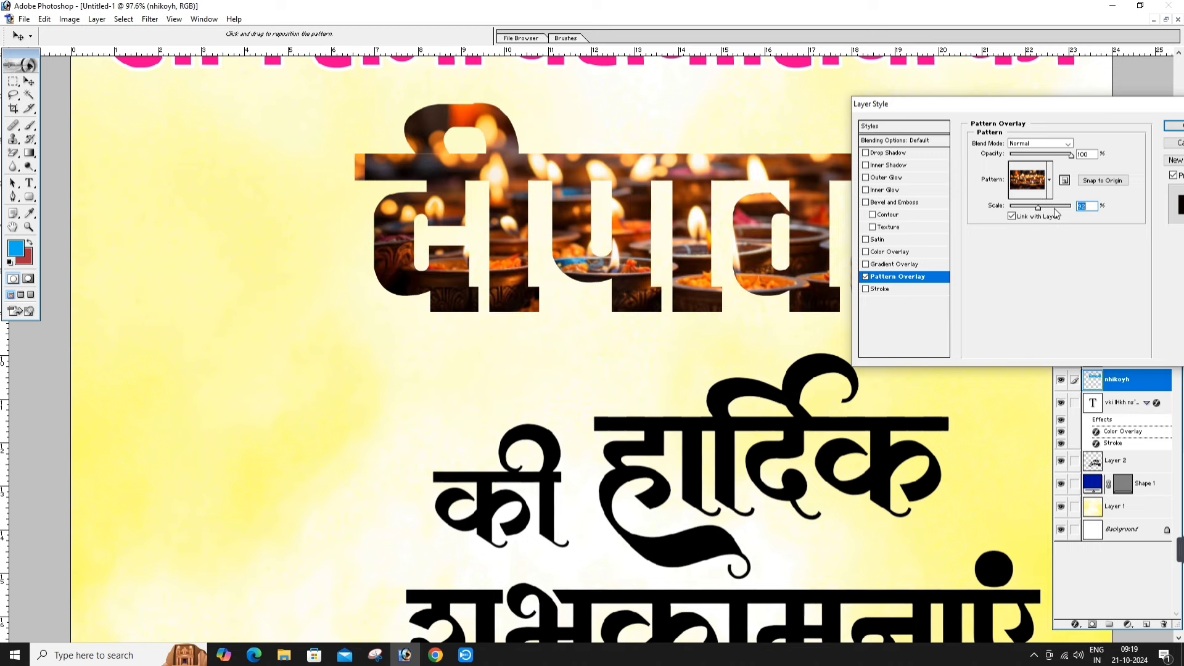
pyautogui.press('Down')
pyautogui.press('Down')
pyautogui.press('Down')
pyautogui.press('Up')
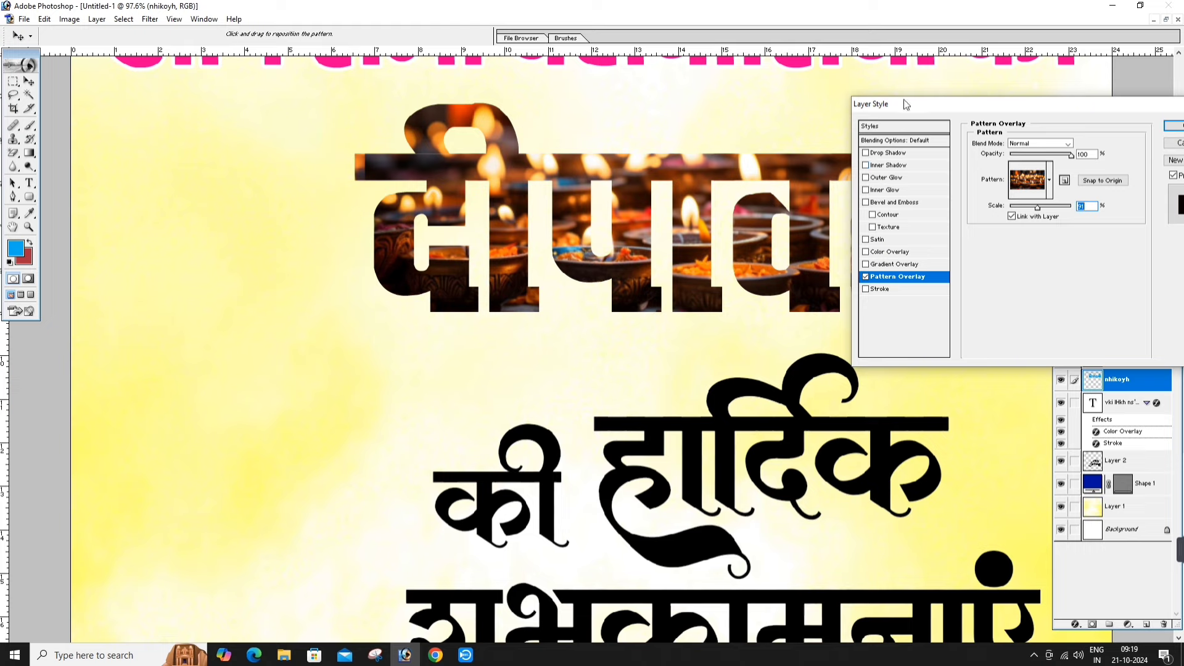
pyautogui.moveTo(905, 104); pyautogui.dragTo(159, 167)
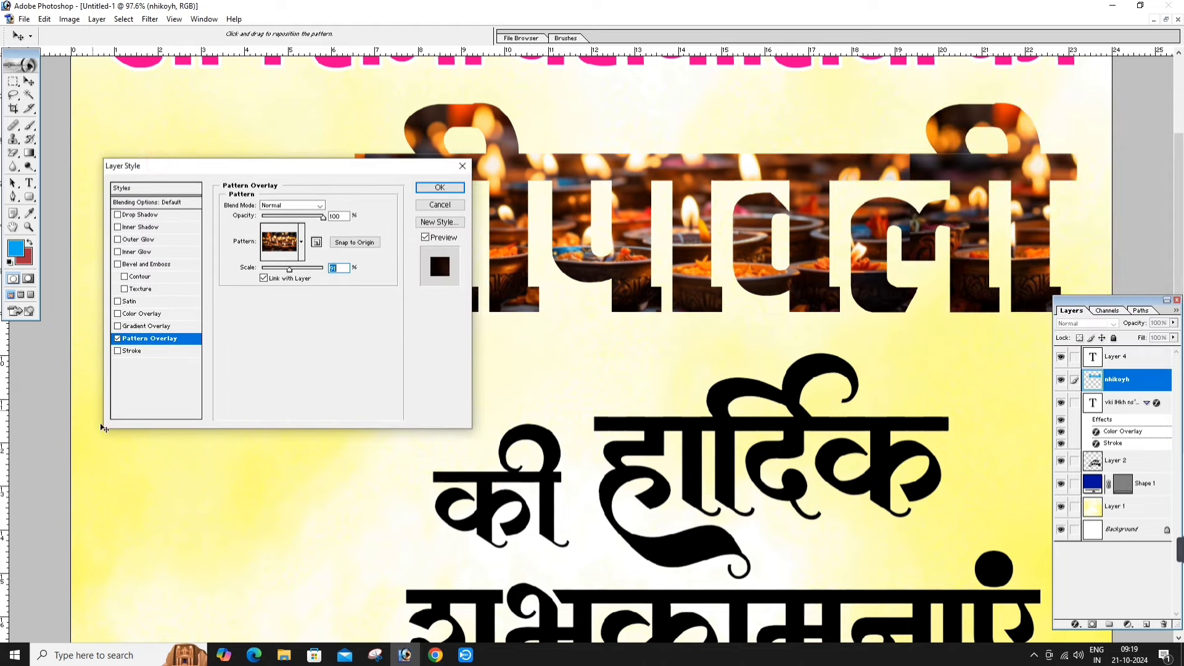
# Add a white Stroke outline to the दीपावली lettering.
pyautogui.click(159, 351)
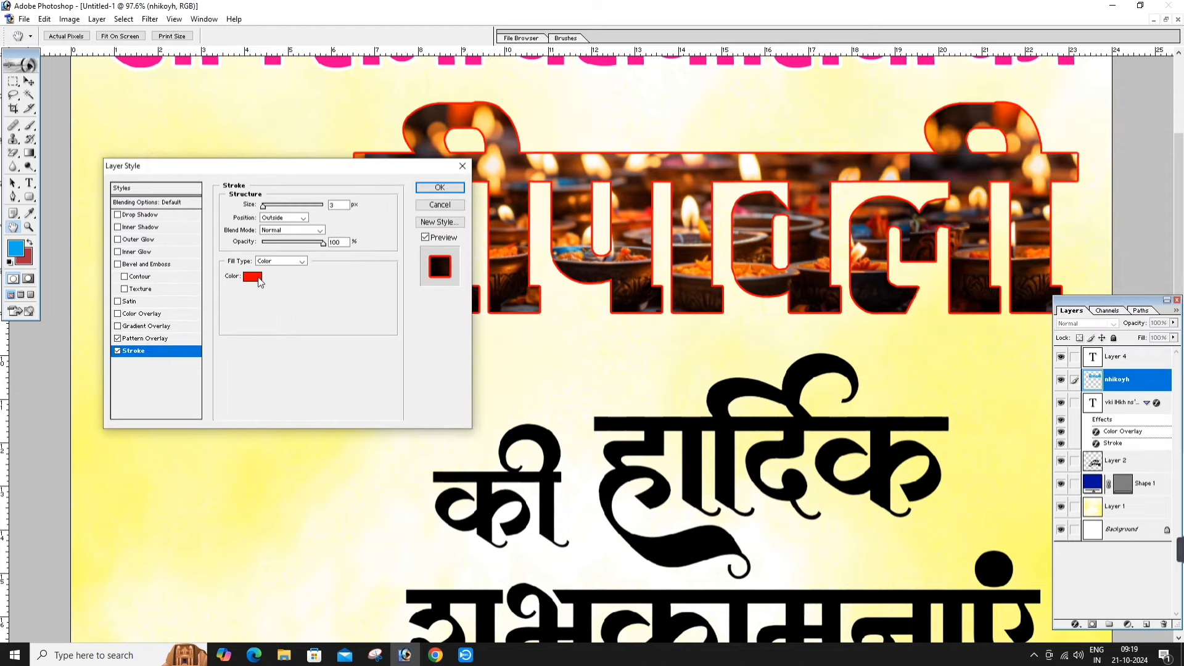
pyautogui.click(252, 276)
pyautogui.click(692, 356)
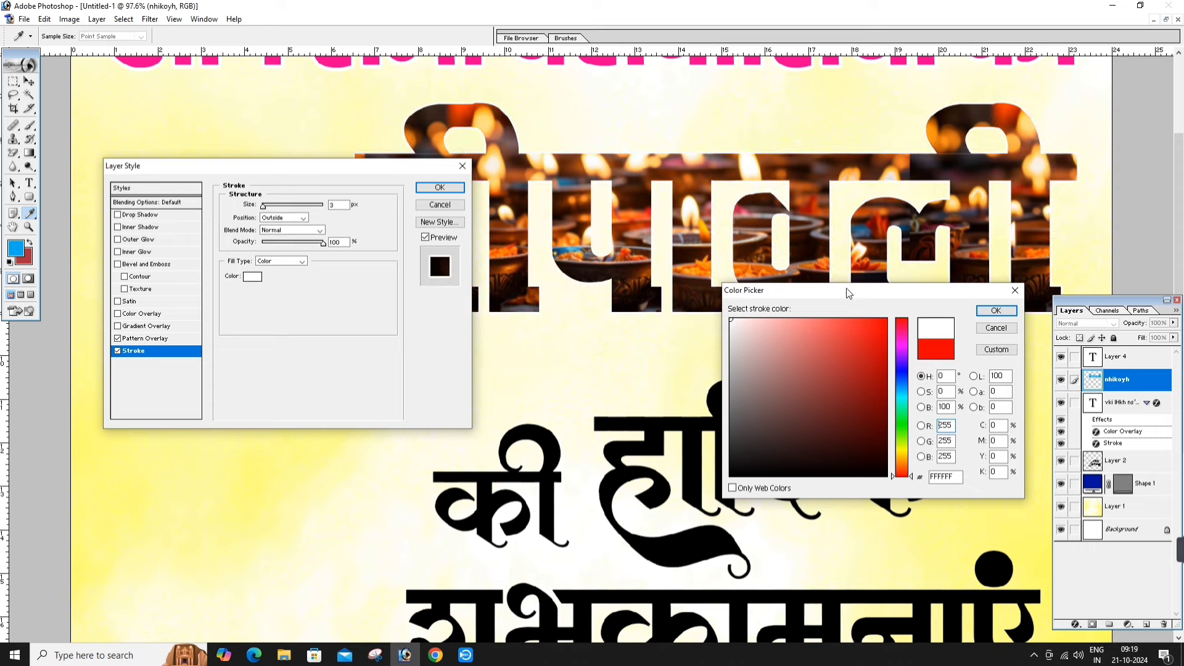
pyautogui.click(995, 311)
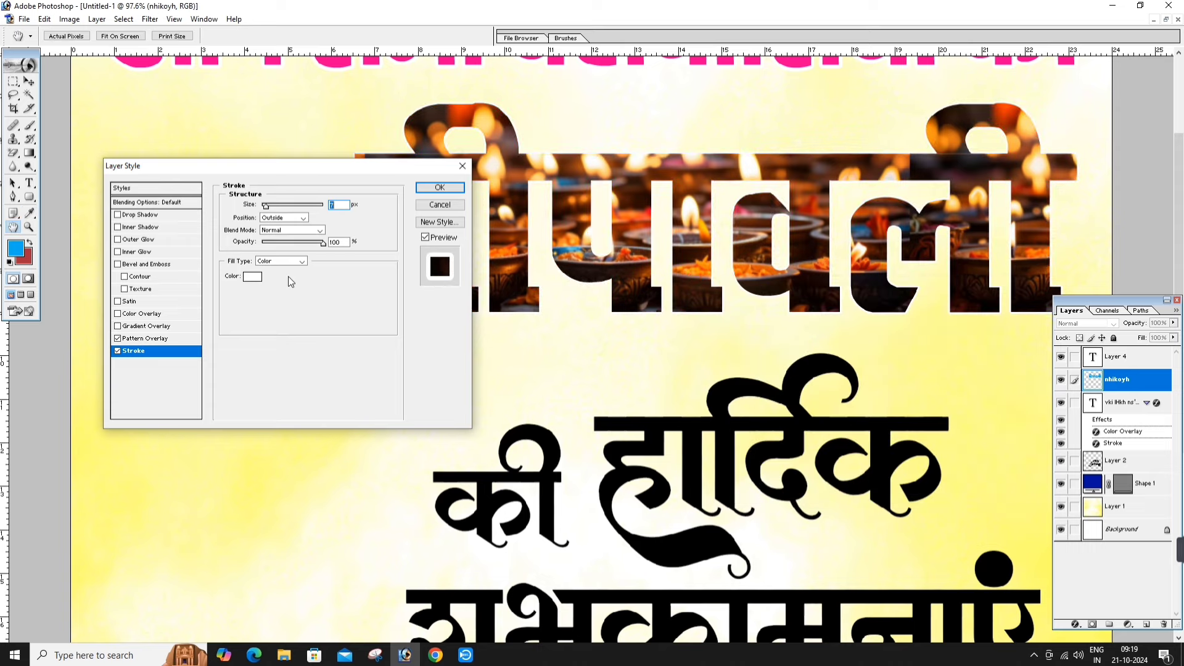
pyautogui.moveTo(313, 171); pyautogui.dragTo(671, 175)
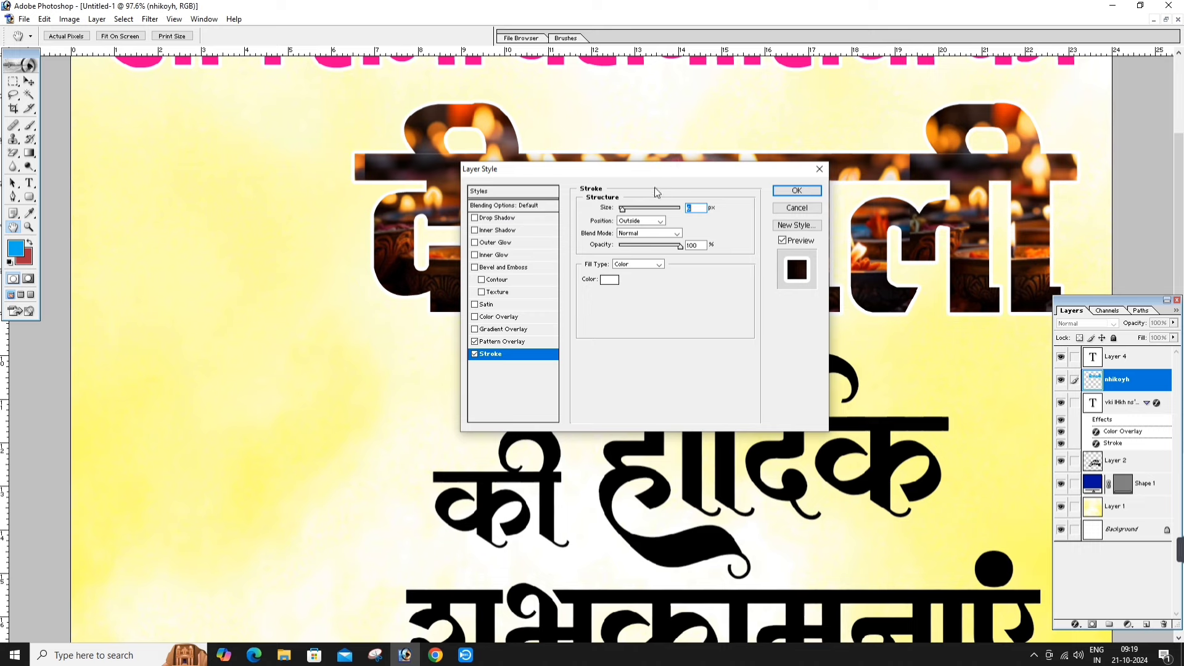
pyautogui.moveTo(643, 172); pyautogui.dragTo(809, 188)
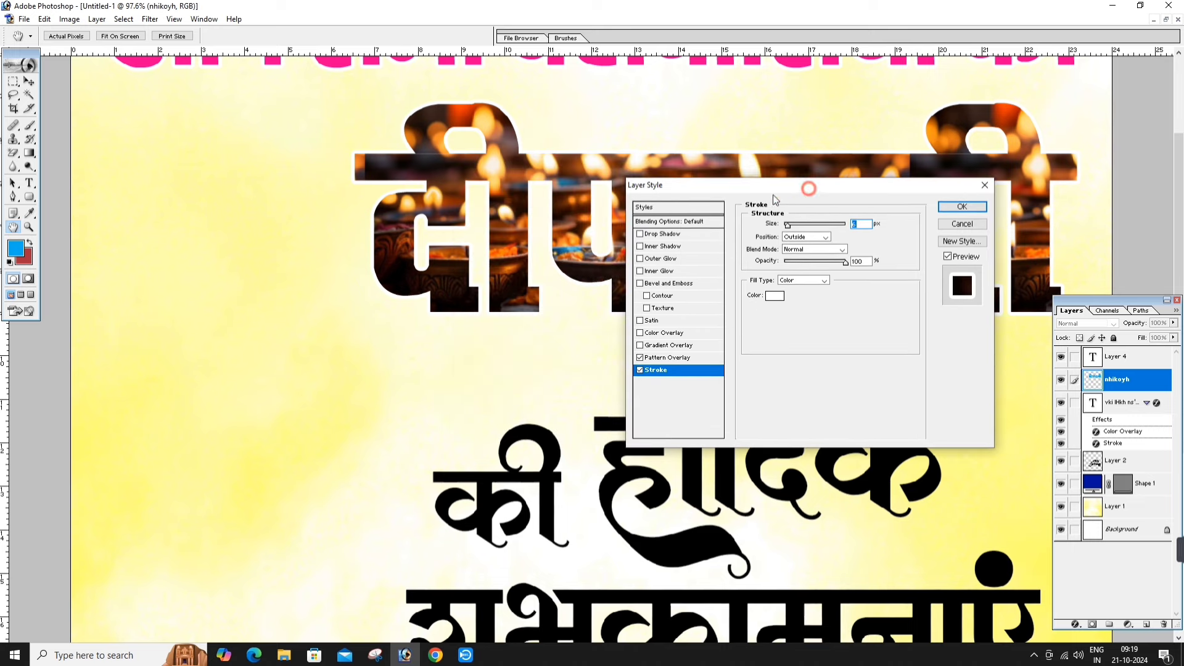
# Add a dark grey Normal Outer Glow at 82% opacity, 35 px size, and apply the effects.
pyautogui.click(677, 262)
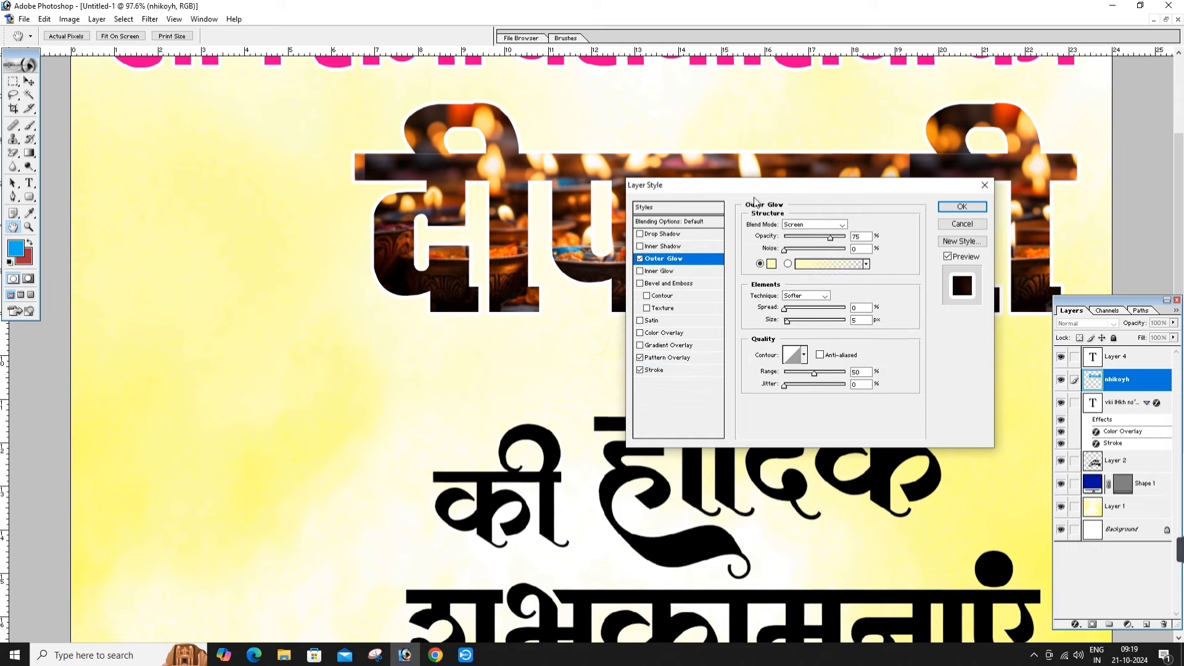
pyautogui.moveTo(678, 185); pyautogui.dragTo(738, 263)
pyautogui.click(832, 343)
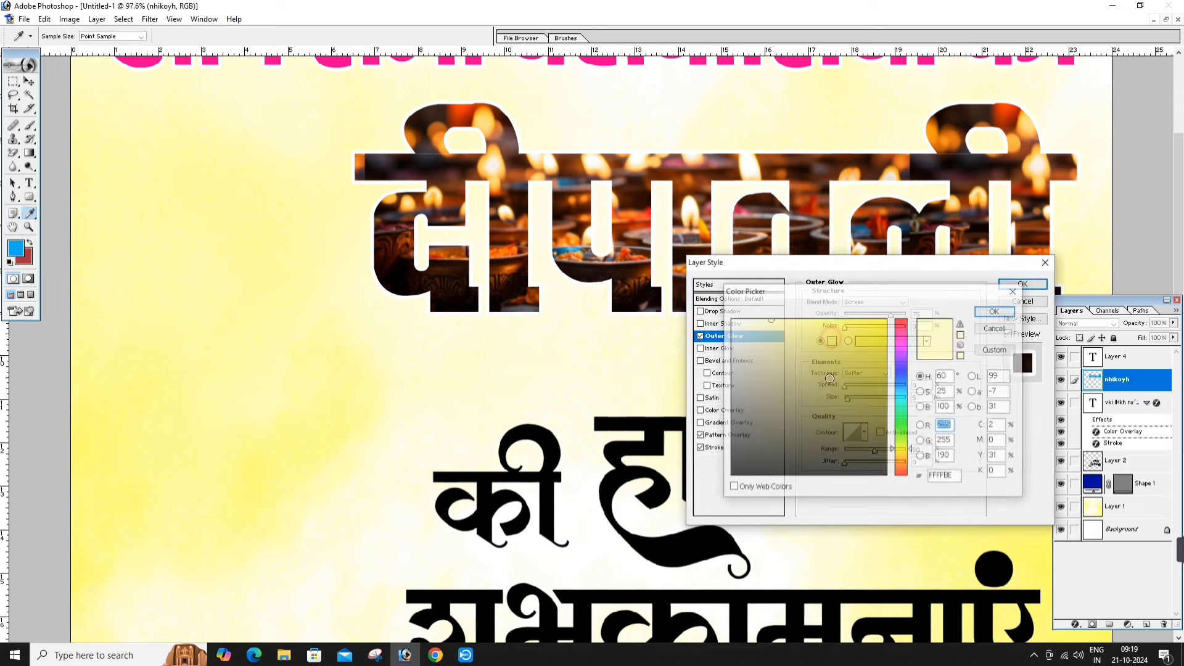
pyautogui.click(682, 427)
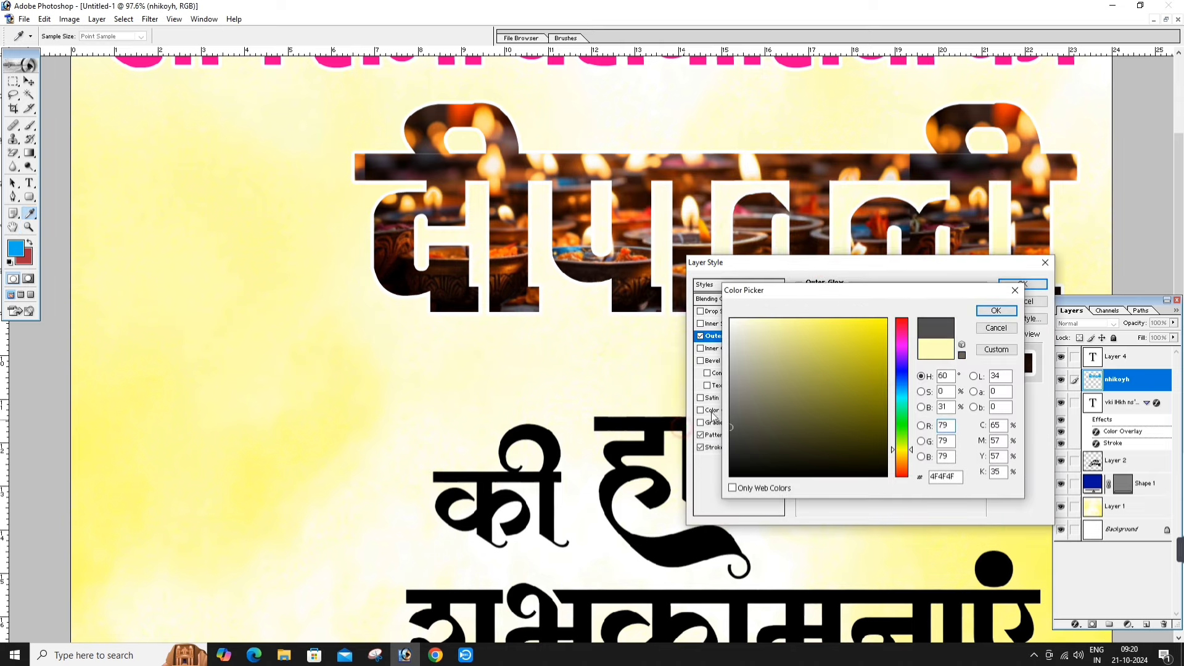
pyautogui.click(995, 310)
pyautogui.moveTo(889, 315); pyautogui.dragTo(895, 320)
pyautogui.click(874, 302)
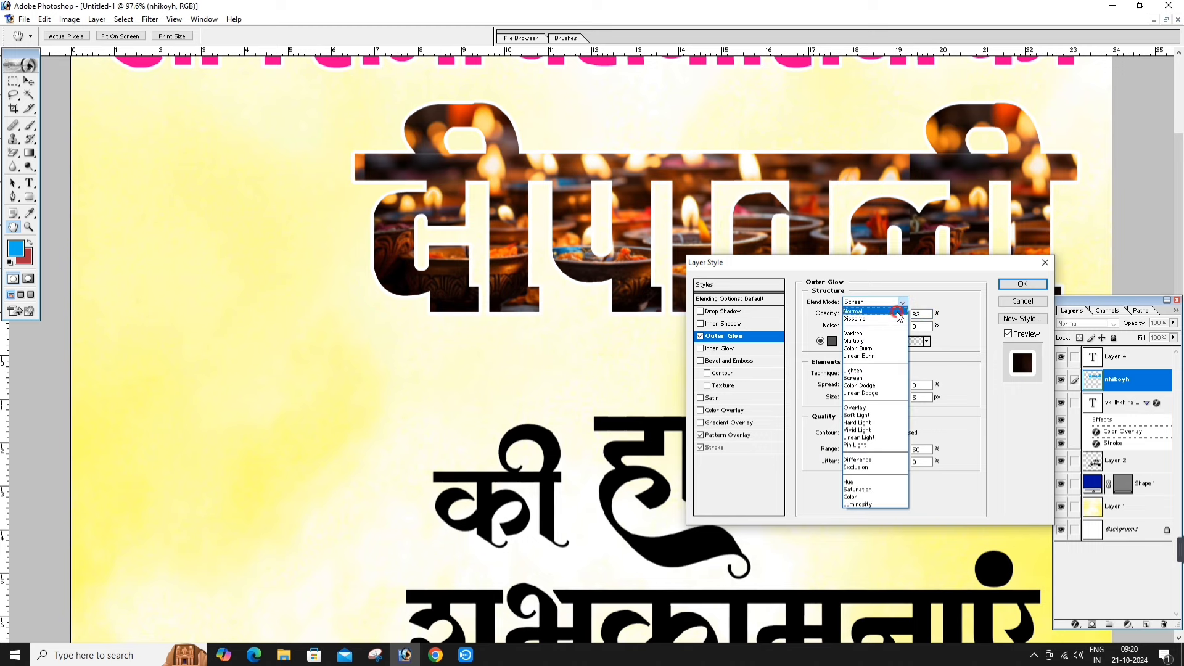
pyautogui.click(870, 309)
pyautogui.moveTo(849, 403); pyautogui.dragTo(856, 402)
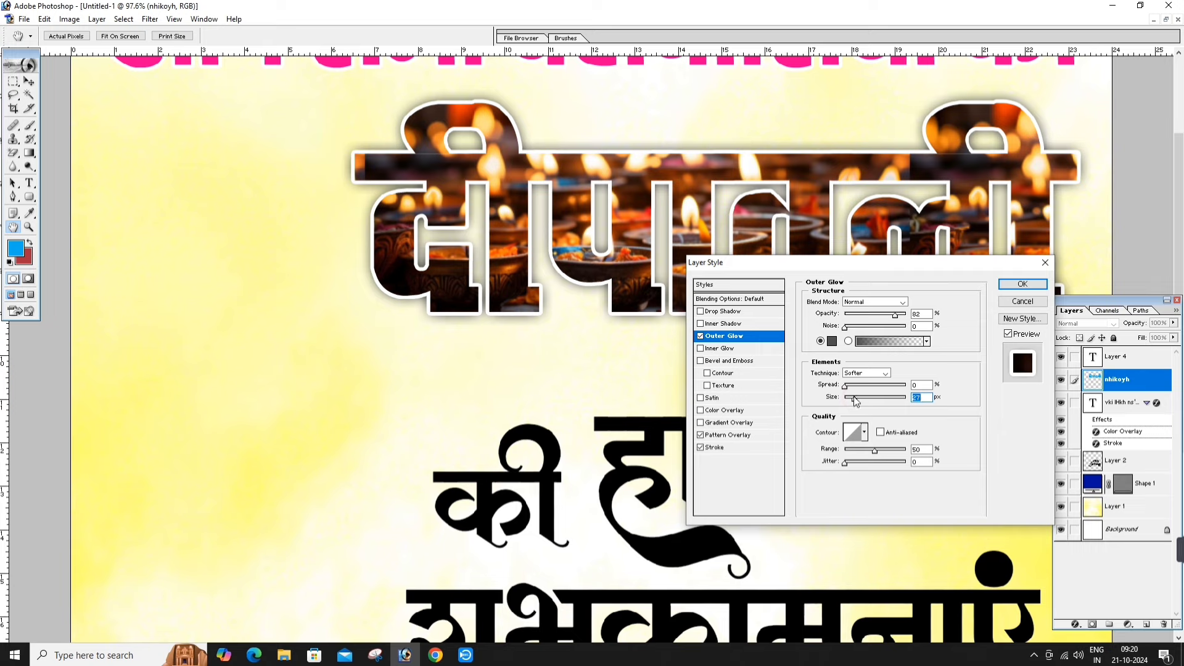
pyautogui.moveTo(855, 402); pyautogui.dragTo(858, 401)
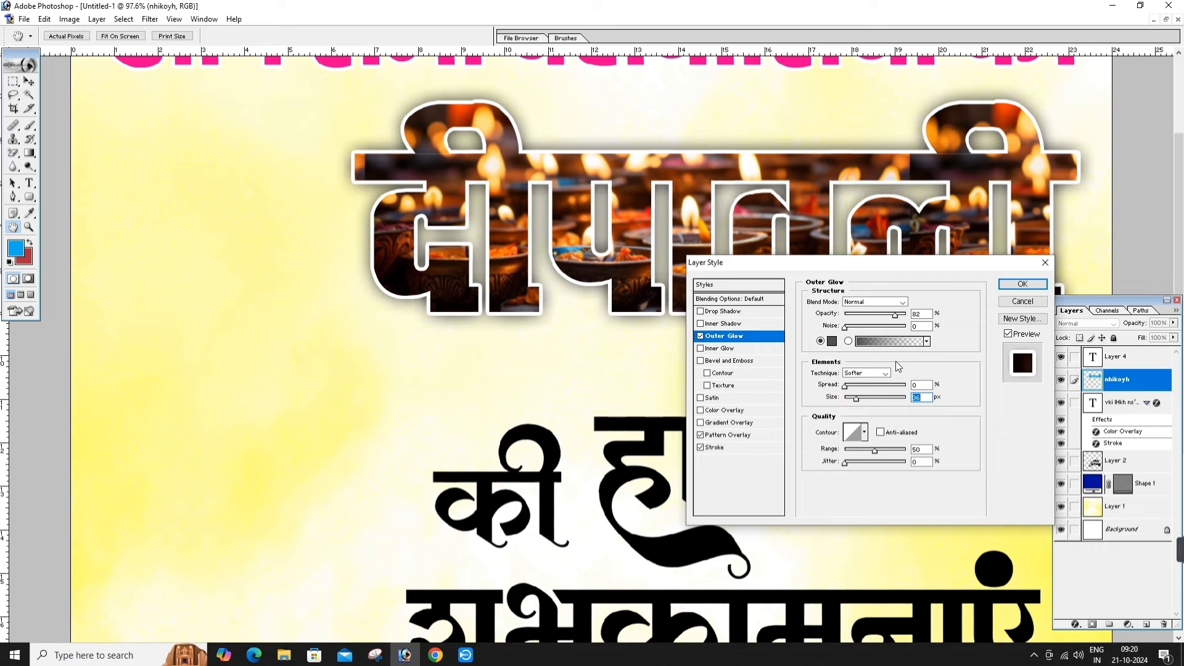
pyautogui.click(1018, 283)
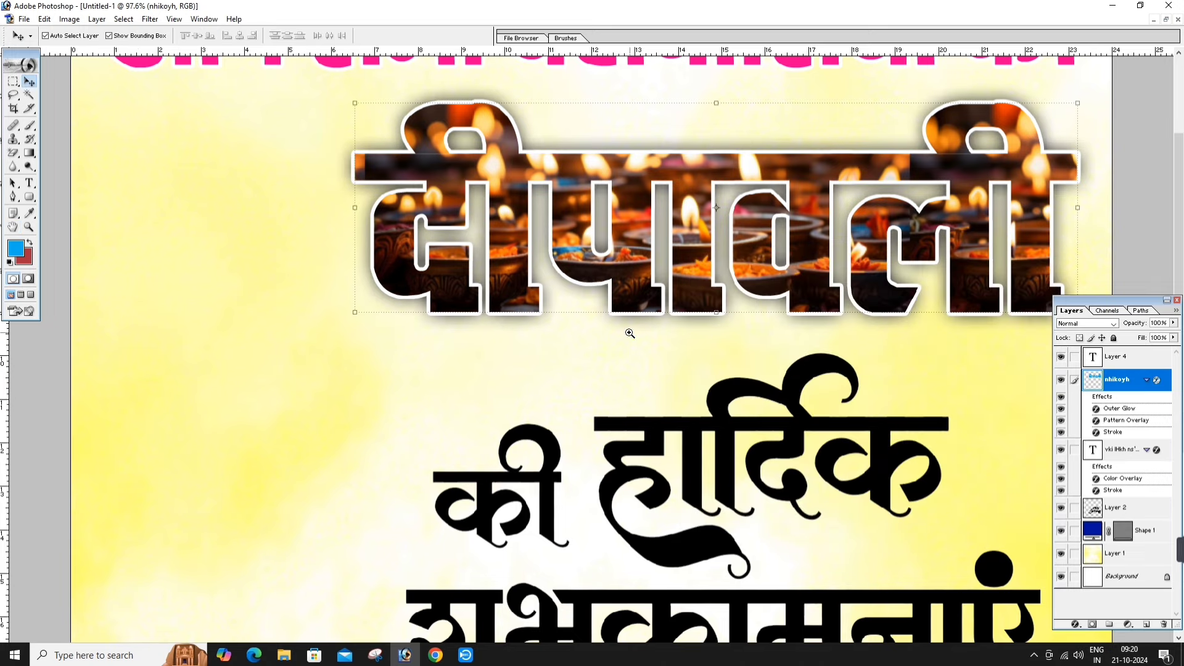
# Fit the poster on screen and nudge the हार्दिक शुभकामनाएं greeting slightly down-right.
pyautogui.rightClick(624, 327)
pyautogui.click(644, 333)
pyautogui.click(480, 324)
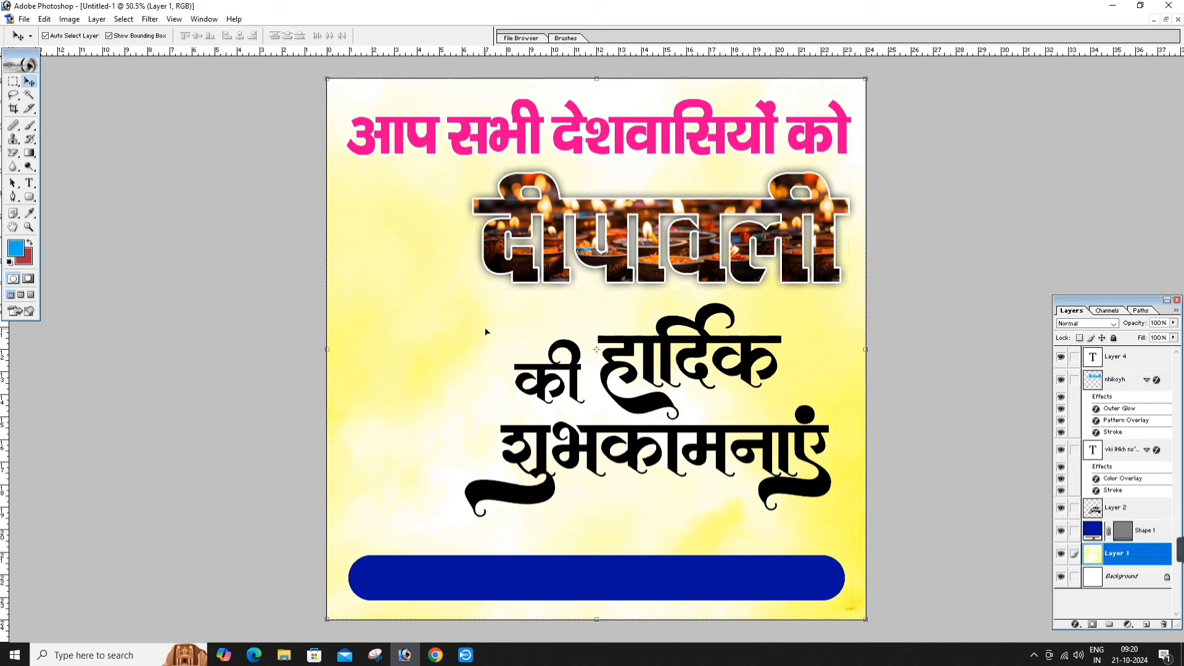
pyautogui.click(655, 220)
pyautogui.click(664, 334)
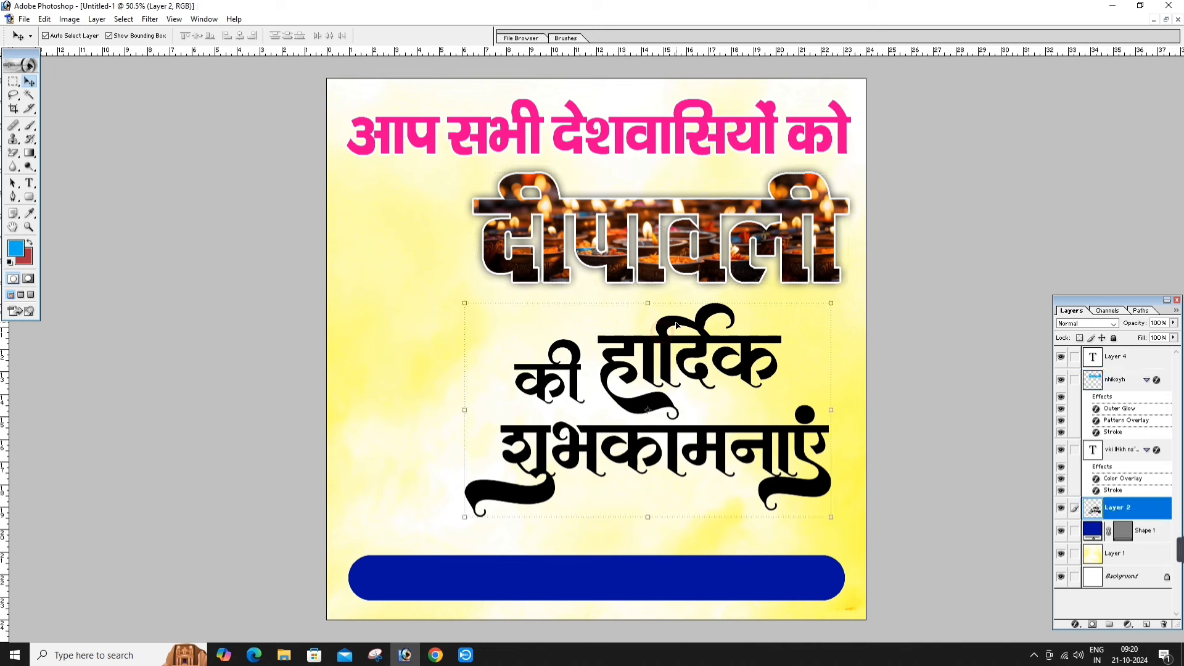
pyautogui.moveTo(665, 333); pyautogui.dragTo(669, 337)
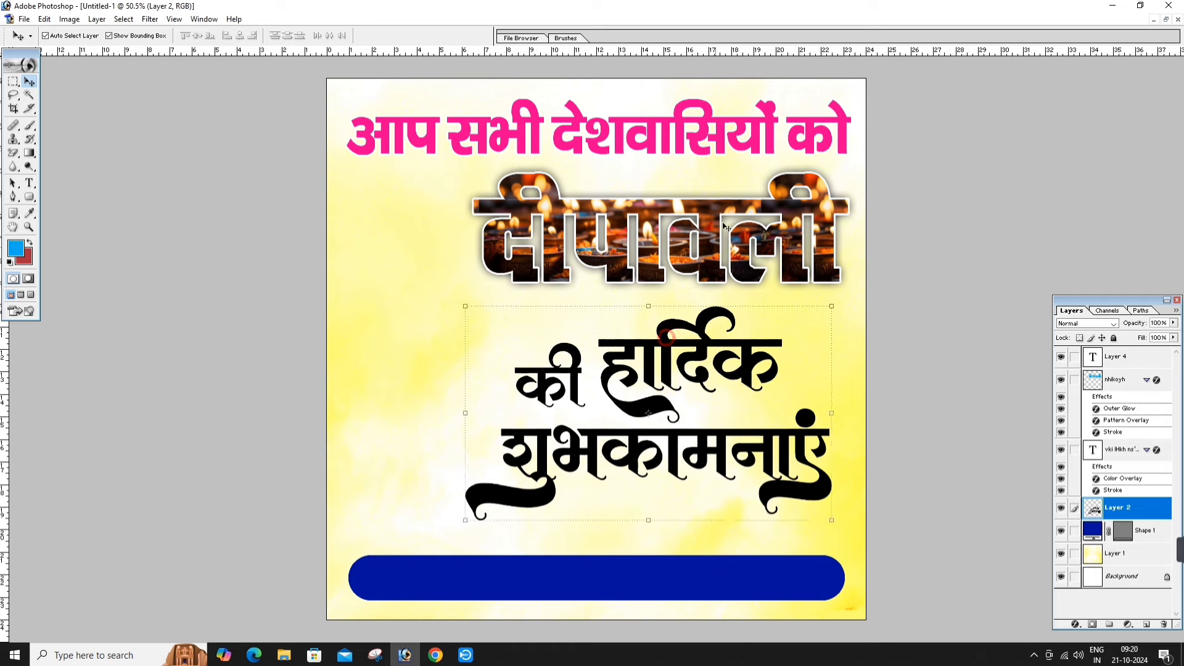
# Reopen and confirm the Deepawali lettering's layer effects.
pyautogui.click(699, 213)
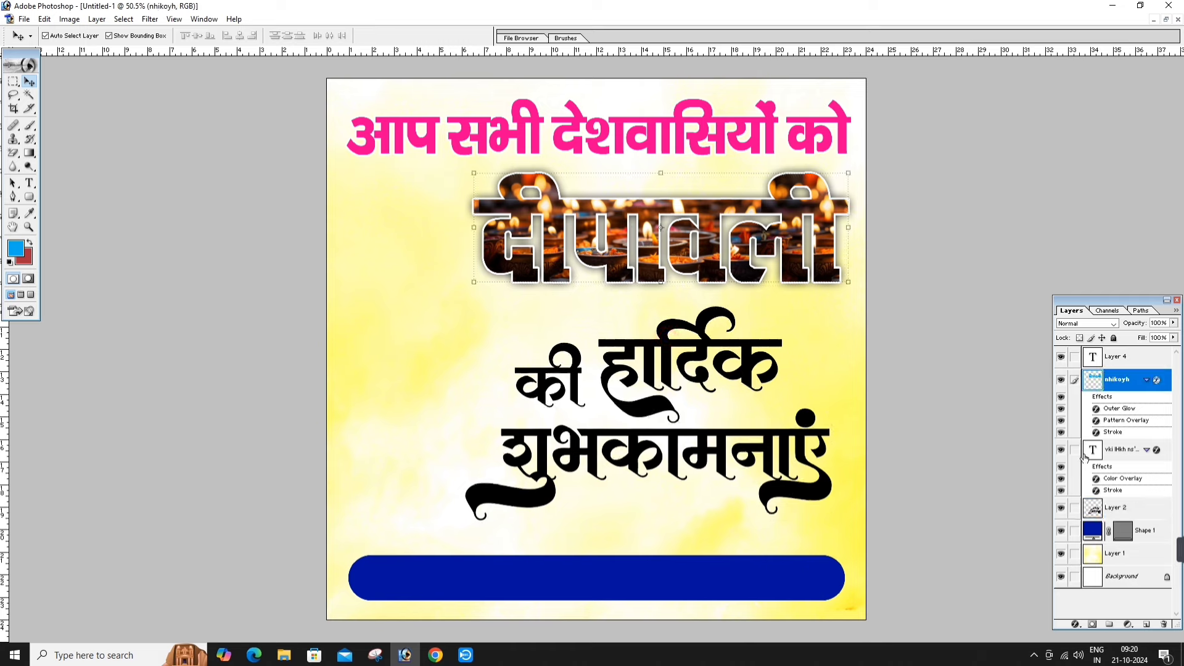
pyautogui.click(1075, 624)
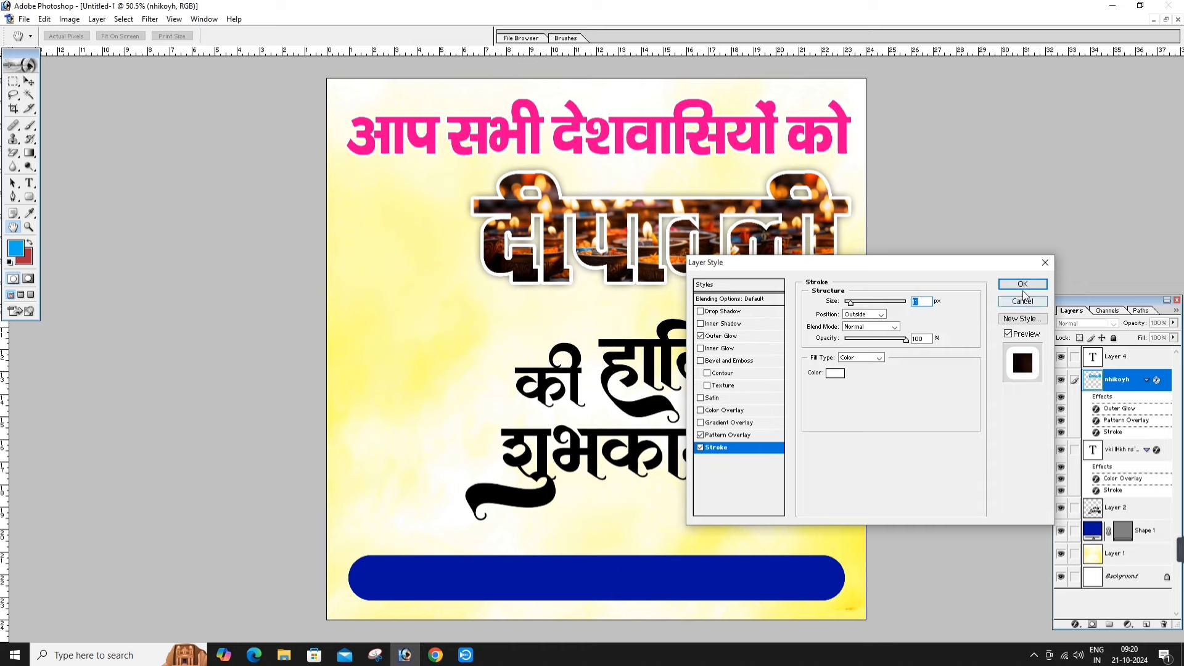
pyautogui.click(1021, 284)
pyautogui.click(835, 328)
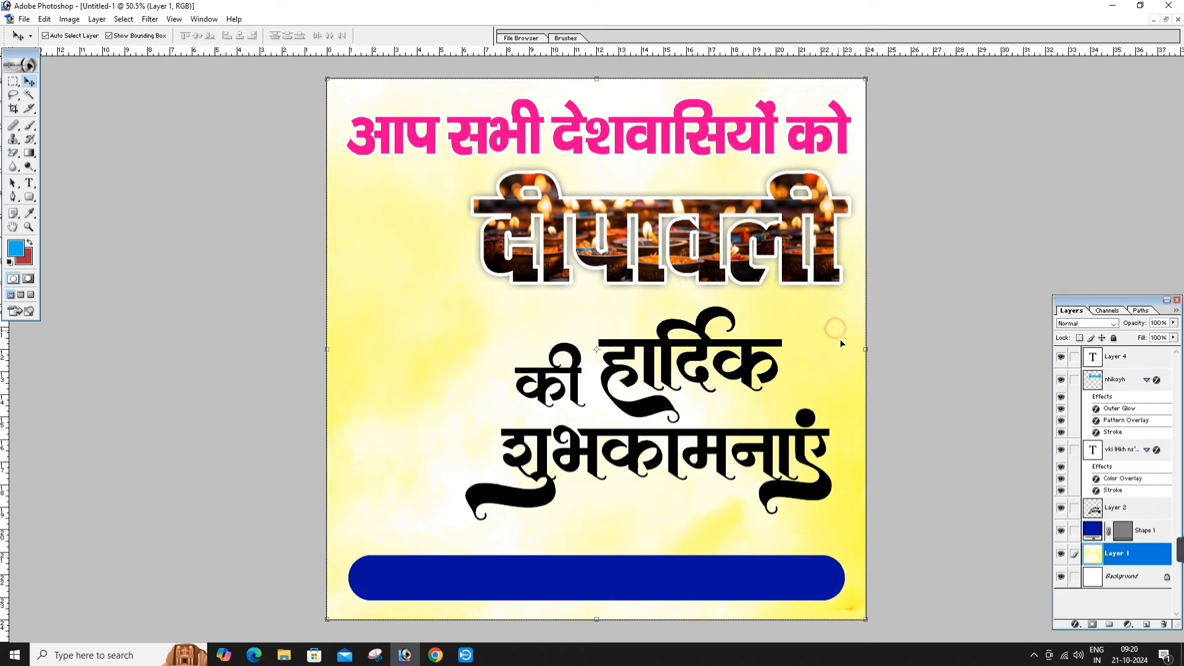
# Add a Gradient Overlay to the greeting calligraphy layer.
pyautogui.click(706, 341)
pyautogui.click(1075, 624)
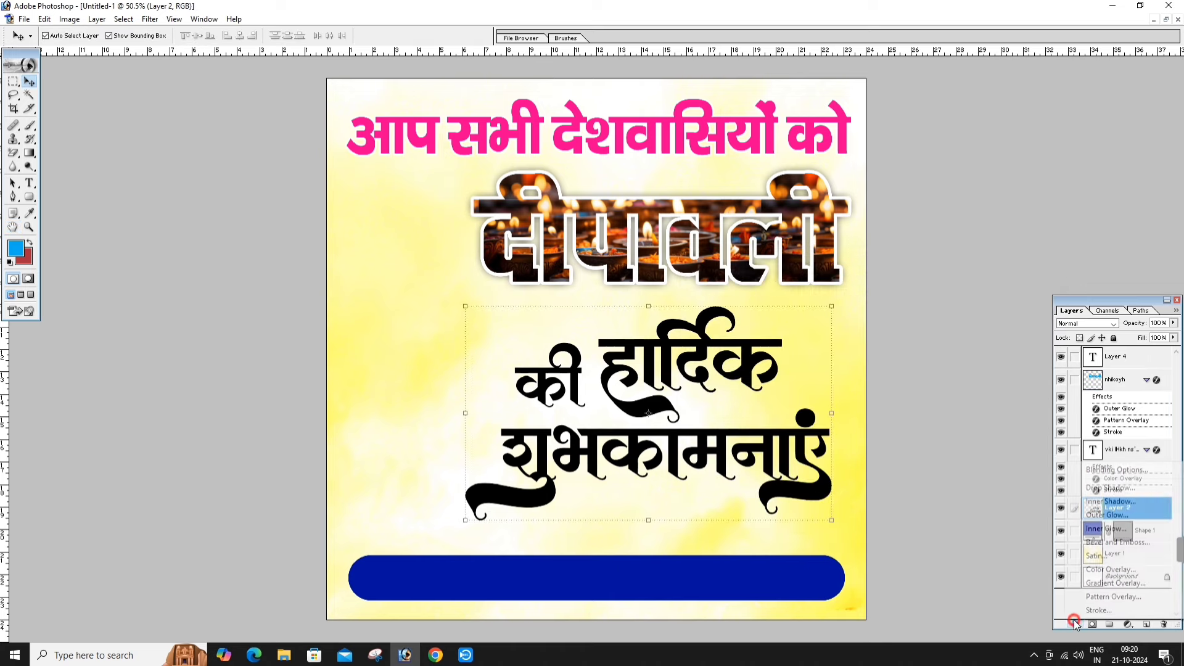
pyautogui.click(1080, 583)
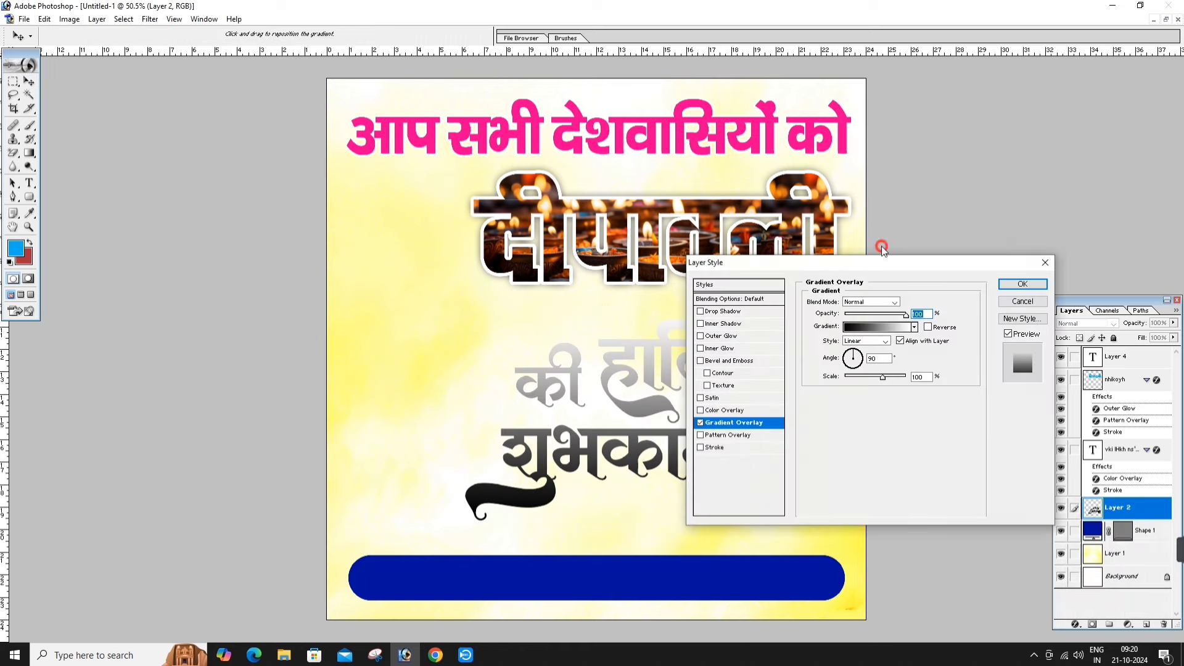
pyautogui.moveTo(882, 250); pyautogui.dragTo(945, 103)
pyautogui.click(965, 165)
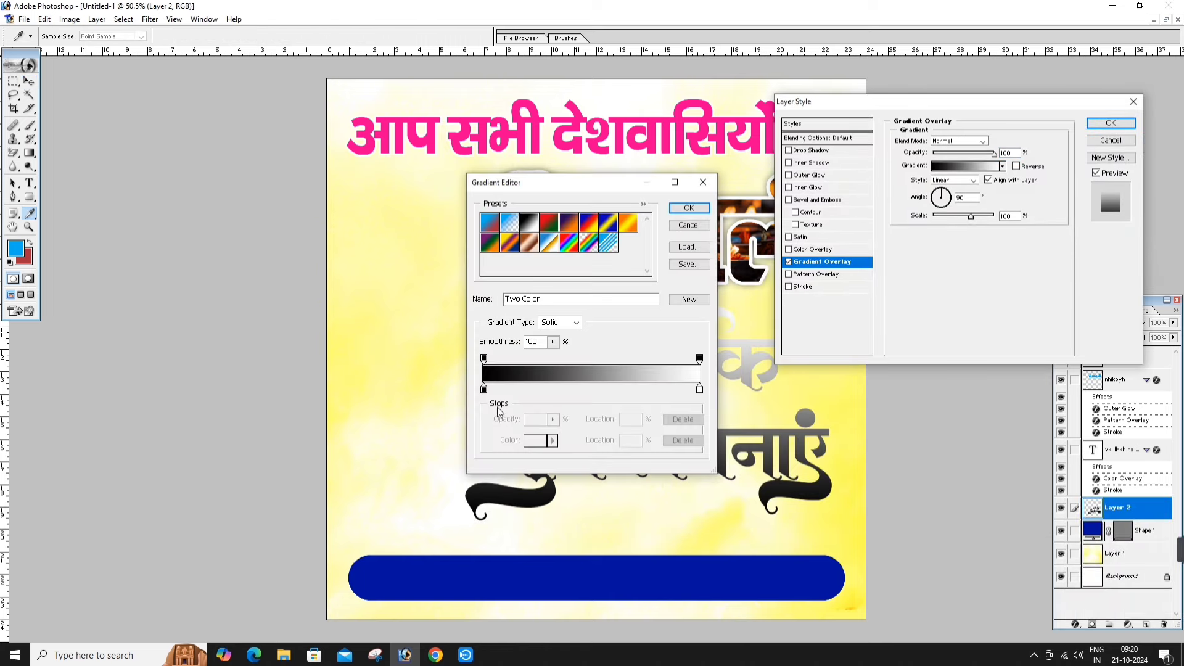
# Make the gradient dark red at both ends with a bright red middle stop.
pyautogui.click(484, 390)
pyautogui.doubleClick(484, 389)
pyautogui.click(886, 396)
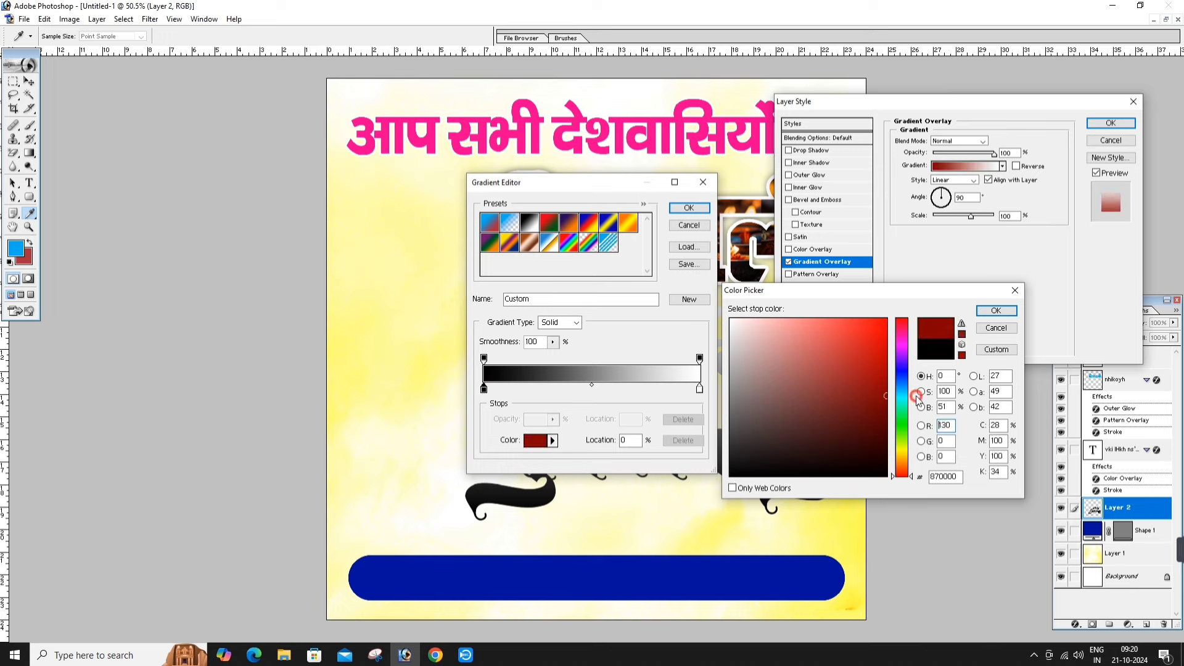
pyautogui.click(995, 309)
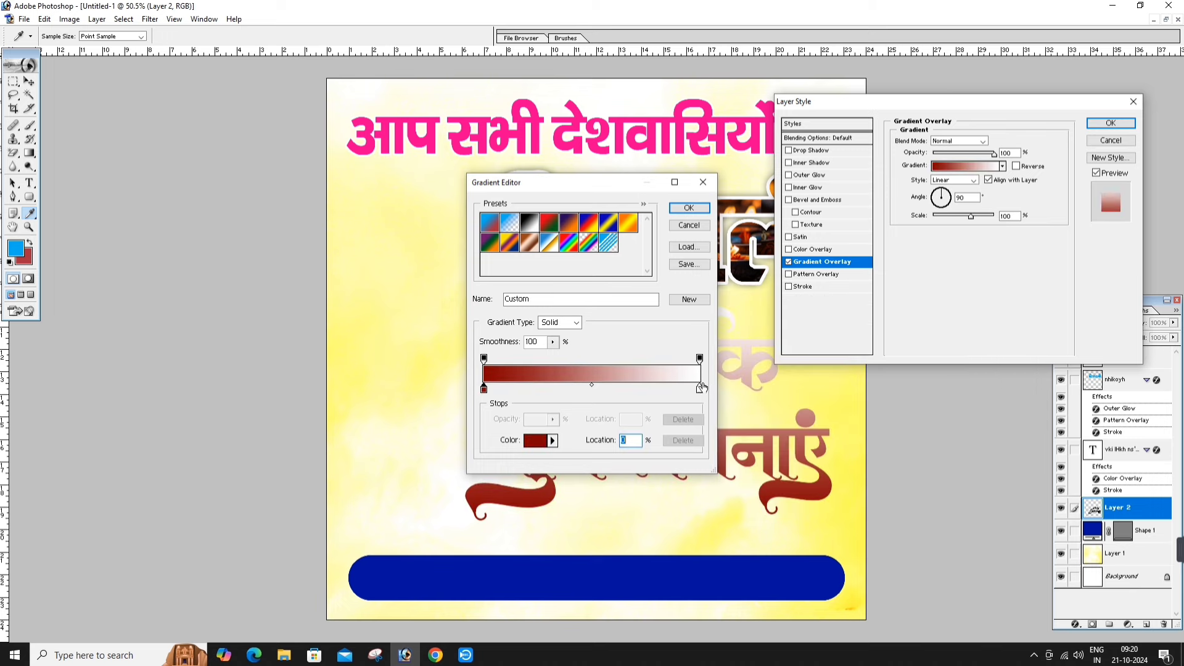
pyautogui.doubleClick(700, 387)
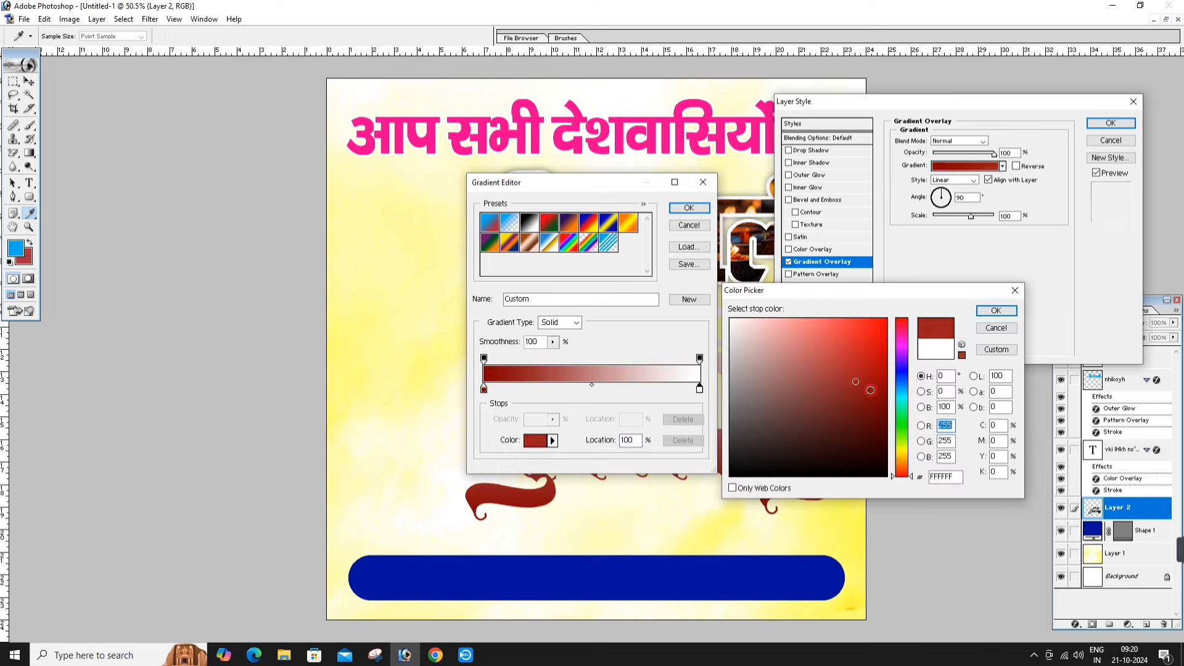
pyautogui.click(995, 310)
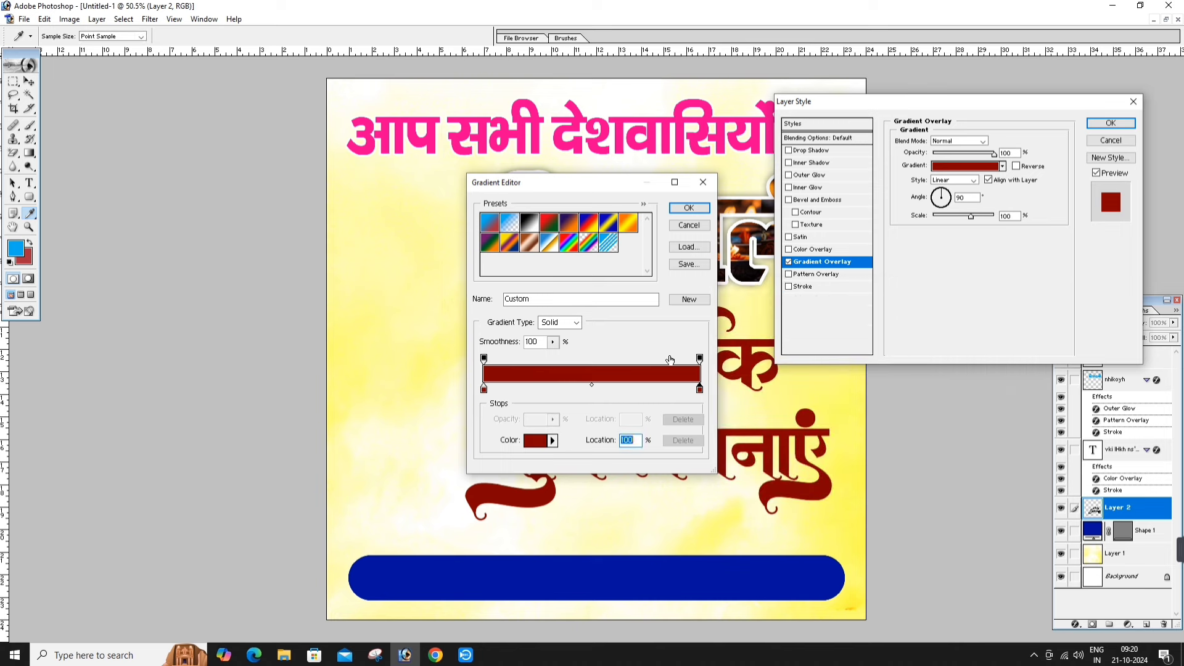
pyautogui.doubleClick(591, 388)
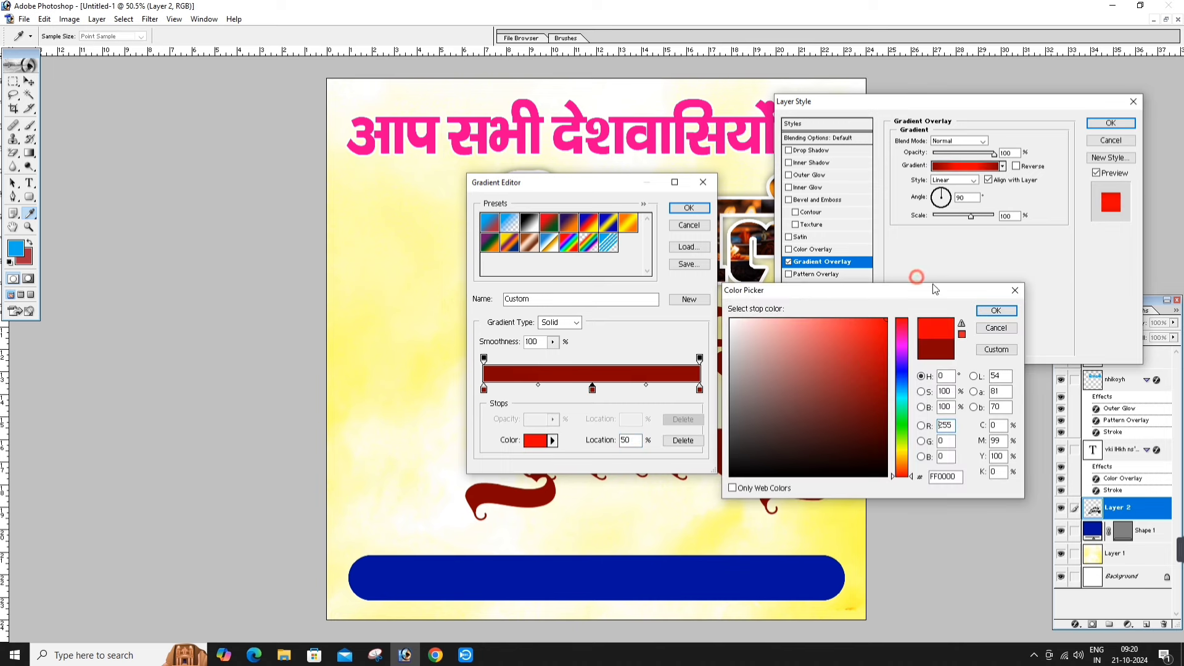
pyautogui.click(995, 310)
pyautogui.click(689, 208)
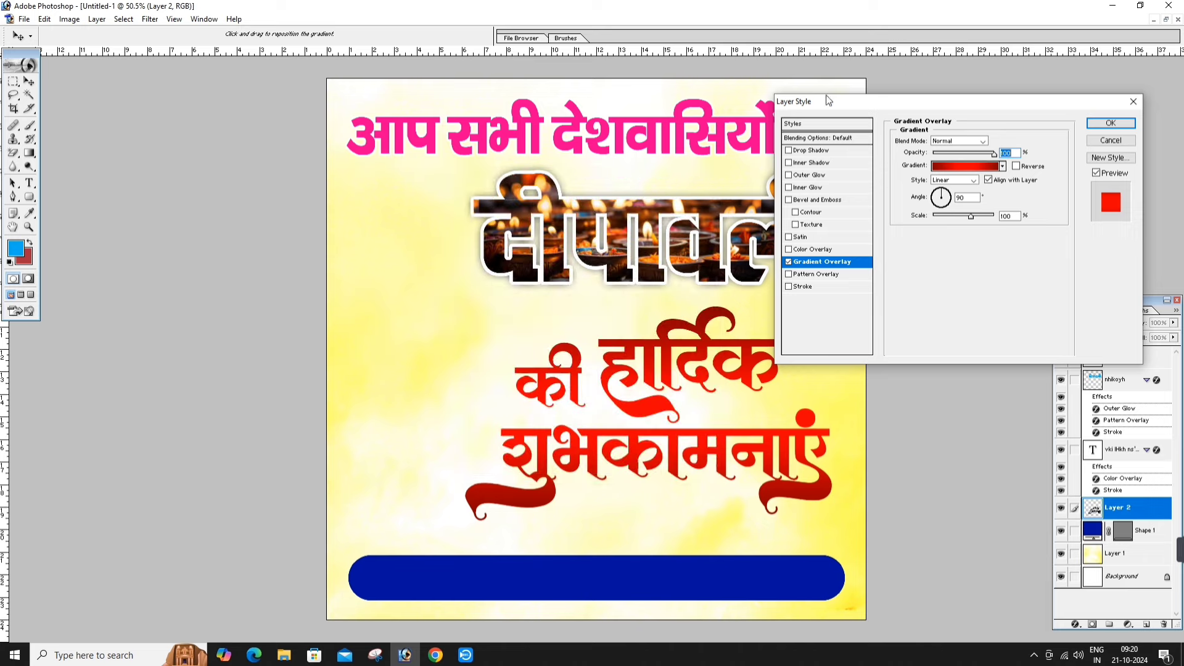
# Add a white 10 px Stroke to the greeting, apply the effects, and zoom to 100%.
pyautogui.moveTo(826, 102); pyautogui.dragTo(921, 119)
pyautogui.moveTo(849, 291); pyautogui.dragTo(456, 541)
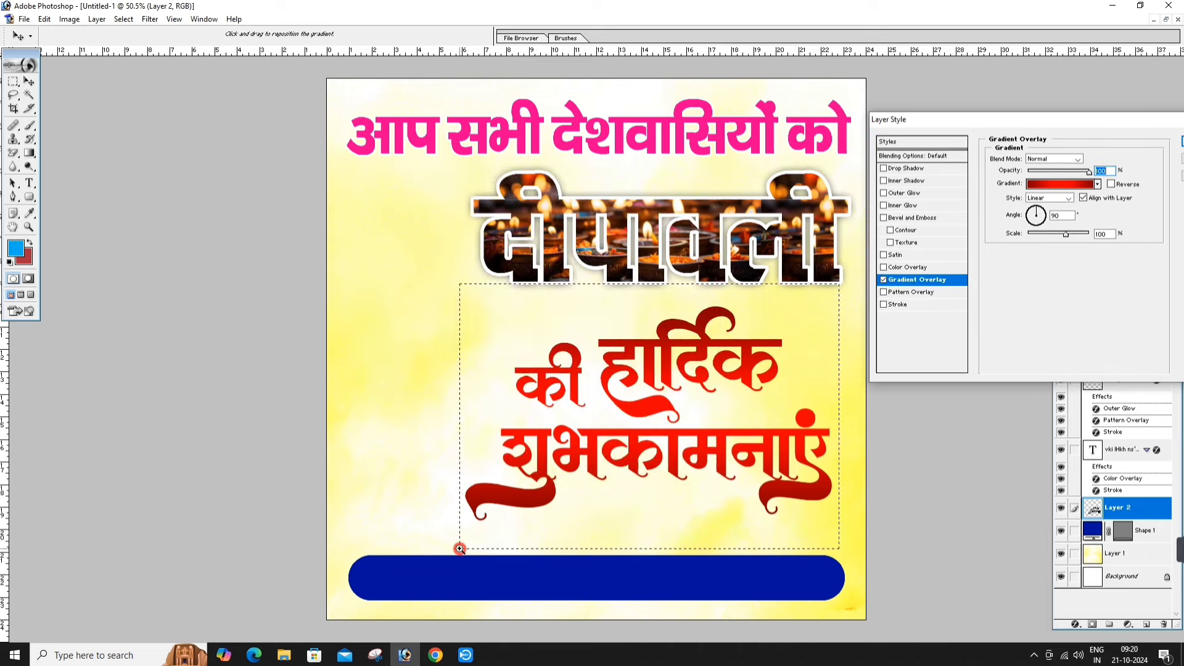
pyautogui.hotkey('ctrl', '0')
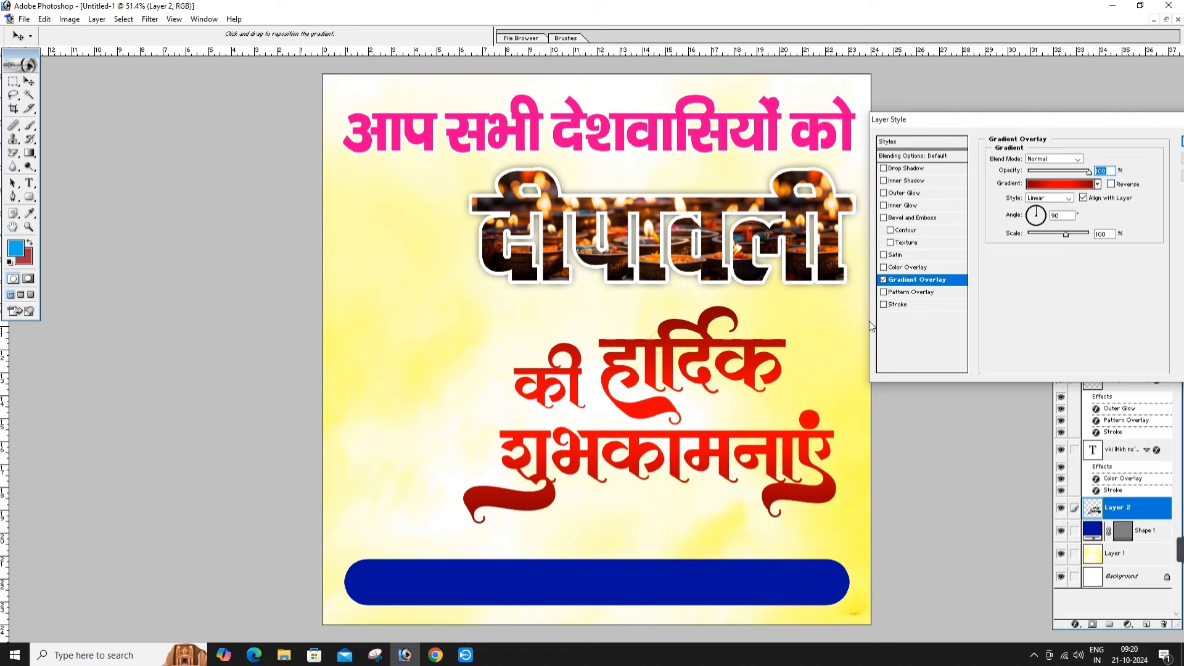
pyautogui.click(899, 305)
pyautogui.click(1017, 233)
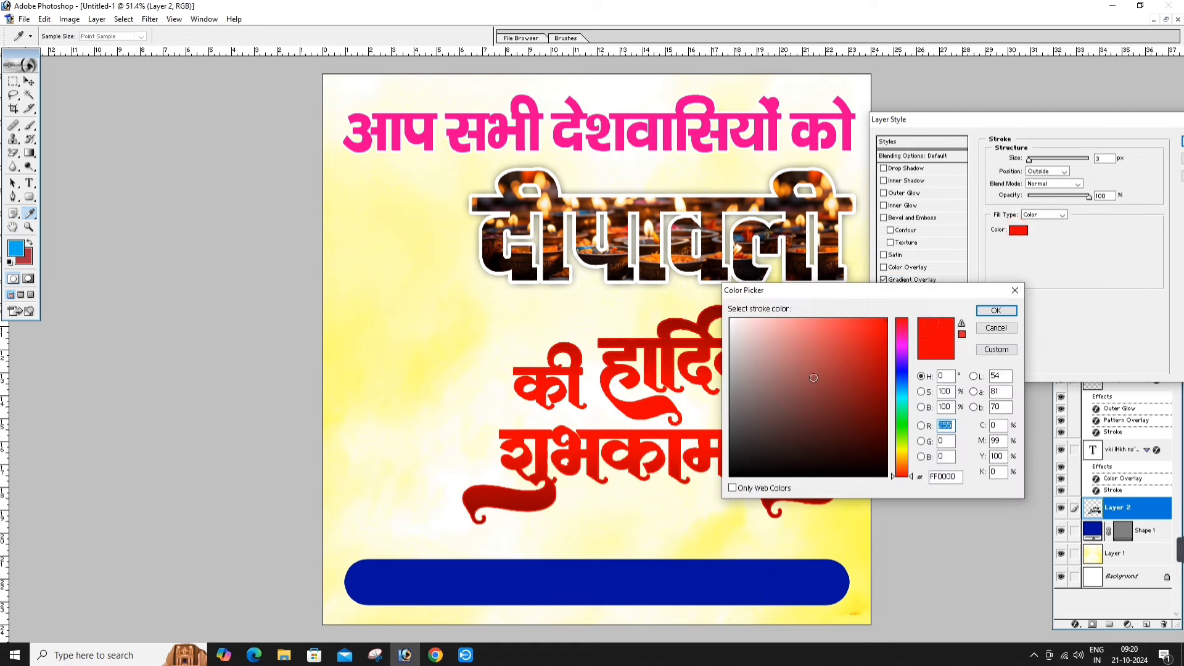
pyautogui.click(732, 321)
pyautogui.click(1014, 310)
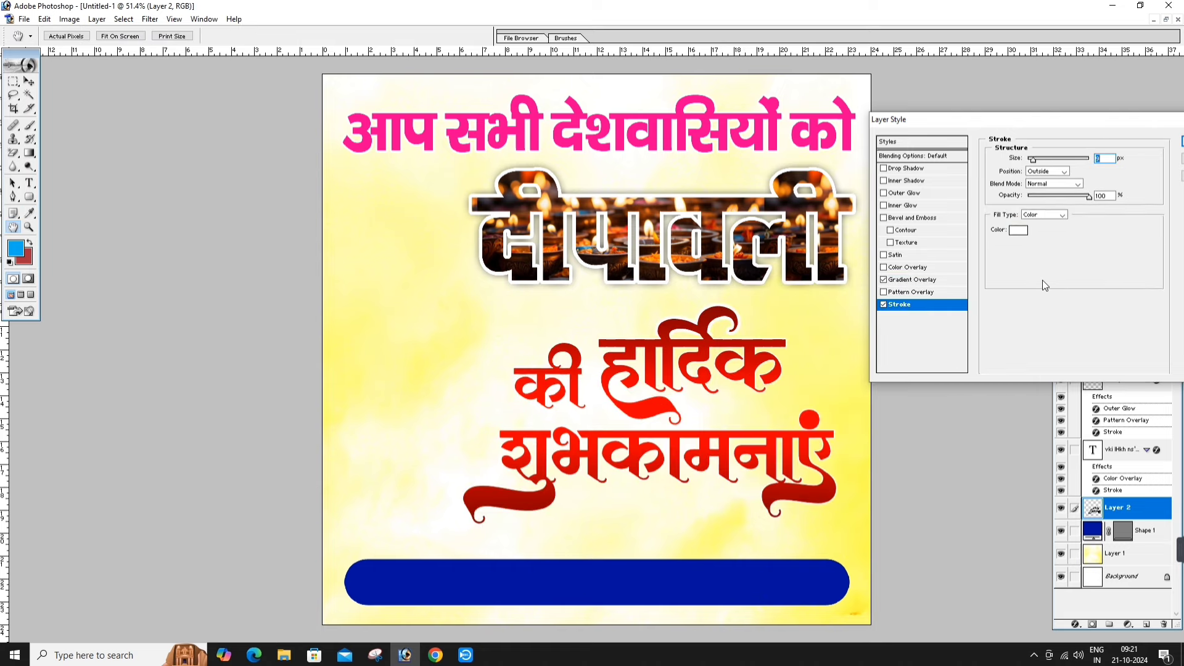
pyautogui.write('10')
pyautogui.moveTo(1127, 122); pyautogui.dragTo(1049, 123)
pyautogui.click(1127, 141)
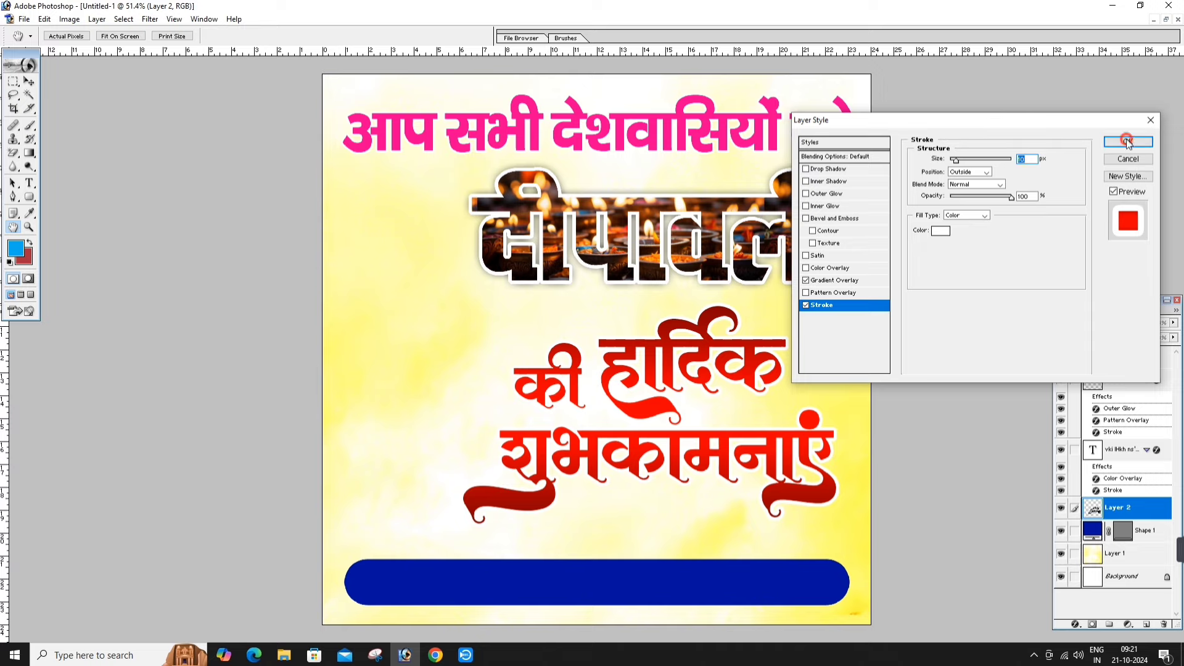
pyautogui.click(638, 407)
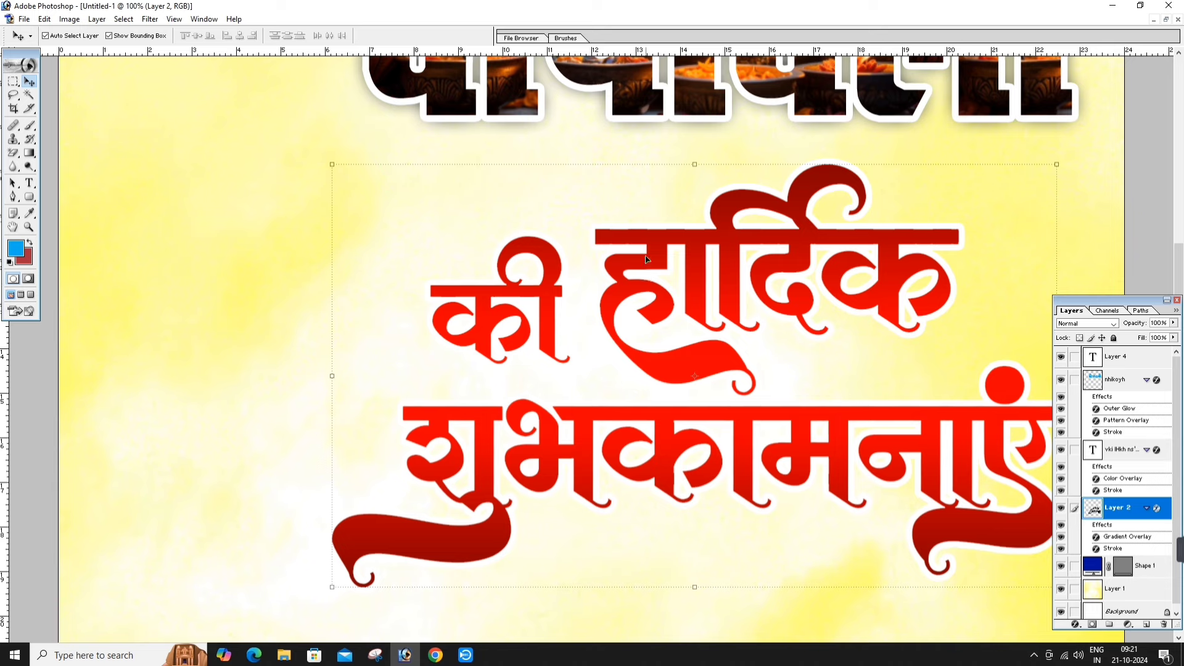
# Duplicate the greeting slightly down-right and replace the copy's gradient with a white Color Overlay.
pyautogui.moveTo(648, 257); pyautogui.dragTo(656, 267)
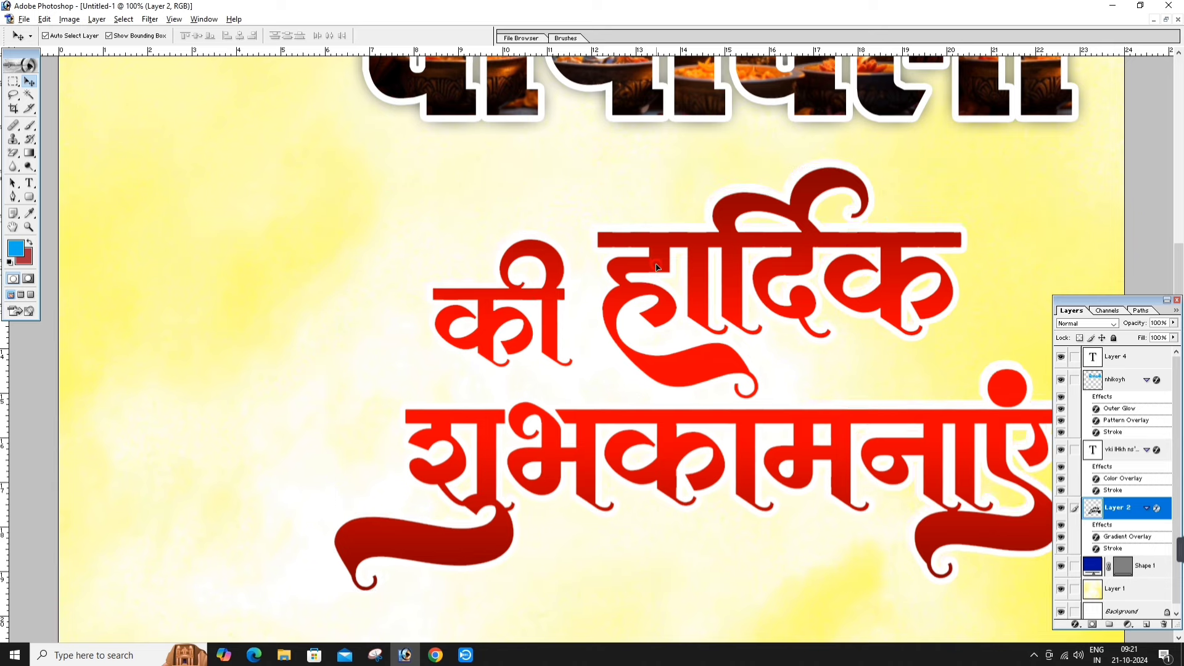
pyautogui.click(1075, 624)
pyautogui.click(1079, 586)
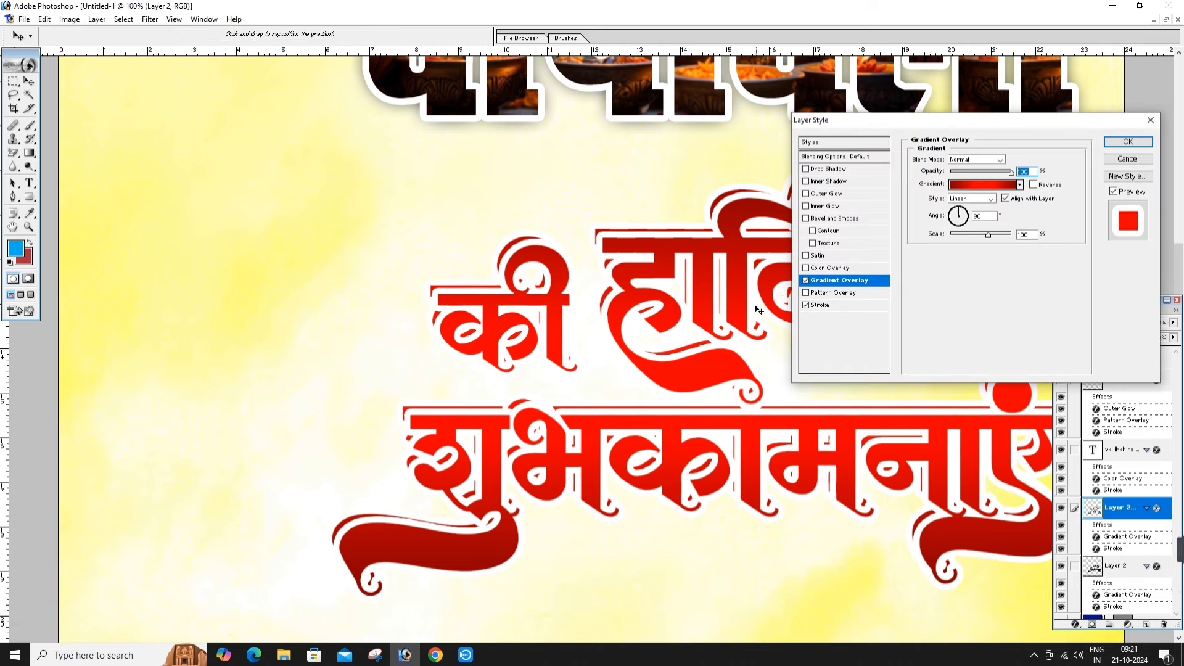
pyautogui.click(805, 281)
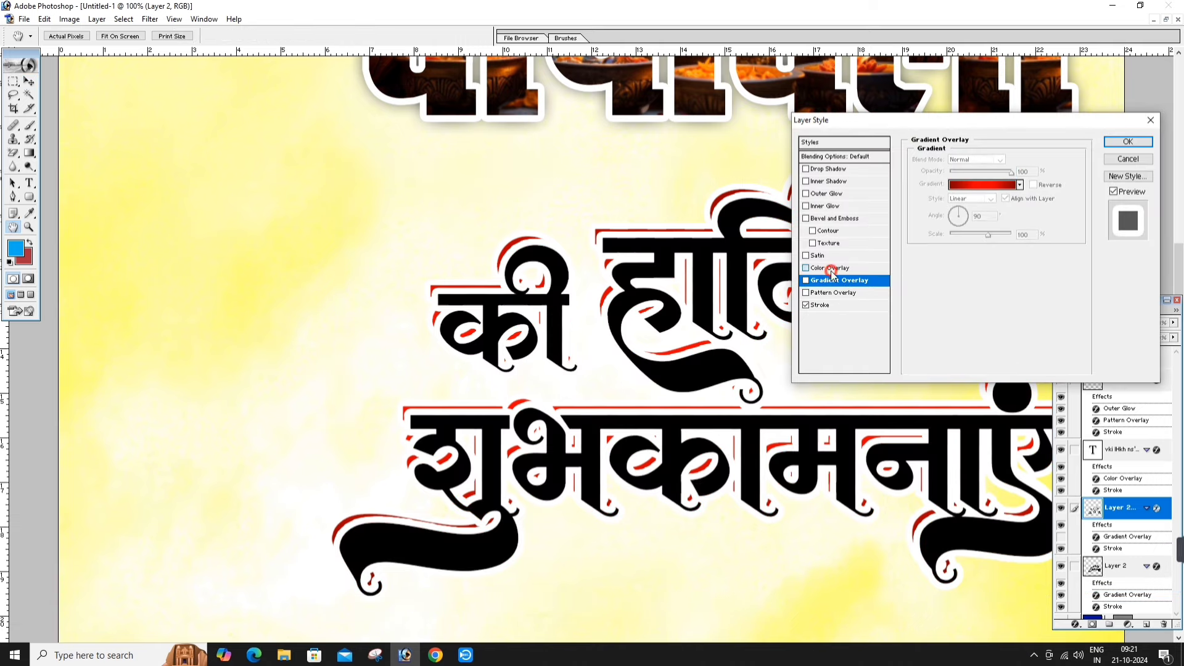
pyautogui.click(831, 268)
pyautogui.click(1016, 160)
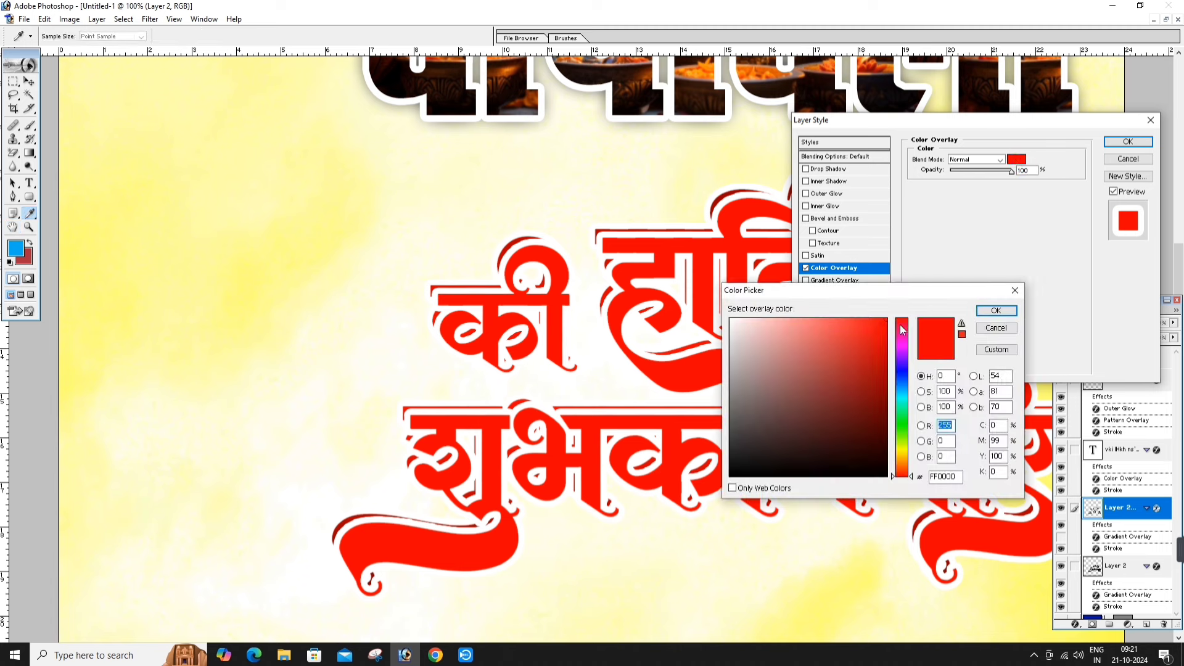
pyautogui.click(730, 320)
pyautogui.click(996, 312)
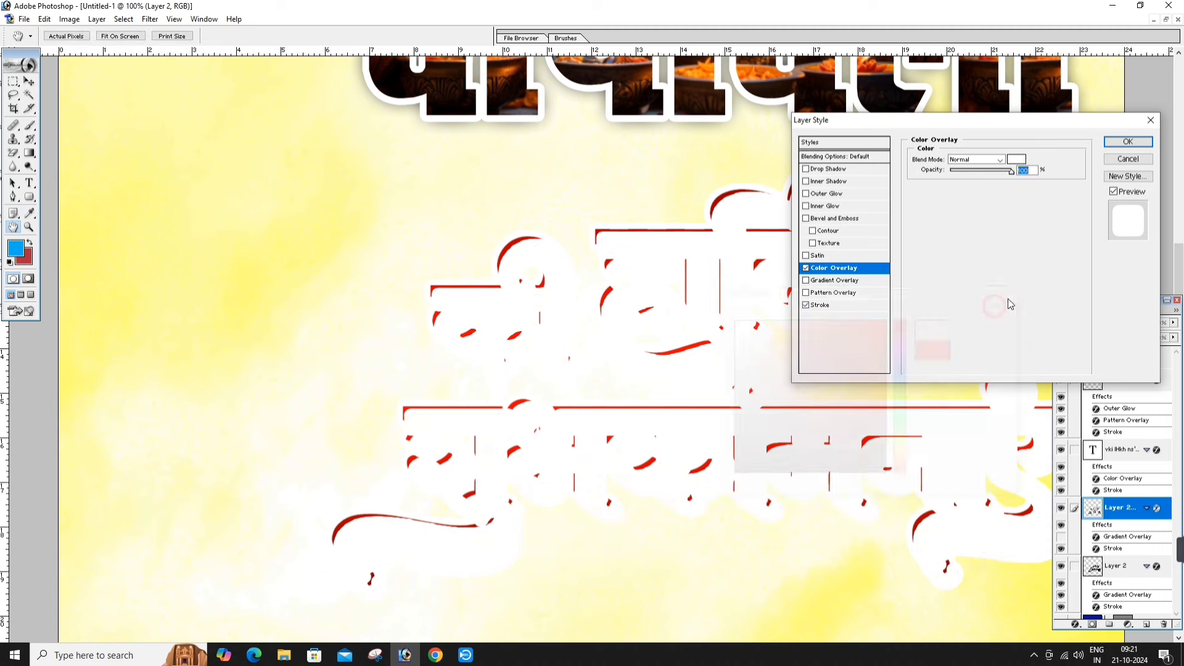
# Make the copy's stroke mid-grey and slightly thinner, and apply the effects.
pyautogui.click(822, 305)
pyautogui.click(943, 232)
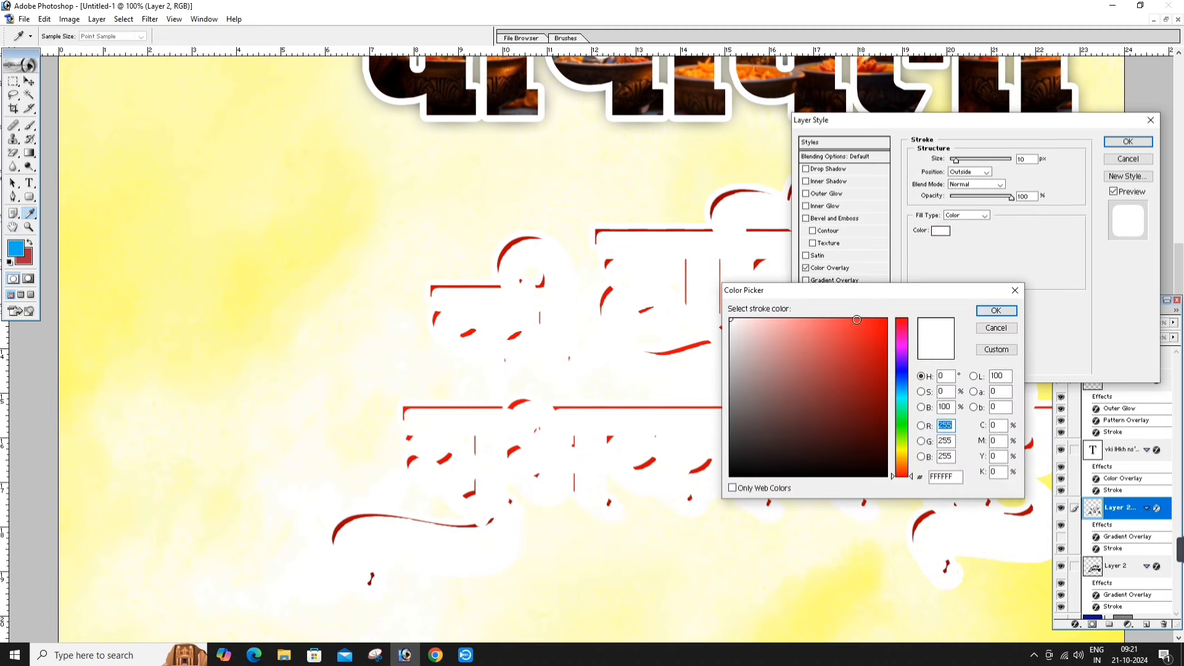
pyautogui.click(731, 368)
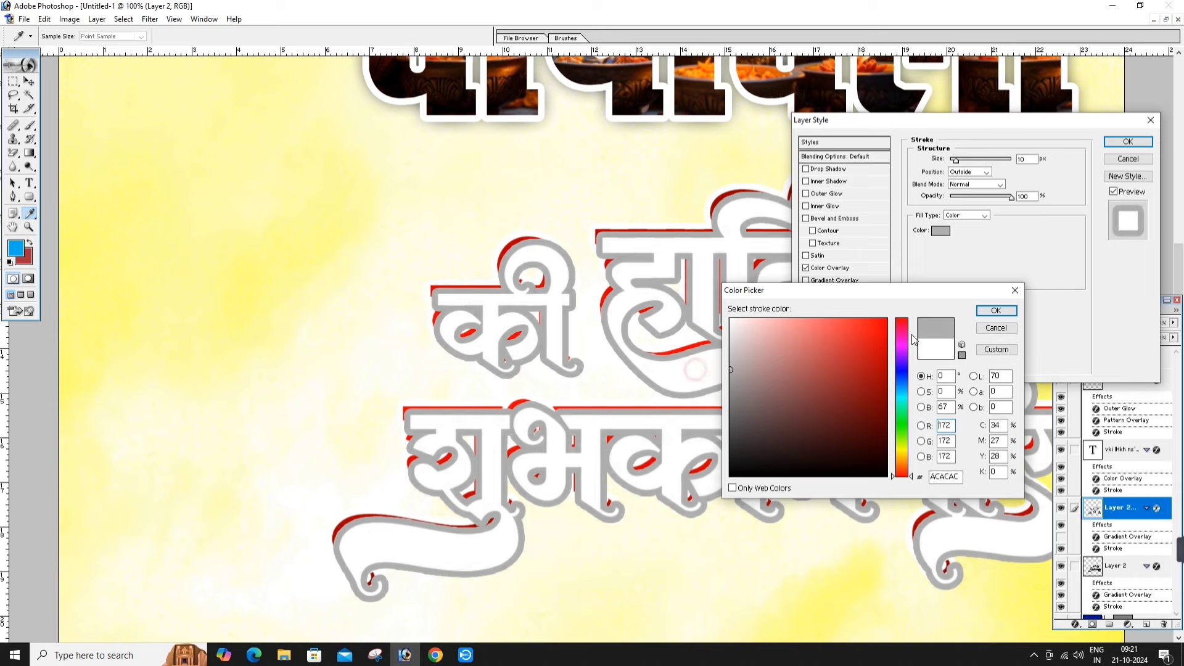
pyautogui.click(997, 310)
pyautogui.press('Down')
pyautogui.press('Down')
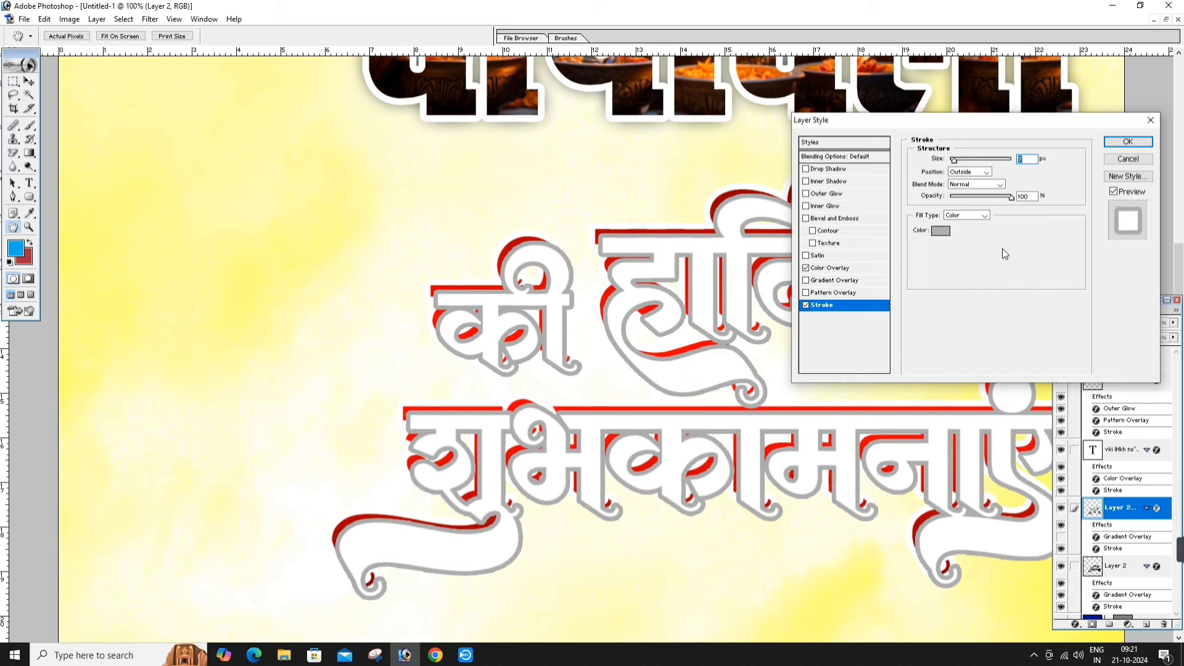
pyautogui.press('Down')
pyautogui.press('Down')
pyautogui.press('Up')
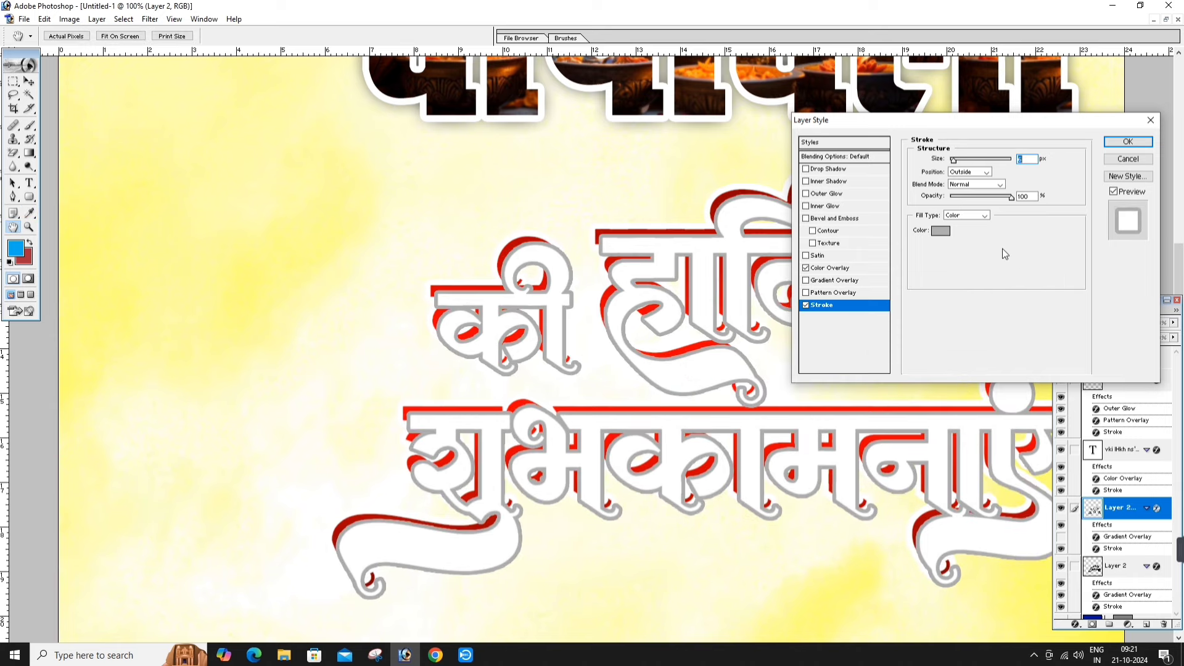
pyautogui.click(1127, 142)
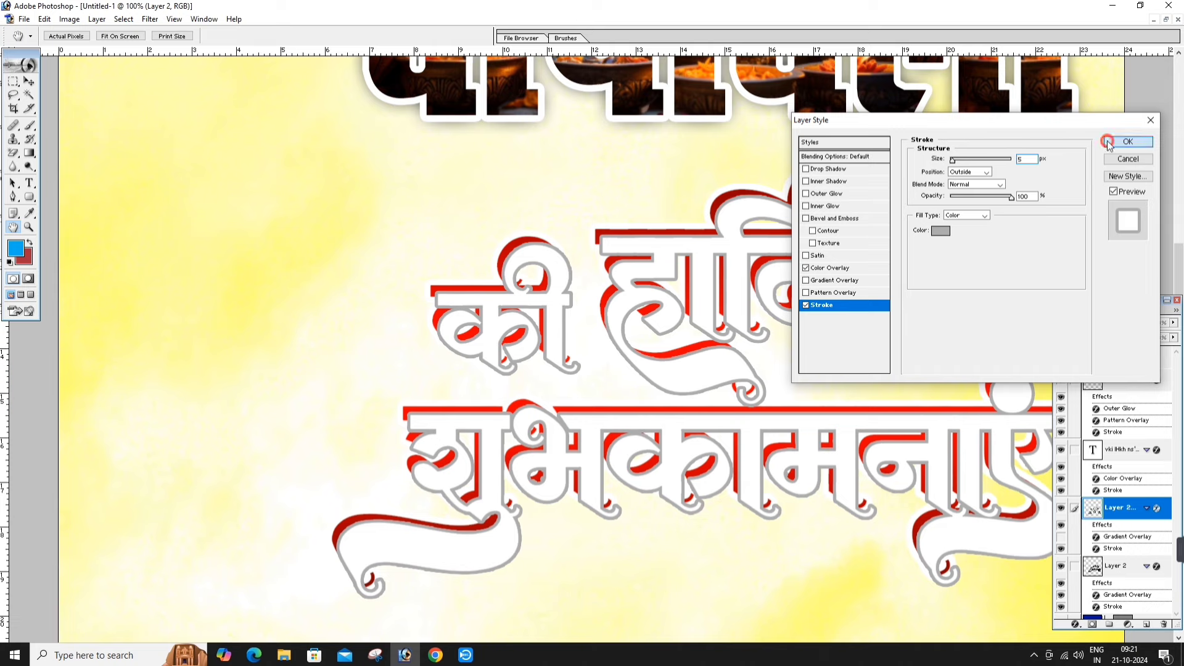
pyautogui.press('v')
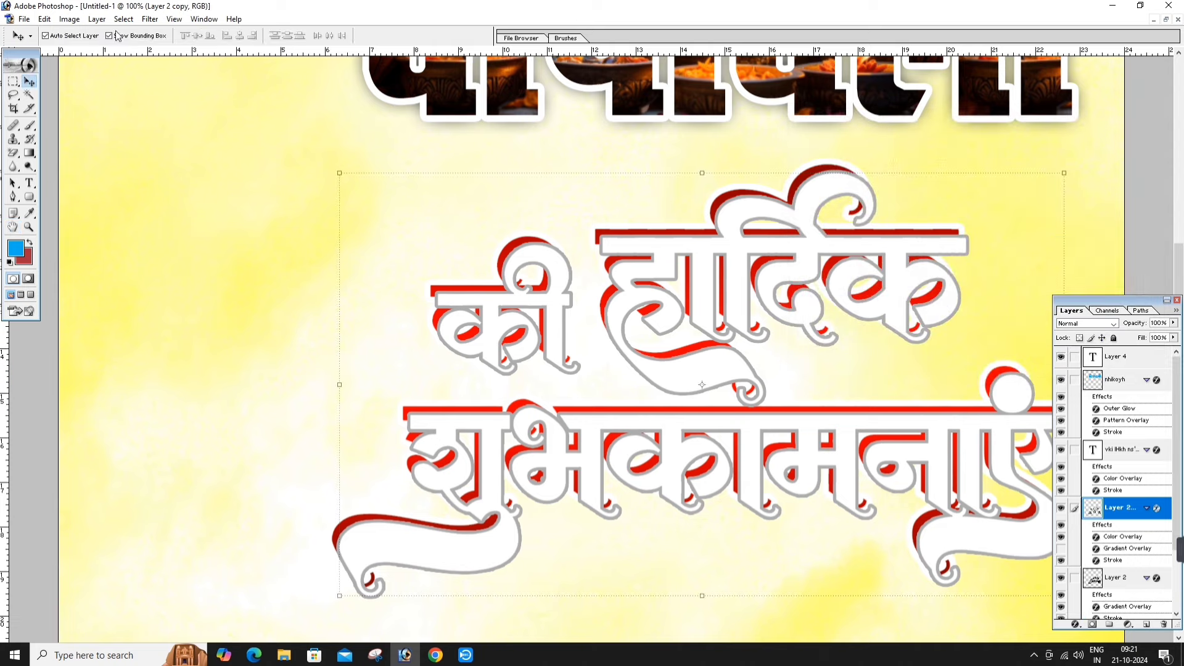
# Apply a 31-pixel Motion Blur to the white greeting copy.
pyautogui.click(150, 19)
pyautogui.moveTo(166, 110)
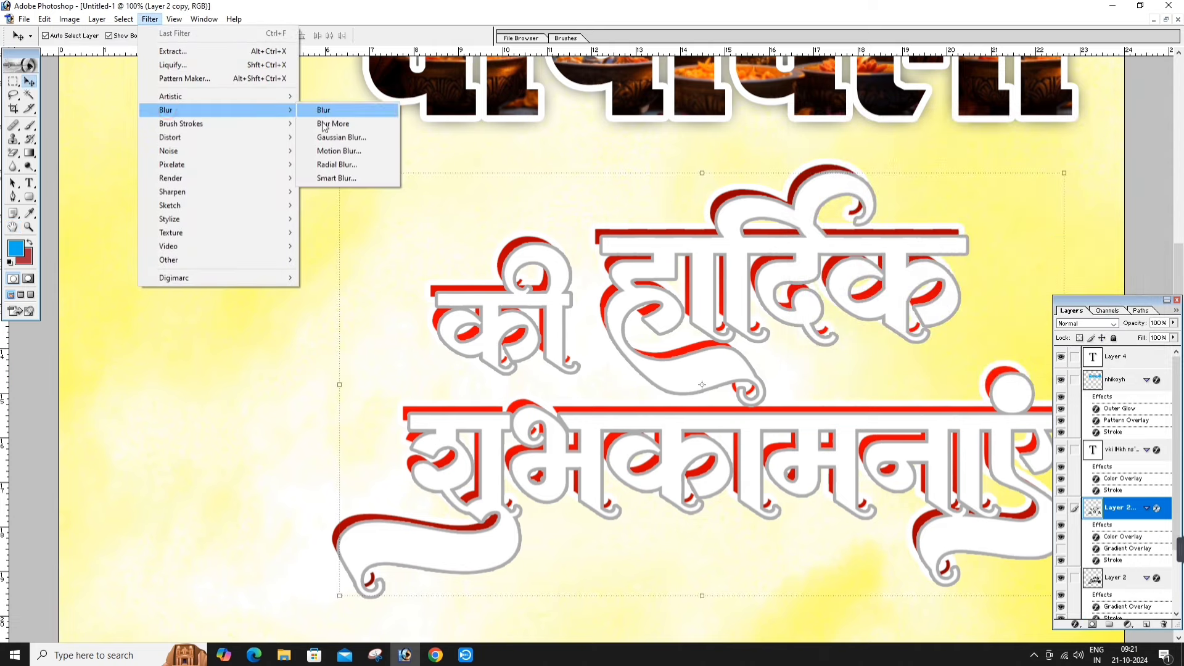
pyautogui.click(339, 151)
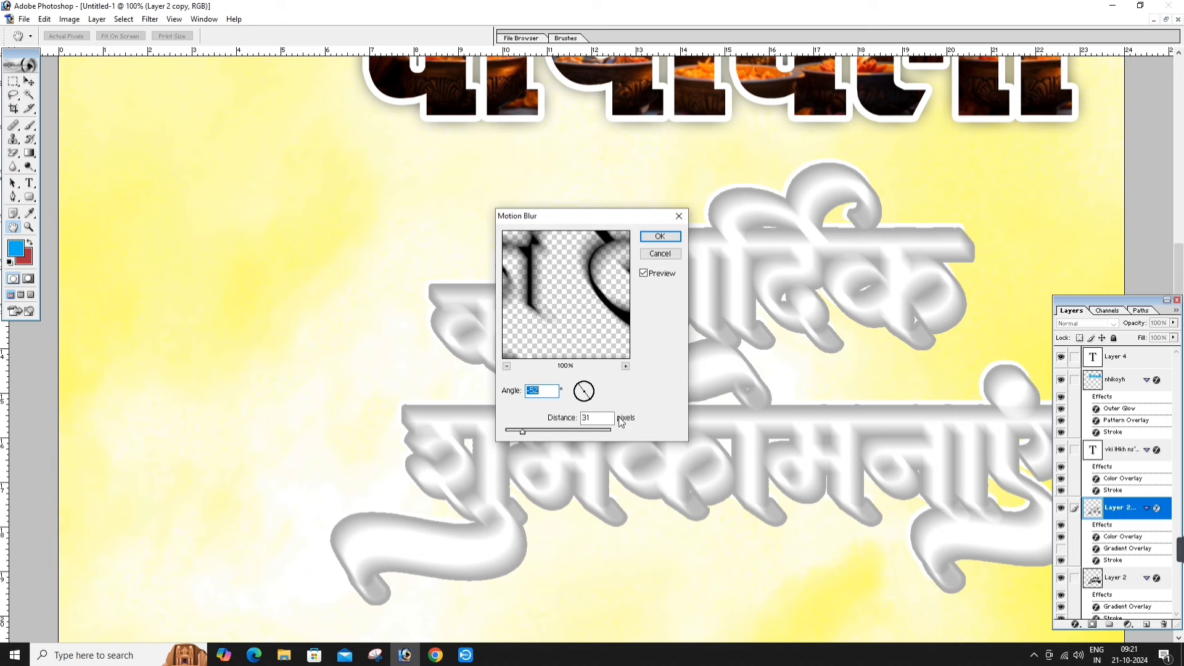
pyautogui.moveTo(609, 217); pyautogui.dragTo(841, 206)
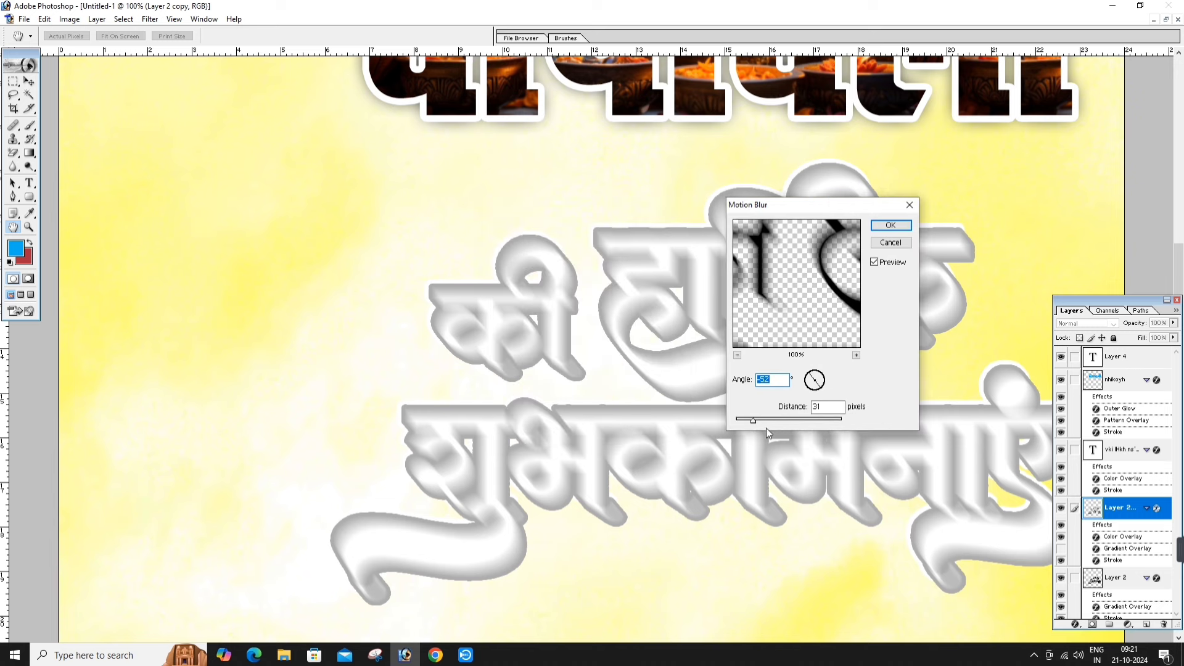
pyautogui.click(889, 227)
pyautogui.press('v')
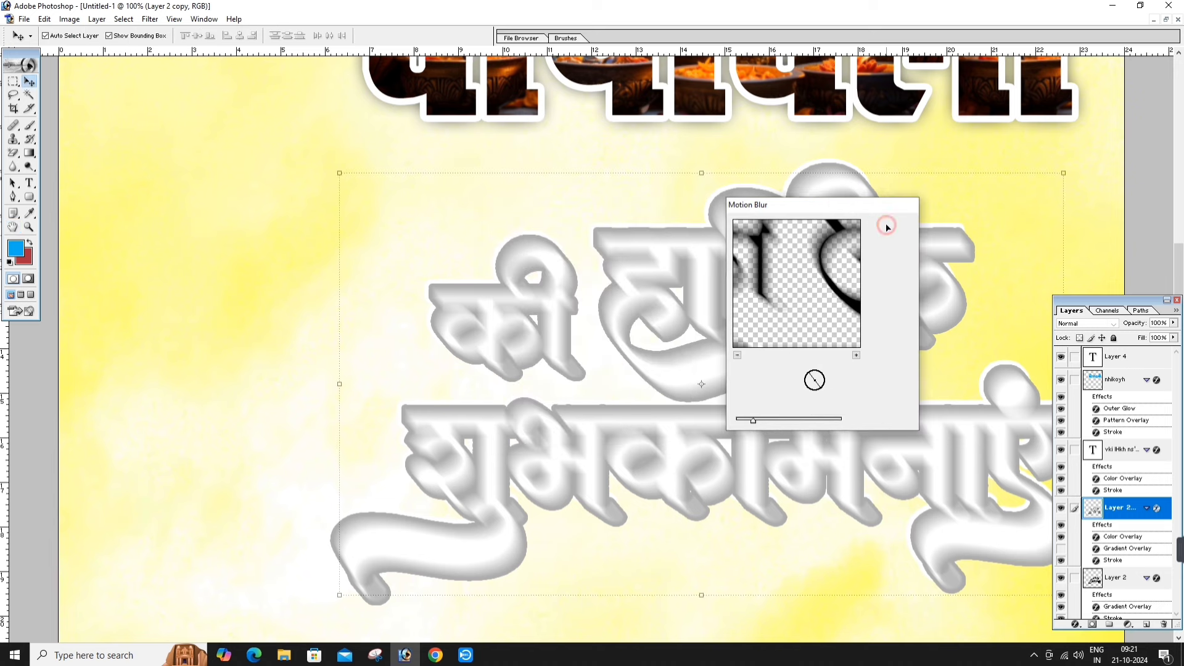
# Send the blurred copy below the red greeting and nudge it one pixel right and down.
pyautogui.moveTo(1063, 301); pyautogui.dragTo(1080, 308)
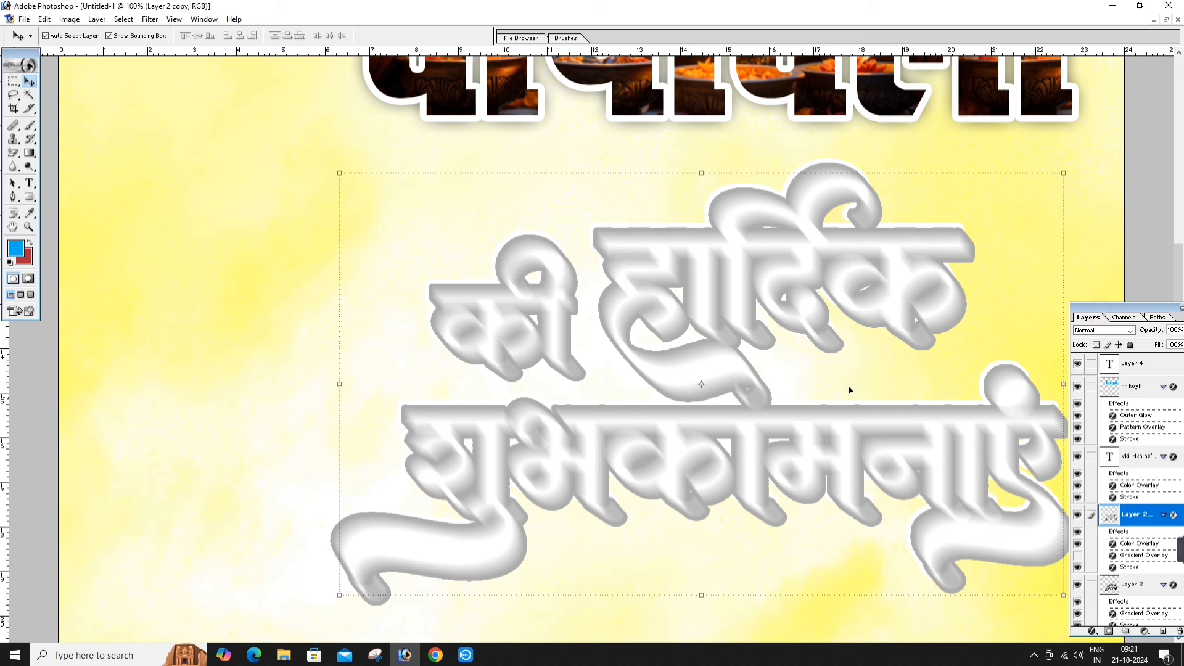
pyautogui.hotkey('ctrl', '[')
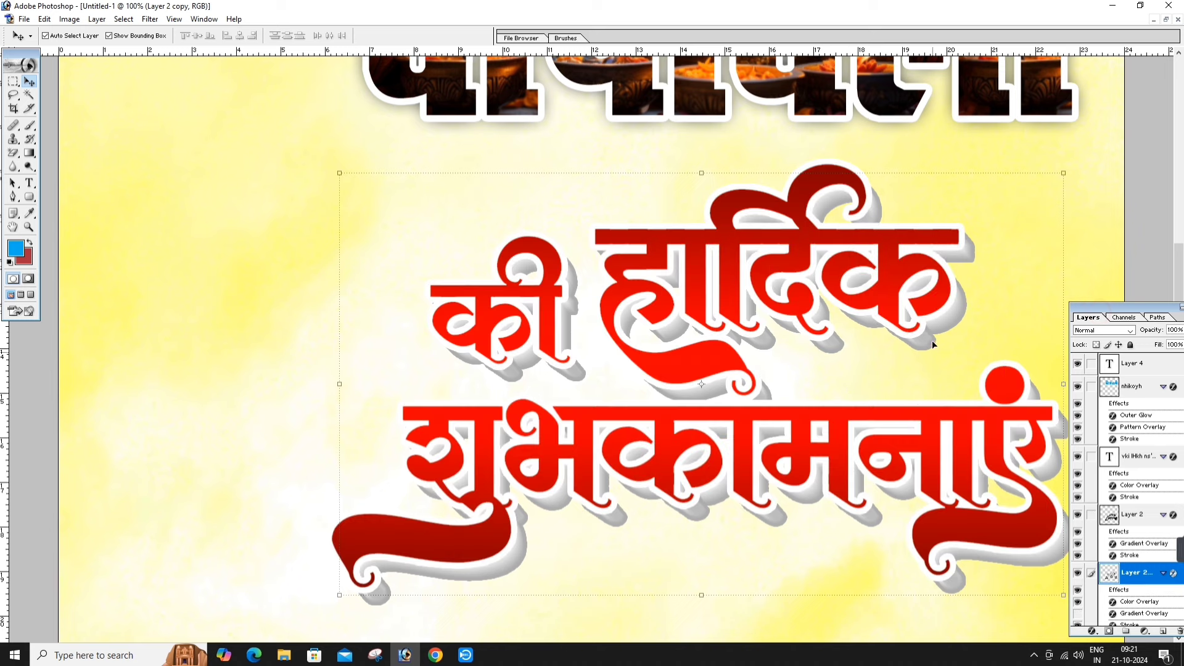
pyautogui.press('Right')
pyautogui.press('Down')
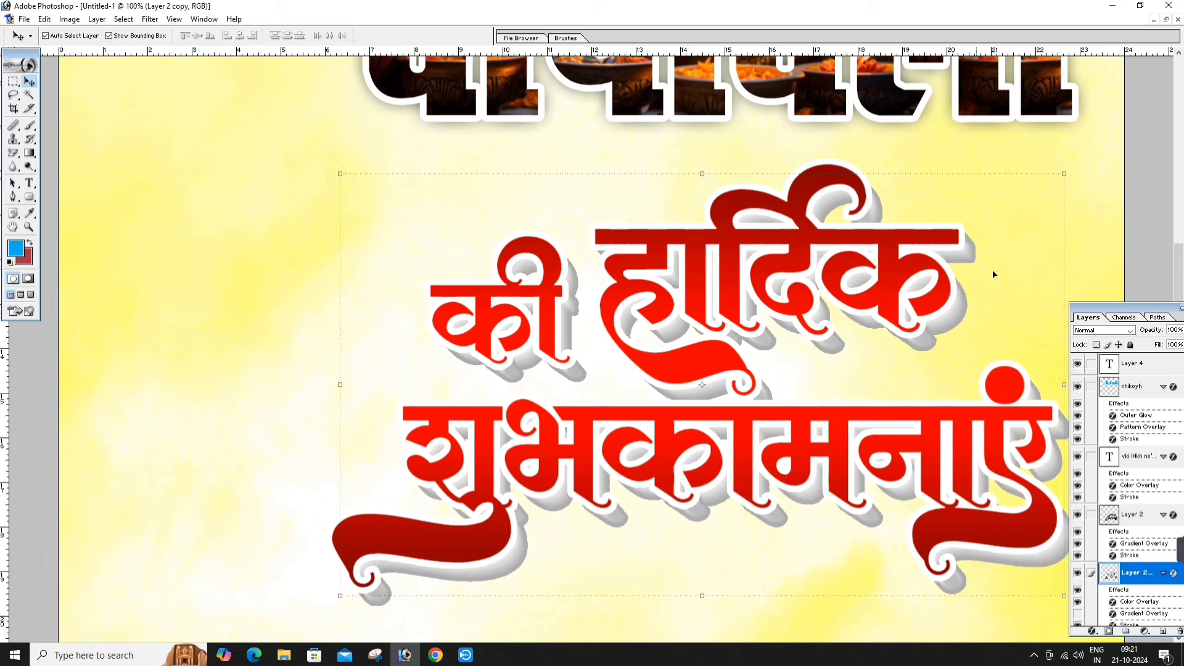
# Select the diya-photo Deepawali text layer.
pyautogui.click(990, 137)
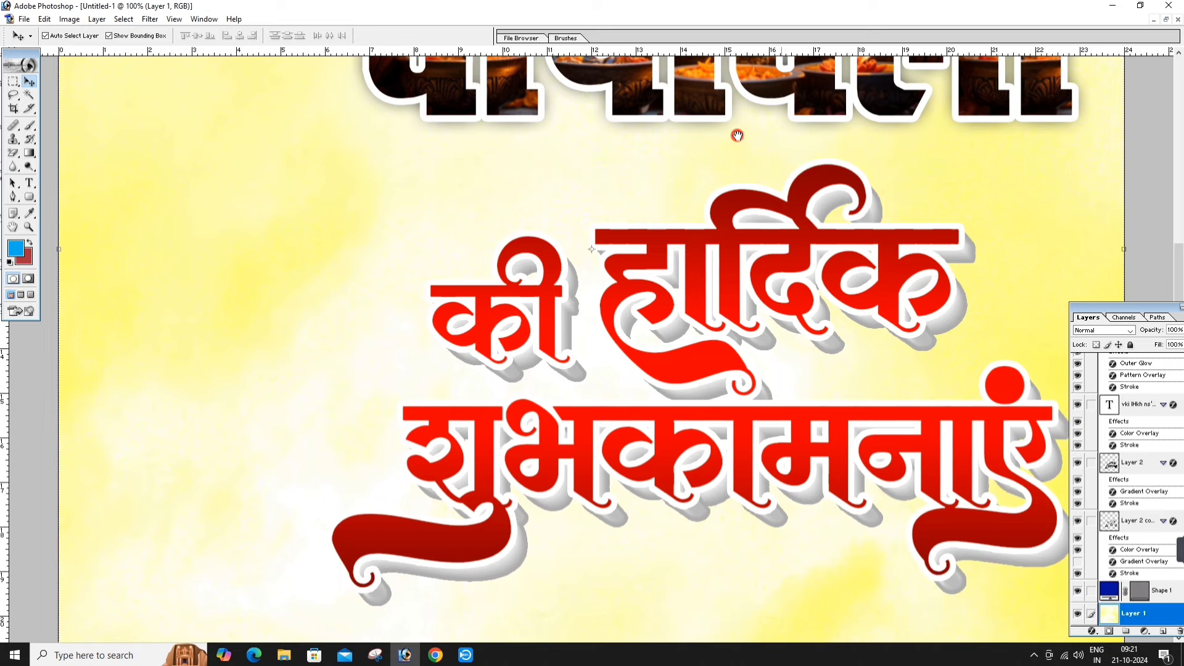
pyautogui.scroll(4, 737, 137)
pyautogui.click(688, 208)
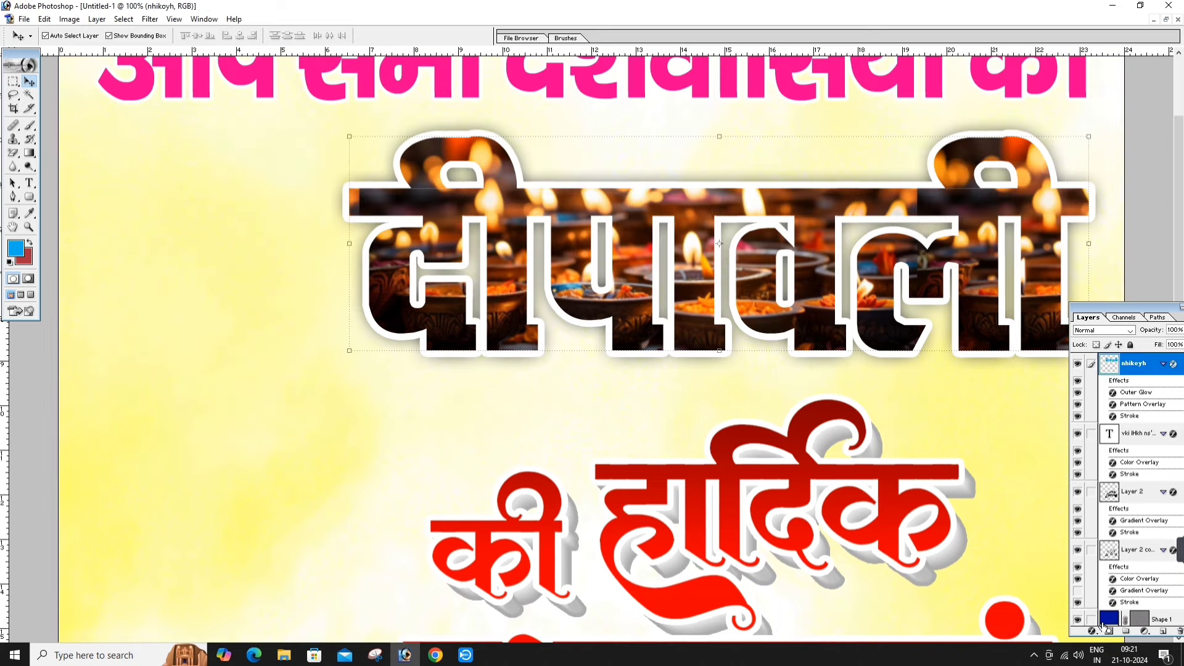
# Give the Deepawali text a Bevel and Emboss with depth 201%, size 16 px, angle 135°, altitude 65°.
pyautogui.rightClick(1102, 625)
pyautogui.click(951, 425)
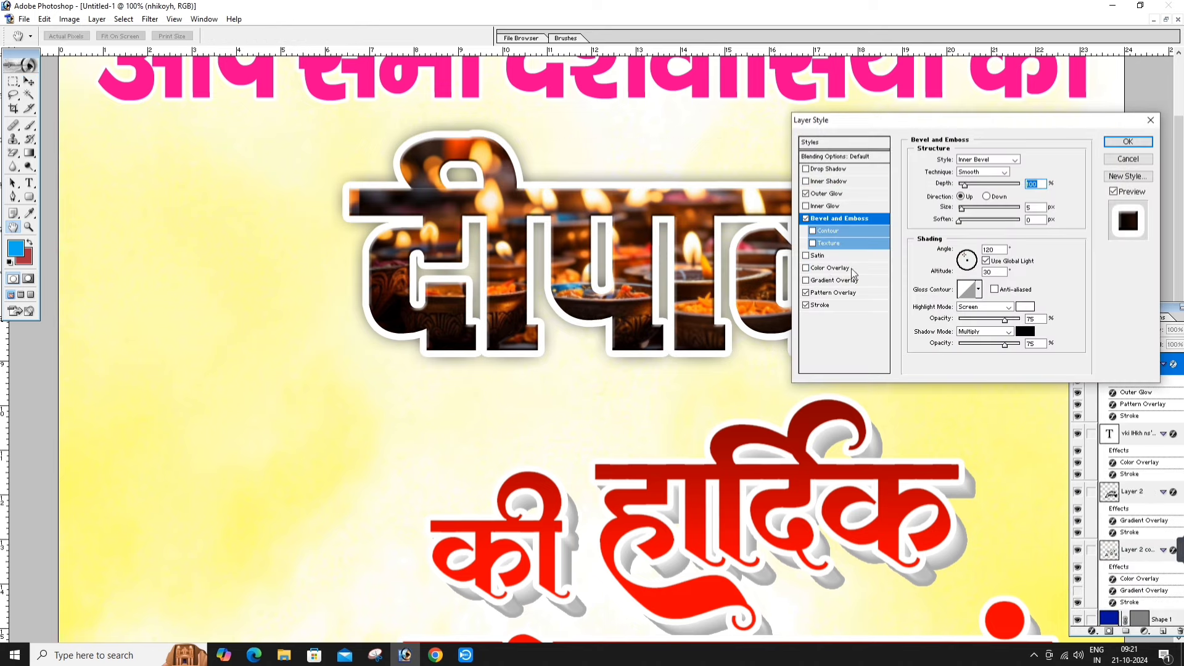
pyautogui.moveTo(963, 185); pyautogui.dragTo(970, 185)
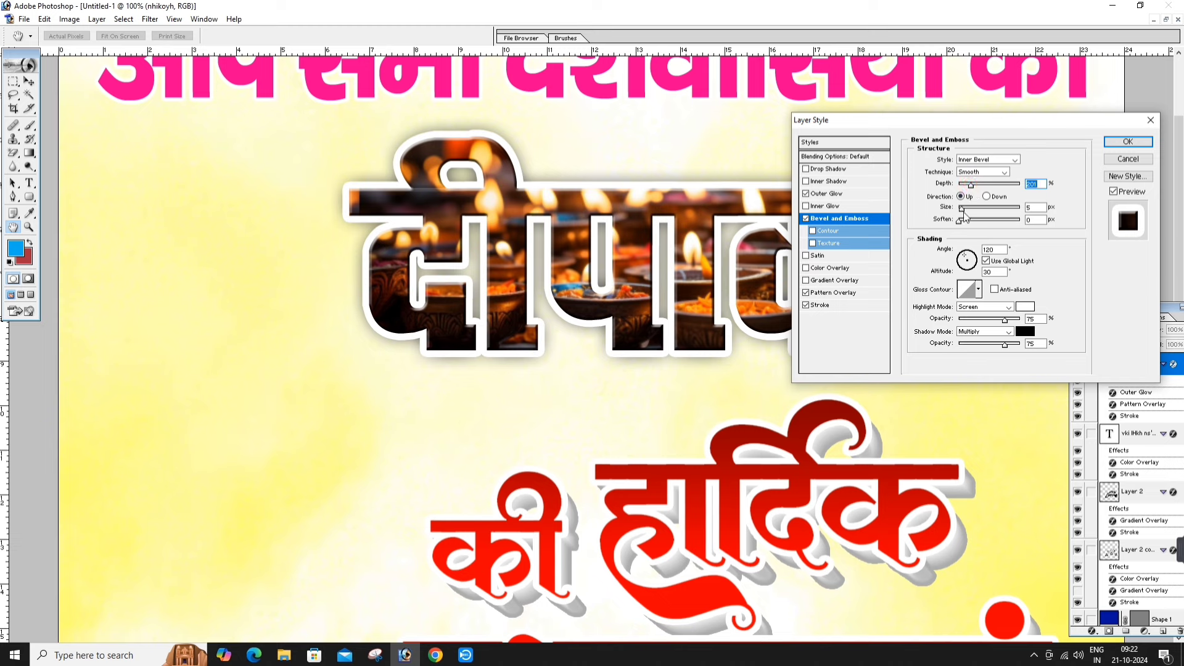
pyautogui.moveTo(963, 210); pyautogui.dragTo(968, 209)
pyautogui.click(982, 249)
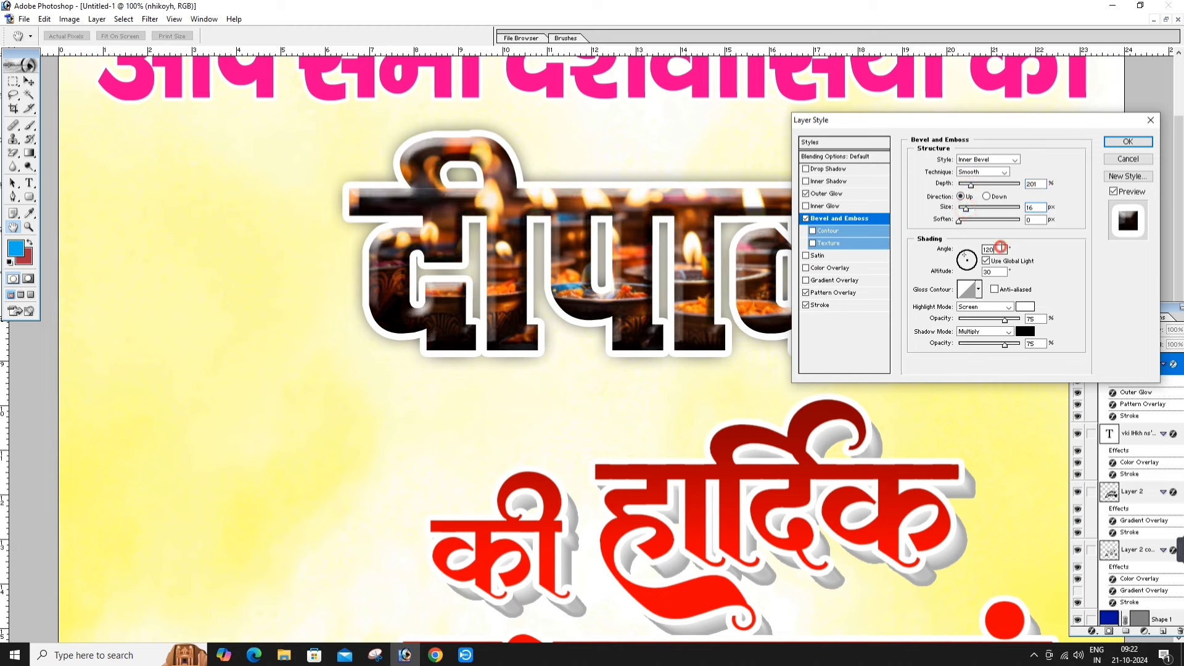
pyautogui.write('135')
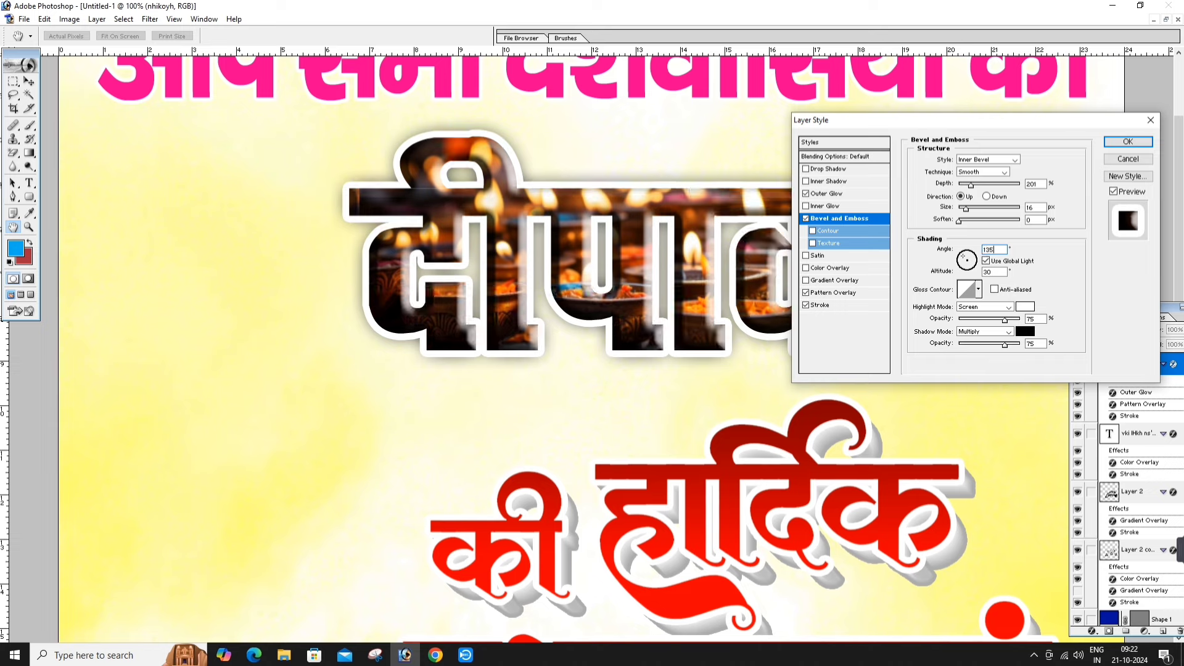
pyautogui.press('Tab')
pyautogui.write('65')
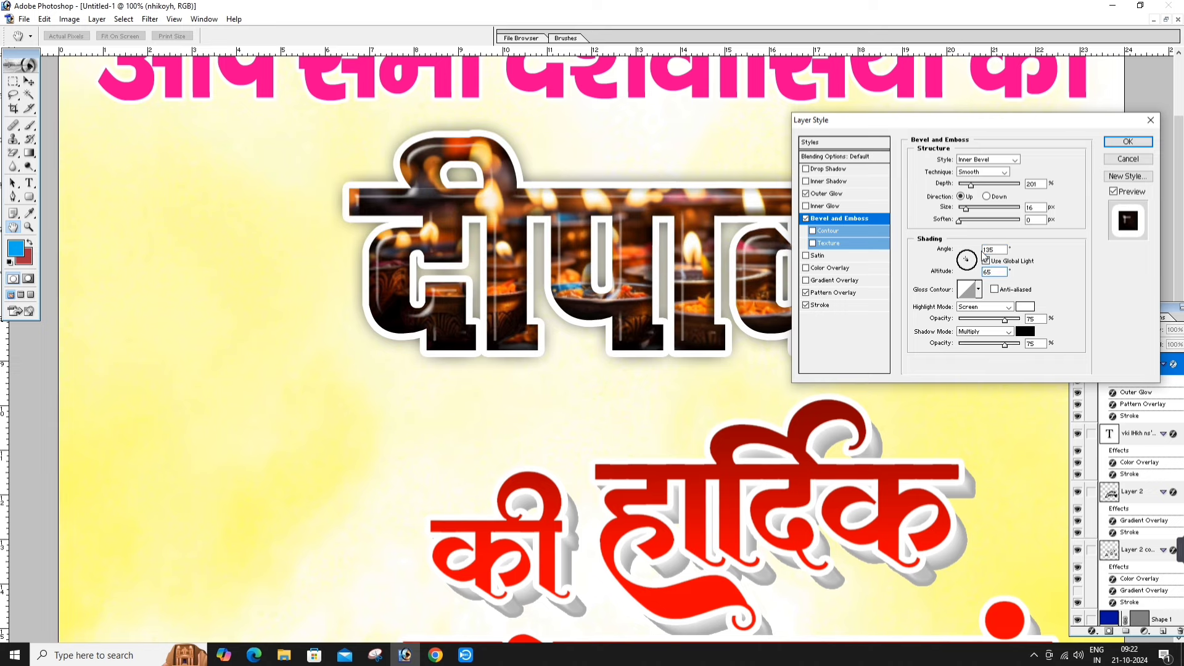
# Lower the bevel shadow opacity to 44% and set a magenta F000AF highlight, then apply.
pyautogui.click(1029, 332)
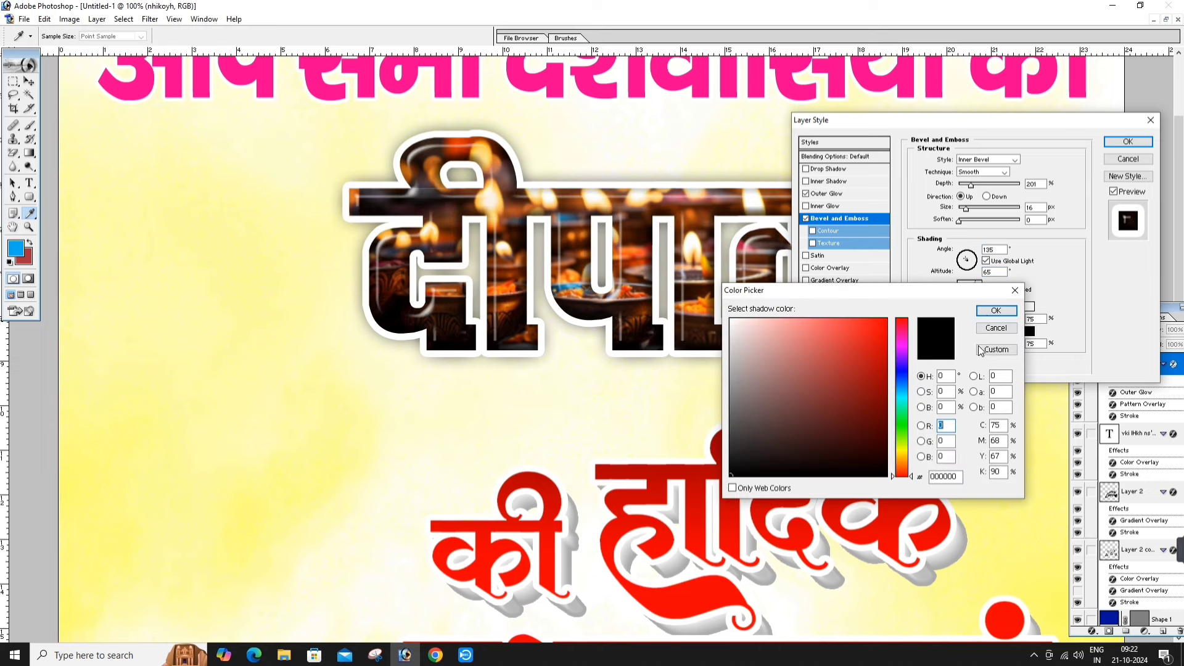
pyautogui.press('Return')
pyautogui.moveTo(1004, 344); pyautogui.dragTo(985, 347)
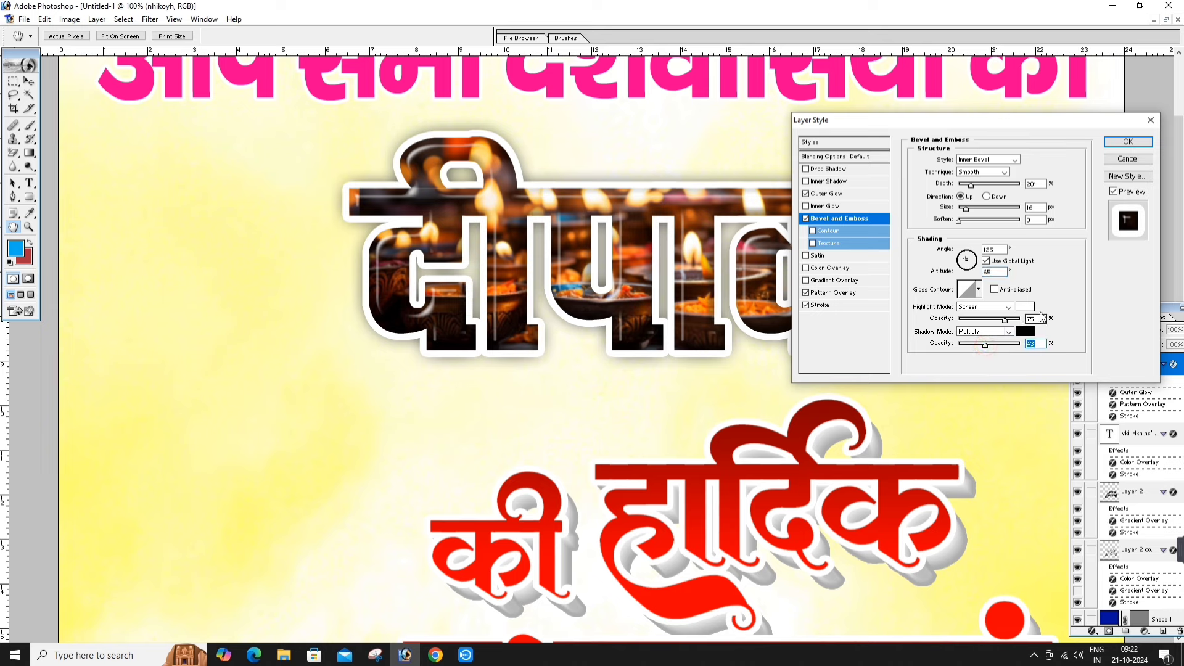
pyautogui.click(1027, 306)
pyautogui.click(902, 336)
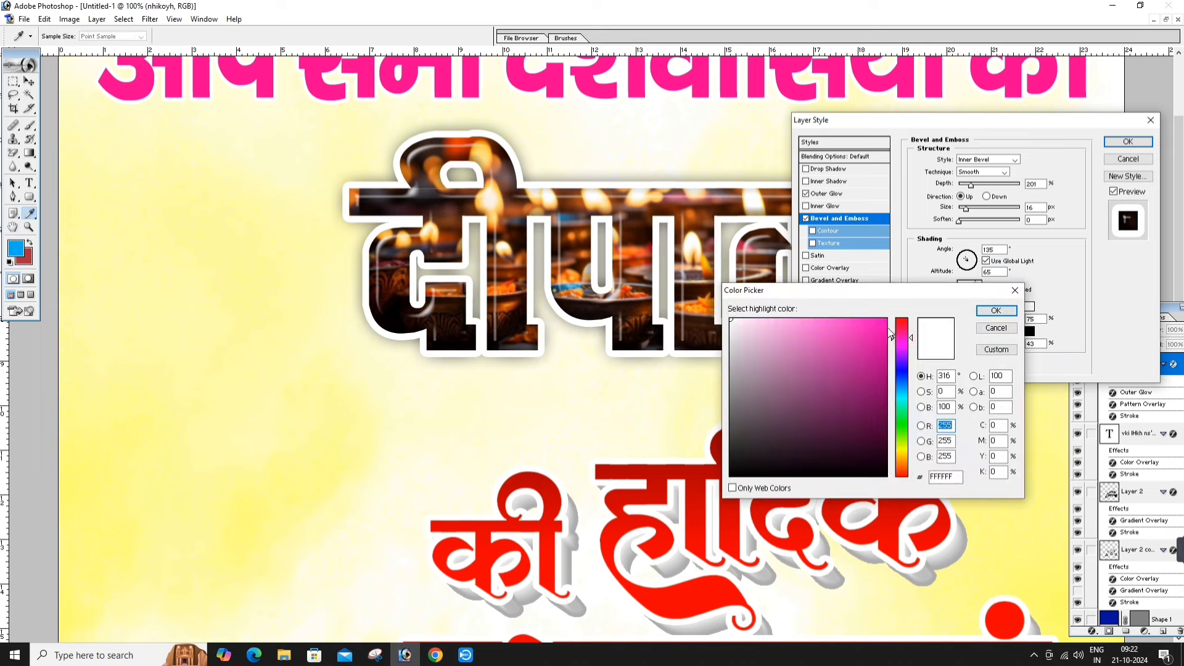
pyautogui.click(885, 329)
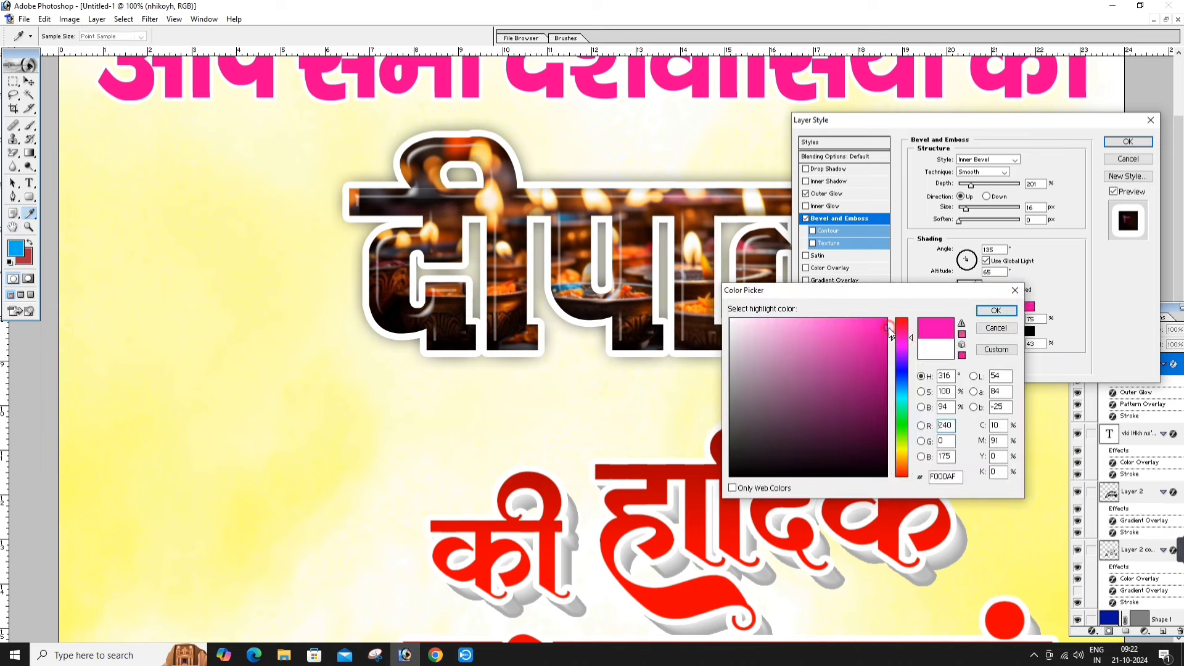
pyautogui.click(981, 314)
pyautogui.click(1127, 143)
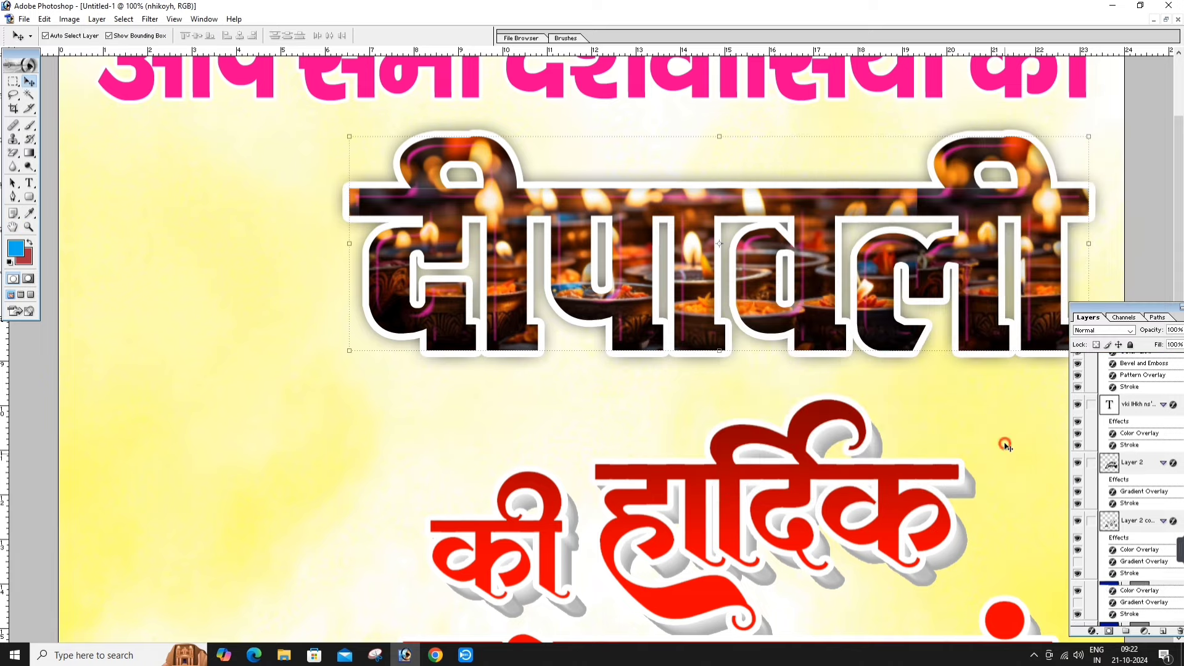
pyautogui.click(1005, 445)
# Add a Bevel and Emboss to the red greeting with 191% depth and 34% shadow opacity.
pyautogui.hotkey('ctrl', '0')
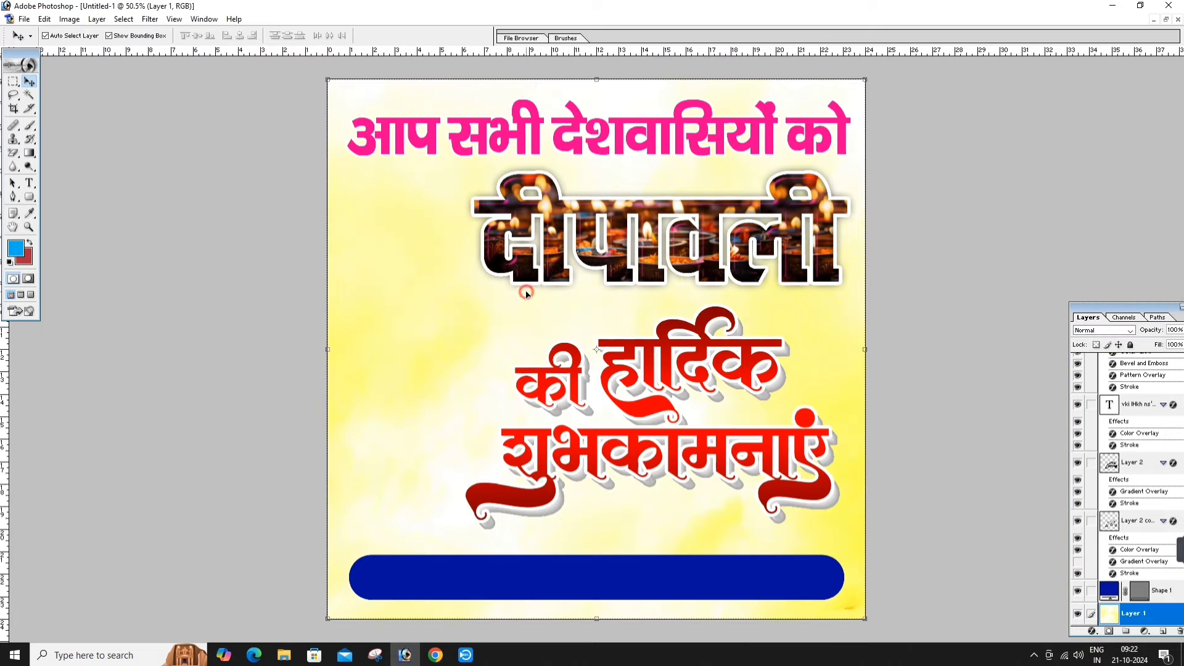
pyautogui.moveTo(409, 320); pyautogui.dragTo(837, 502)
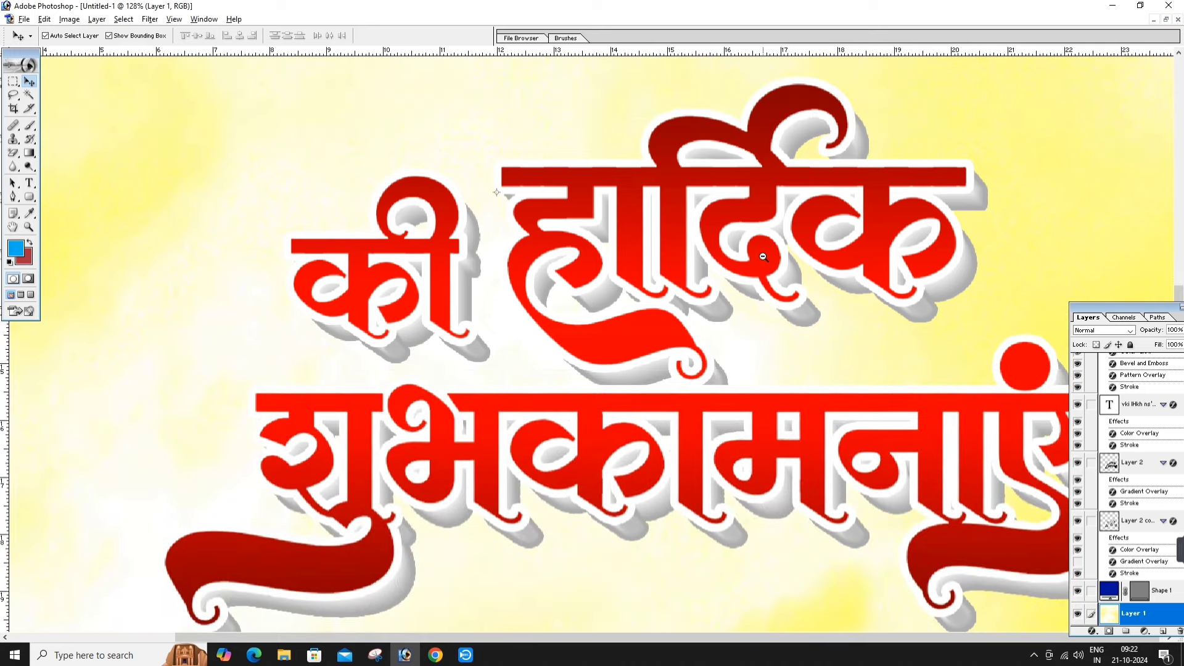
pyautogui.keyDown('alt'); pyautogui.click(763, 256); pyautogui.keyUp('alt')
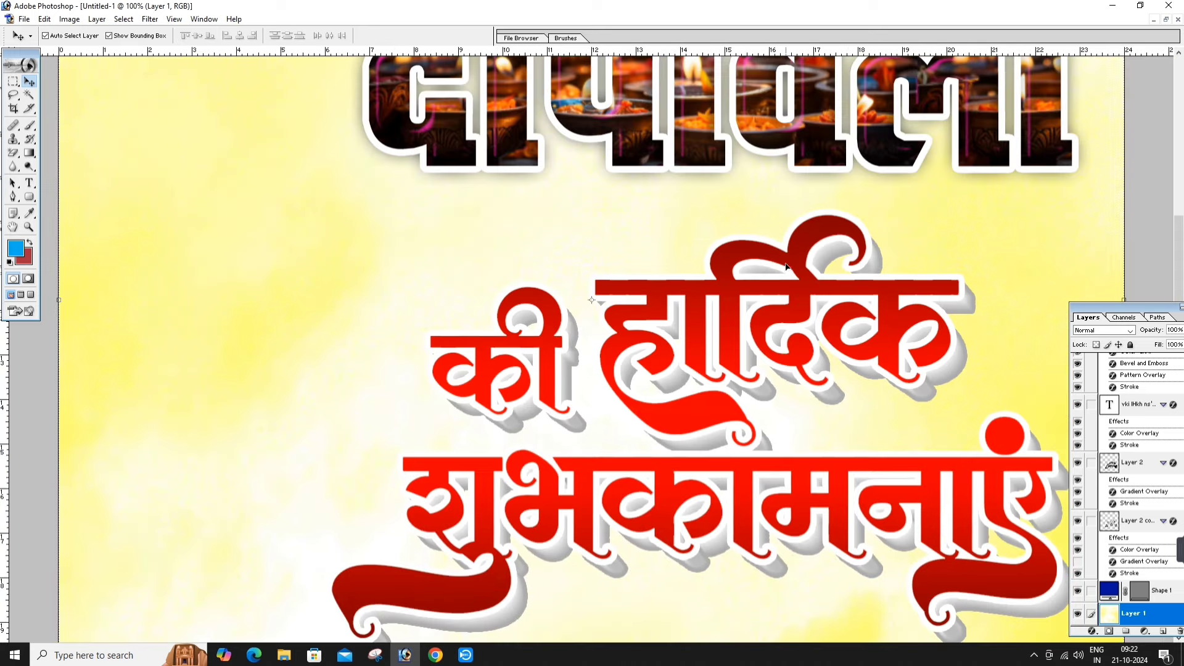
pyautogui.click(785, 267)
pyautogui.click(1092, 630)
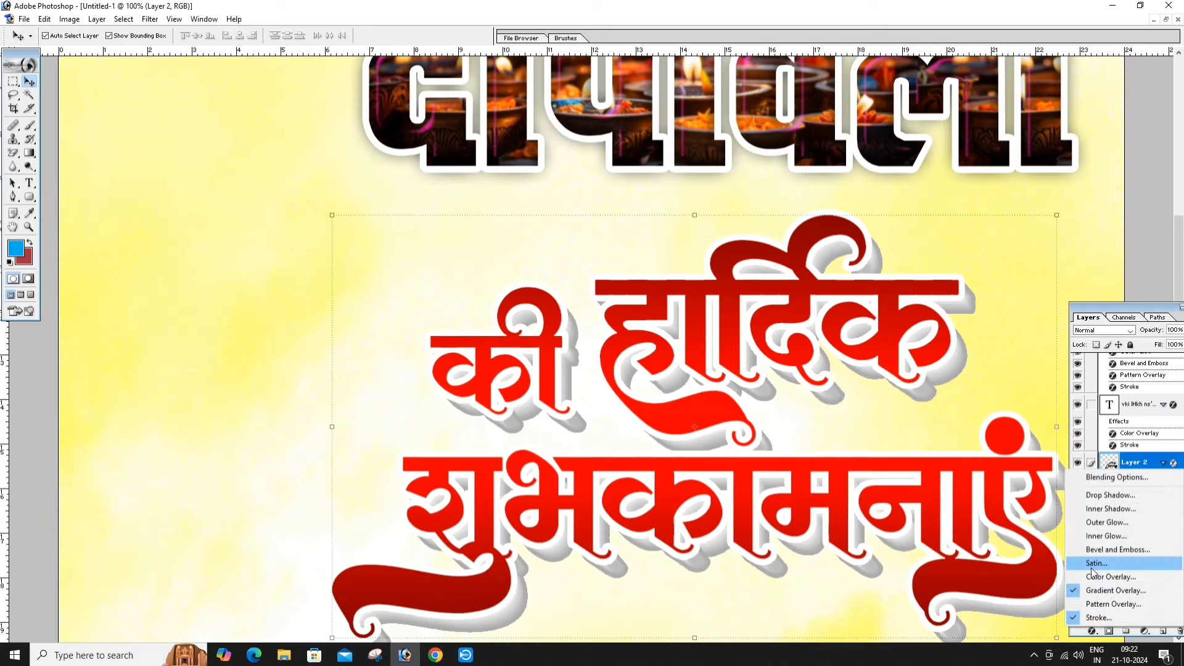
pyautogui.press('Escape')
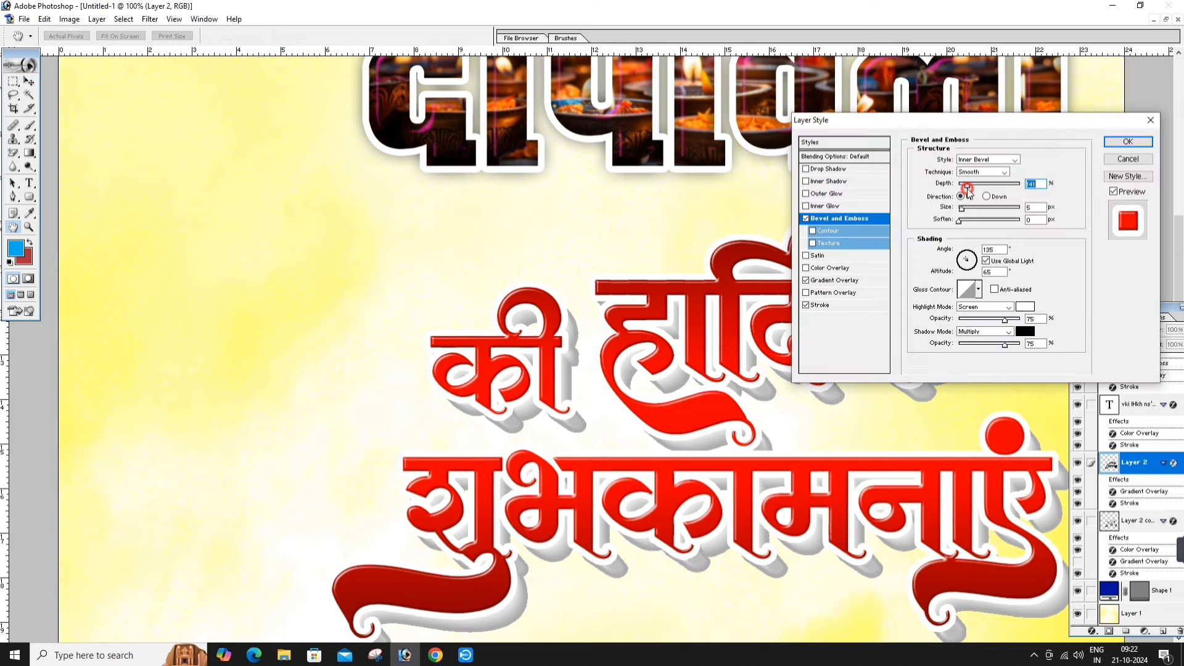
pyautogui.moveTo(963, 185); pyautogui.dragTo(962, 209)
pyautogui.click(965, 208)
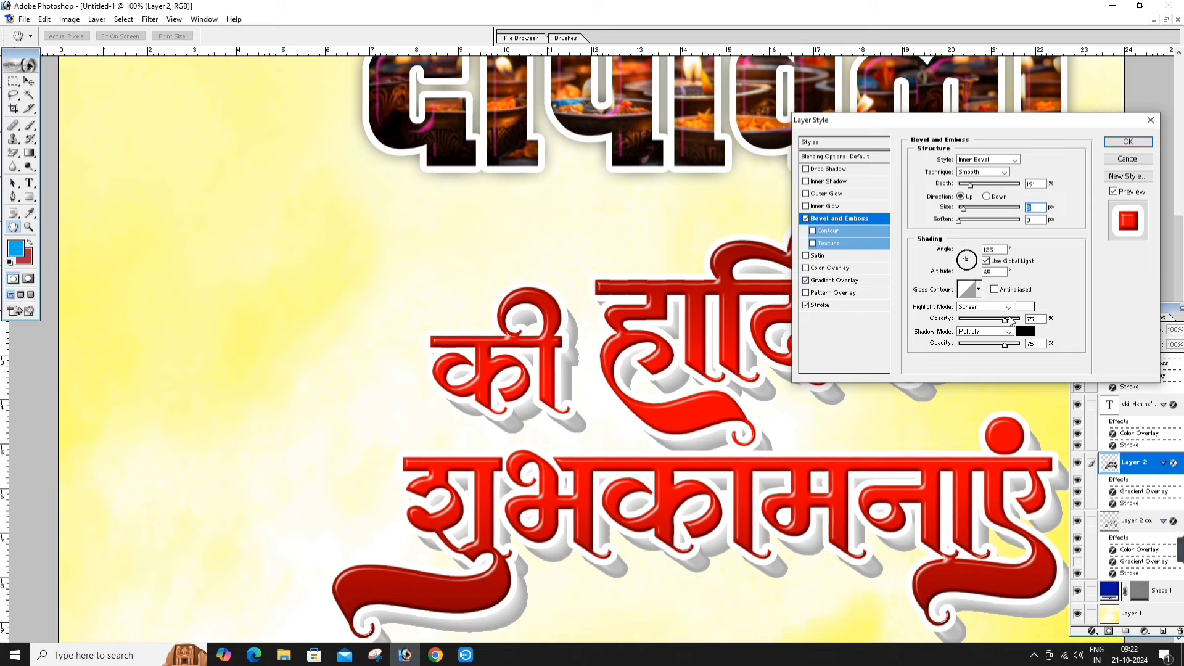
pyautogui.moveTo(1005, 344); pyautogui.dragTo(981, 345)
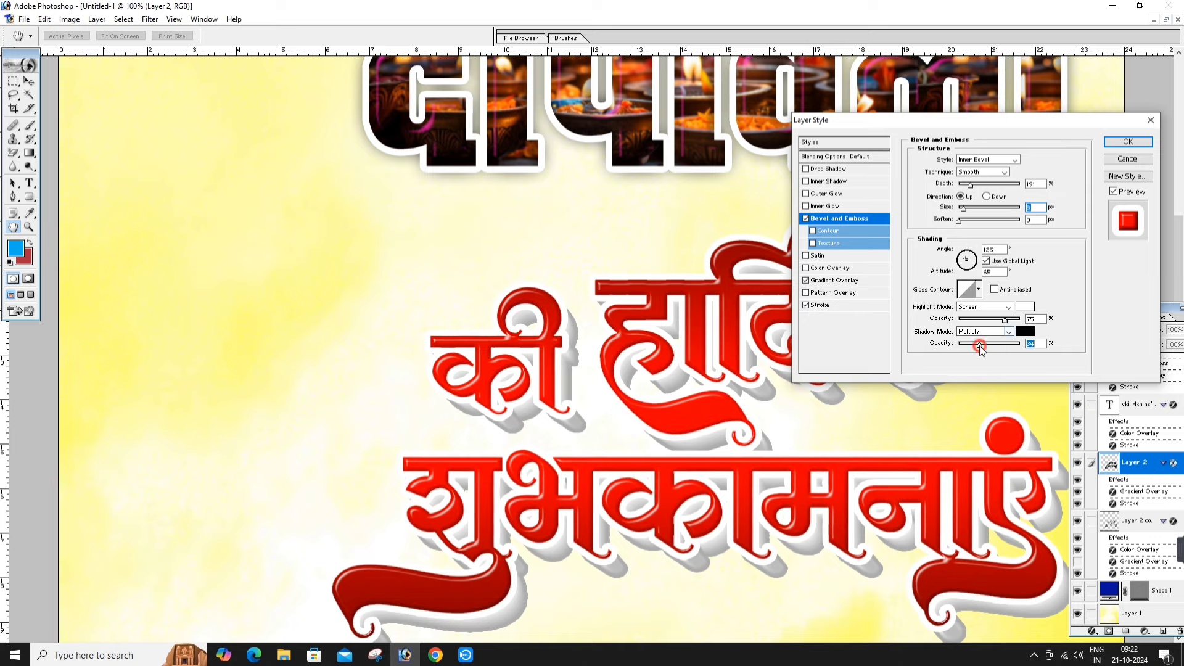
pyautogui.click(1127, 141)
# Fit the poster on screen and copy the pink headline down onto the blue bar.
pyautogui.rightClick(563, 225)
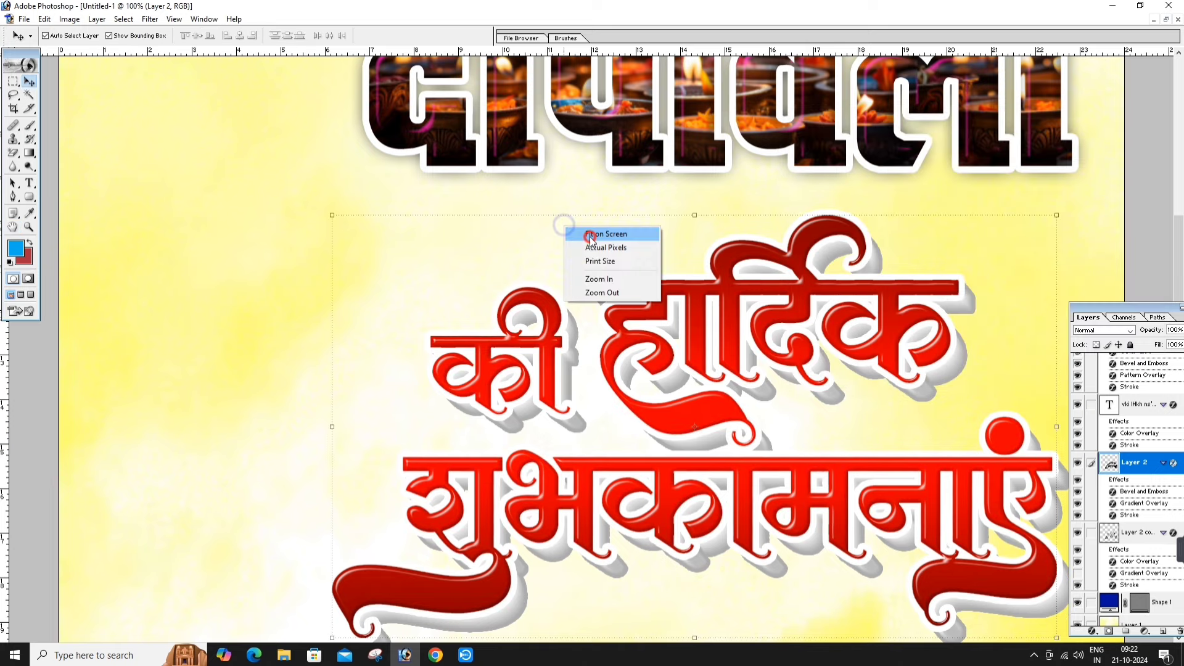
pyautogui.click(590, 237)
pyautogui.click(370, 352)
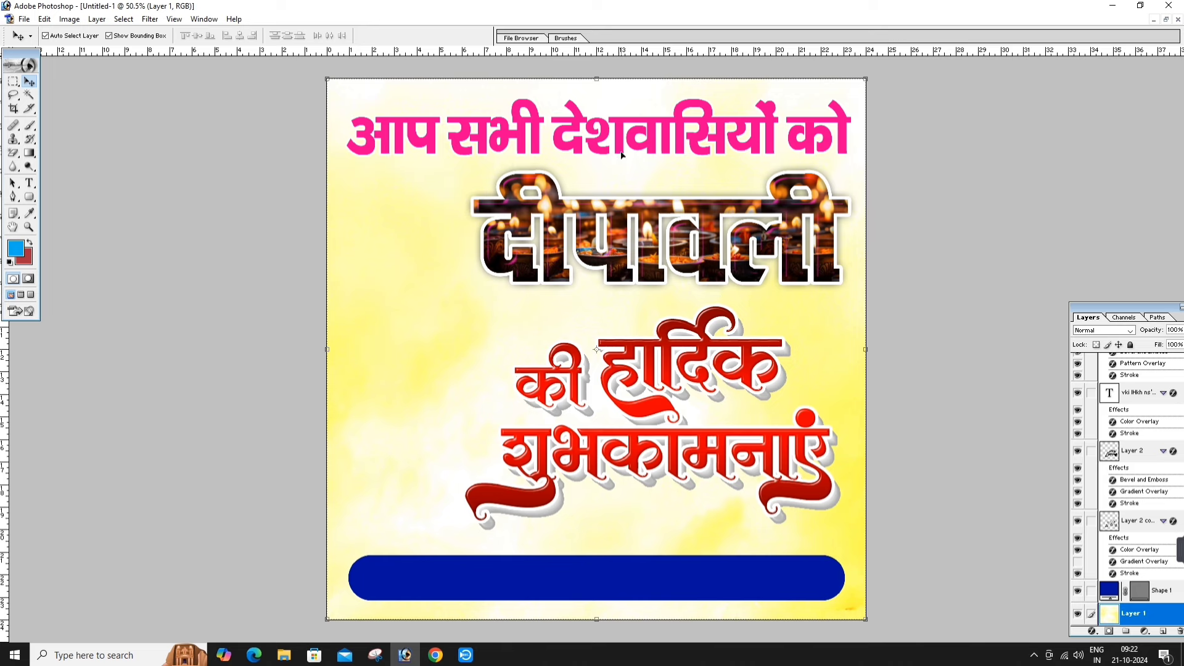
pyautogui.moveTo(621, 155); pyautogui.dragTo(704, 582)
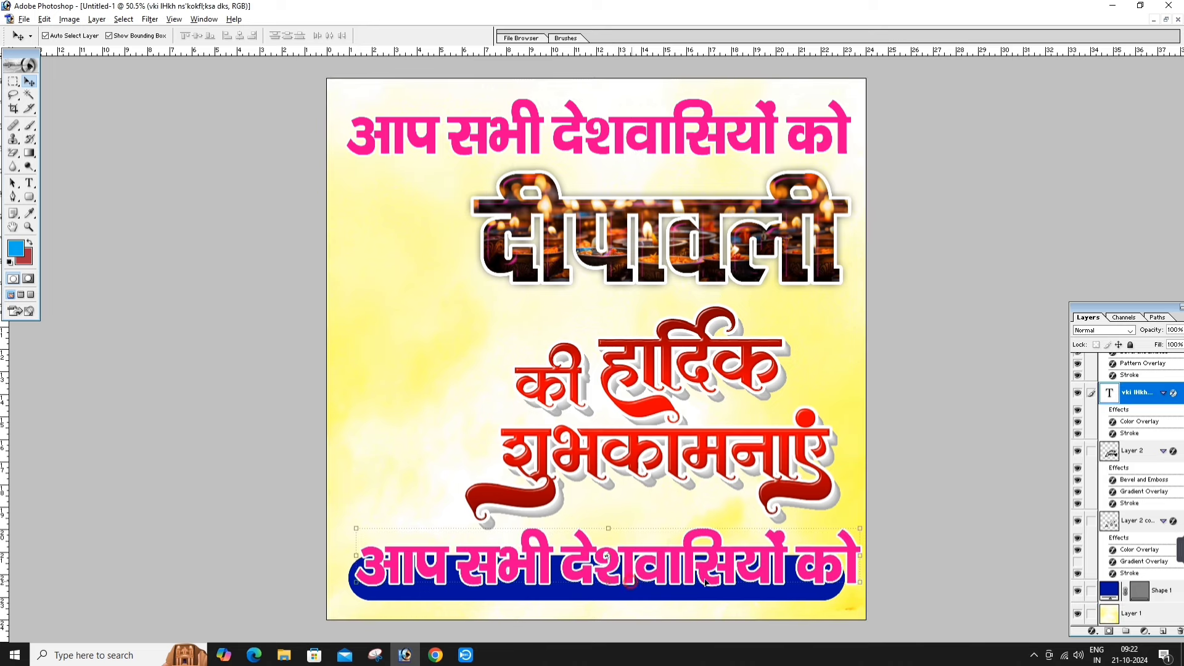
# Shrink the copied headline to about 71.5% and set its font to Arial Black Italic.
pyautogui.hotkey('ctrl', 't')
pyautogui.moveTo(859, 528)
pyautogui.mouseDown()
pyautogui.moveTo(717, 546)
pyautogui.moveTo(685, 574)
pyautogui.mouseUp()
pyautogui.press('Return')
pyautogui.press('t')
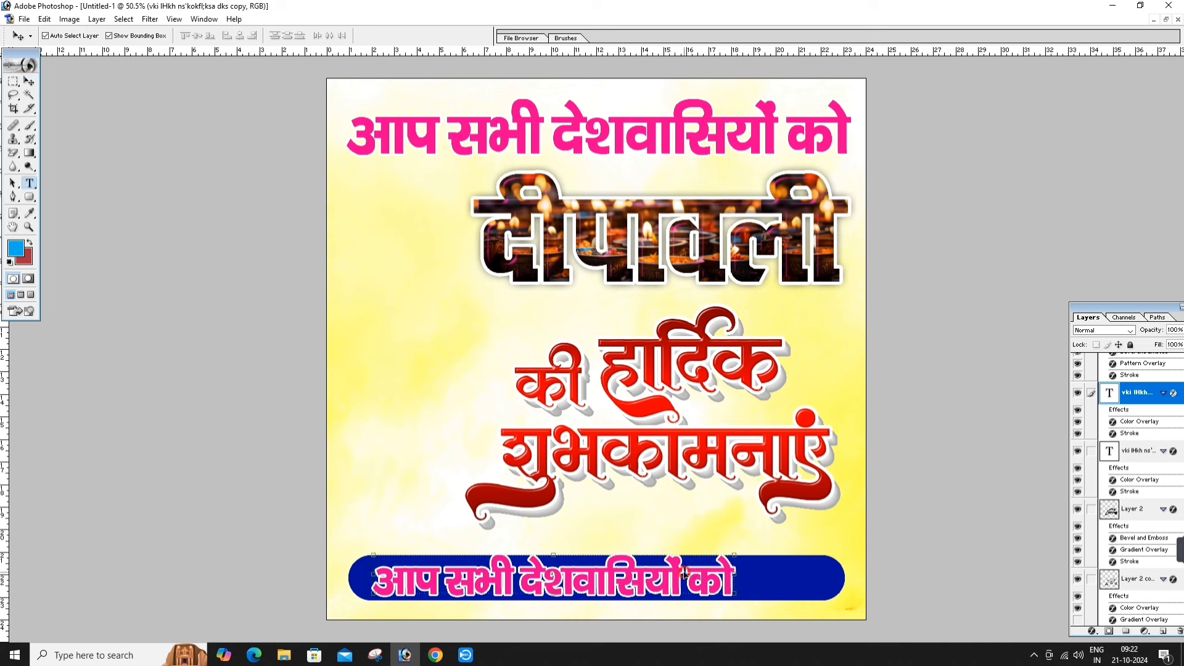
pyautogui.tripleClick(684, 573)
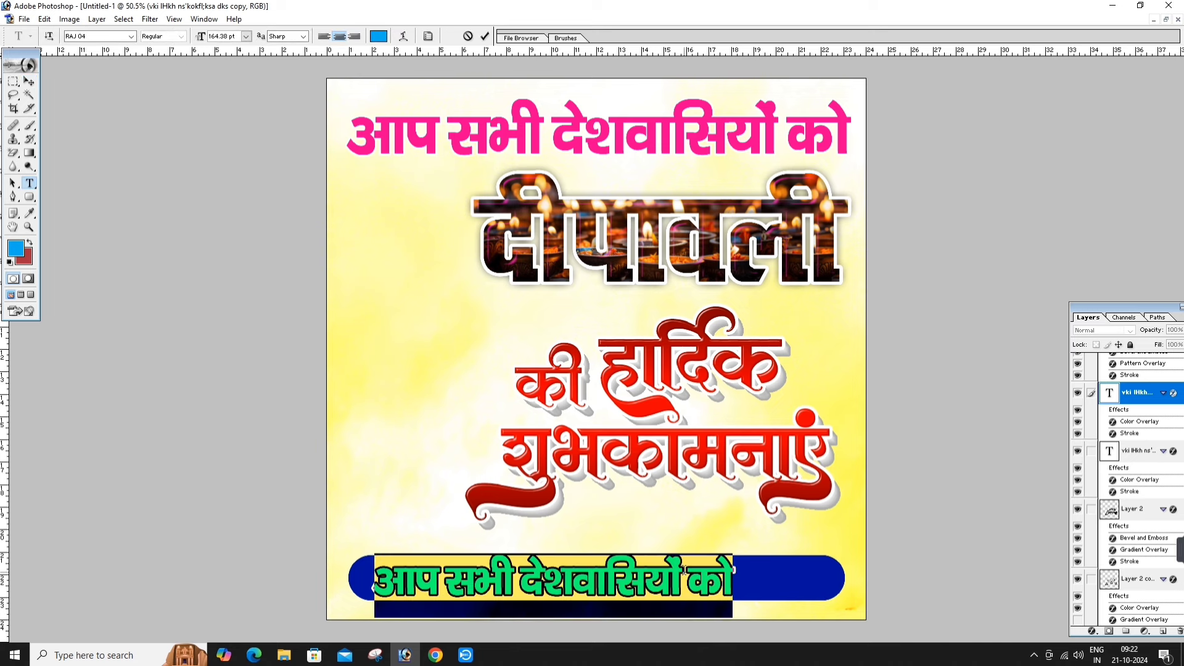
pyautogui.hotkey('ctrl', 'Return')
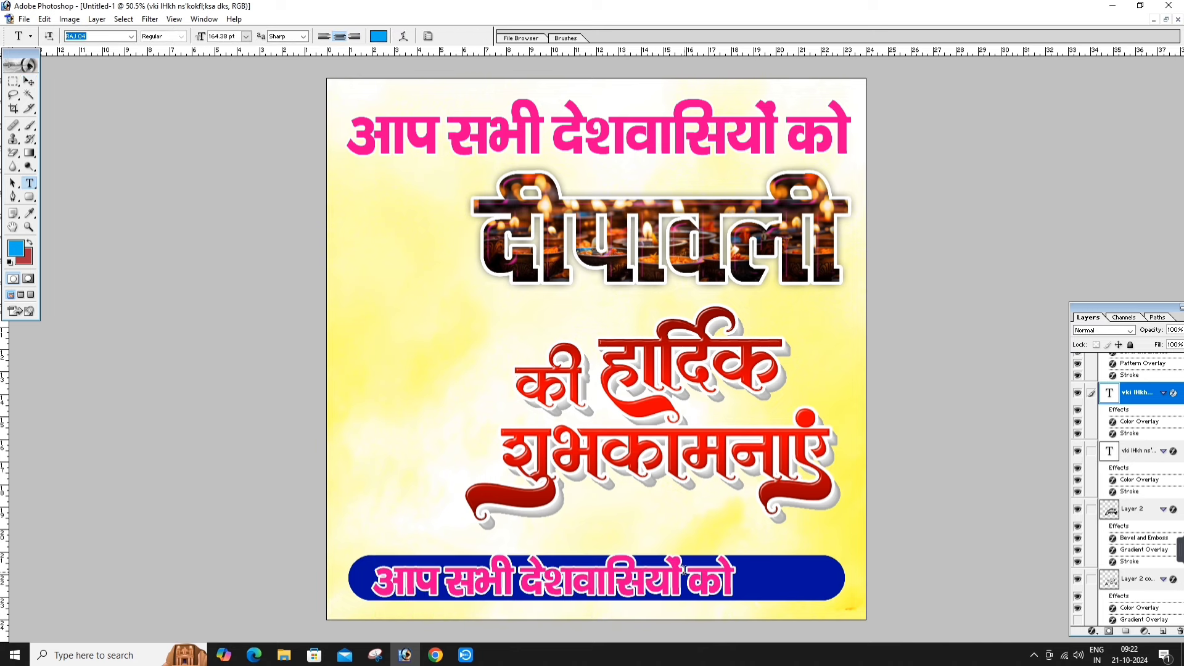
pyautogui.write('Aa')
pyautogui.press('Down')
pyautogui.press('Down')
pyautogui.write('r')
pyautogui.press('Down')
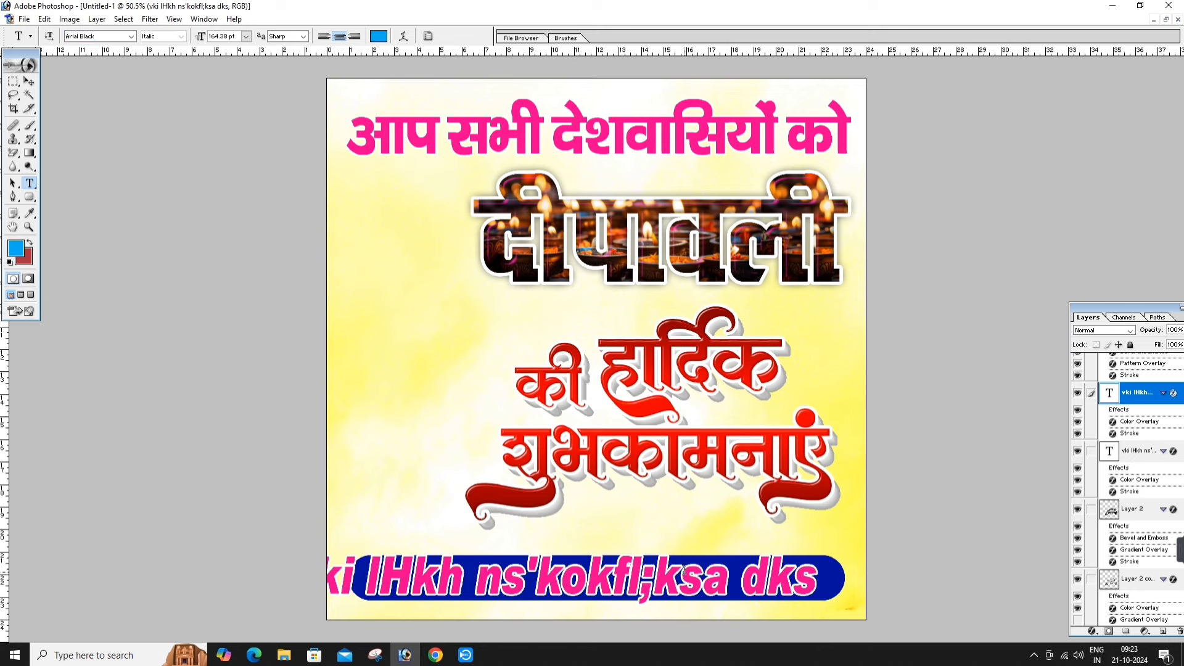
# Replace the bar text with the designer's name and commit it.
pyautogui.tripleClick(717, 568)
pyautogui.press('BackSpace')
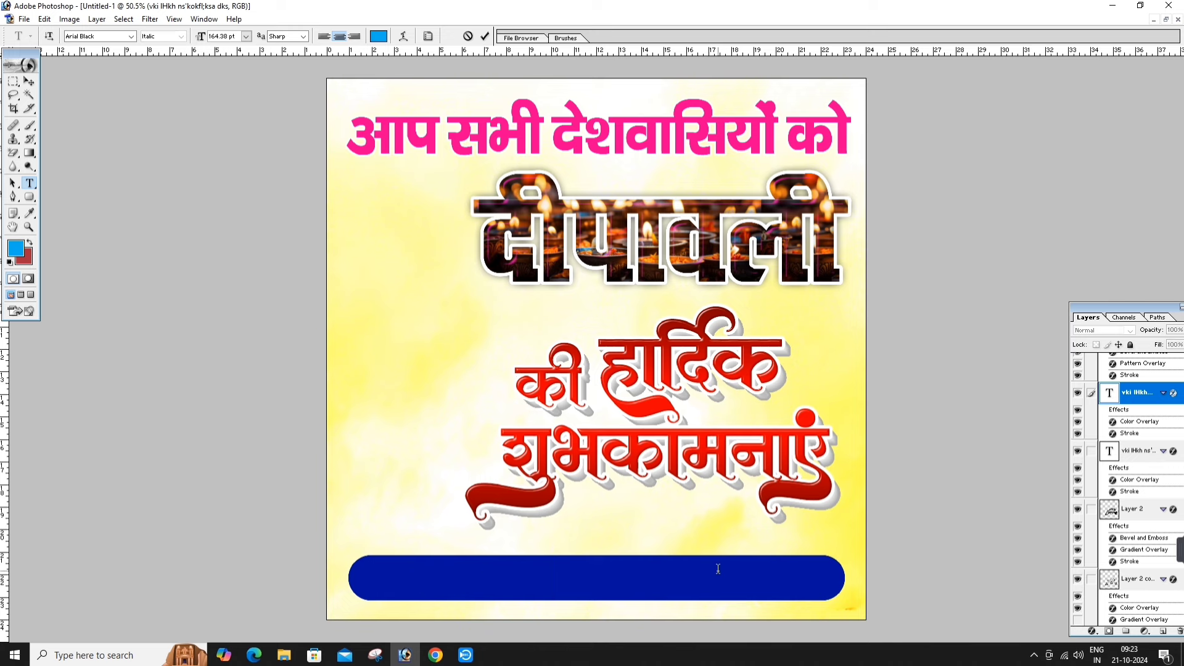
pyautogui.write('tch')
pyautogui.press('BackSpace')
pyautogui.press('BackSpace')
pyautogui.press('BackSpace')
pyautogui.write('Tsch')
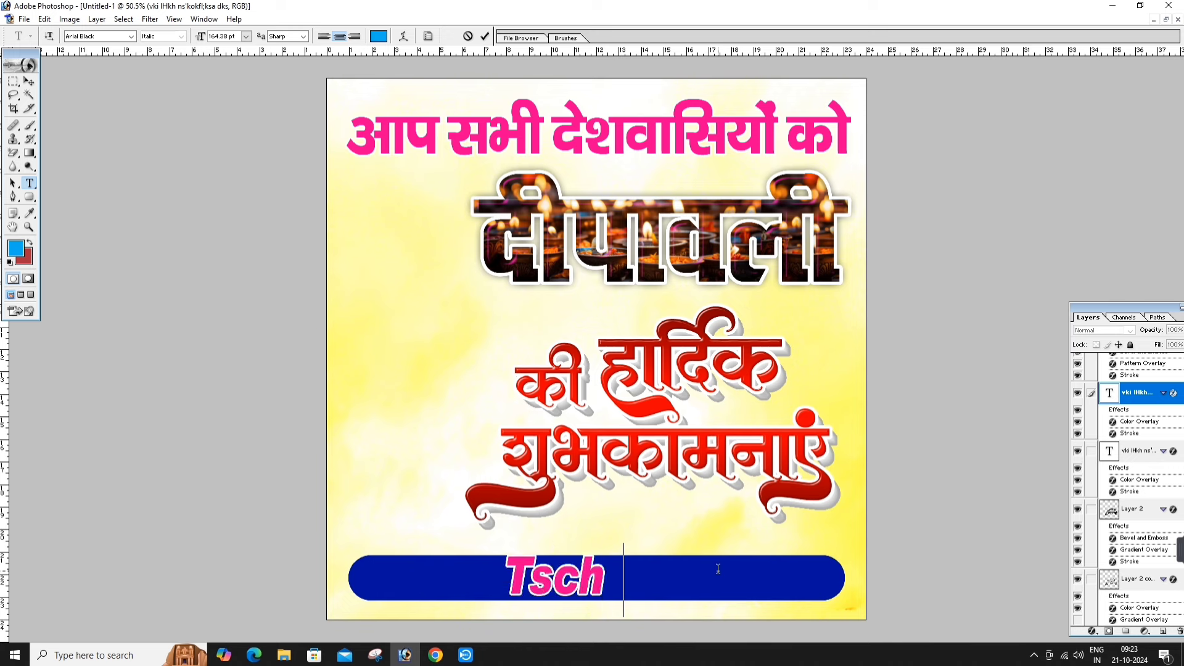
pyautogui.write(' Stark Ar')
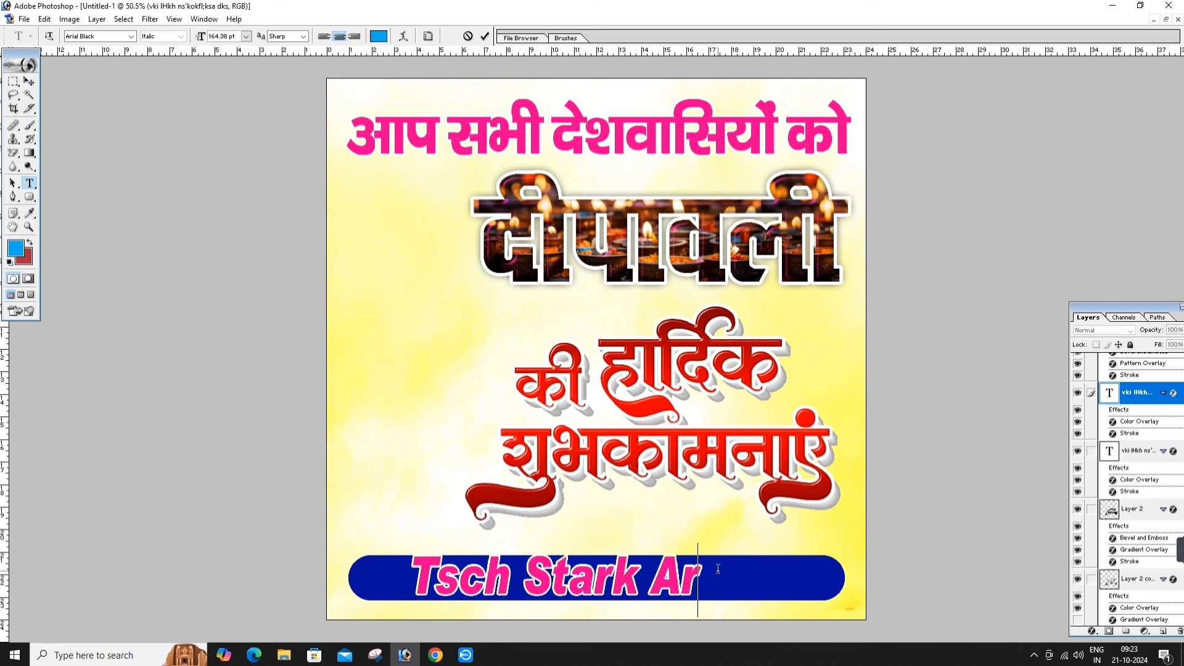
pyautogui.write('jun')
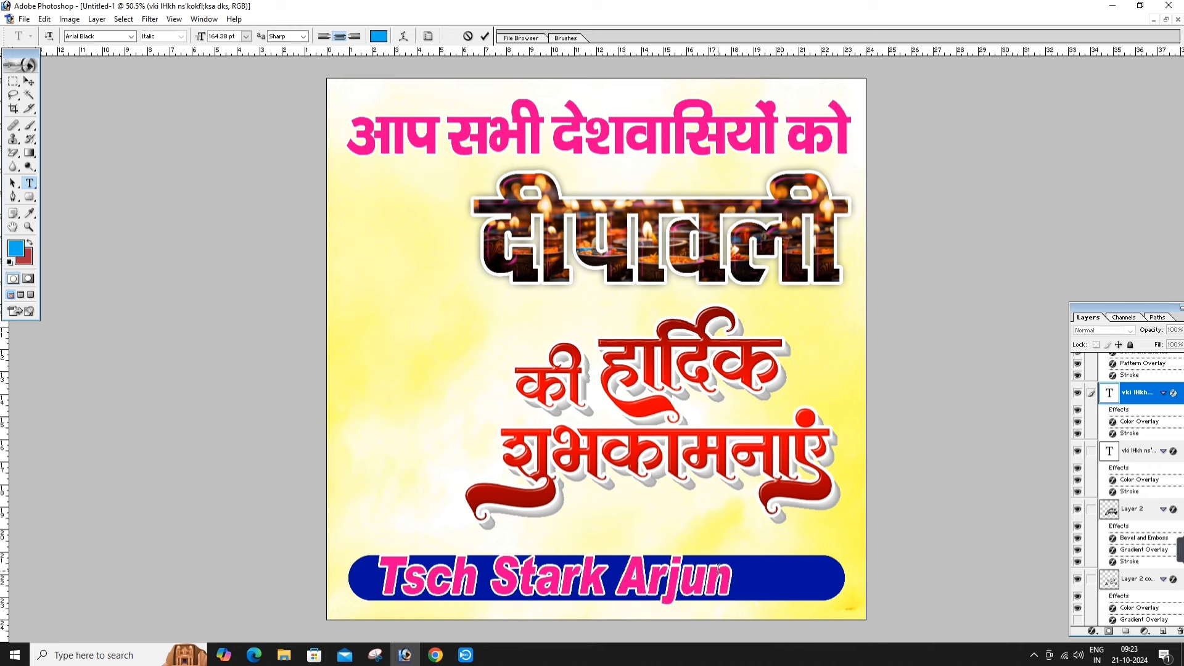
pyautogui.write(' Fro')
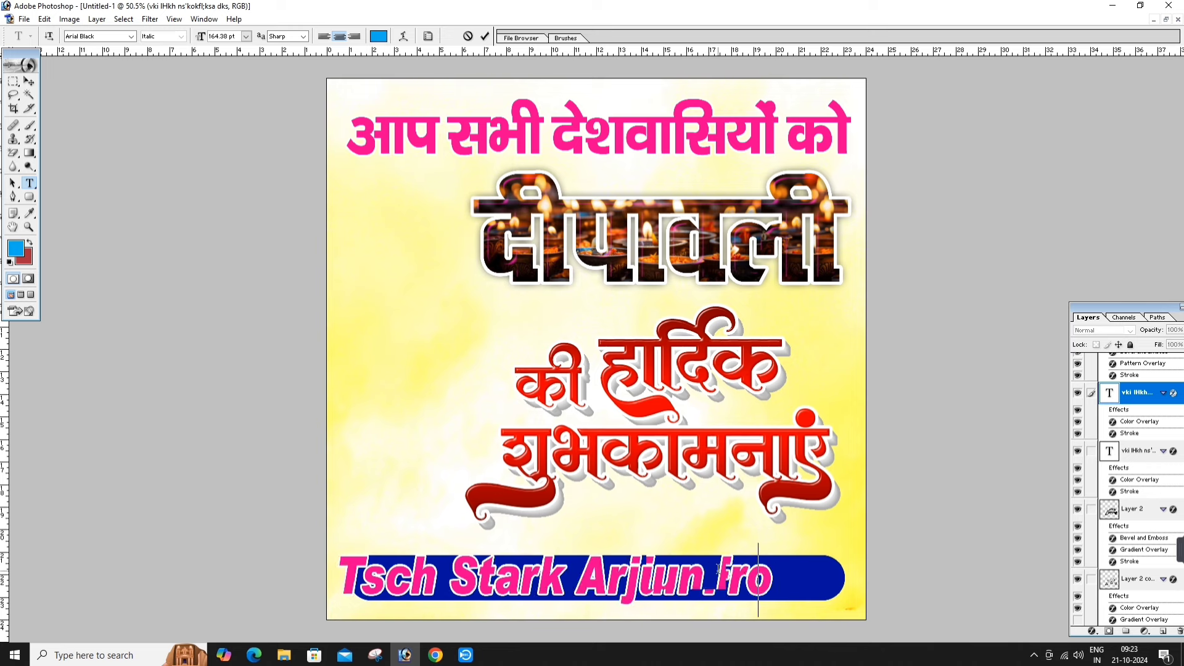
pyautogui.press('BackSpace')
pyautogui.press('BackSpace')
pyautogui.press('BackSpace')
pyautogui.hotkey('ctrl', 'Return')
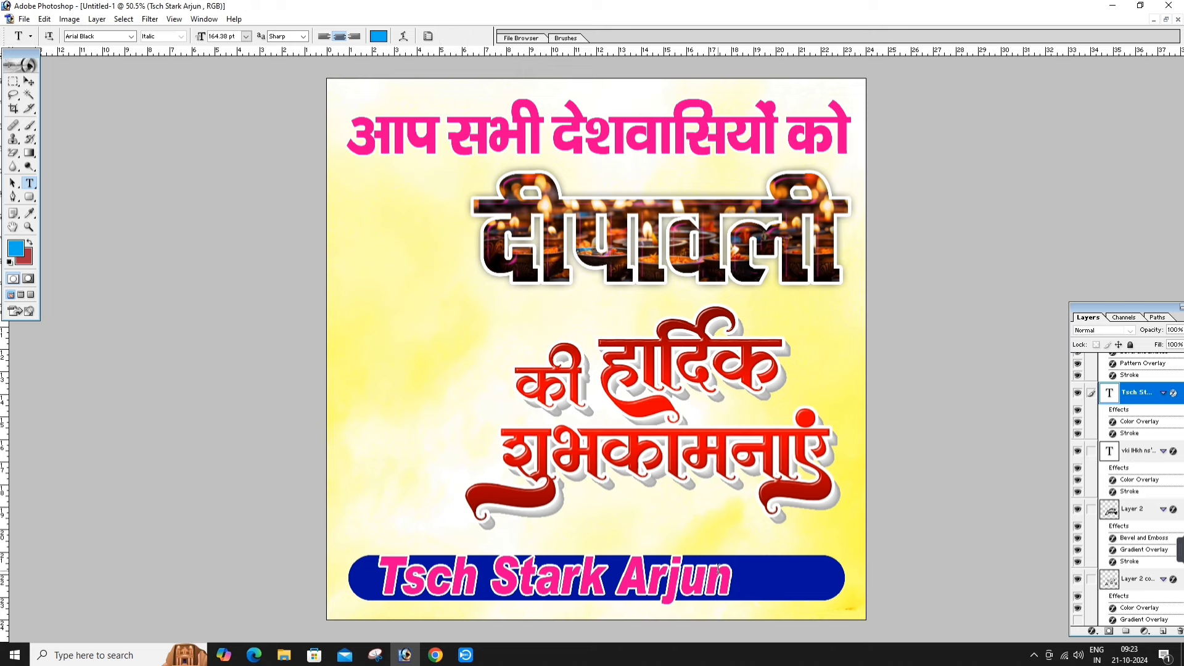
# Change the name's Color Overlay to white and turn off its Stroke.
pyautogui.press('v')
pyautogui.click(97, 19)
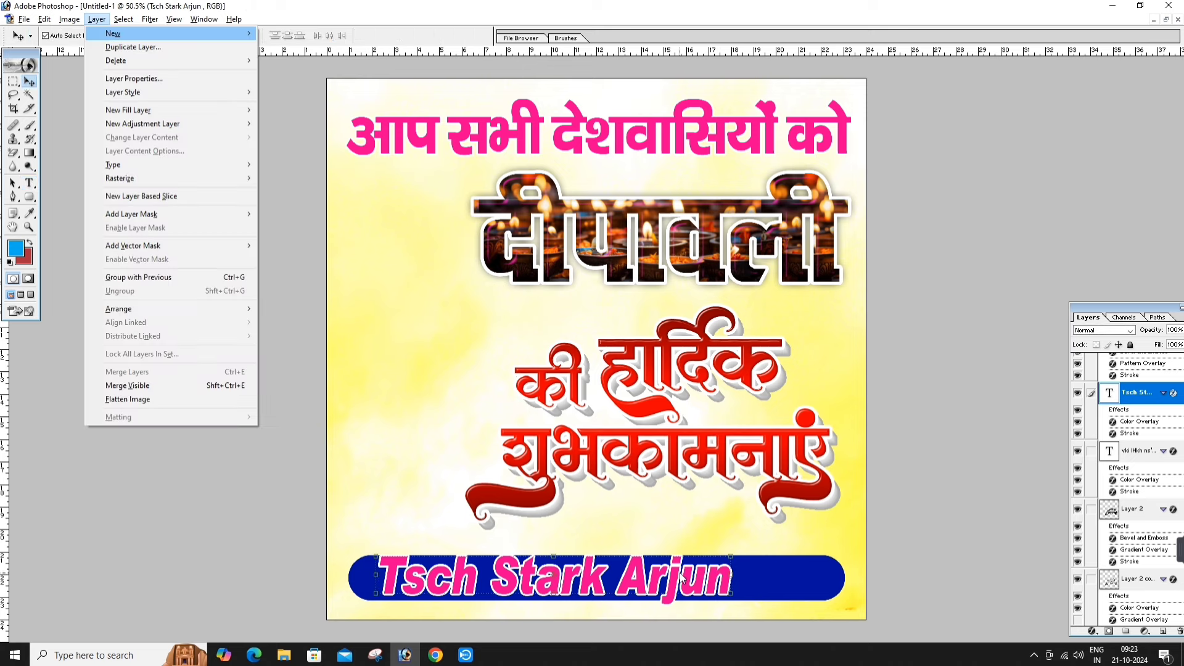
pyautogui.click(1077, 421)
pyautogui.hotkey('alt', 'l')
pyautogui.press('Escape')
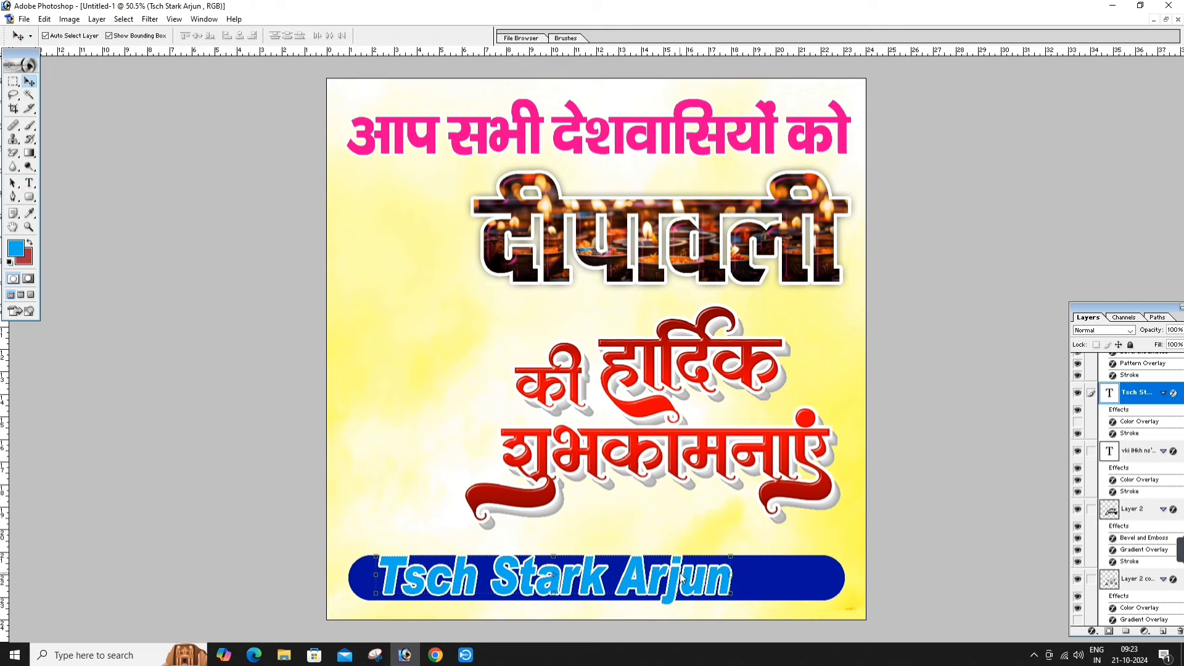
pyautogui.doubleClick(1139, 421)
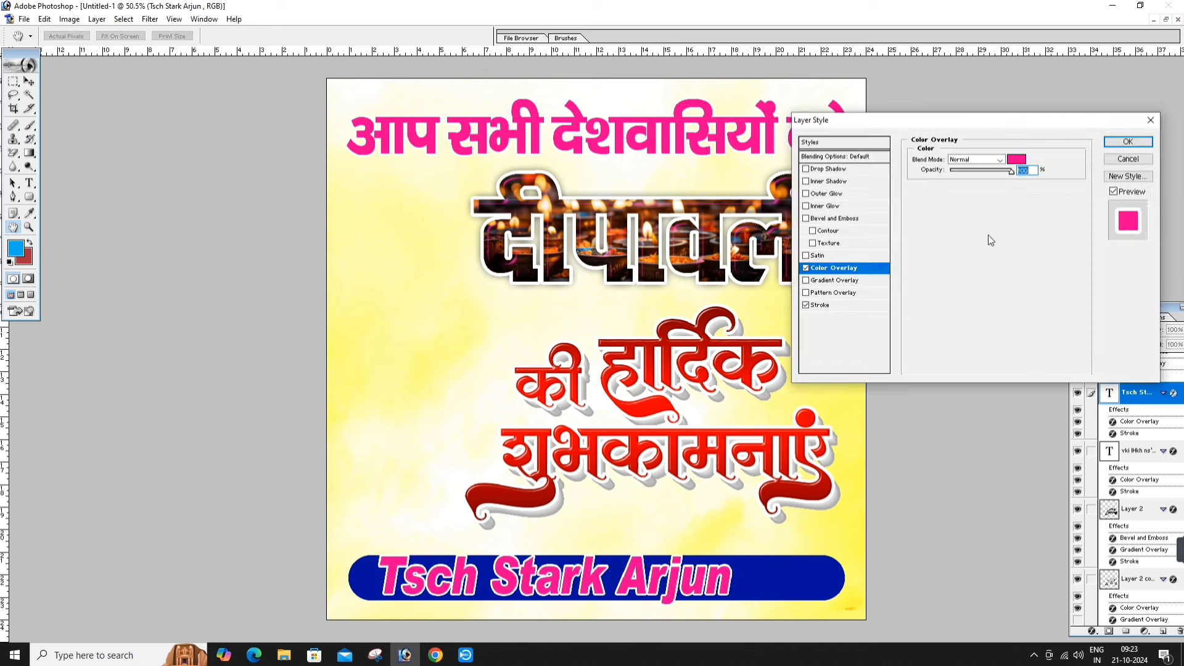
pyautogui.click(1016, 159)
pyautogui.moveTo(844, 400); pyautogui.dragTo(731, 320)
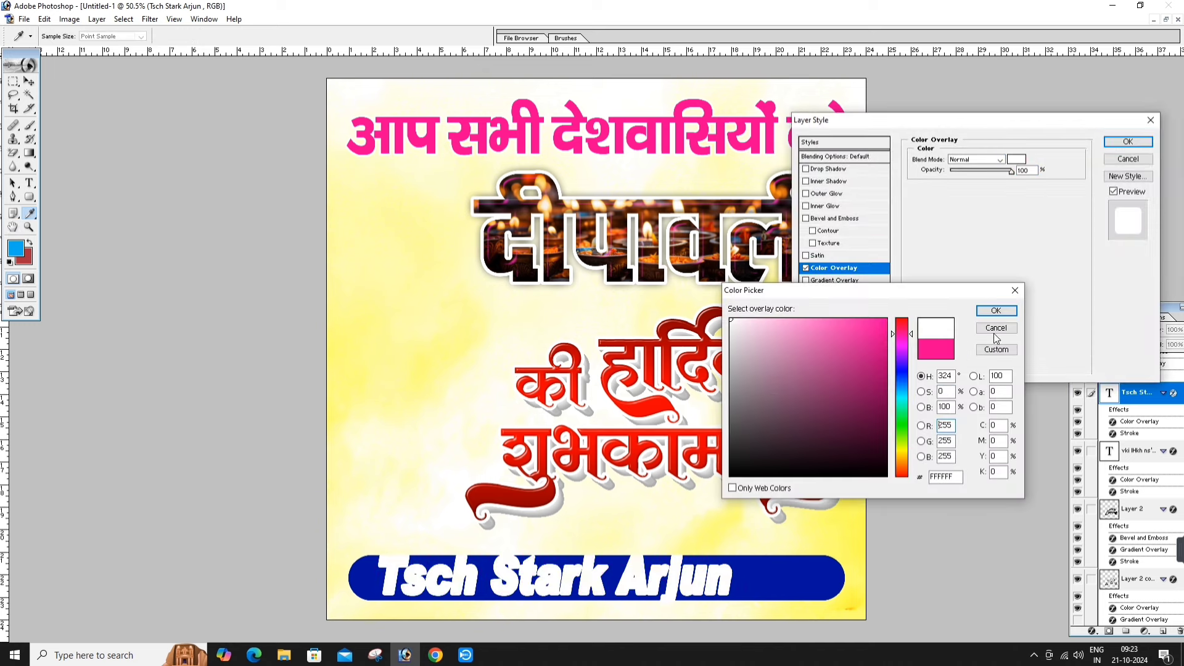
pyautogui.click(995, 310)
pyautogui.click(805, 305)
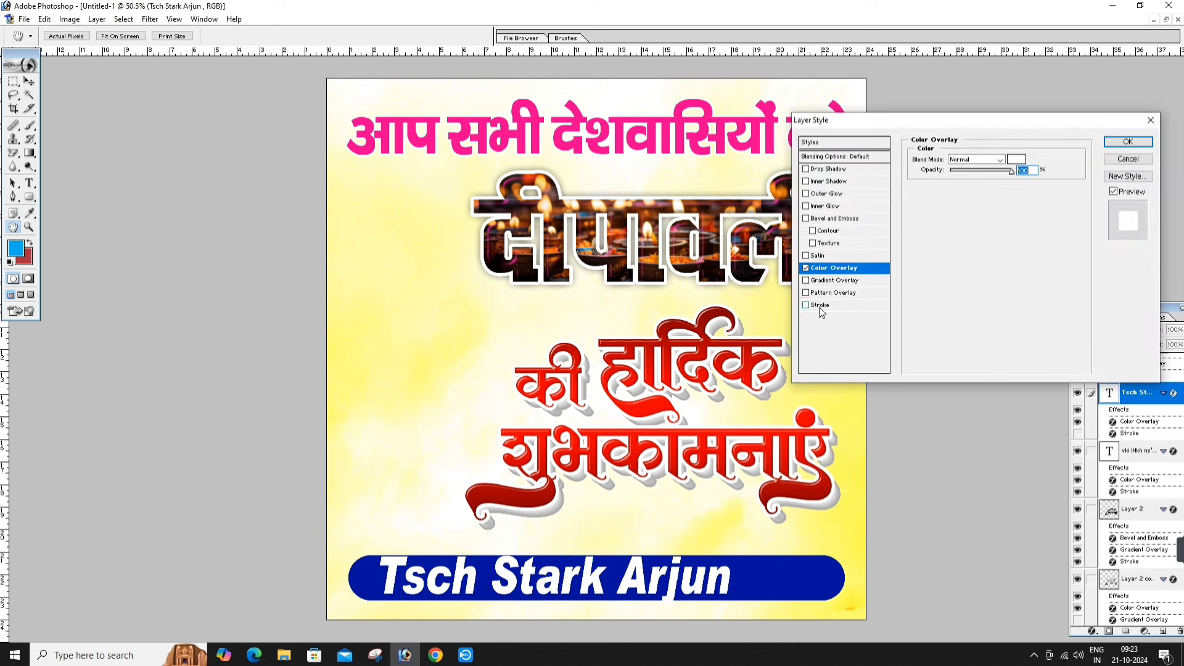
pyautogui.click(1127, 142)
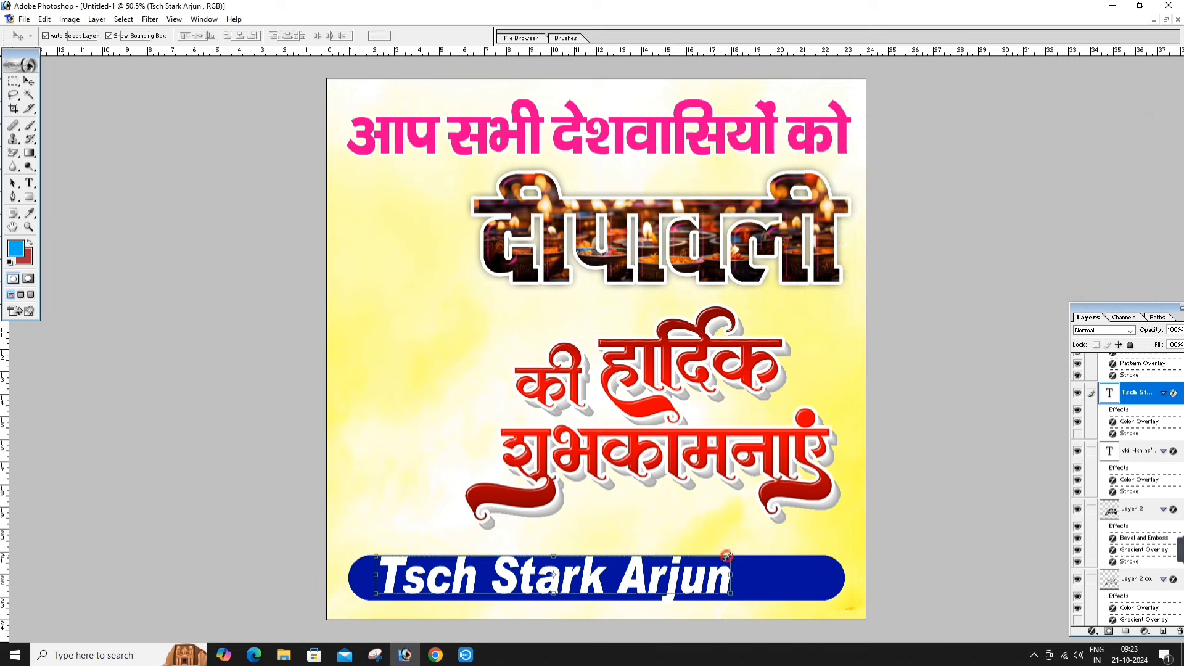
# Scale the name down slightly and centre it on the blue bar.
pyautogui.hotkey('ctrl', 't')
pyautogui.moveTo(732, 555)
pyautogui.mouseDown()
pyautogui.moveTo(699, 563)
pyautogui.moveTo(724, 579)
pyautogui.mouseUp()
pyautogui.press('Return')
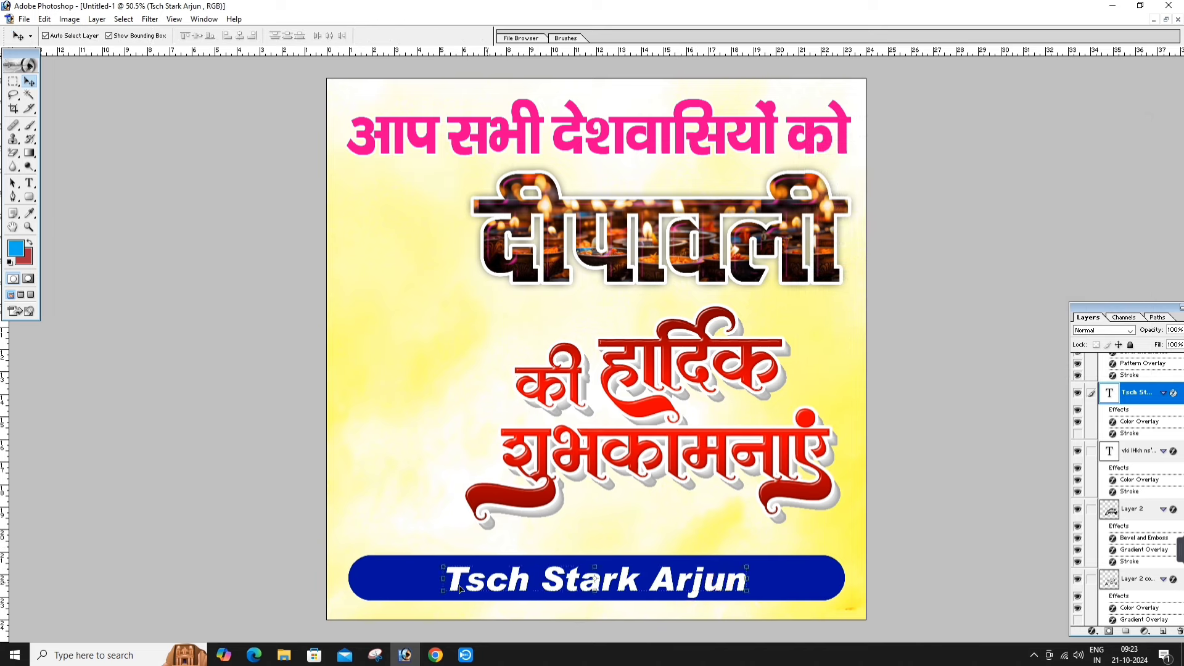
pyautogui.click(428, 362)
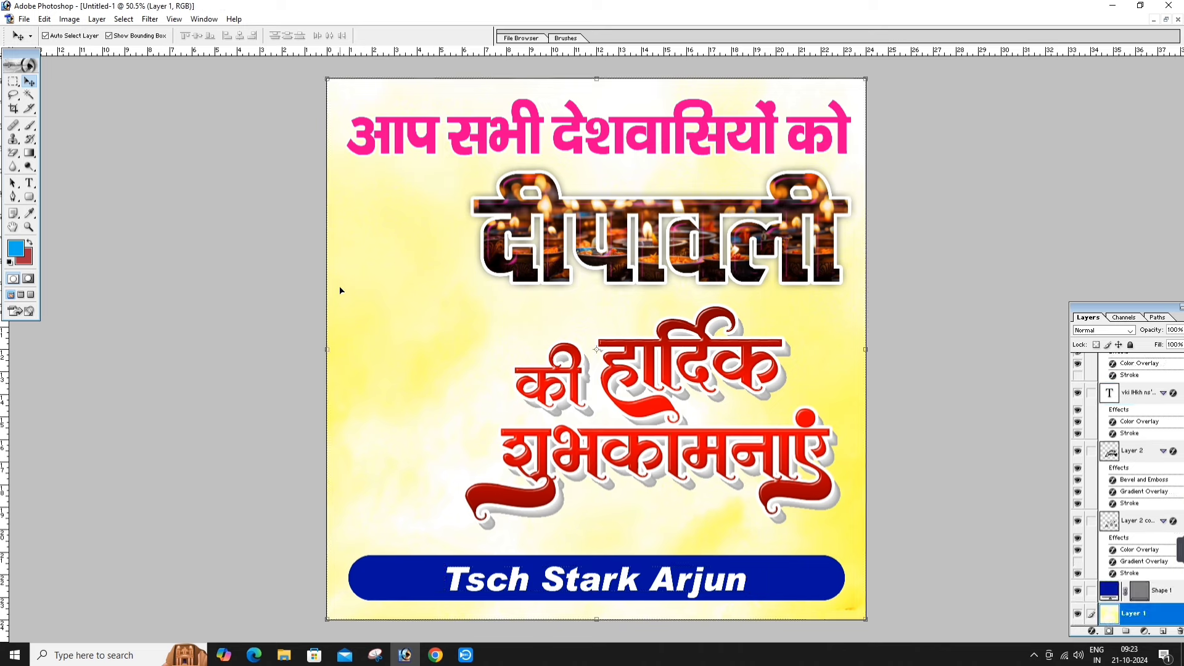
# Draw a light-blue rounded rectangle with 80 px radius on the poster's left side.
pyautogui.click(29, 197)
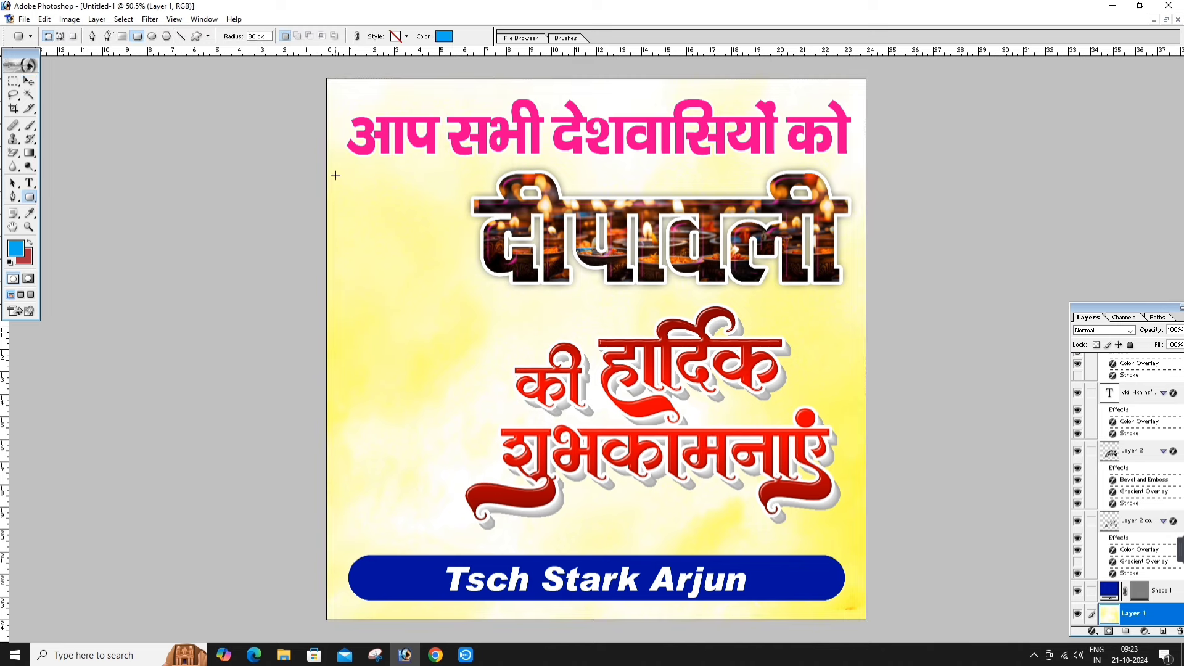
pyautogui.moveTo(335, 175); pyautogui.dragTo(493, 376)
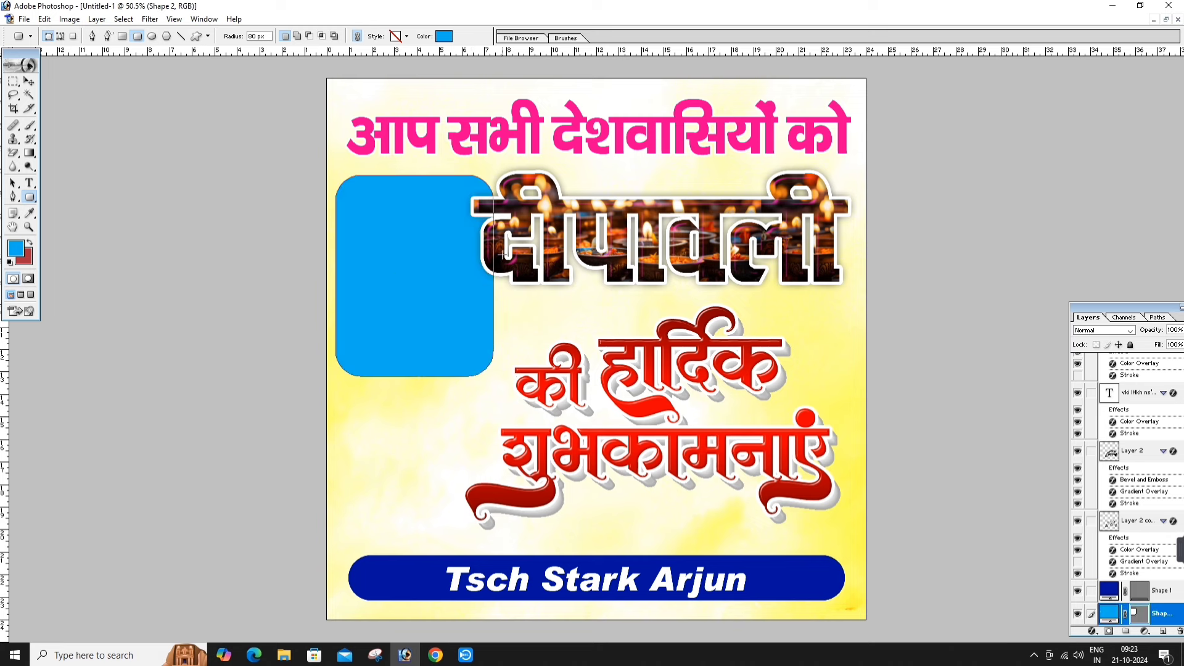
pyautogui.press('v')
# Narrow the दीपावली title from its left edge and nudge the blue box slightly upward.
pyautogui.keyDown('ctrl'); pyautogui.click(546, 206); pyautogui.keyUp('ctrl')
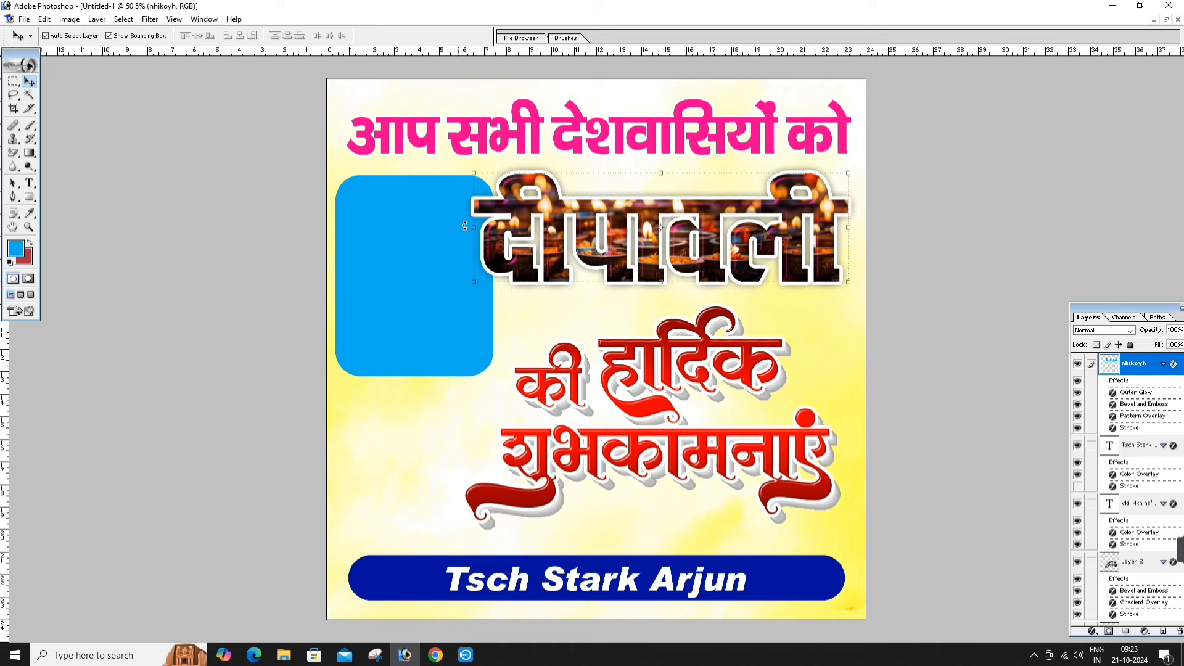
pyautogui.hotkey('ctrl', 't')
pyautogui.moveTo(475, 226); pyautogui.dragTo(497, 222)
pyautogui.moveTo(497, 221); pyautogui.dragTo(504, 221)
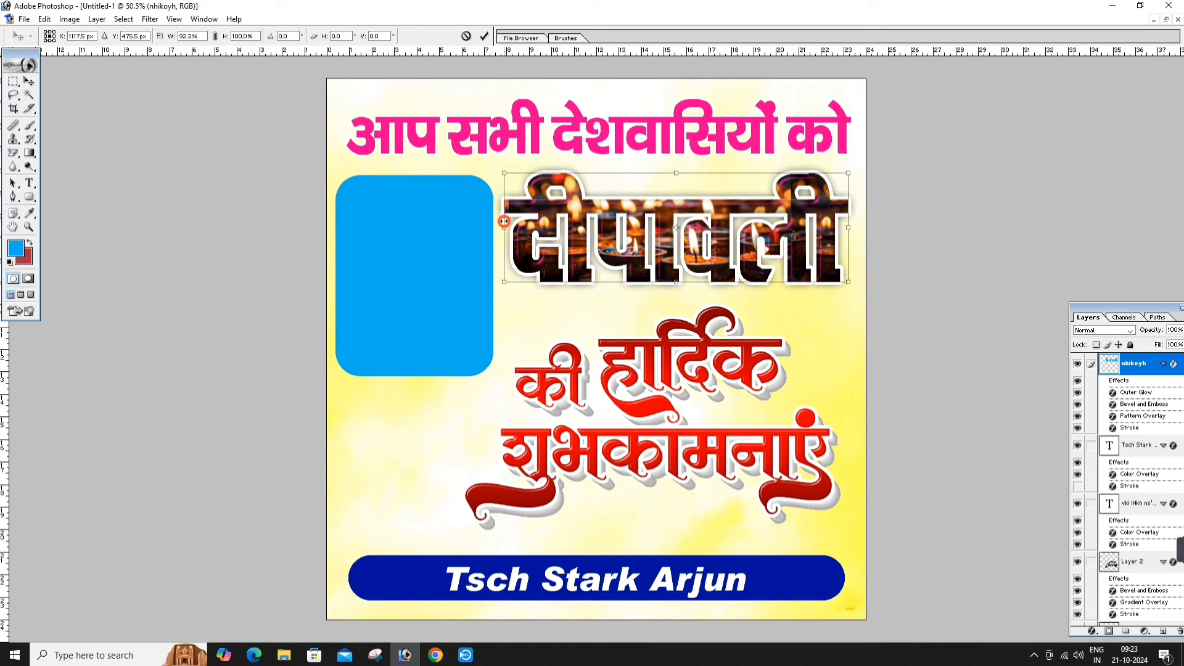
pyautogui.press('Return')
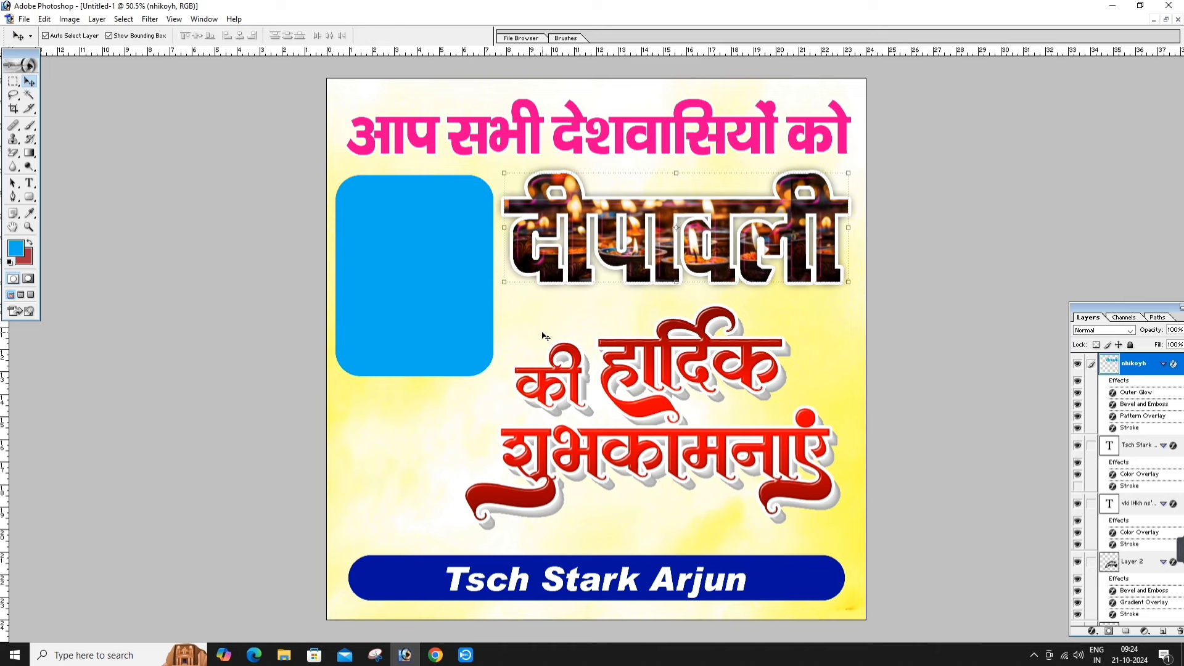
pyautogui.click(427, 311)
pyautogui.moveTo(427, 310); pyautogui.dragTo(426, 306)
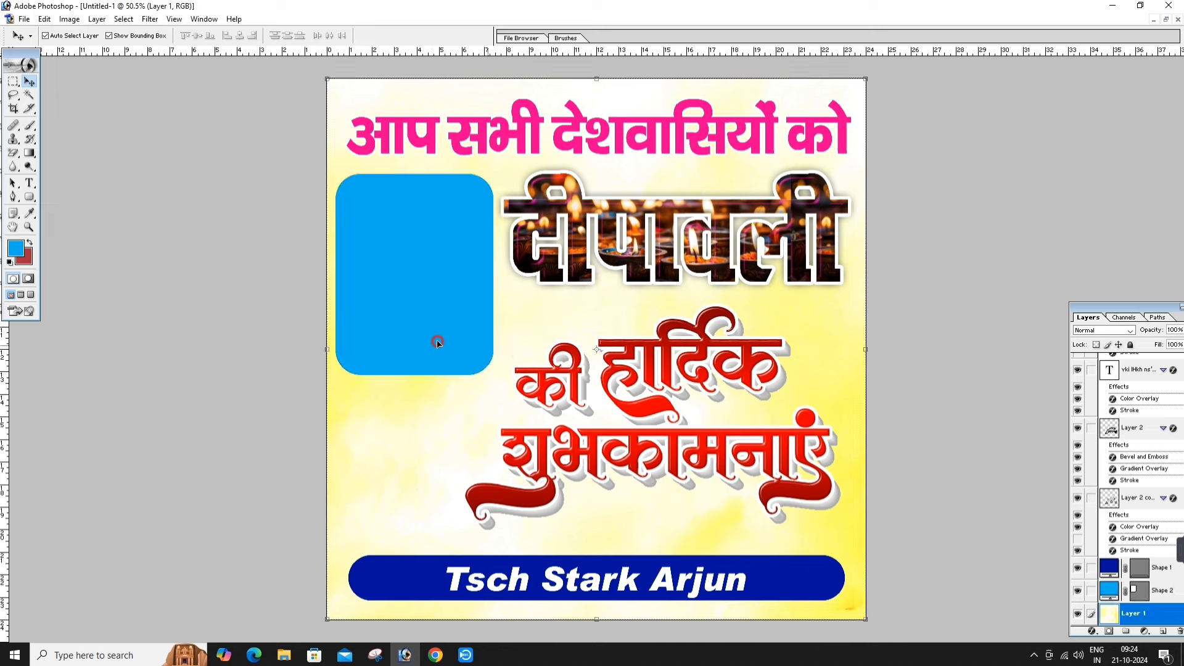
pyautogui.press('u')
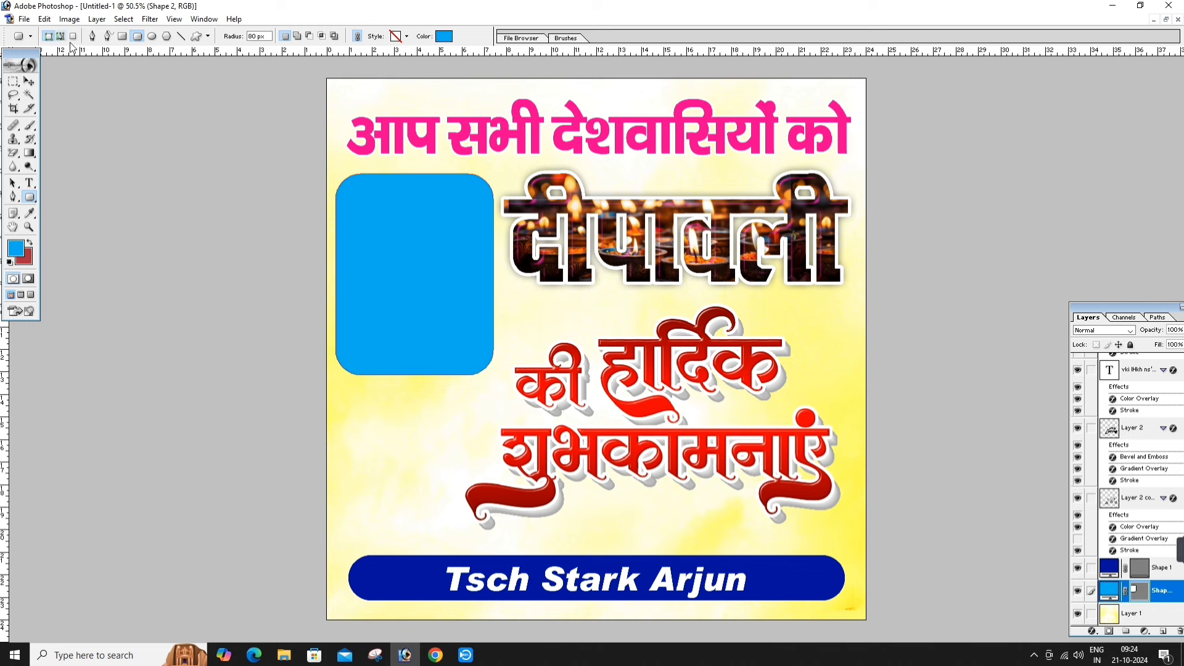
# Dismiss the style presets and select background Layer 1 with the Move tool.
pyautogui.click(395, 37)
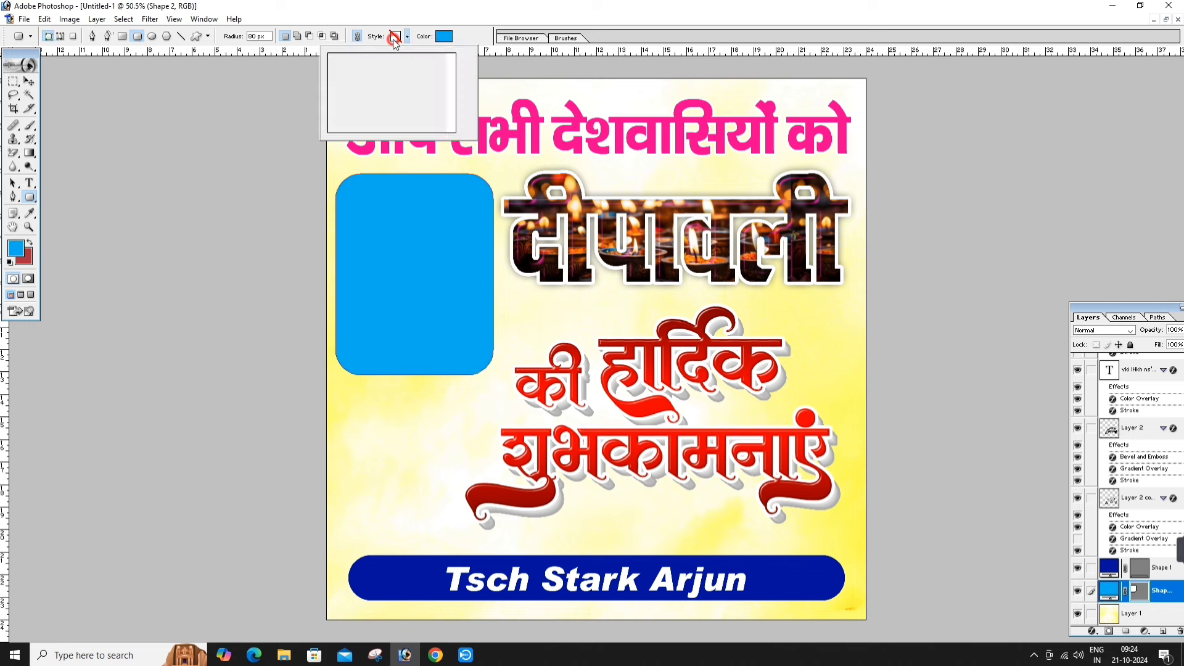
pyautogui.click(504, 57)
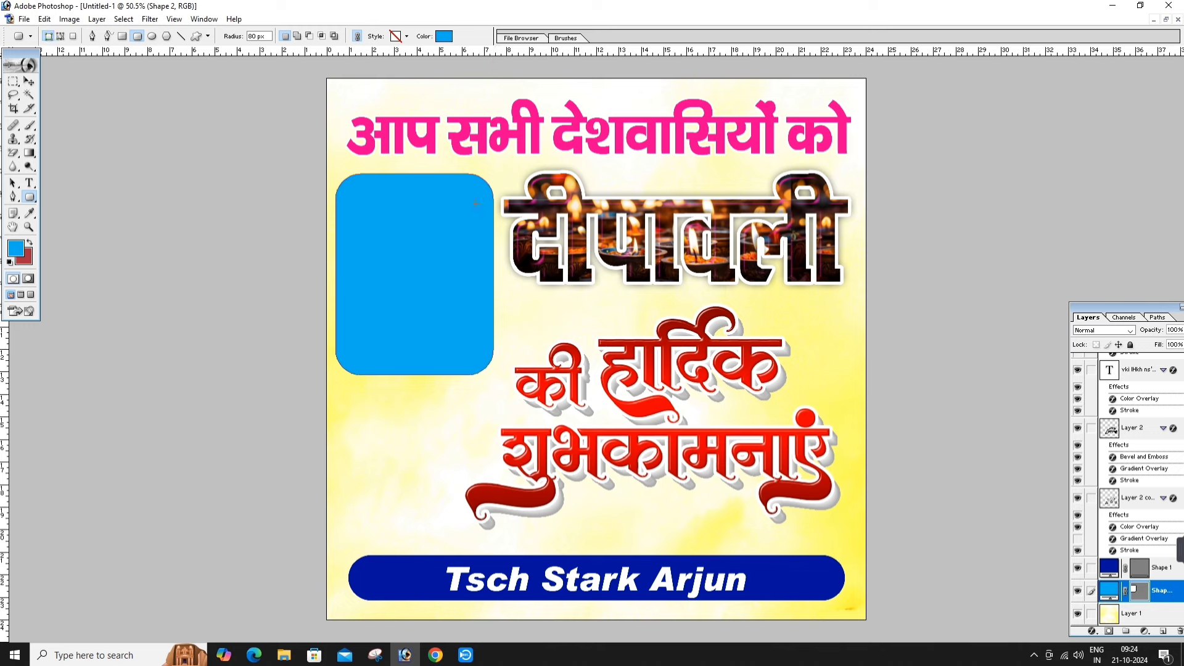
pyautogui.press('v')
pyautogui.click(534, 320)
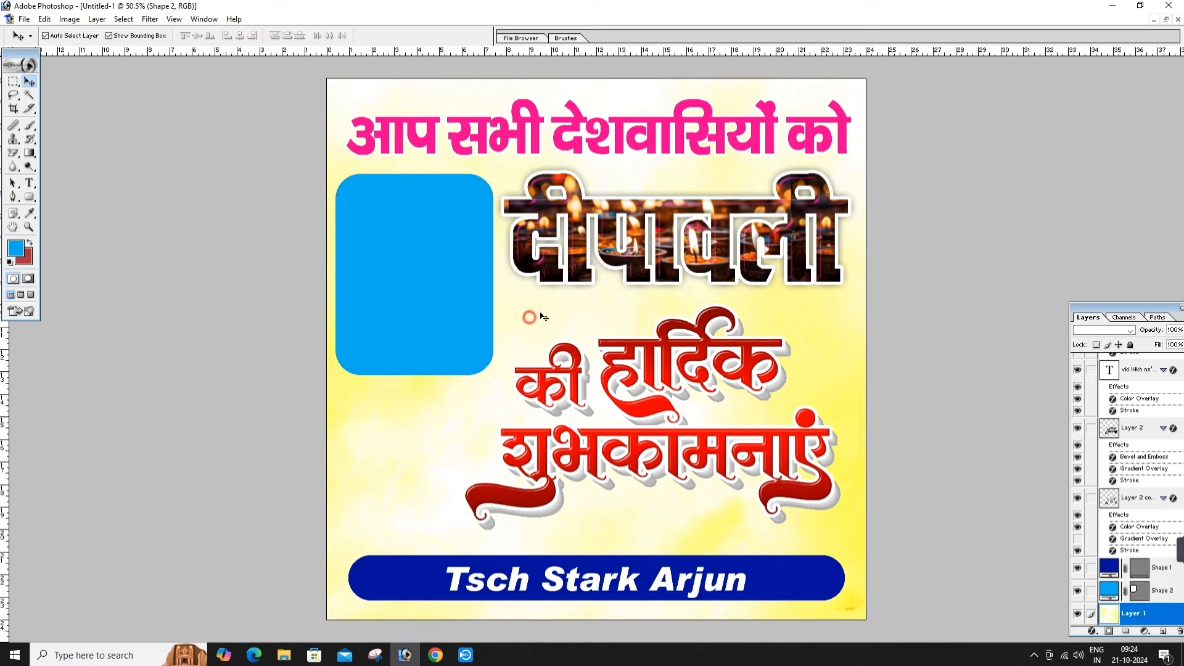
# Close the diya photo without saving, leaving the poster open, and cancel the Open dialog.
pyautogui.click(1165, 19)
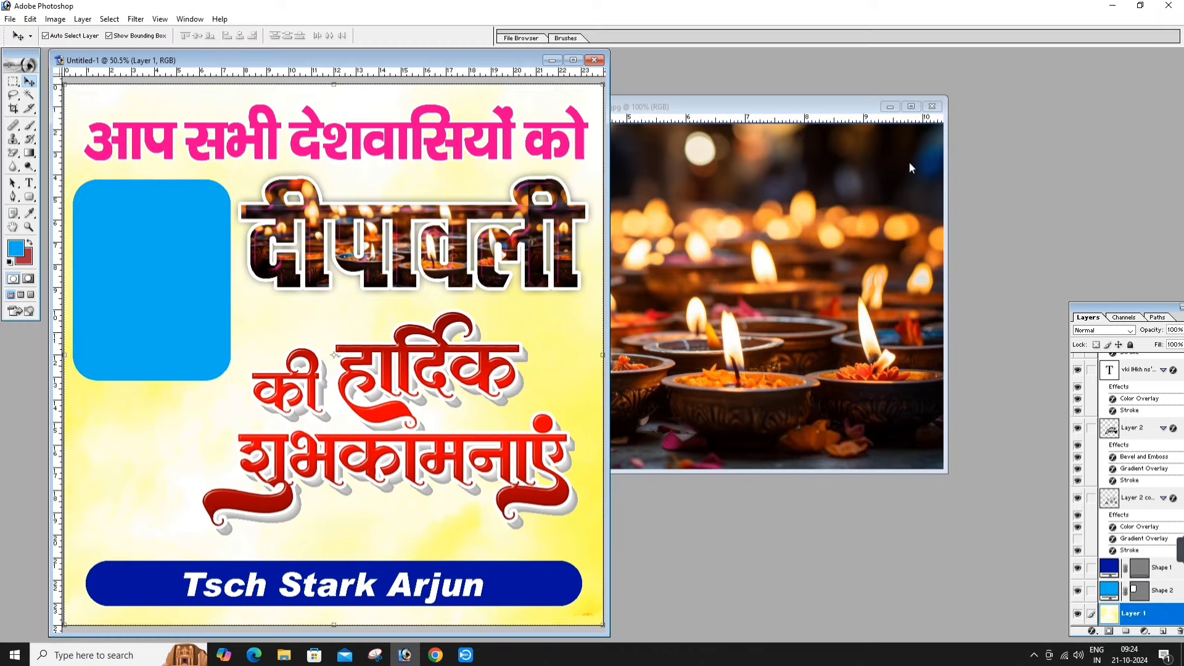
pyautogui.hotkey('ctrl', 'w')
pyautogui.click(623, 249)
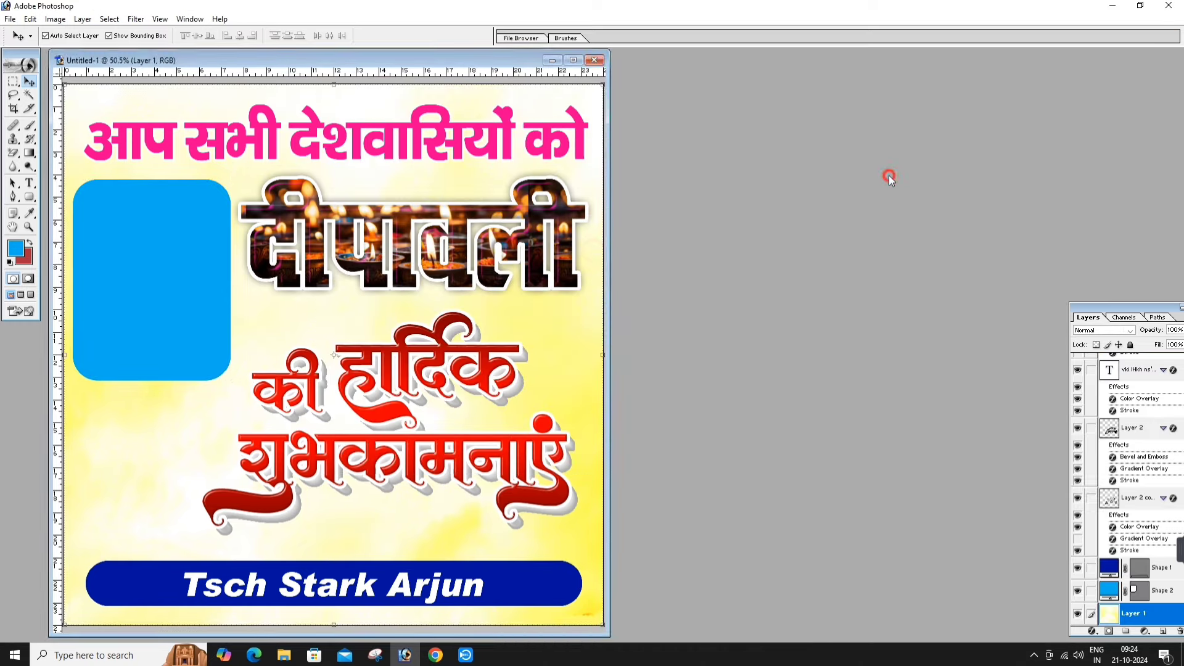
pyautogui.hotkey('ctrl', 'o')
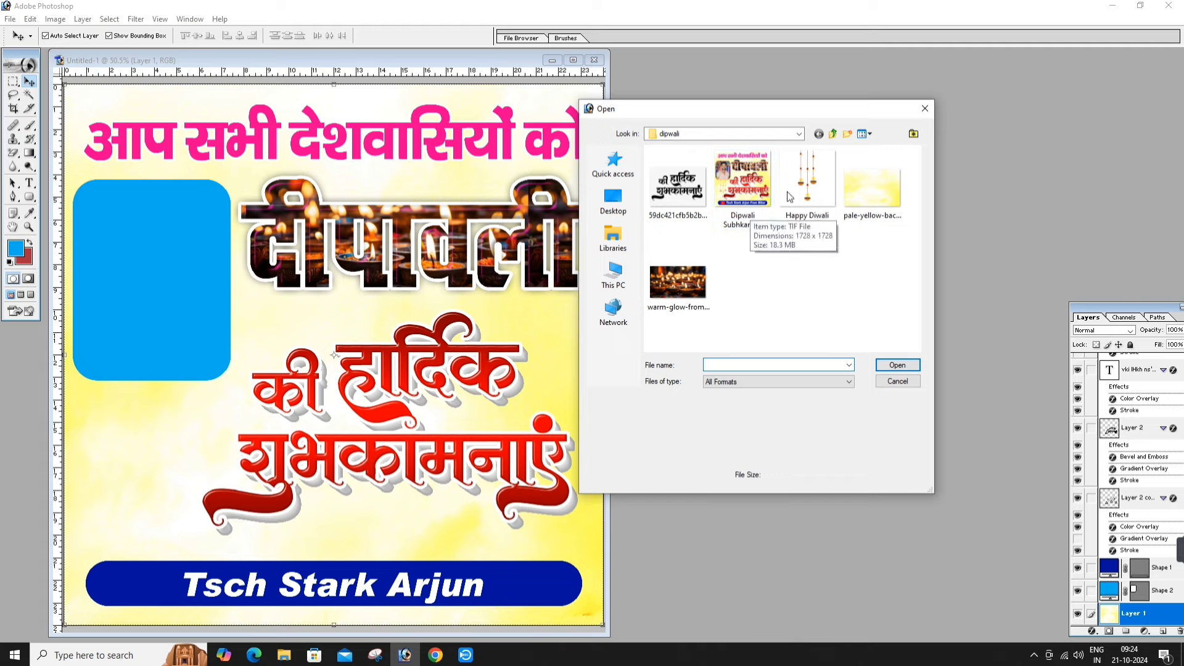
pyautogui.click(893, 381)
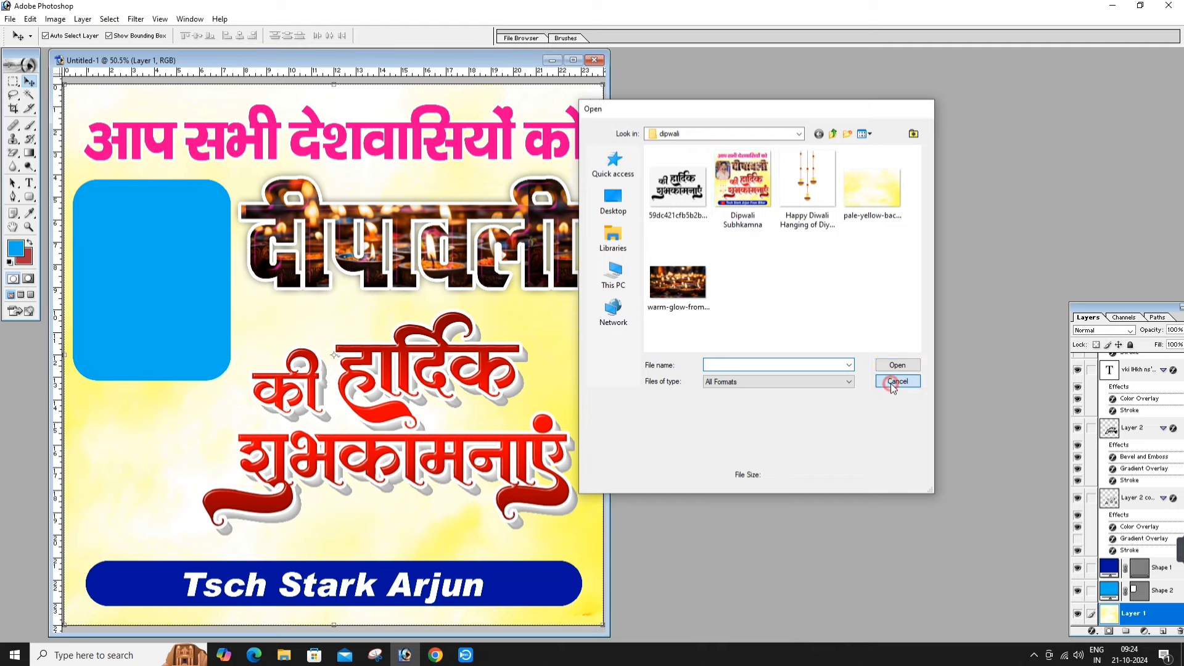
# Copy the shop portrait photo from WhatsApp Web in Chrome, then return to Photoshop.
pyautogui.click(1113, 5)
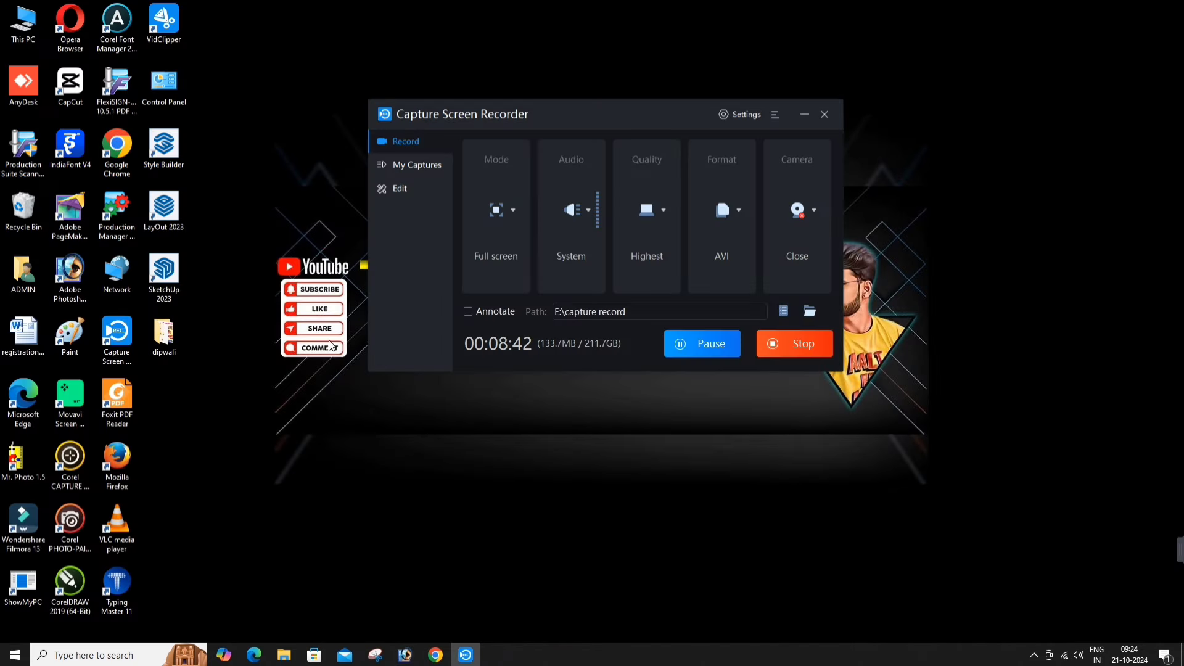
pyautogui.click(277, 253)
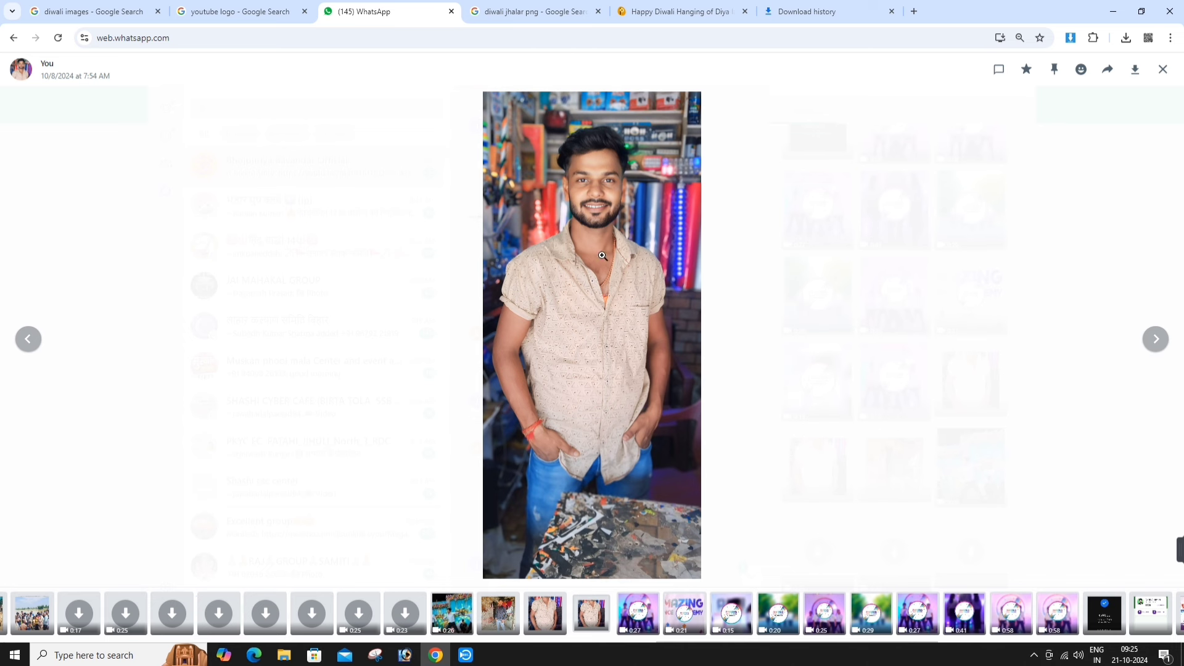
pyautogui.rightClick(591, 216)
pyautogui.click(638, 264)
pyautogui.click(436, 655)
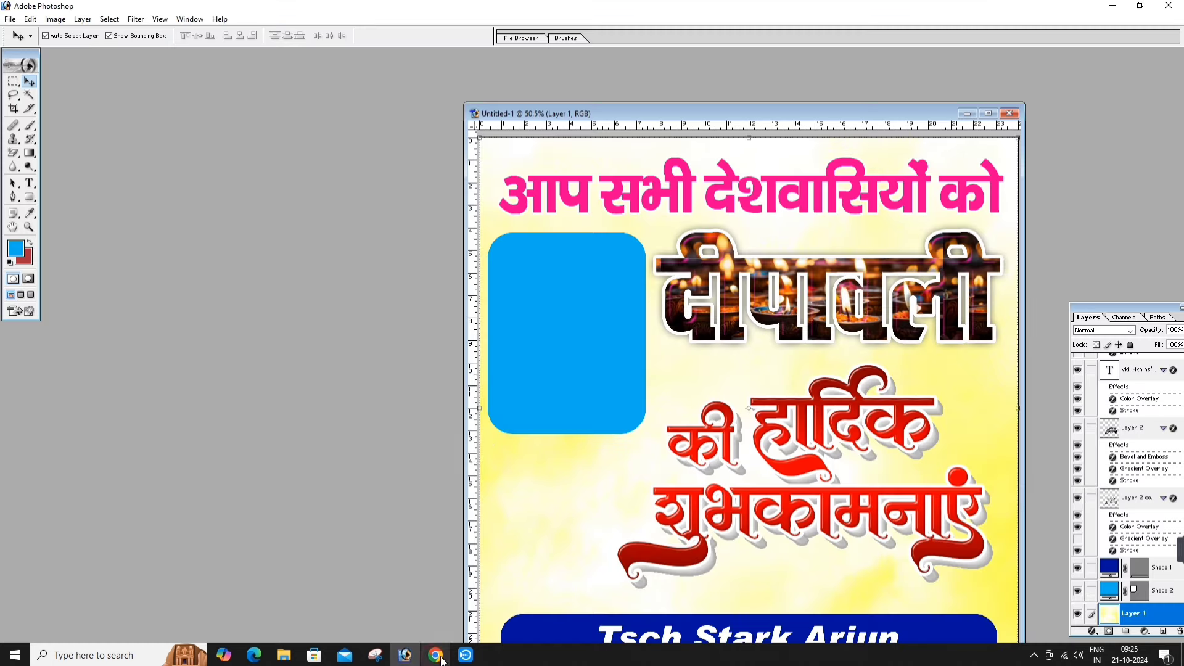
# Paste the portrait above Shape 2 and clip it into the blue rounded frame.
pyautogui.click(560, 307)
pyautogui.click(988, 113)
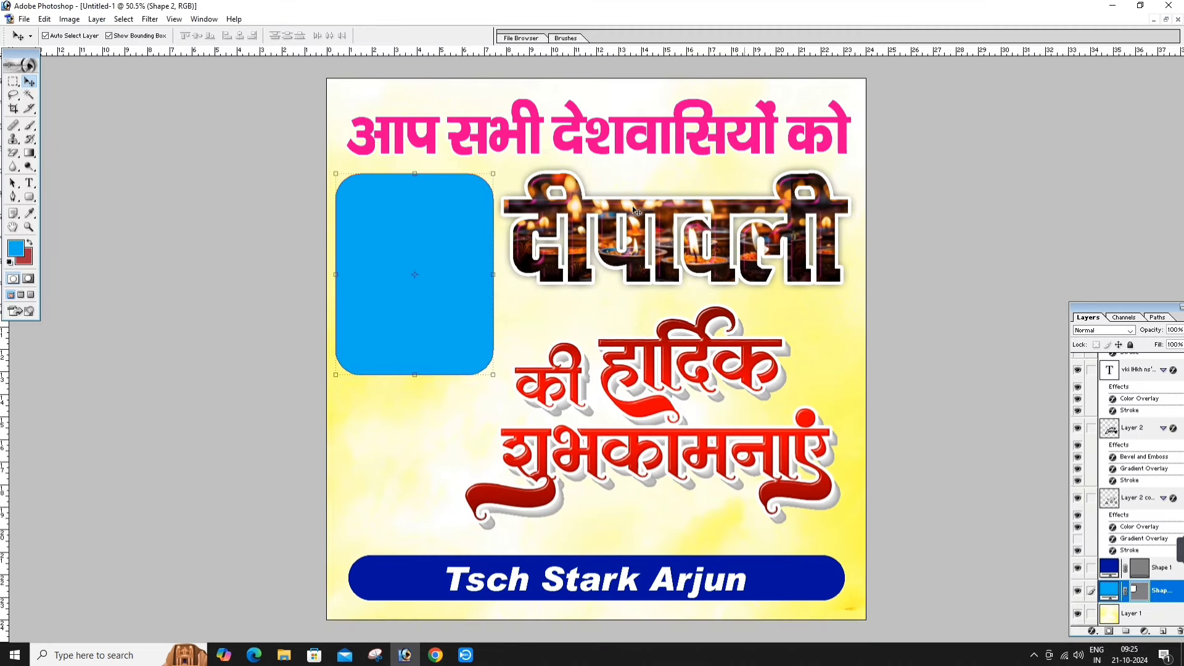
pyautogui.hotkey('ctrl', 'v')
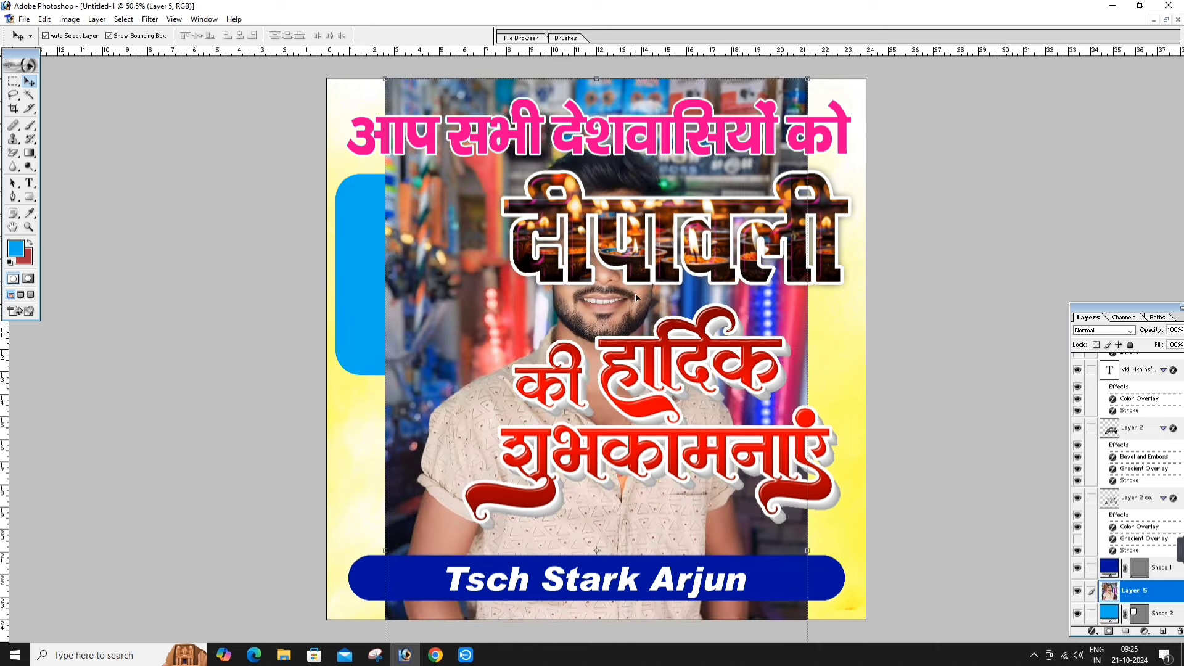
pyautogui.hotkey('ctrl', 'alt', 'g')
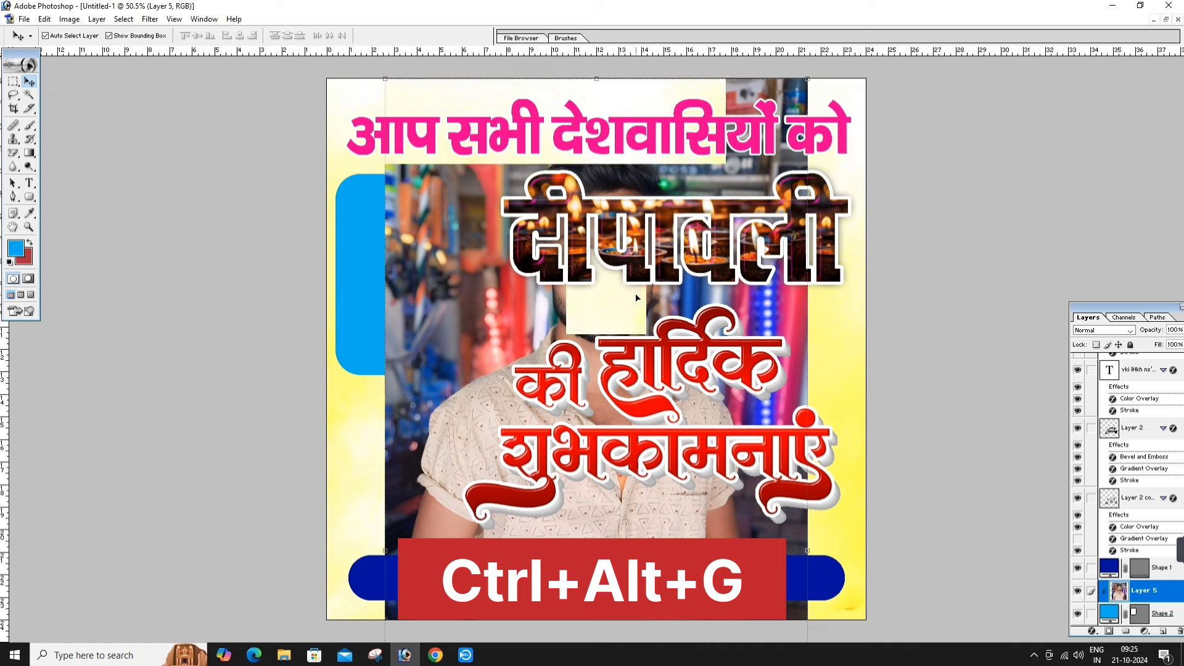
pyautogui.moveTo(500, 308); pyautogui.dragTo(280, 233)
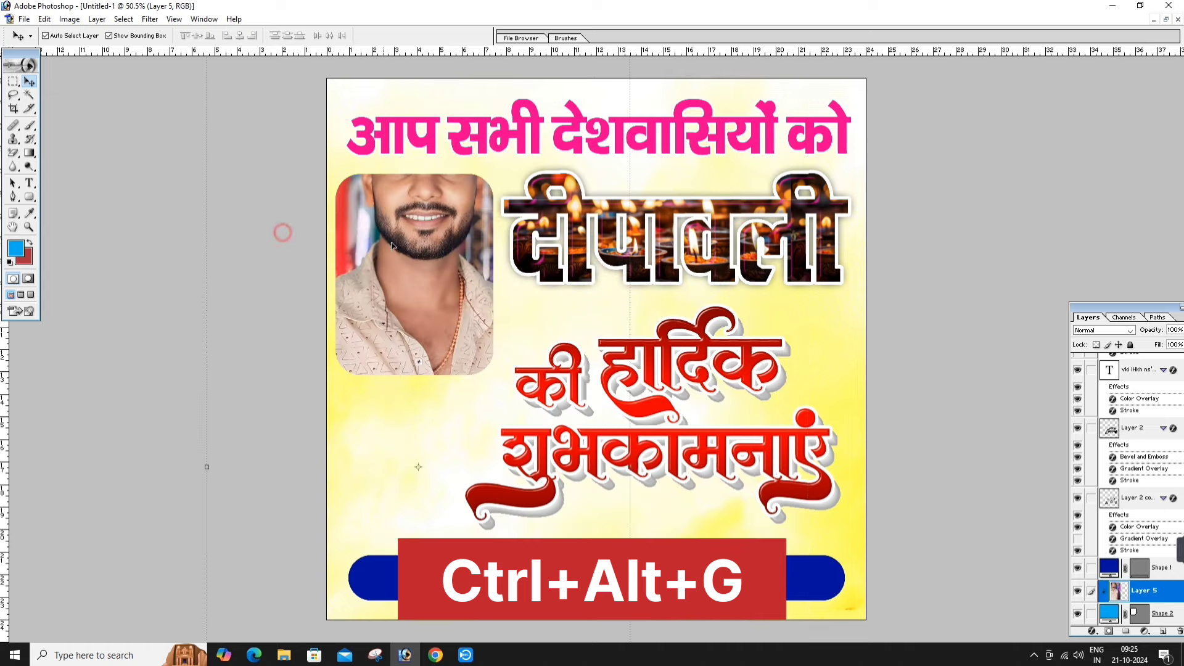
# Scale the clipped portrait to about 59.1% so the face fills the frame.
pyautogui.scroll(-3, 448, 202)
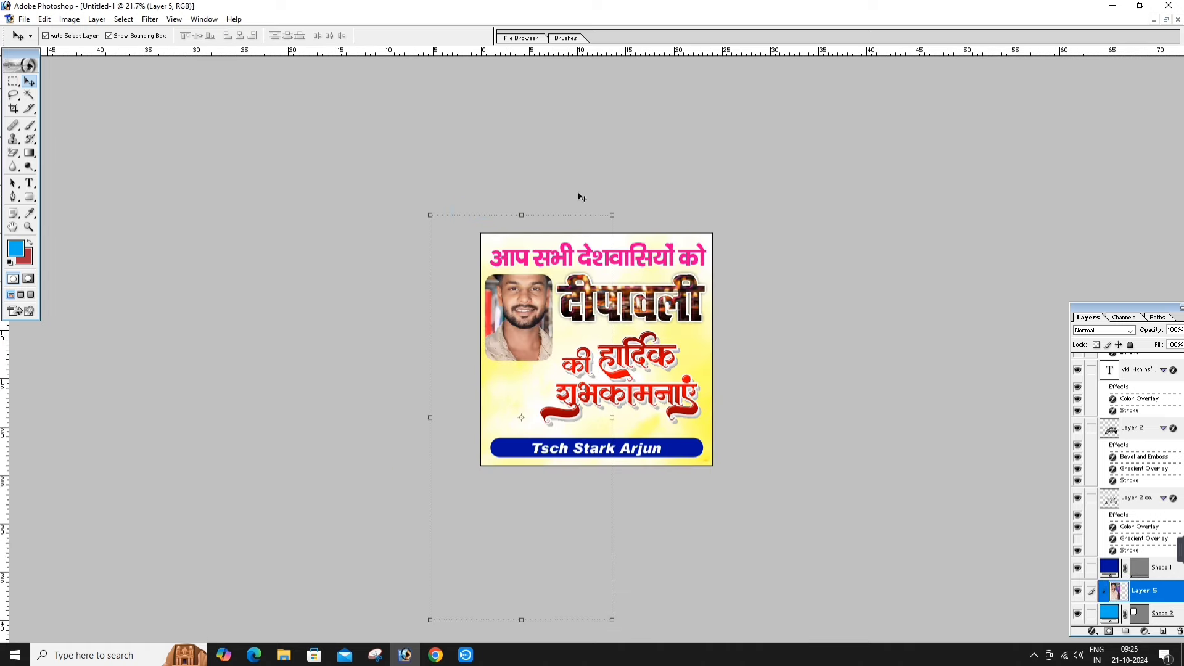
pyautogui.moveTo(613, 213)
pyautogui.mouseDown()
pyautogui.moveTo(575, 295)
pyautogui.moveTo(538, 289)
pyautogui.mouseUp()
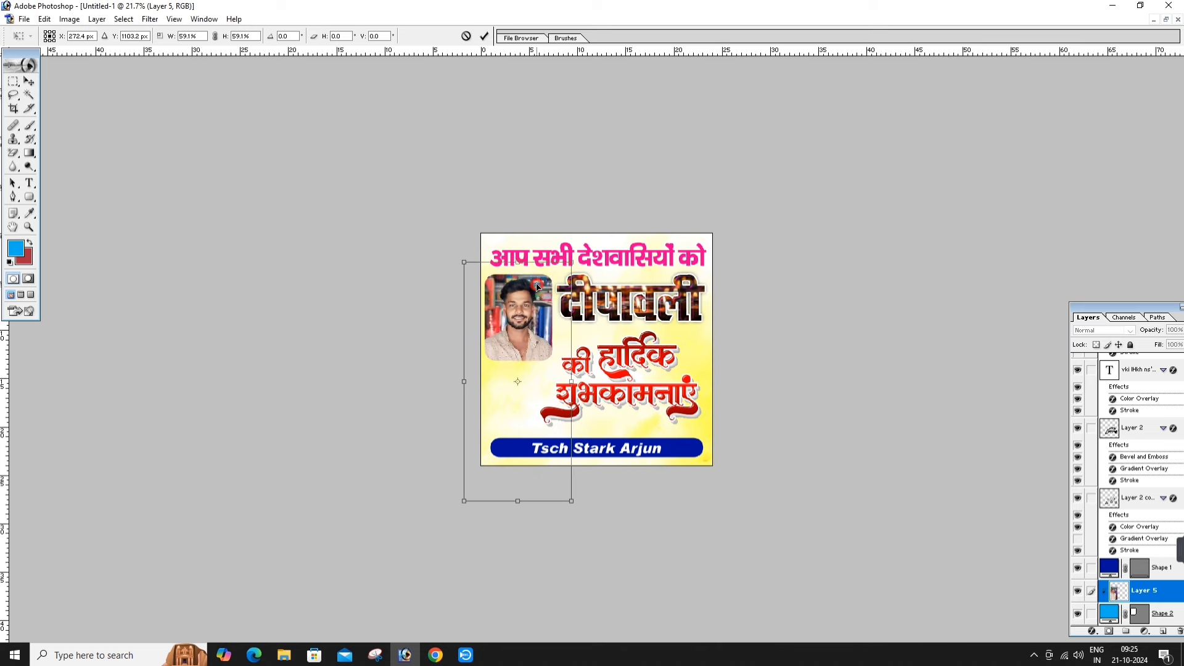
pyautogui.press('Return')
pyautogui.click(669, 337)
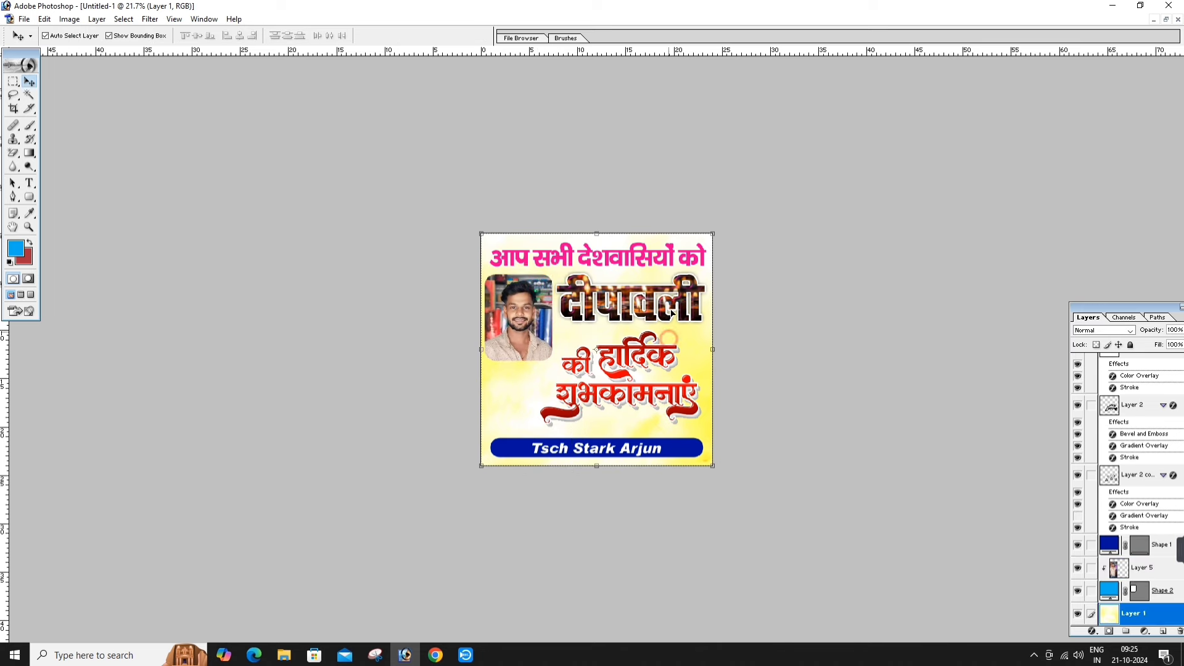
pyautogui.keyDown('ctrl'); pyautogui.click(364, 426); pyautogui.keyUp('ctrl')
# Select the Shape 2 frame layer and add a Stroke layer style.
pyautogui.rightClick(341, 221)
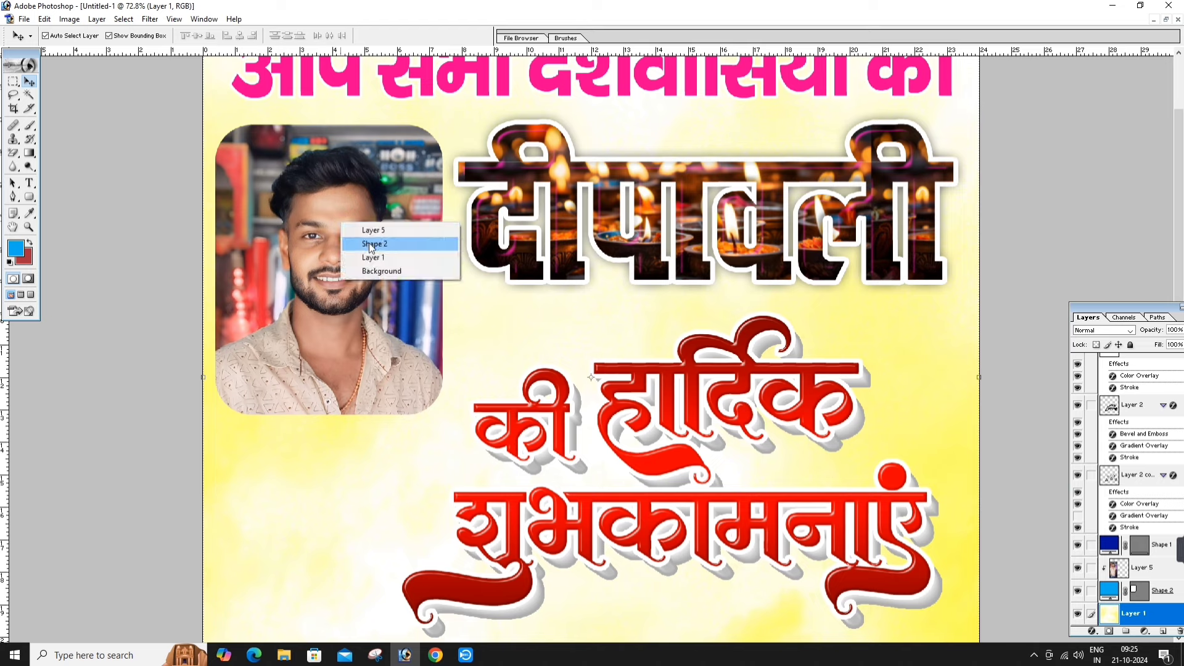
pyautogui.click(370, 243)
pyautogui.click(1092, 632)
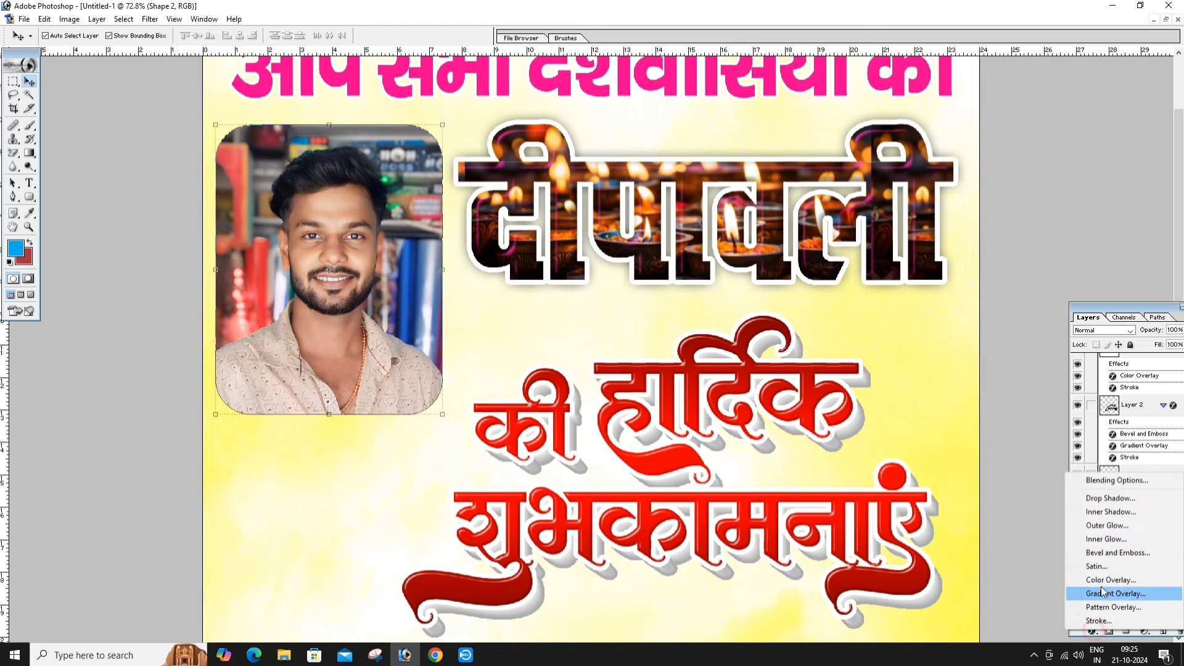
pyautogui.press('Escape')
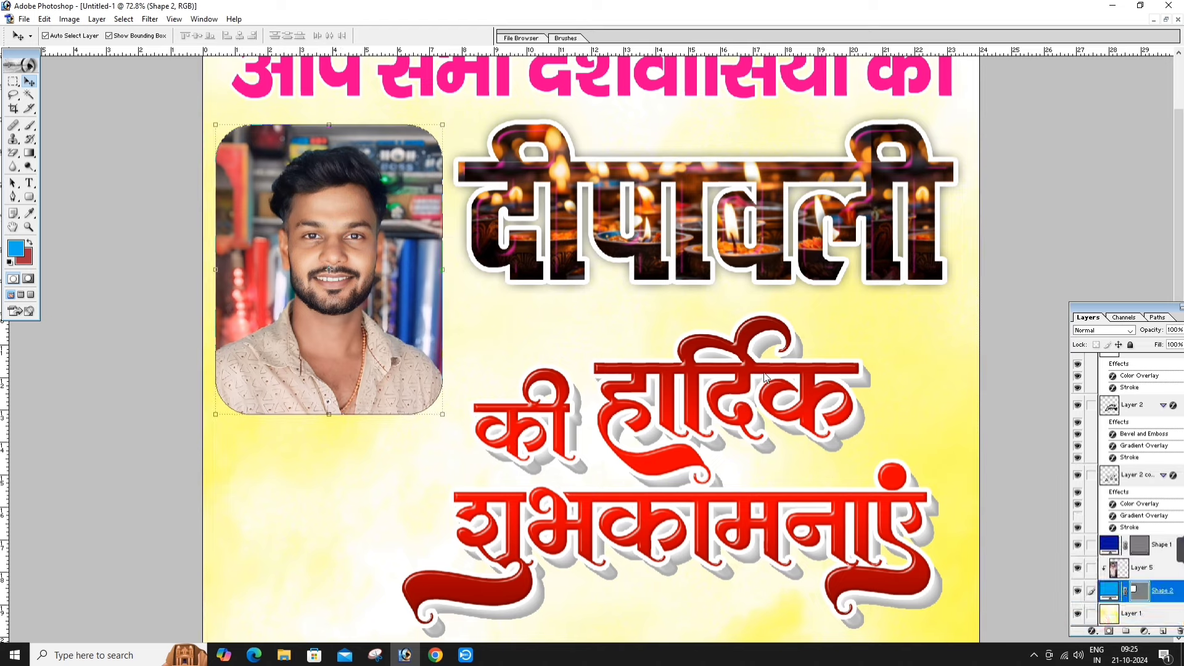
pyautogui.click(940, 231)
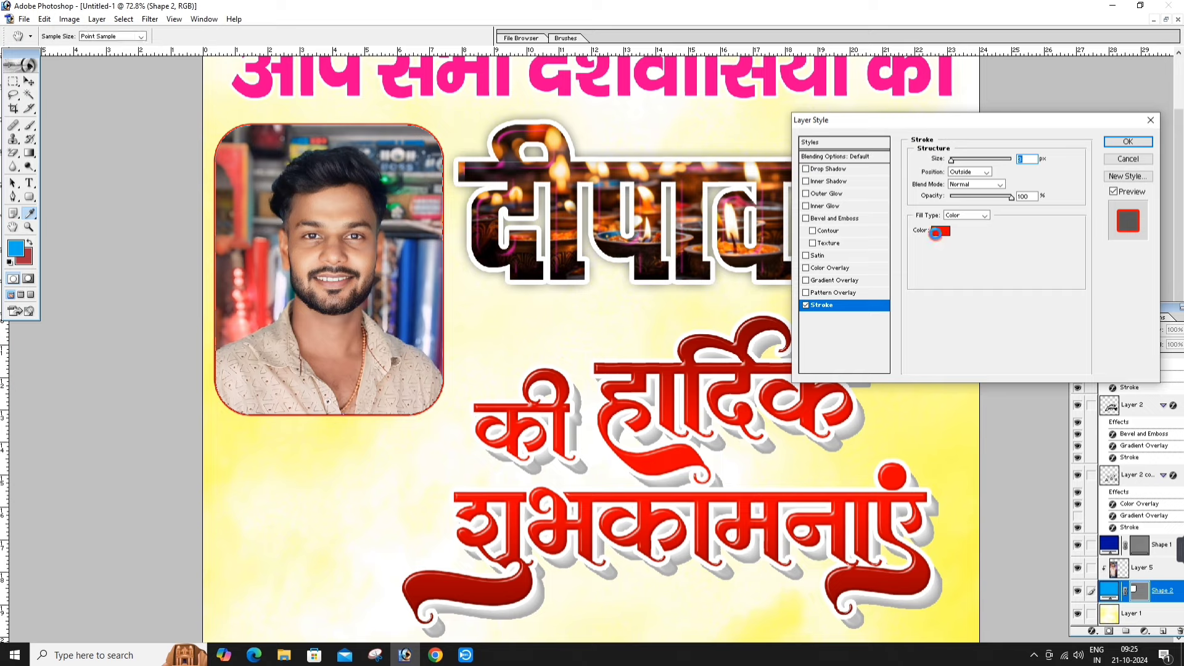
pyautogui.click(995, 311)
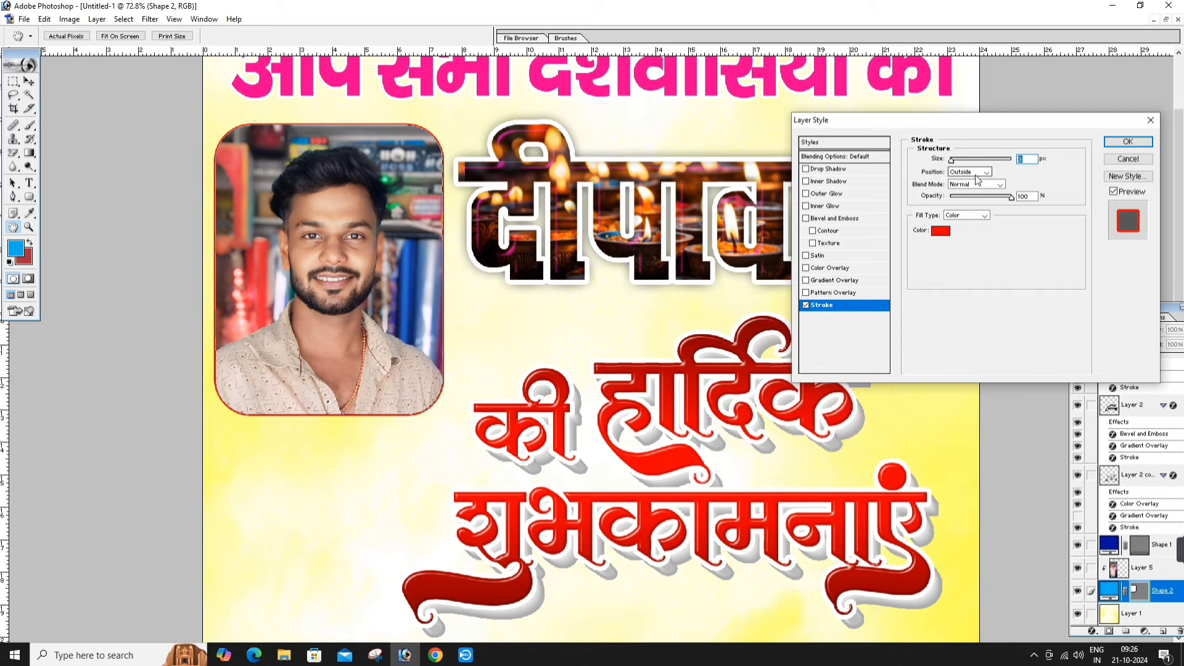
pyautogui.write('3')
# Make the stroke a 7 px reflected Spectrum gradient and apply it.
pyautogui.click(967, 215)
pyautogui.click(967, 231)
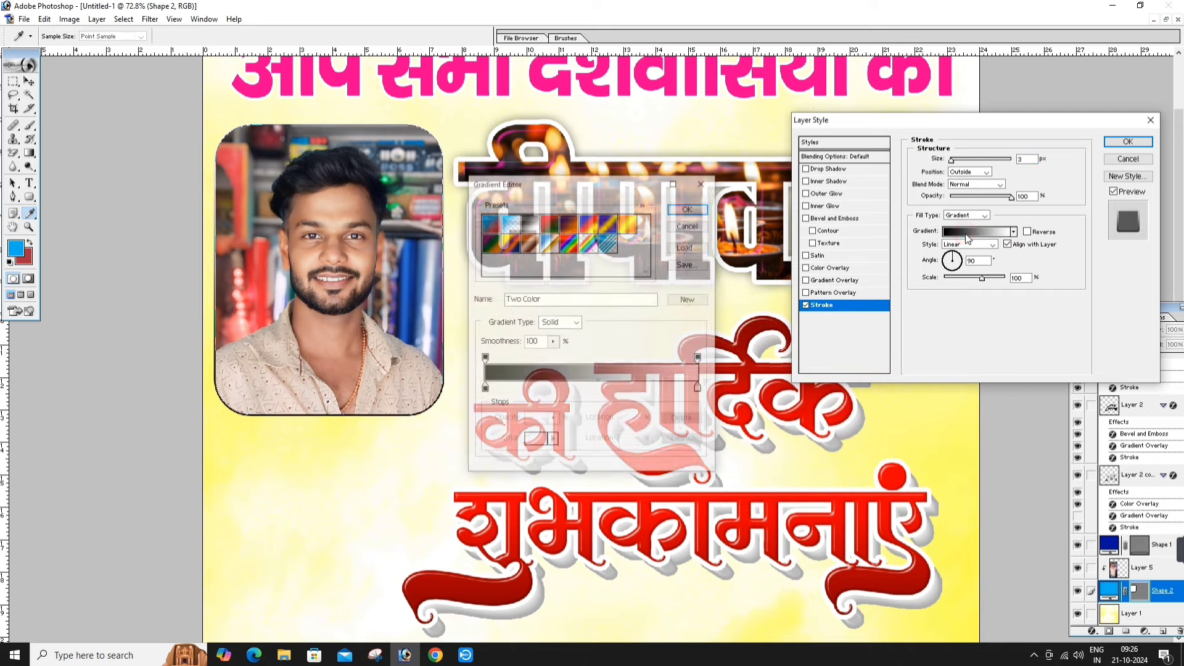
pyautogui.click(568, 242)
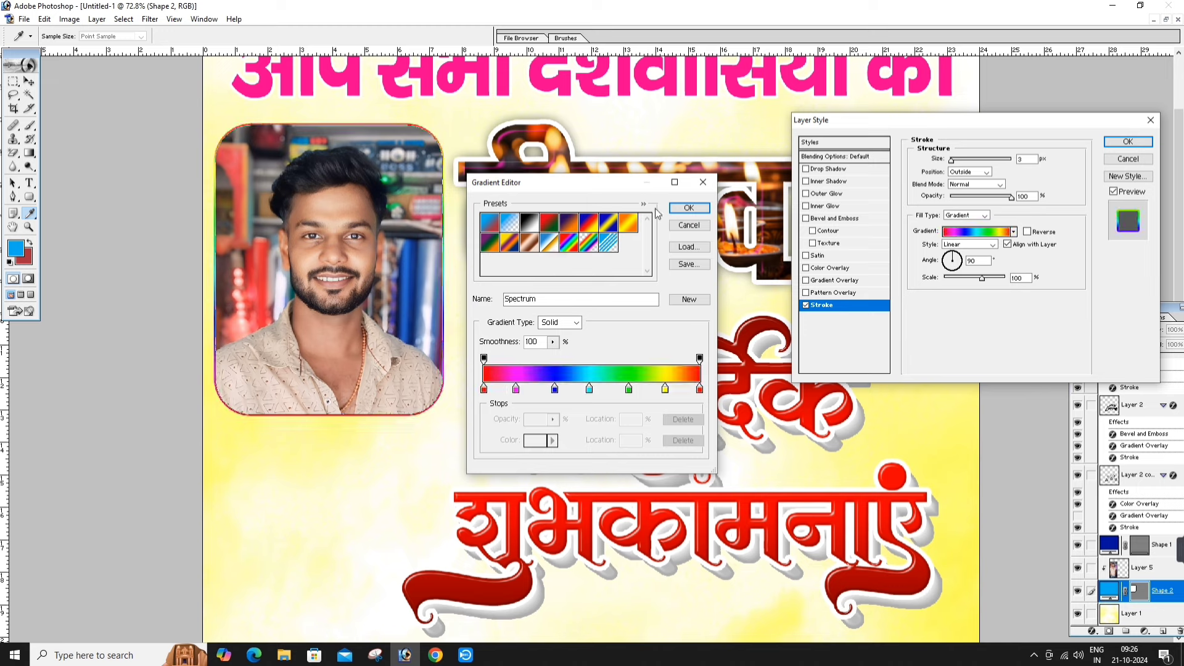
pyautogui.click(686, 208)
pyautogui.write('12')
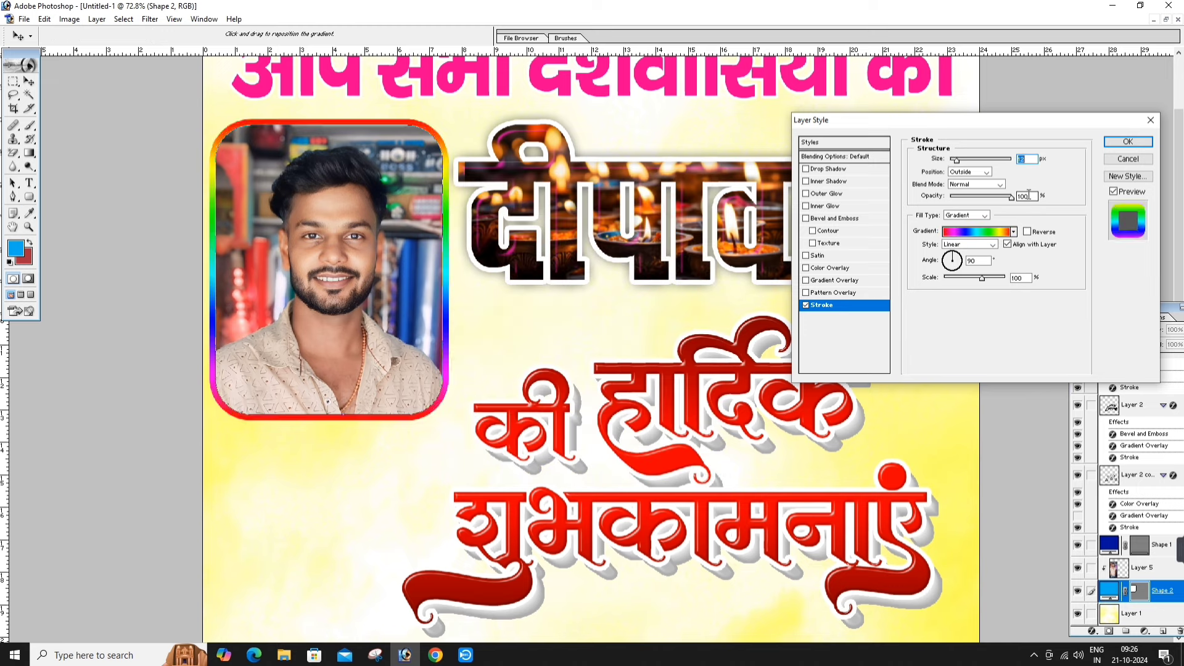
pyautogui.press('Down')
pyautogui.press('Down')
pyautogui.press('Down')
pyautogui.press('Down')
pyautogui.press('Down')
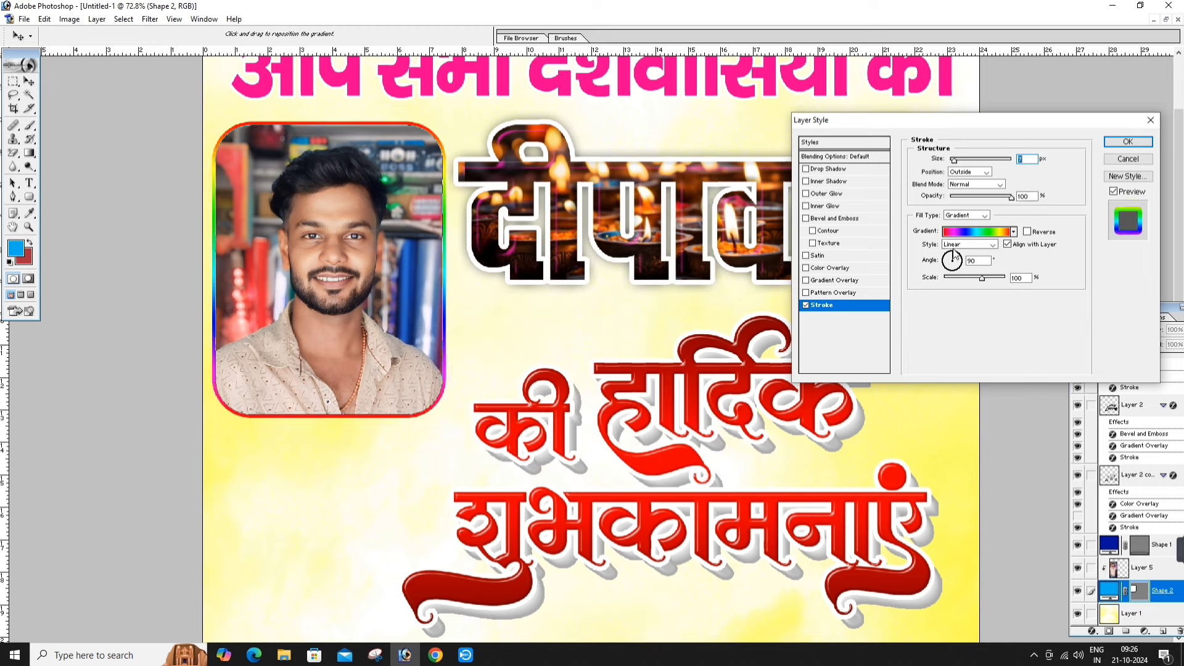
pyautogui.click(965, 245)
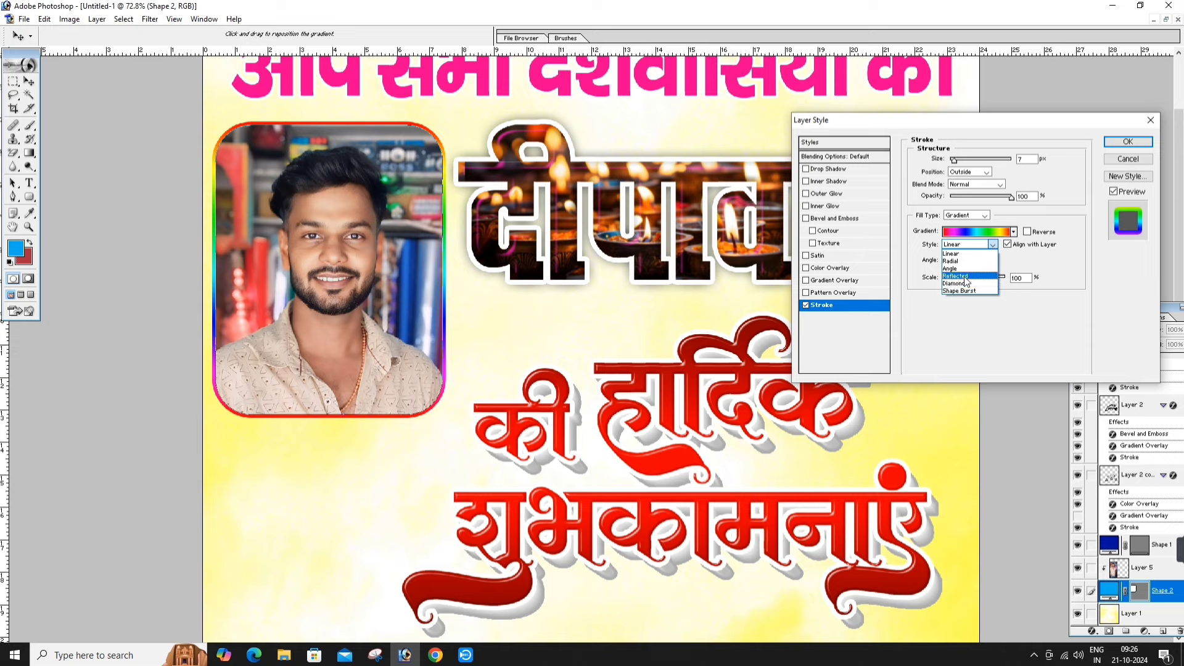
pyautogui.click(955, 275)
pyautogui.click(1127, 141)
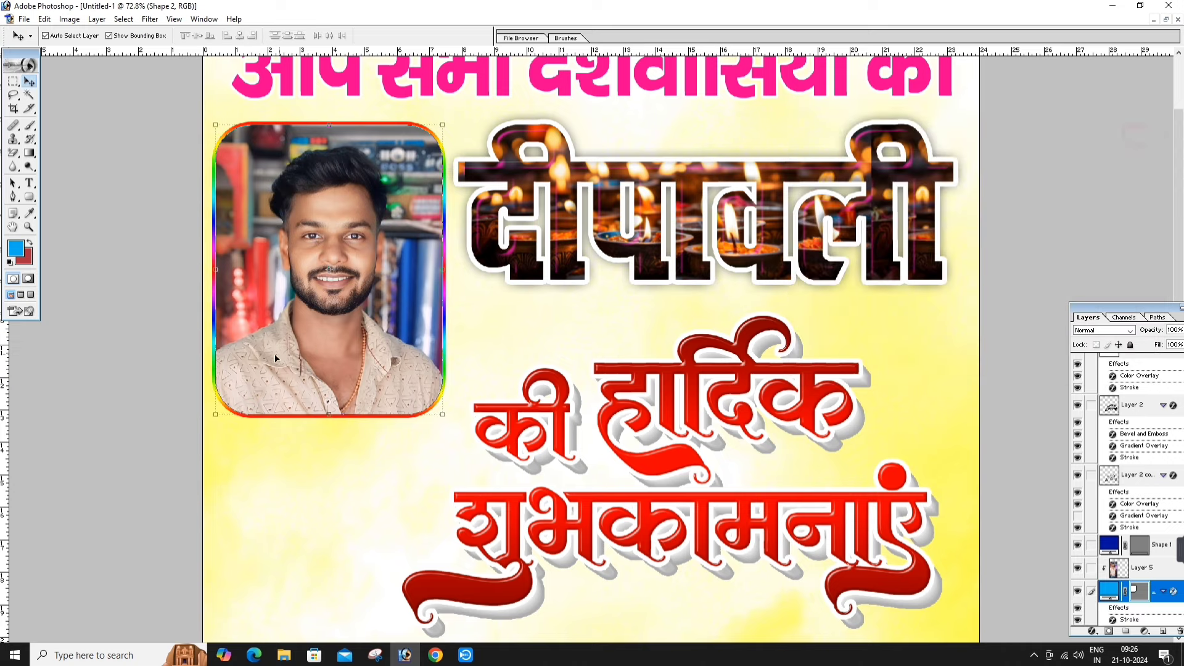
# Float the poster window and open the hanging diya image.
pyautogui.hotkey('ctrl', '0')
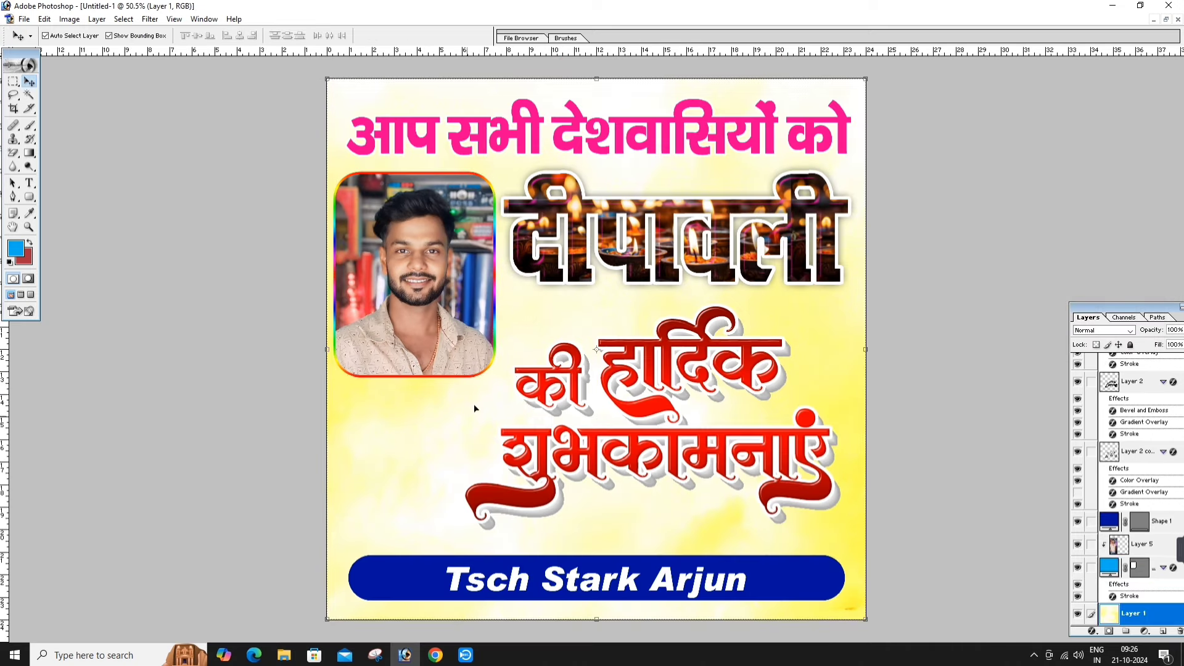
pyautogui.click(1165, 20)
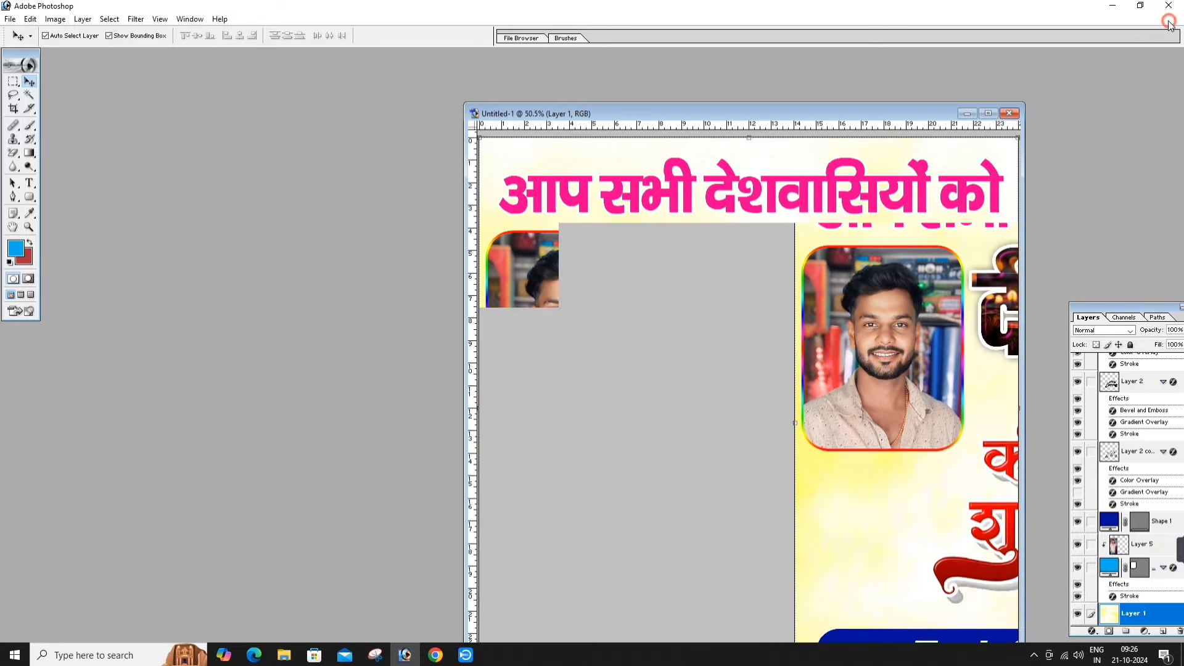
pyautogui.click(1063, 139)
pyautogui.click(805, 185)
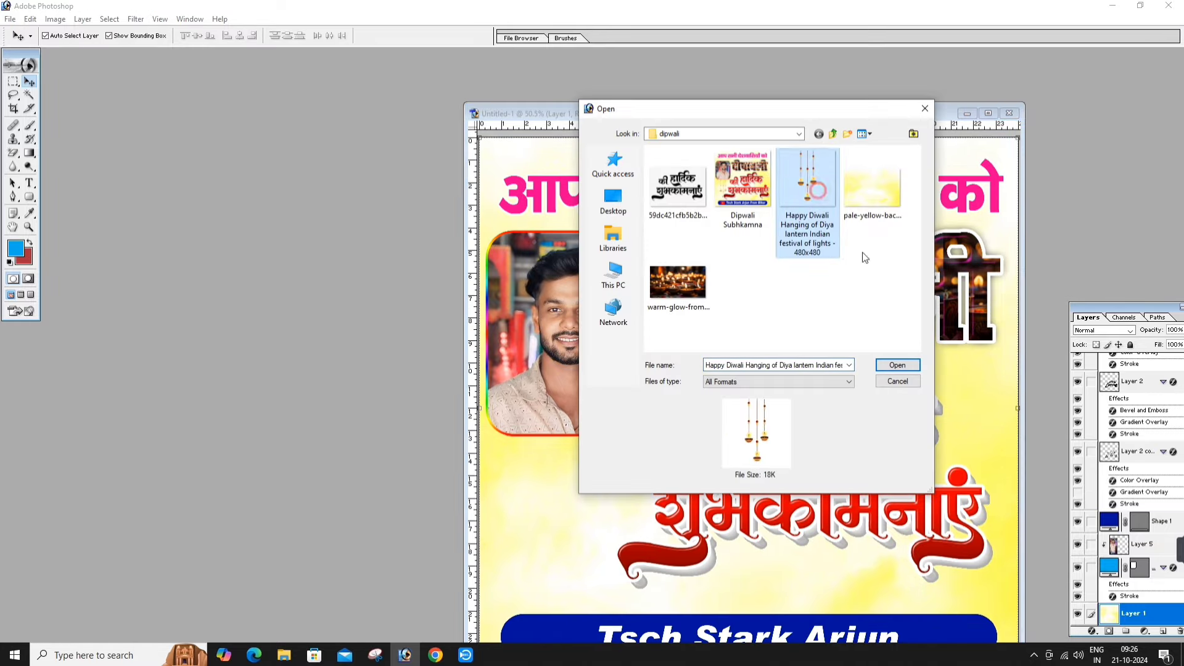
pyautogui.click(897, 366)
# Drag the hanging diyas from the diya image into the Untitled-1 poster.
pyautogui.hotkey('ctrl', 't')
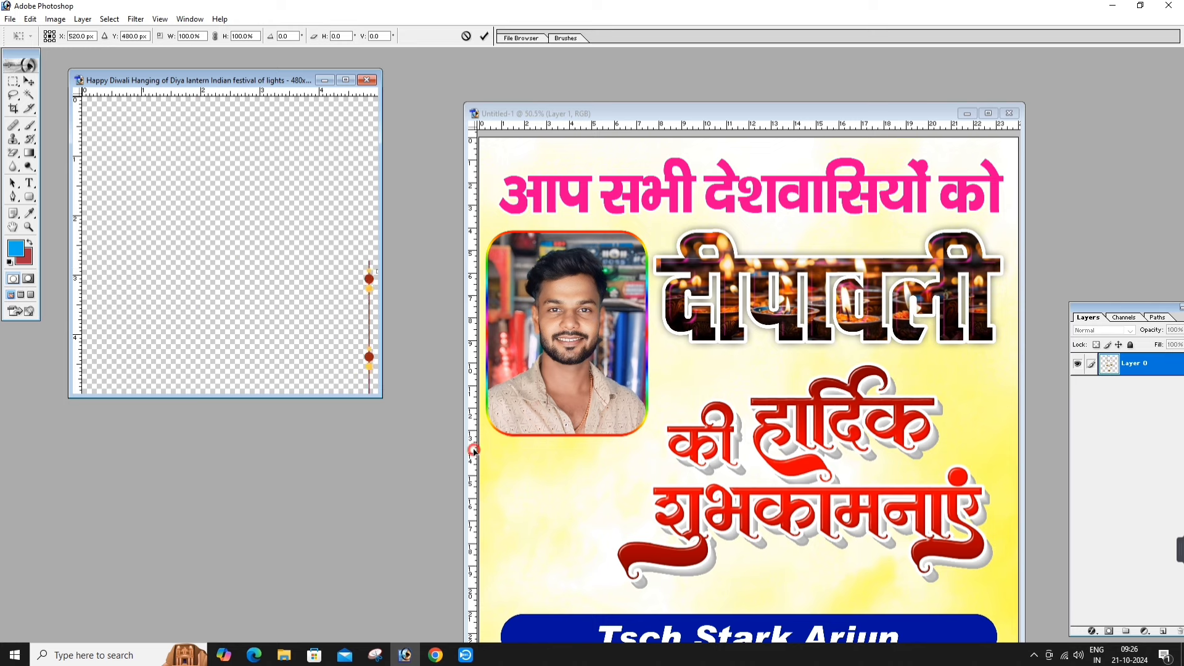
pyautogui.moveTo(259, 270); pyautogui.dragTo(531, 504)
pyautogui.click(598, 478)
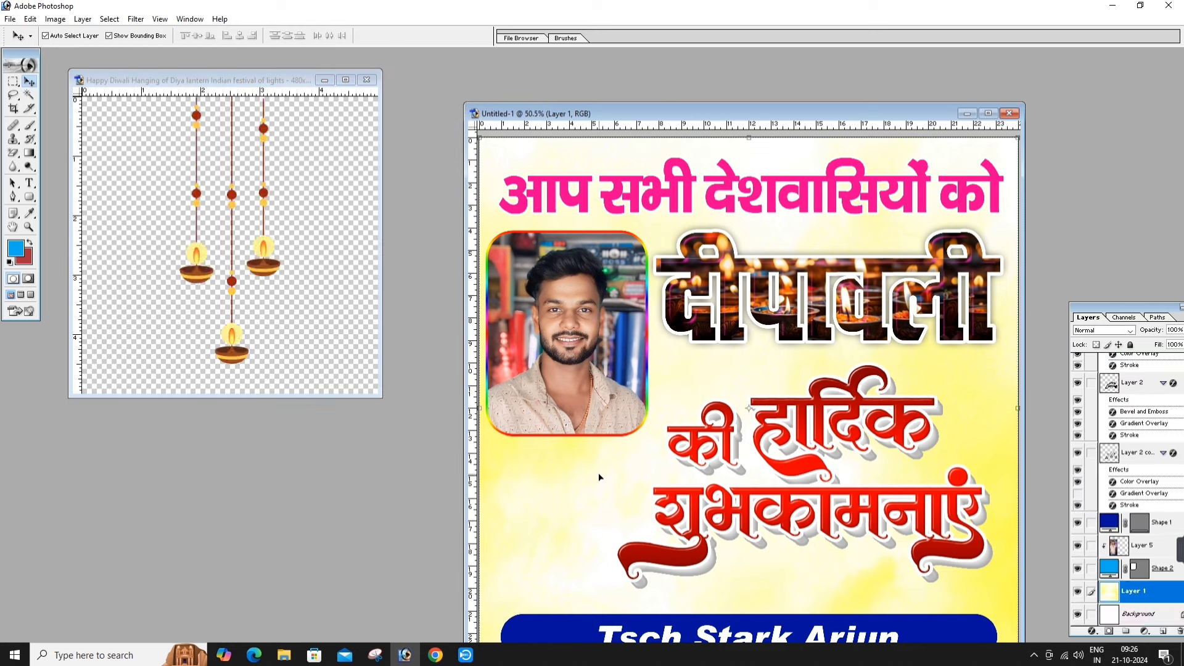
pyautogui.click(272, 249)
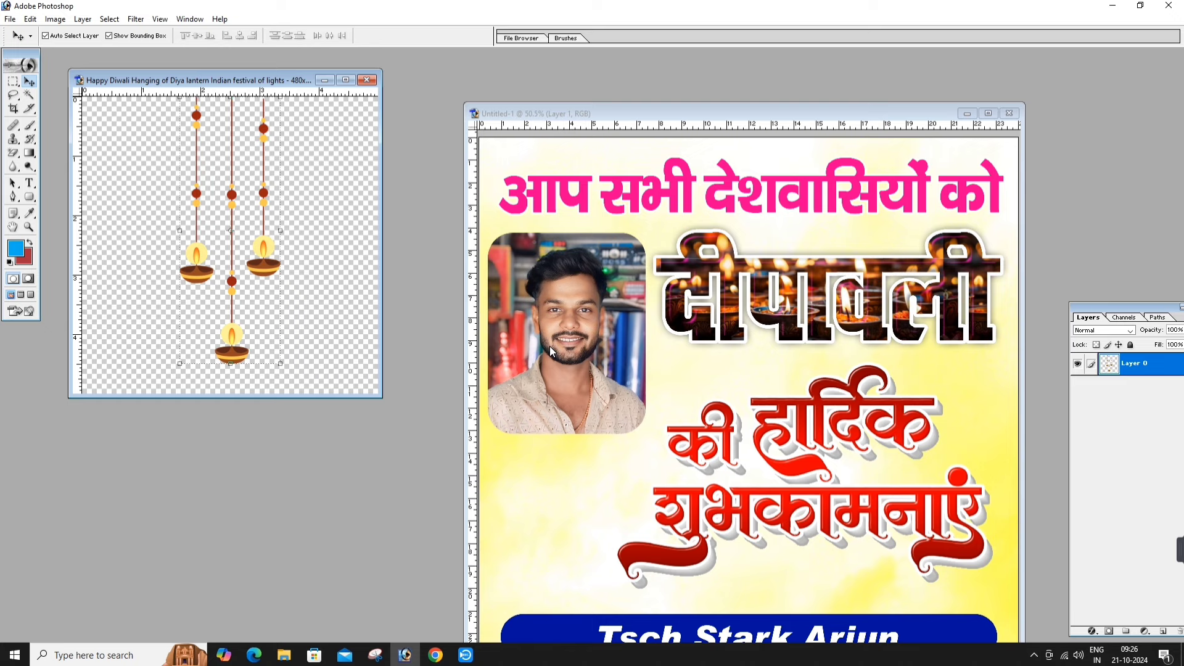
pyautogui.click(569, 498)
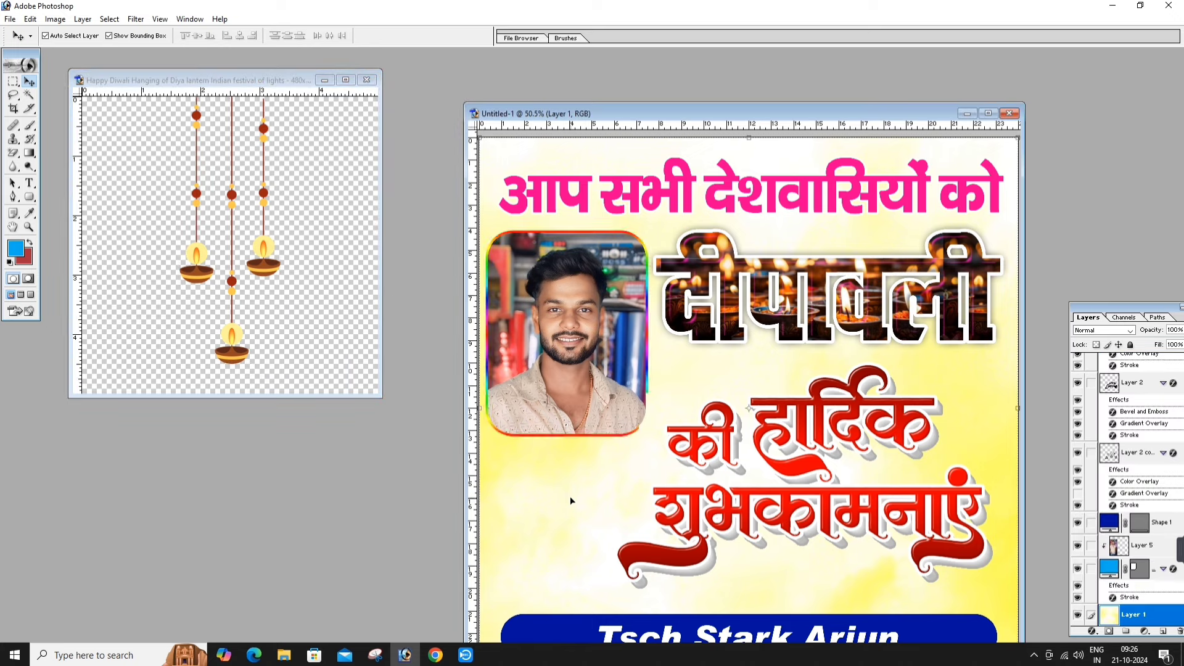
pyautogui.click(238, 216)
pyautogui.moveTo(237, 215)
pyautogui.mouseDown()
pyautogui.moveTo(574, 577)
pyautogui.moveTo(561, 451)
pyautogui.mouseUp()
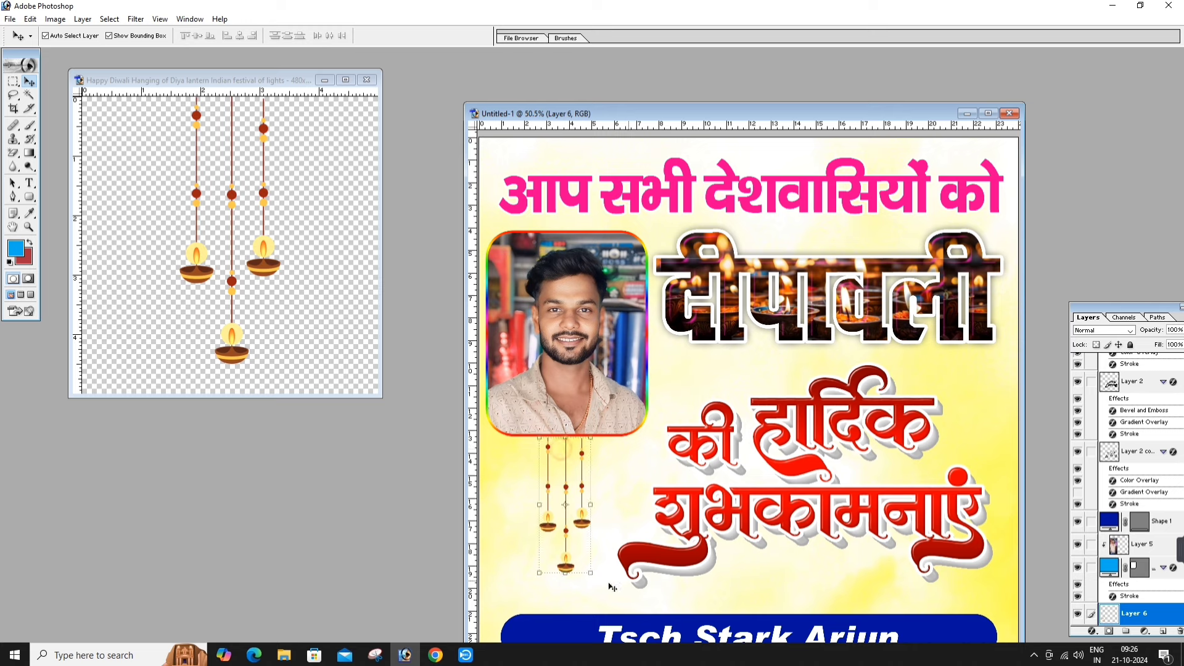
# Enlarge the diyas to about 160%, hang them below the frame at 50% opacity.
pyautogui.hotkey('ctrl', 't')
pyautogui.moveTo(591, 575); pyautogui.dragTo(607, 610)
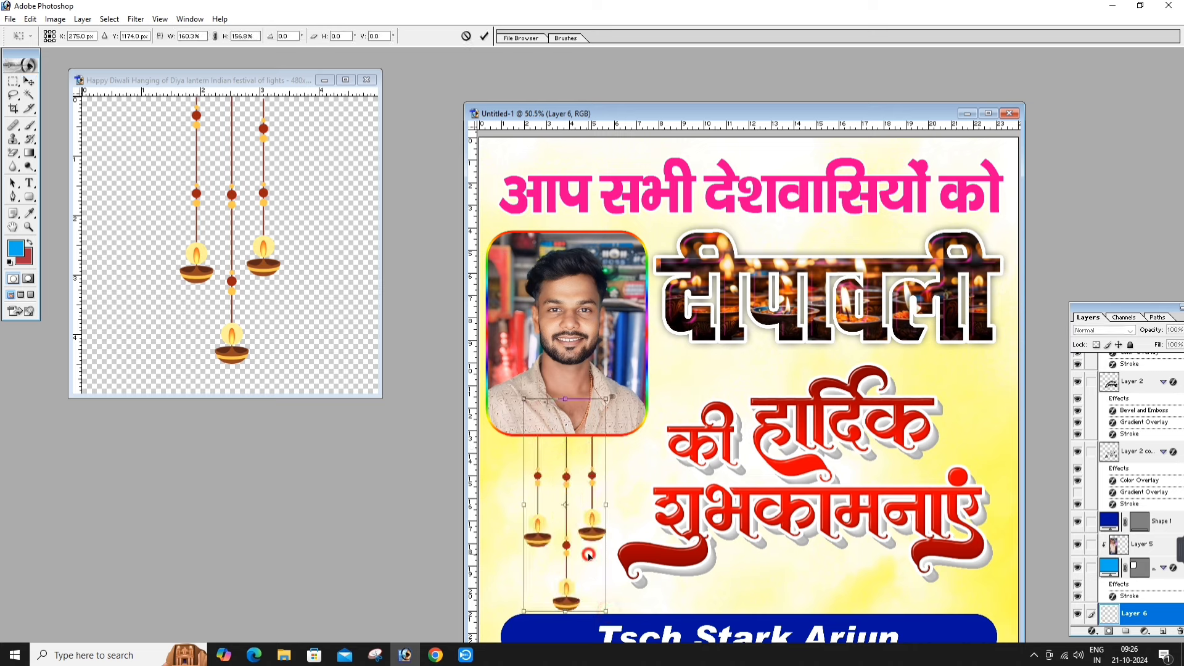
pyautogui.press('Return')
pyautogui.moveTo(589, 557); pyautogui.dragTo(585, 553)
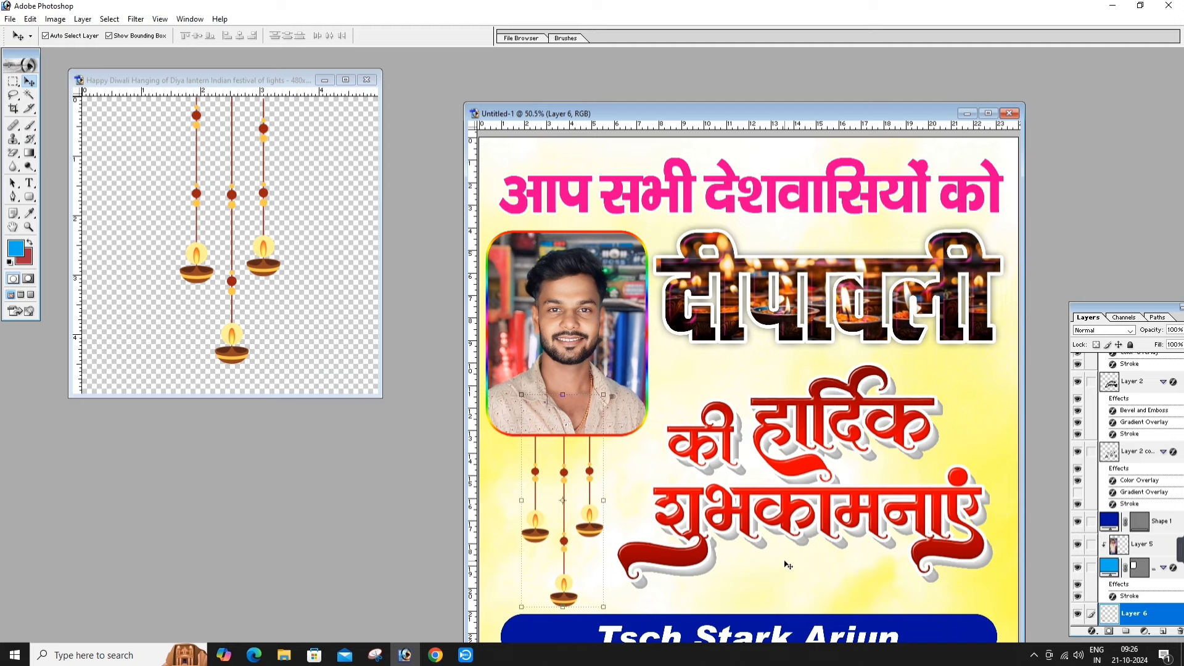
pyautogui.press('5')
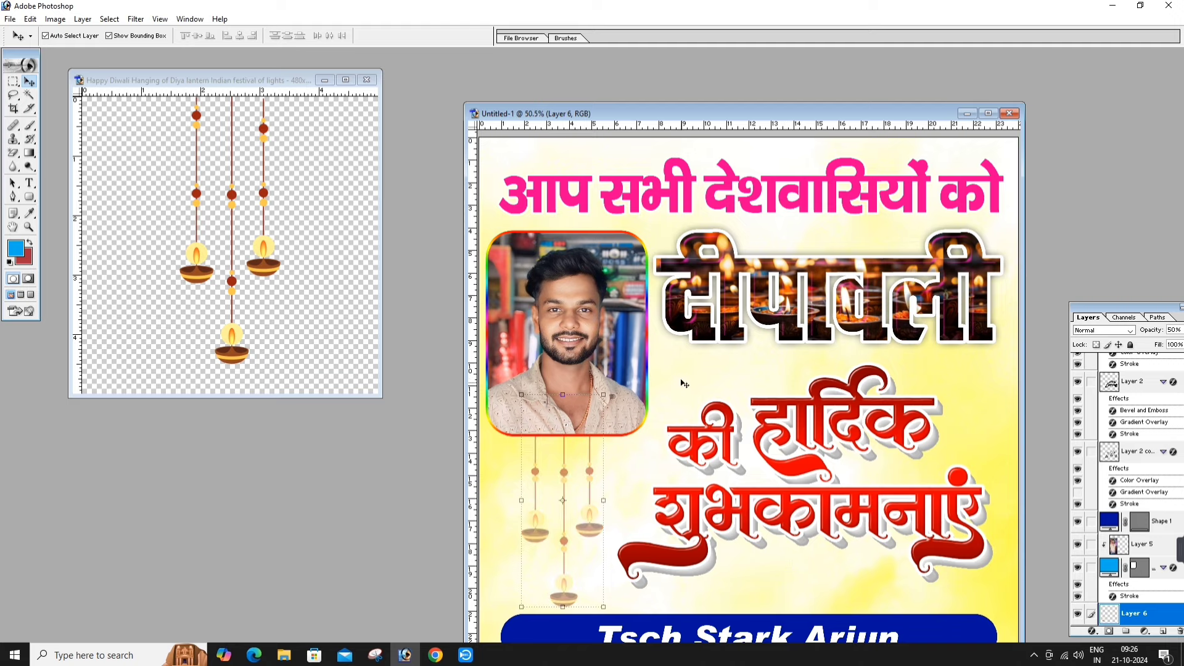
# Select the yellow background layer and maximise the poster window.
pyautogui.click(685, 383)
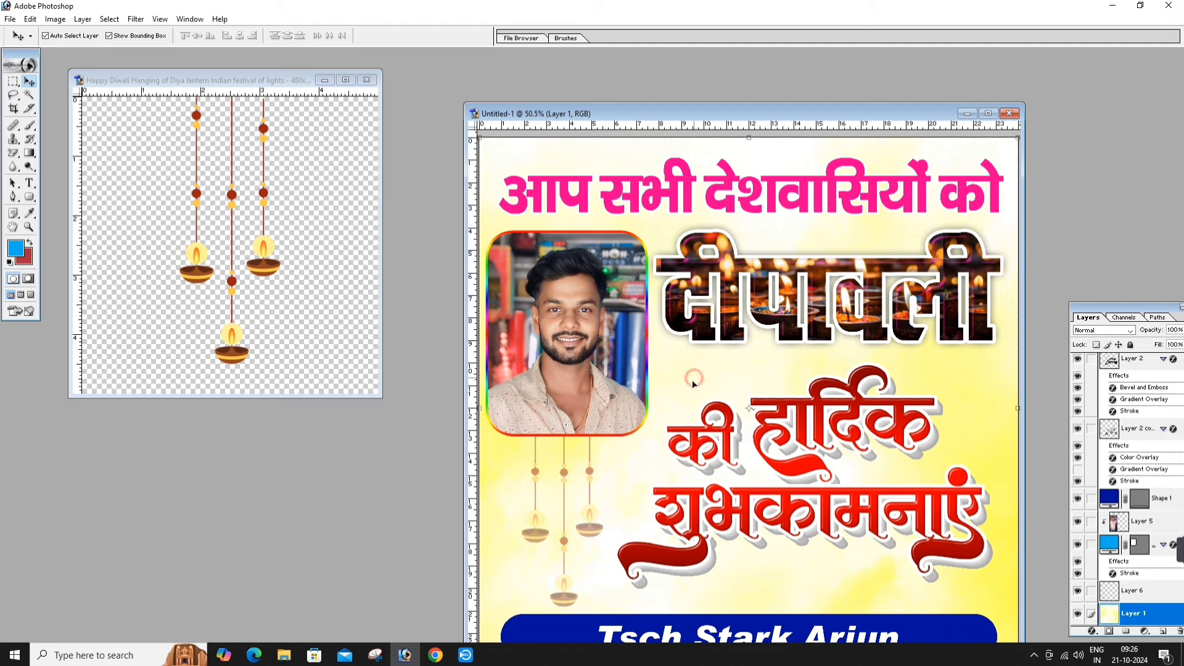
pyautogui.click(987, 113)
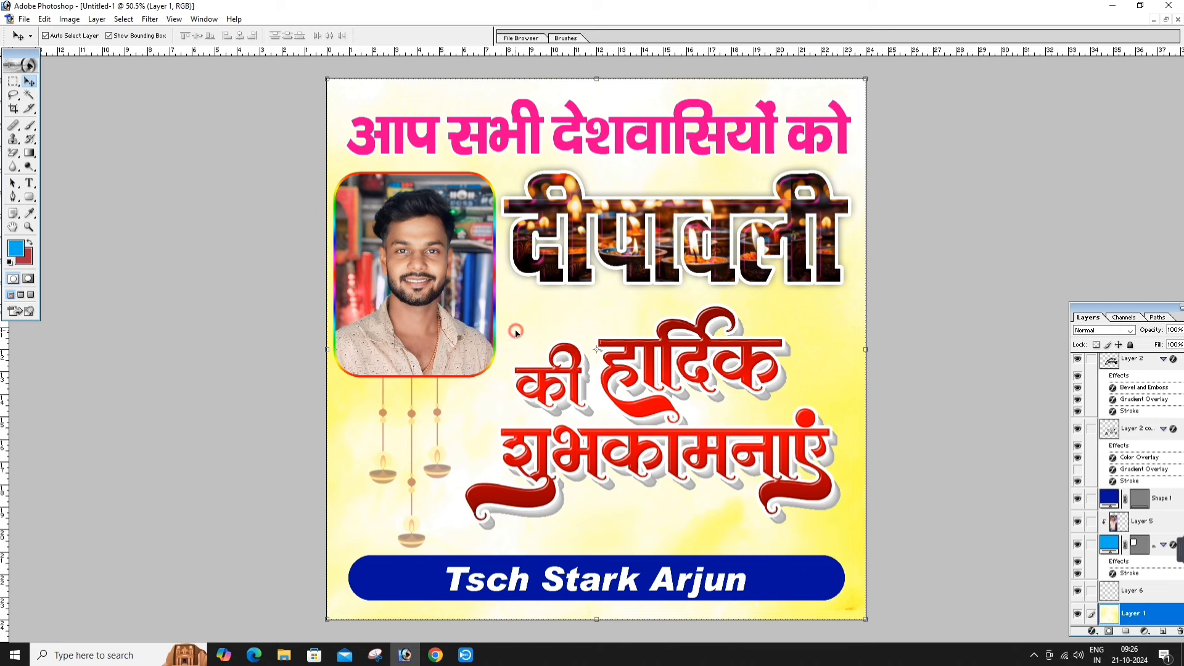
pyautogui.click(540, 323)
pyautogui.hotkey('ctrl', 'shift', 's')
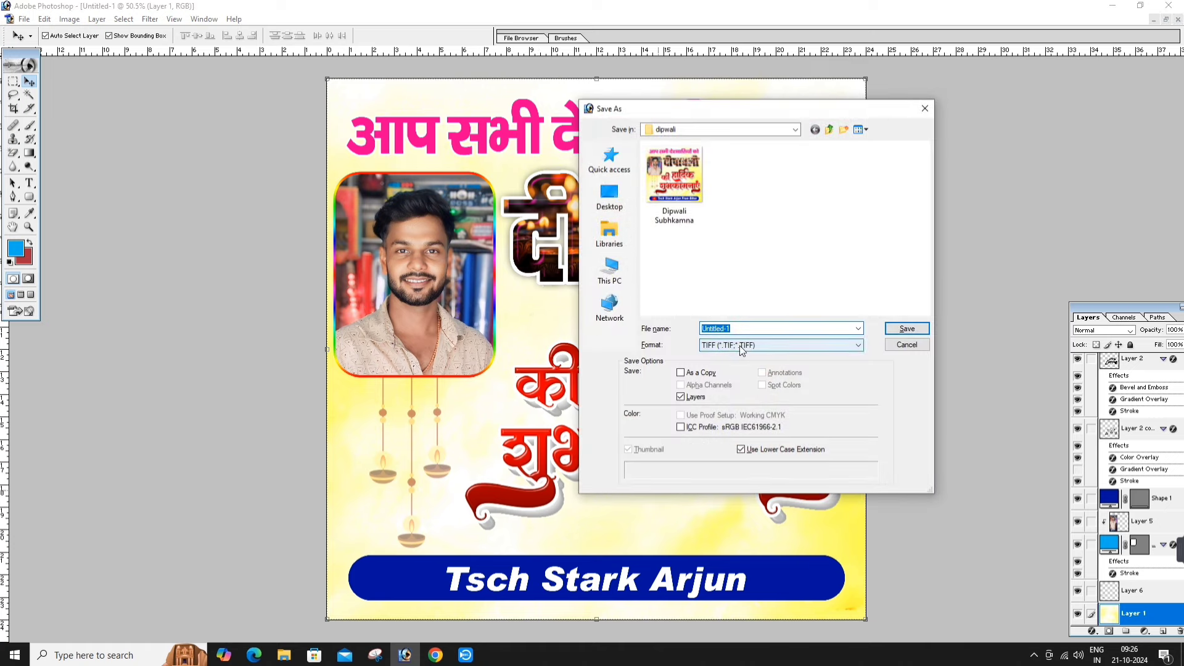
pyautogui.click(738, 345)
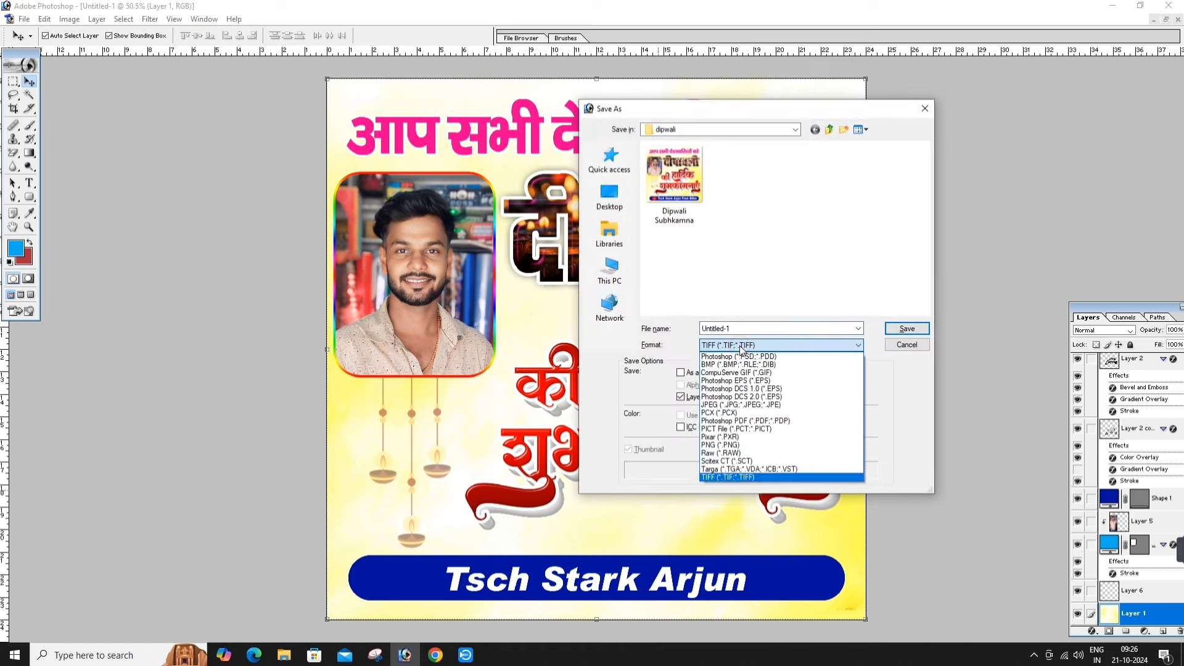
pyautogui.click(735, 405)
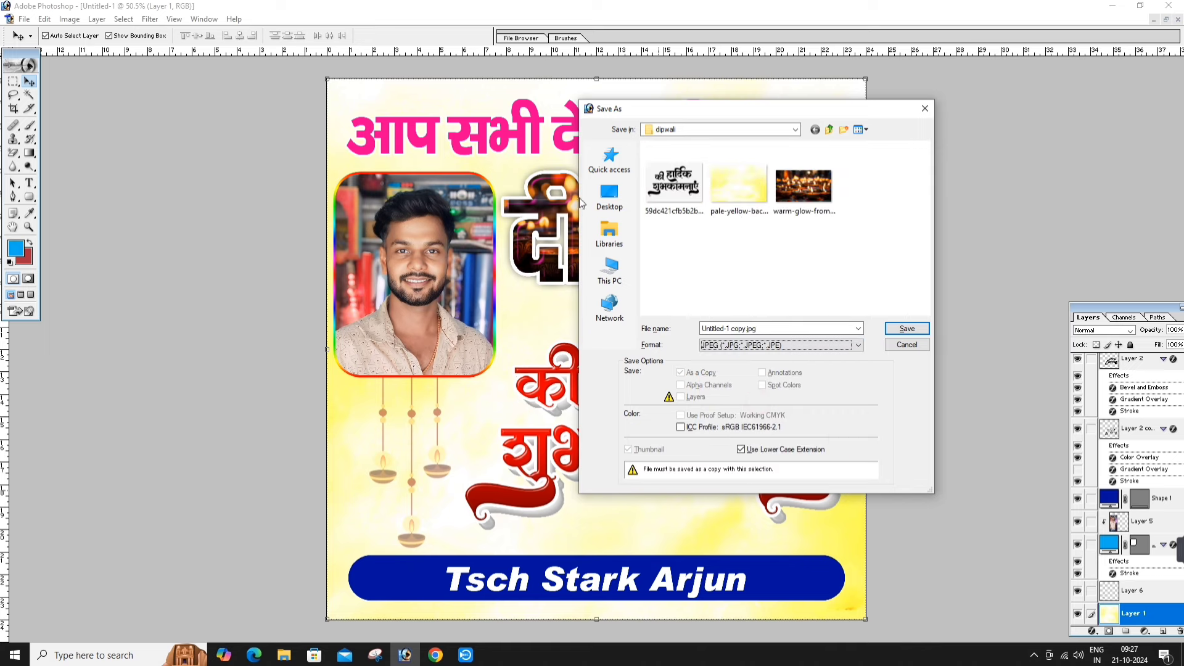
pyautogui.click(901, 344)
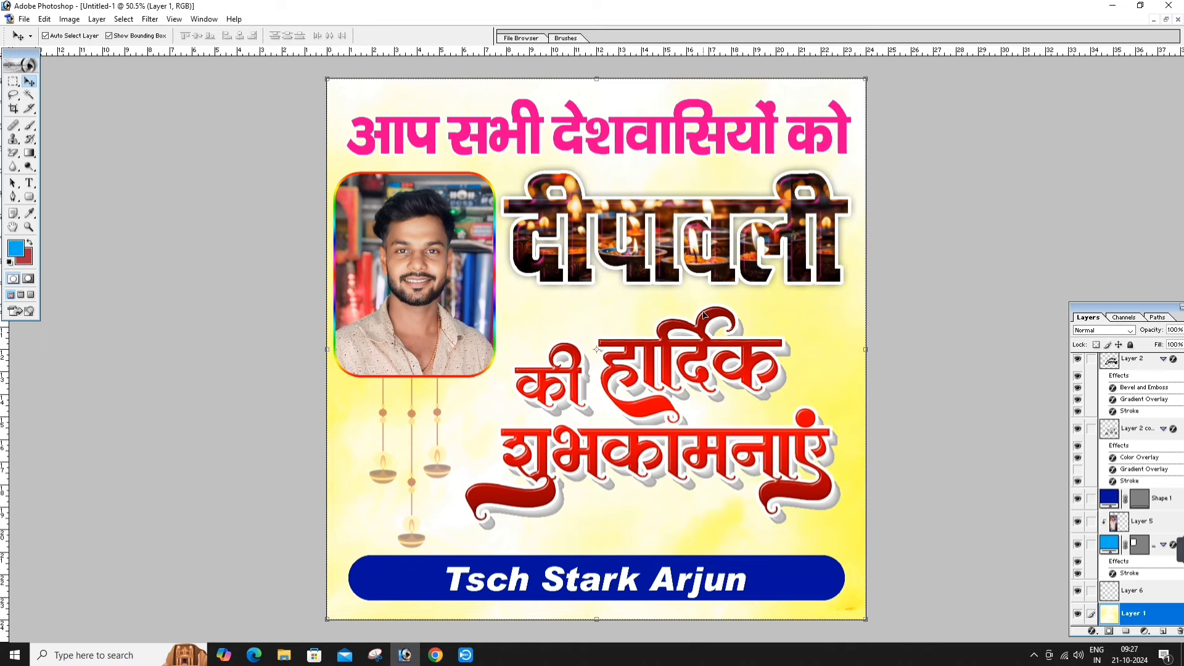